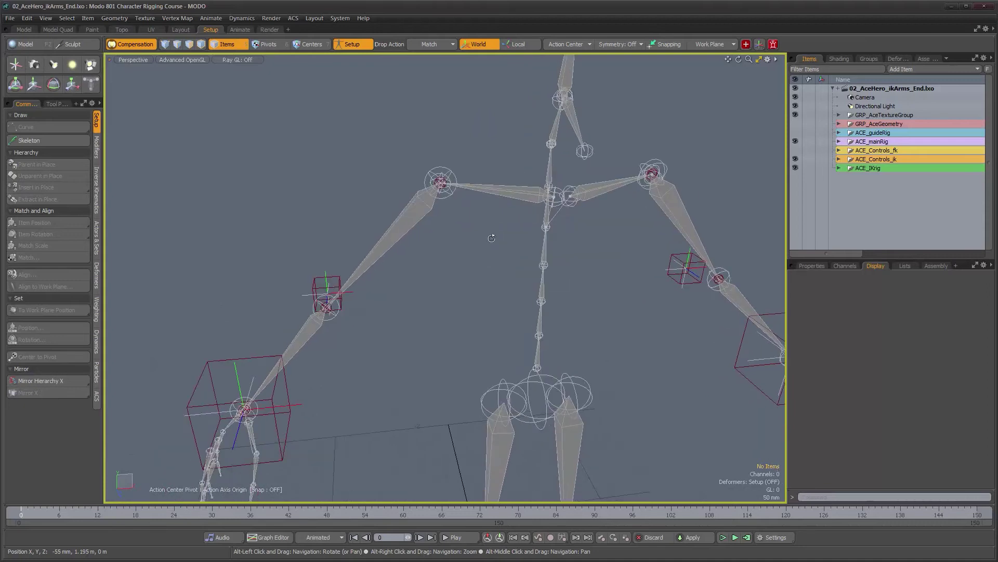
Try moving the right IK arm control upward to test the arm, and undo the move
middle_click_drag(418, 300, 438, 265, "alt")
left_click(297, 352)
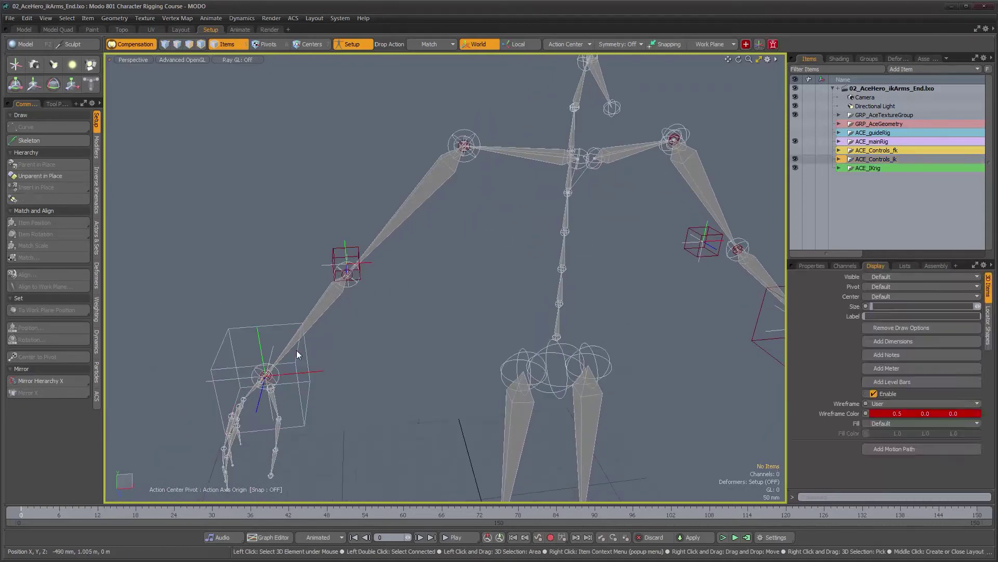
key("w")
left_click_drag(307, 333, 312, 269)
key("ctrl+z")
middle_click_drag(522, 180, 467, 255, "alt")
left_click_drag(466, 255, 438, 282, "alt")
key("space")
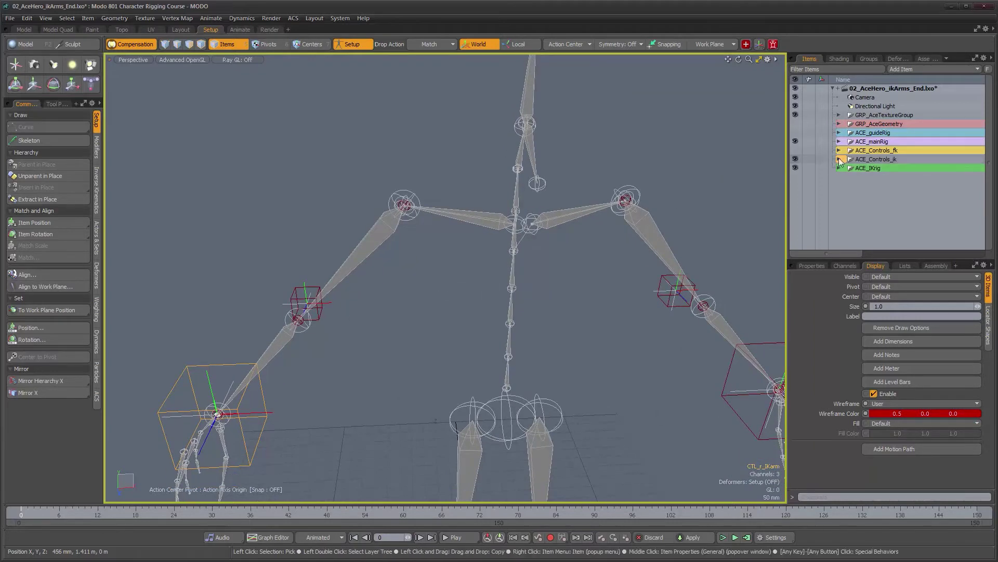
Show ACE_Controls_fk to examine the FK arm and clavicle controls around the skeleton, and hide the group again
left_click(795, 150)
mouse_move(444, 236)
left_mouse_down("alt")
mouse_move(513, 265)
mouse_move(458, 248)
left_mouse_up("alt")
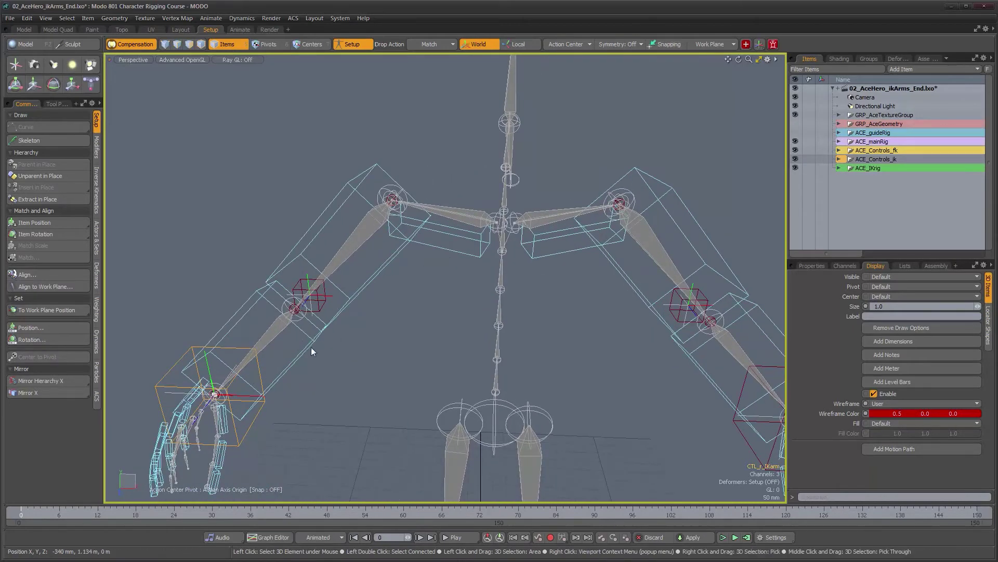
left_click_drag(311, 347, 412, 327, "alt")
left_click_drag(456, 299, 447, 298, "alt")
left_click_drag(454, 256, 469, 263, "alt")
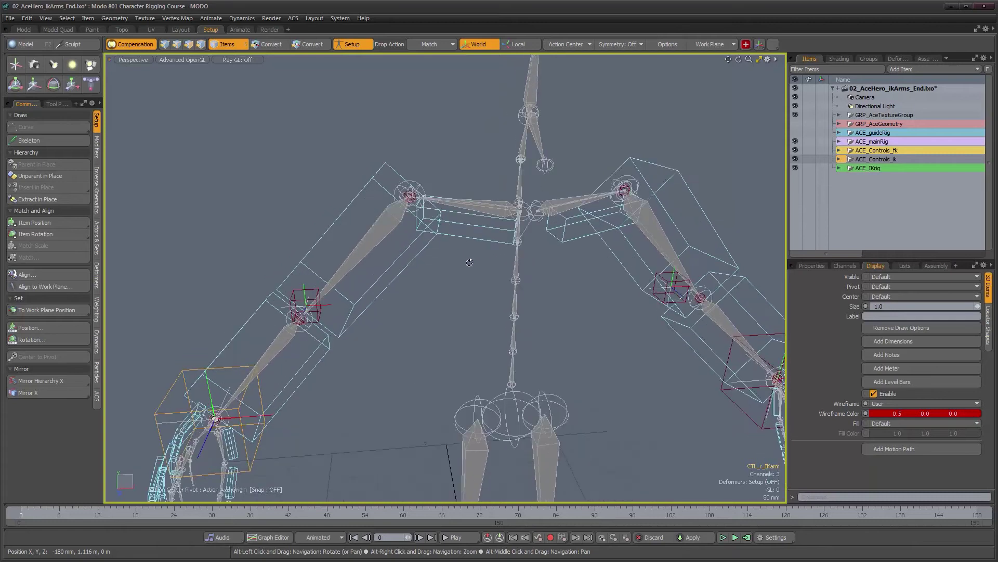
left_click(795, 150)
left_click_drag(520, 299, 478, 308, "alt")
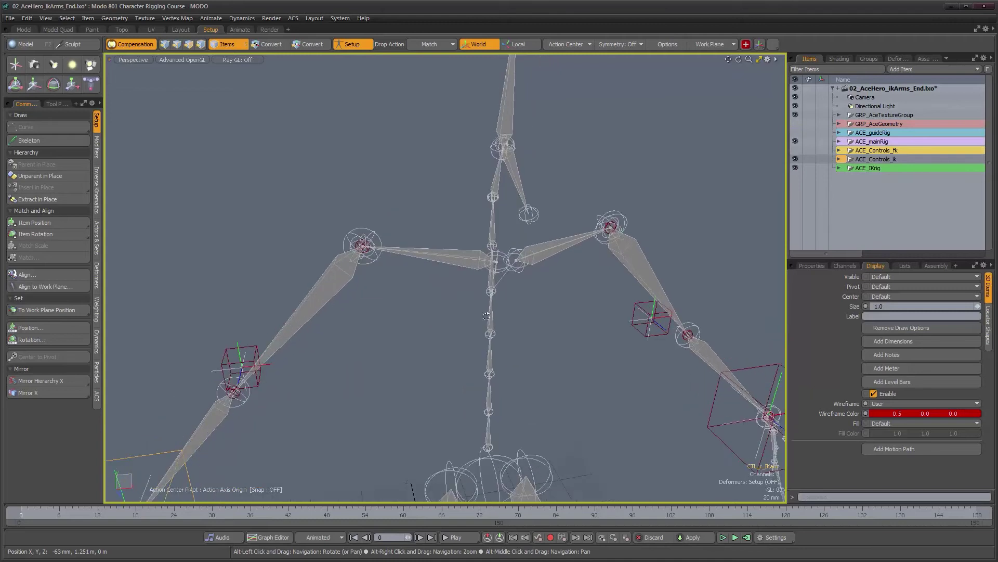
Add a locator and match it to the right clavicle joint
middle_click_drag(486, 337, 486, 307, "alt")
right_click_drag(486, 306, 439, 350, "alt")
middle_click_drag(439, 350, 458, 308, "alt")
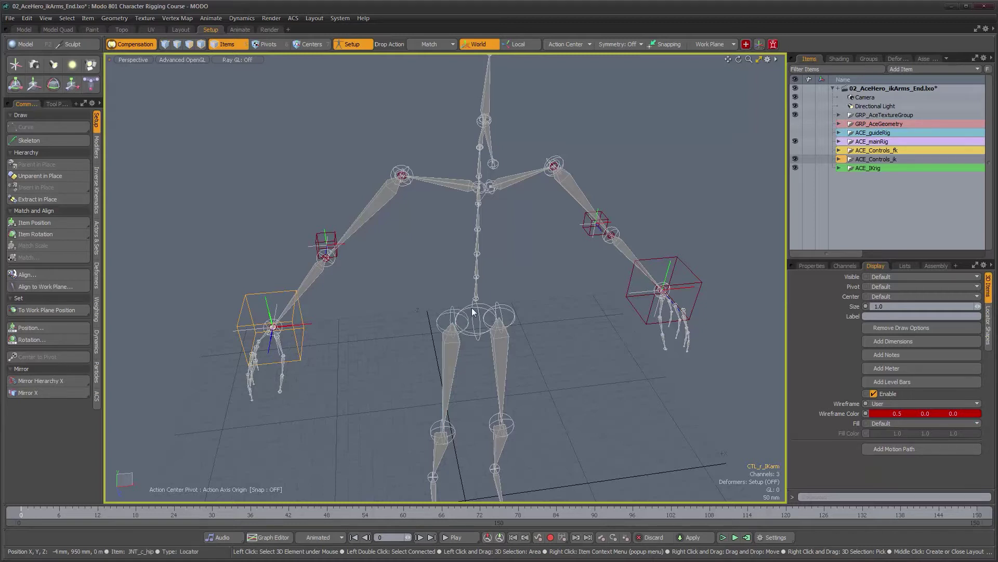
mouse_move(457, 308)
left_mouse_down("alt")
mouse_move(460, 293)
mouse_move(449, 325)
mouse_move(449, 312)
left_mouse_up("alt")
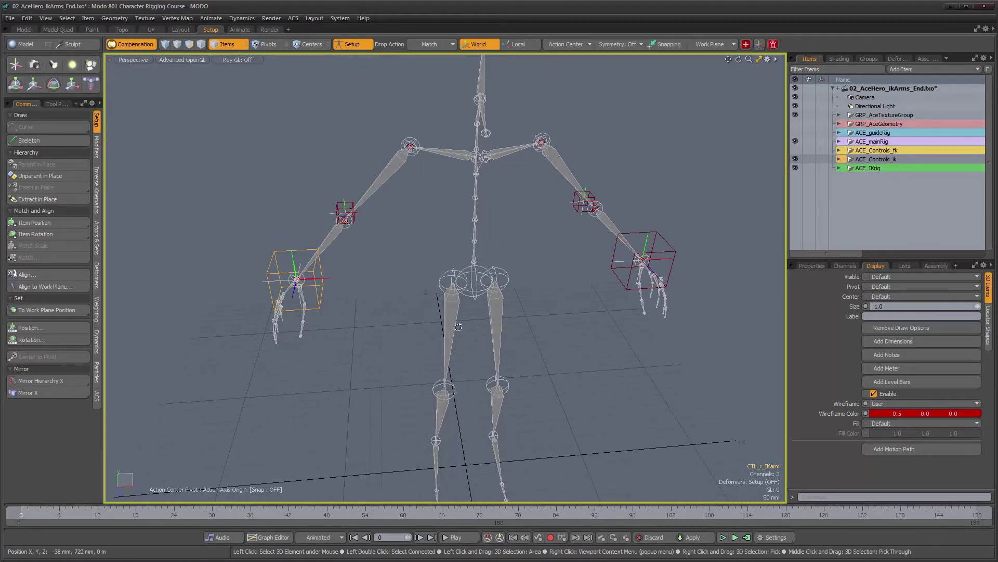
mouse_move(412, 321)
left_mouse_down("alt")
mouse_move(401, 296)
mouse_move(399, 311)
left_mouse_up("alt")
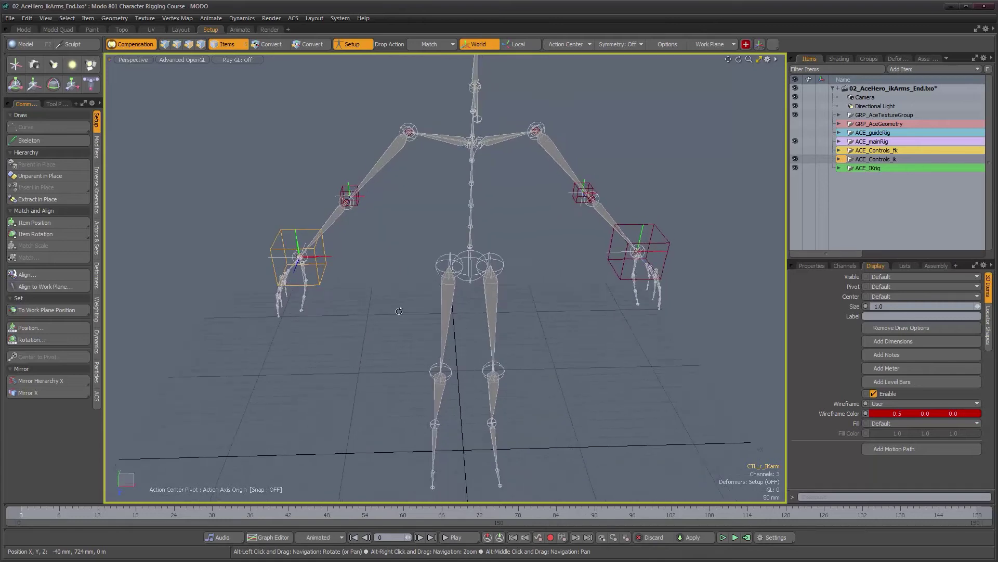
key("n")
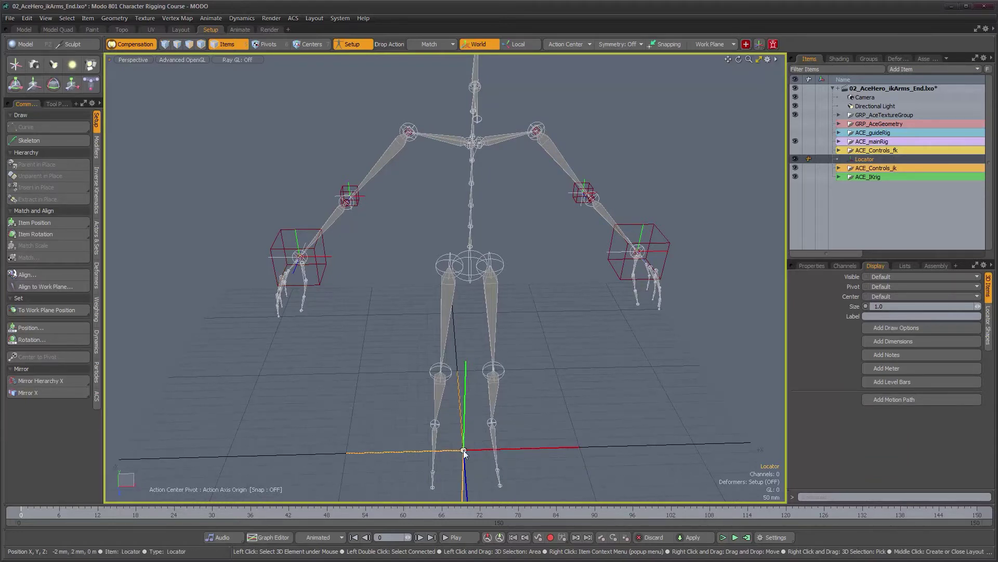
left_click_drag(447, 140, 447, 140)
left_click_drag(461, 190, 477, 167, "alt")
middle_click_drag(477, 166, 458, 262, "alt")
right_click_drag(406, 242, 494, 260, "alt")
left_click_drag(577, 322, 568, 290, "alt")
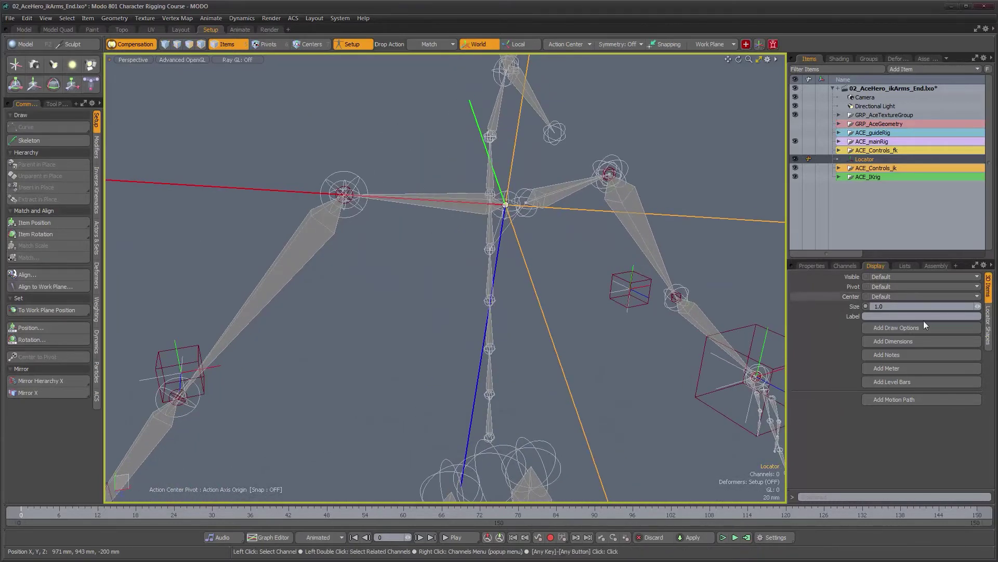
Set the clavicle locator's display size to about 0.134 and rename it CNS_r_clavicleAim
left_click_drag(978, 306, 957, 306)
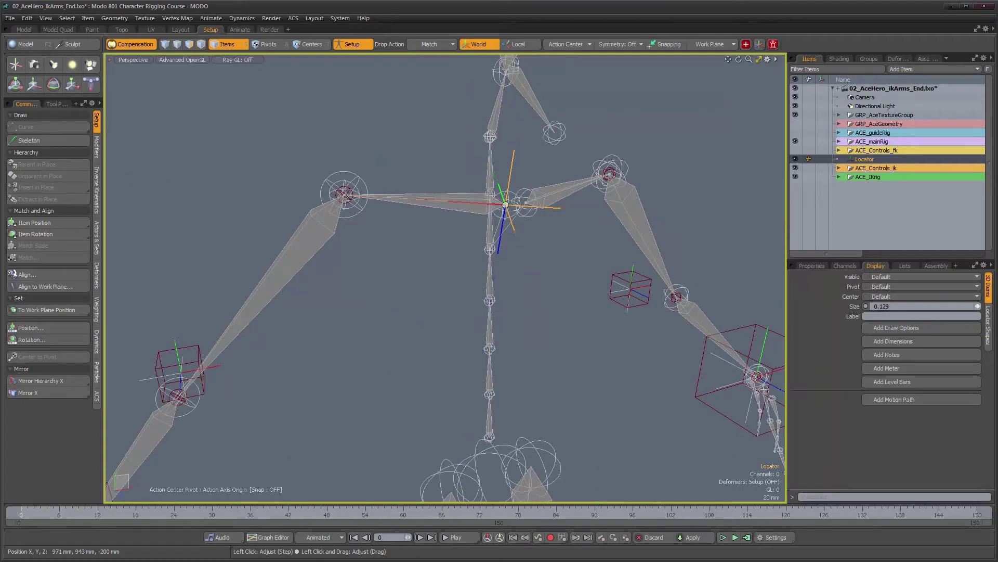
left_click_drag(525, 262, 481, 289, "alt")
key("F2")
type("CNS_r_clavicleA")
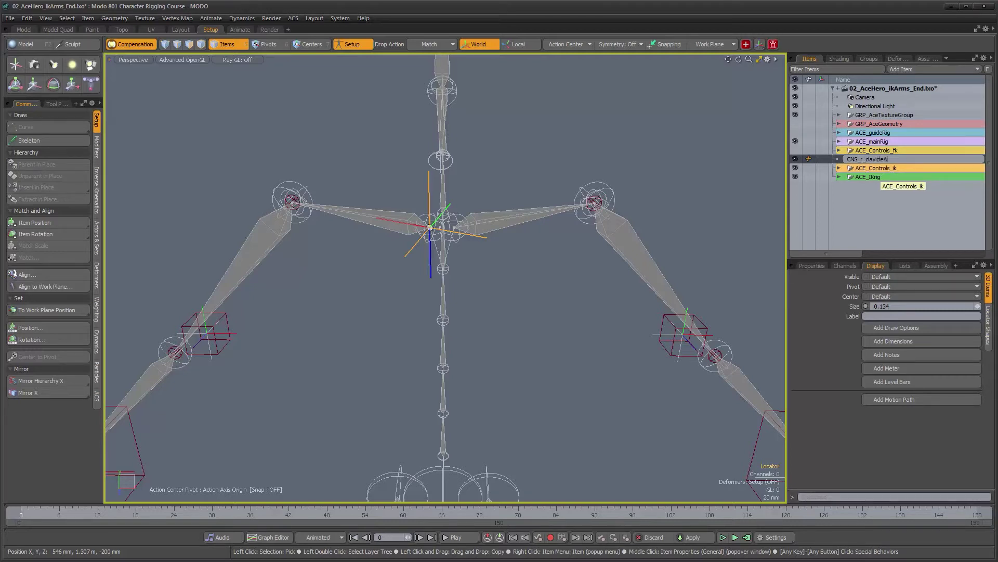
type("im")
key("Return")
mouse_move(478, 224)
left_mouse_down("alt")
mouse_move(519, 247)
mouse_move(468, 291)
mouse_move(488, 270)
mouse_move(484, 279)
mouse_move(478, 234)
left_mouse_up("alt")
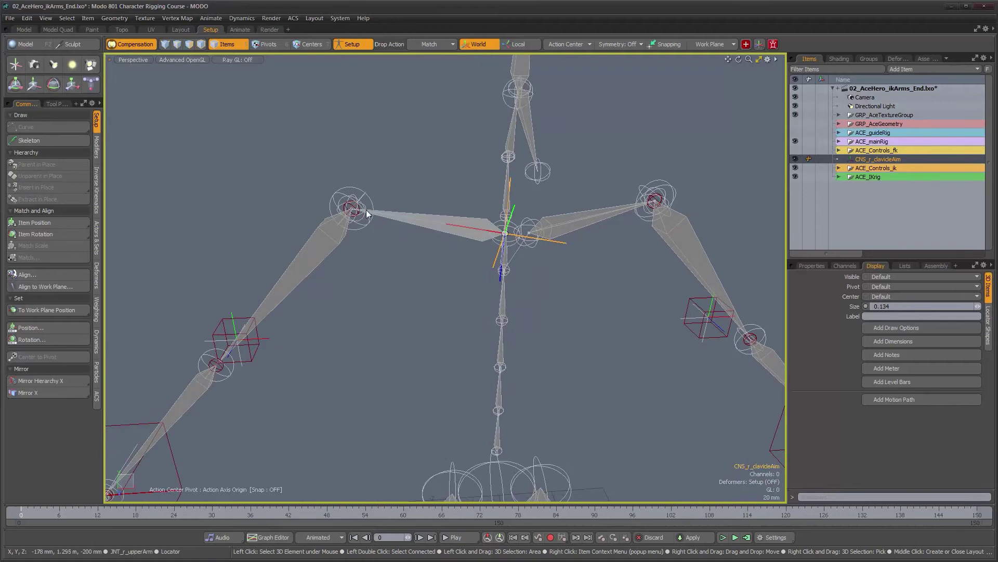
Add a second locator and match it to the right clavicle joint, JNT_r_clavicle
scroll(403, 247, "down", 4, "alt")
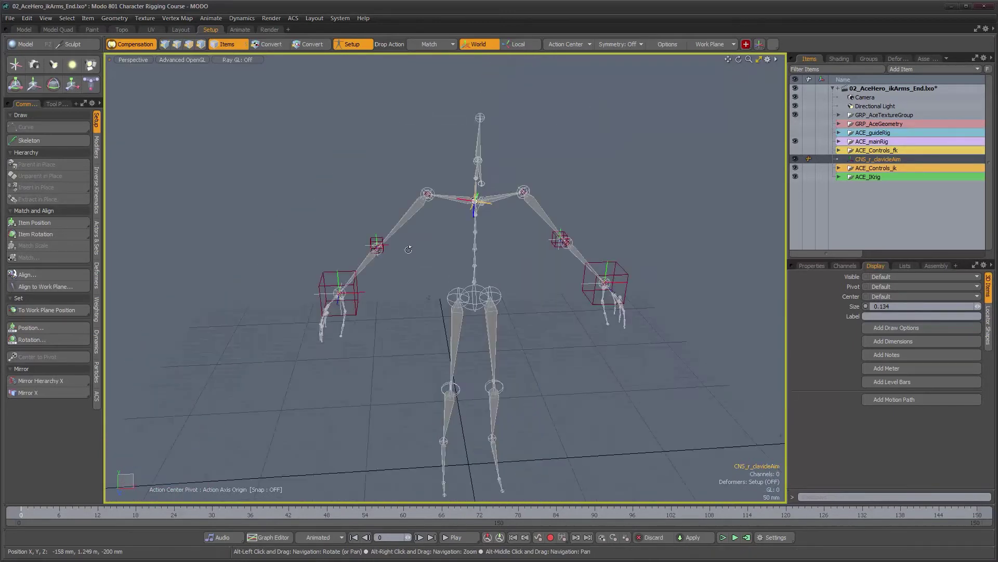
key("n")
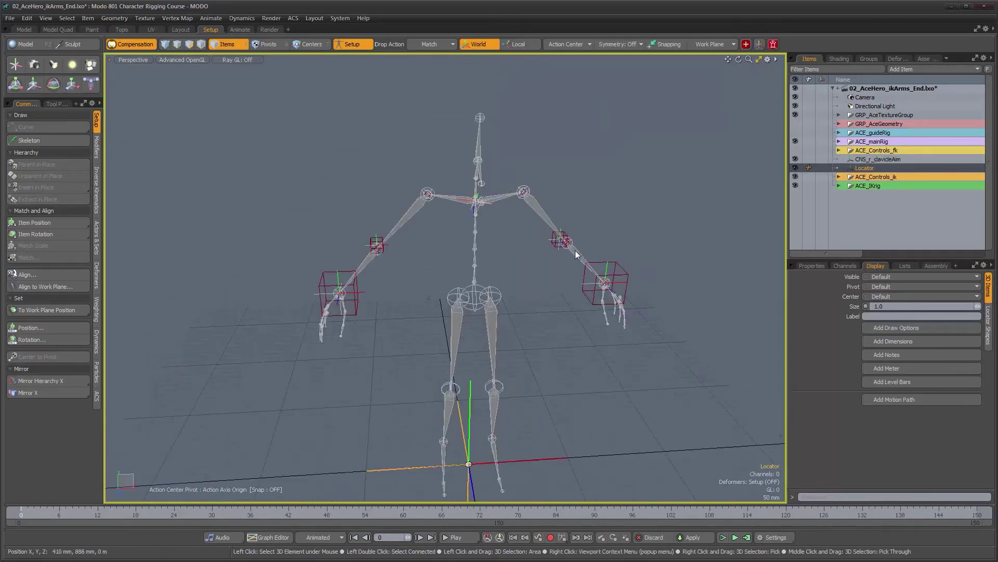
right_click_drag(425, 276, 485, 265, "alt")
middle_click_drag(486, 216, 466, 279, "alt")
right_click_drag(466, 278, 482, 279, "alt")
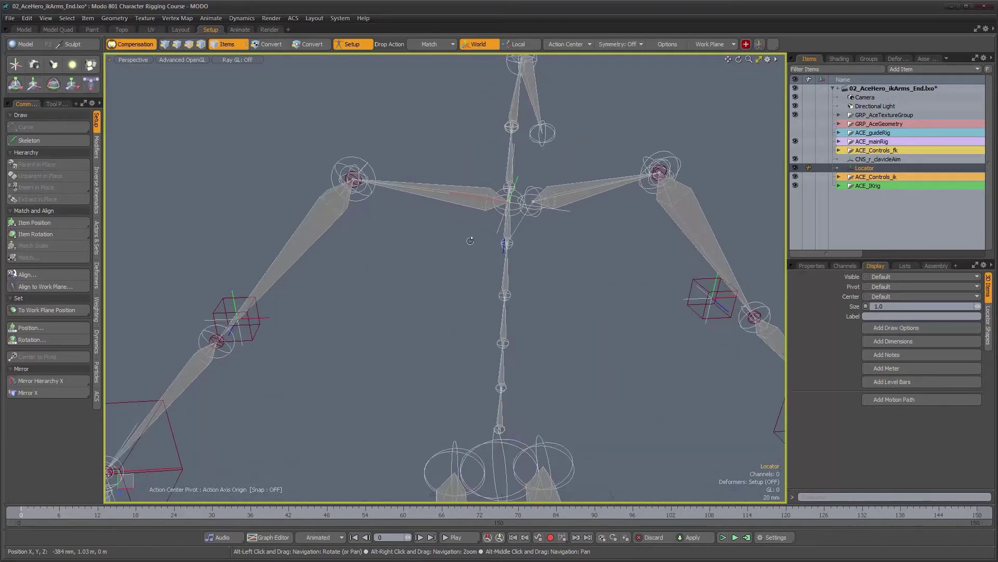
middle_click_drag(470, 240, 460, 279, "alt")
right_click_drag(460, 279, 465, 281, "alt")
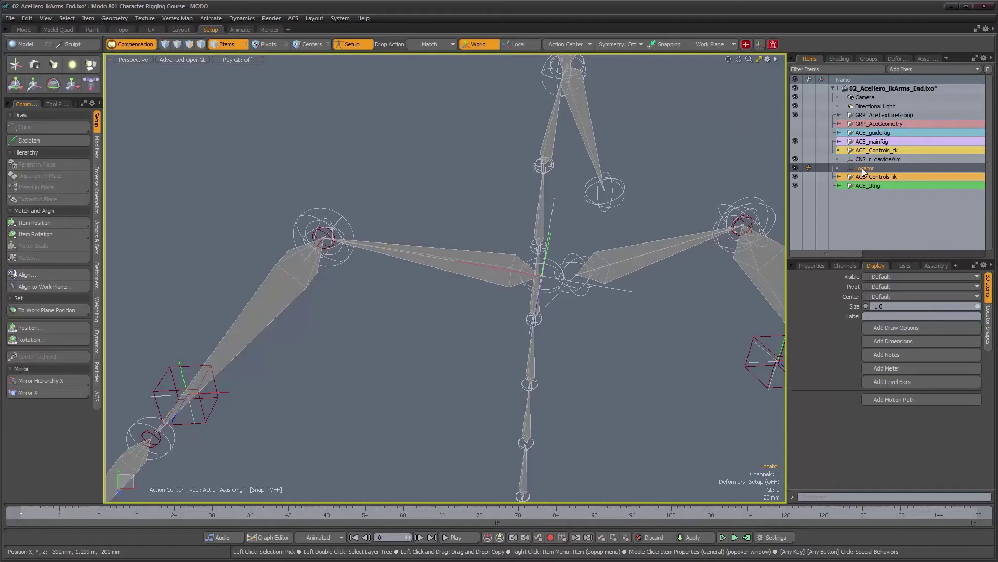
left_click(430, 258)
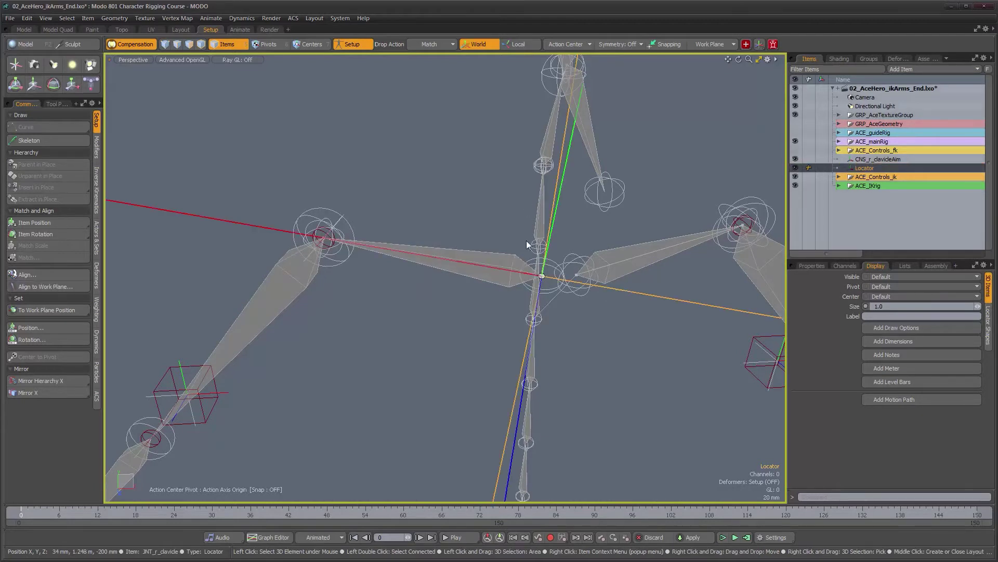
Set the drop action to Match Position and match the second locator's position to the right upper arm joint
left_click_drag(475, 216, 452, 141, "alt")
left_click(421, 44)
left_click(420, 51)
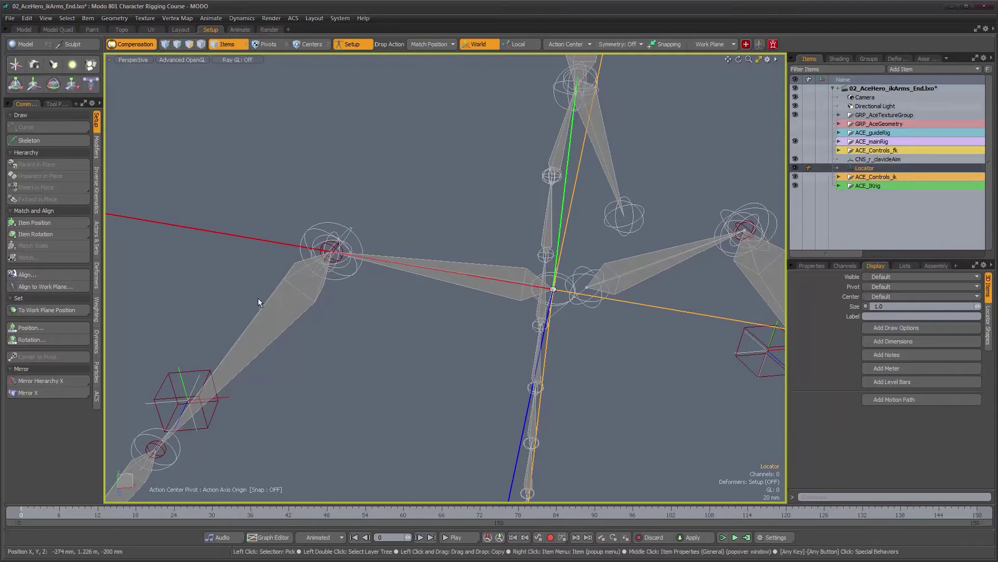
left_click_drag(279, 310, 426, 319, "alt")
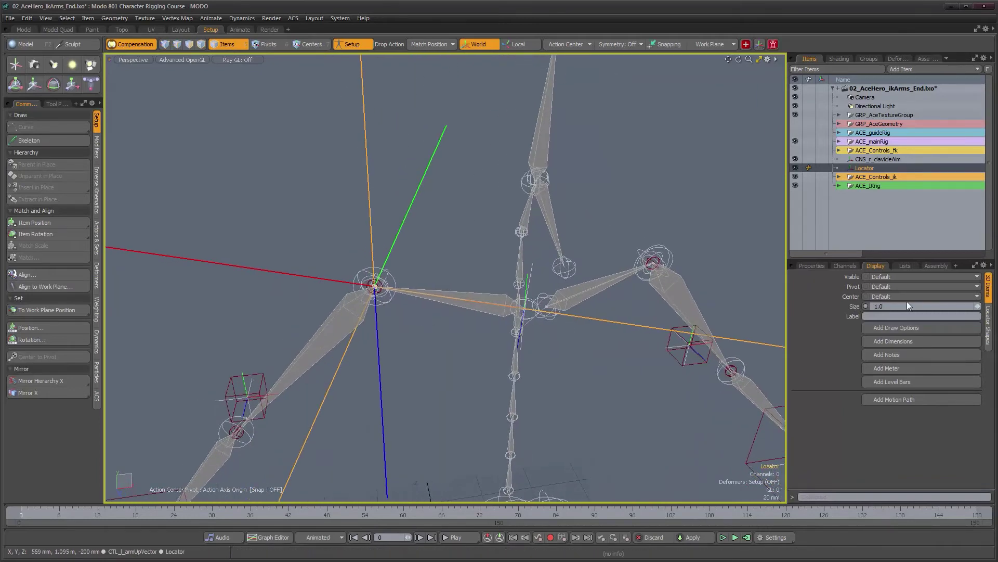
Reduce the shoulder locator's display size to about 0.117
left_click_drag(978, 307, 936, 307)
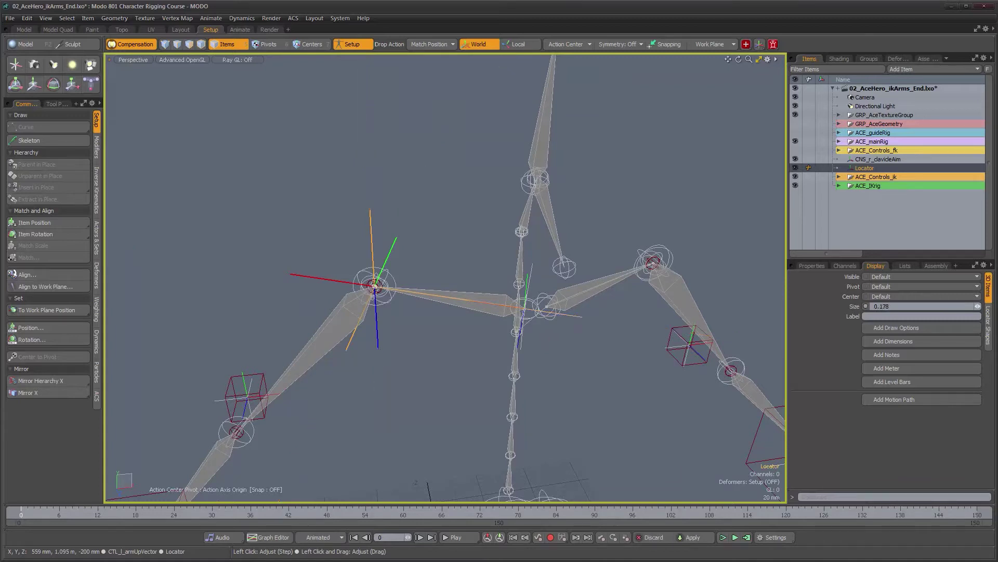
left_click_drag(609, 323, 559, 328, "alt")
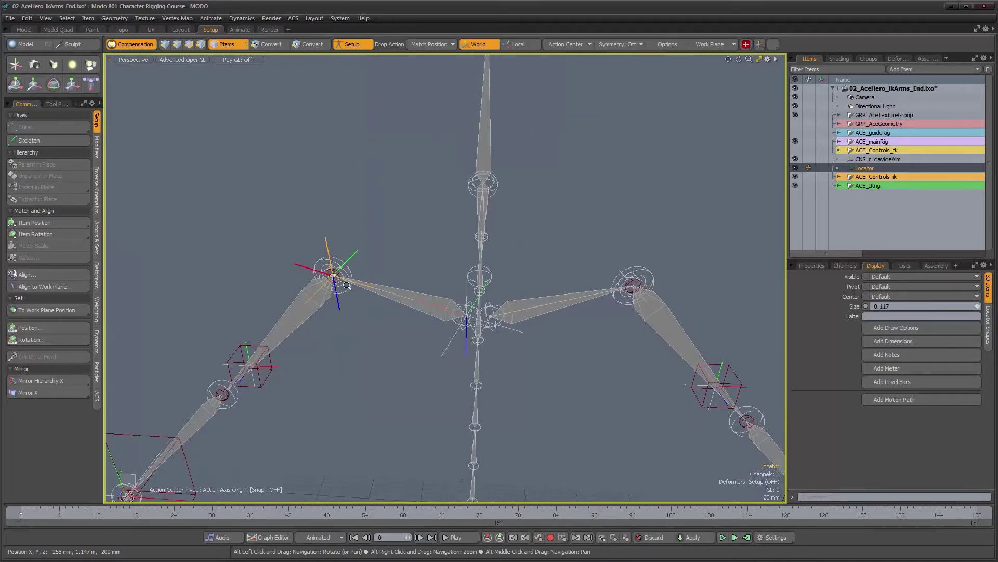
scroll(335, 242, "up", 4)
left_click_drag(481, 300, 412, 330, "alt")
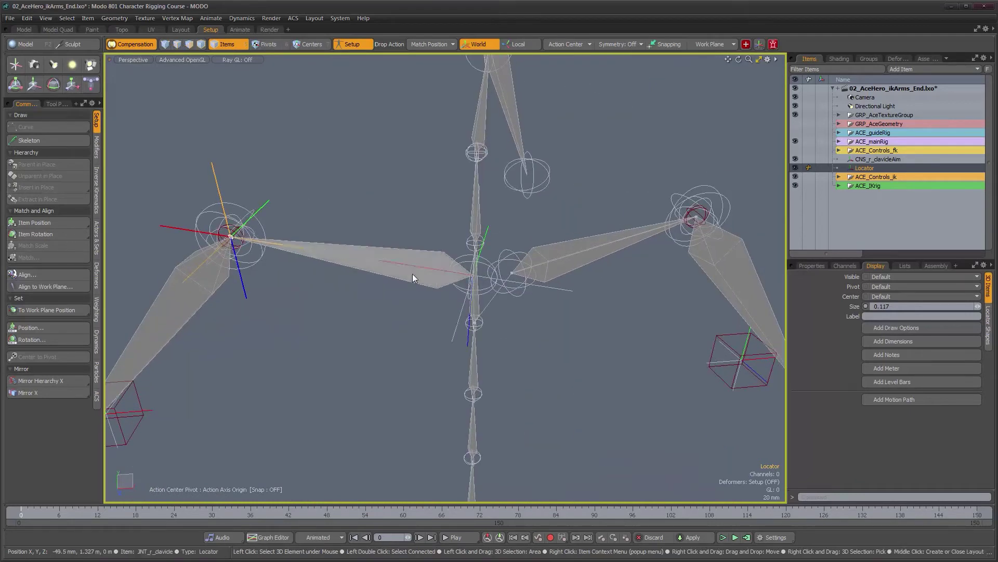
left_click_drag(463, 283, 425, 279, "alt")
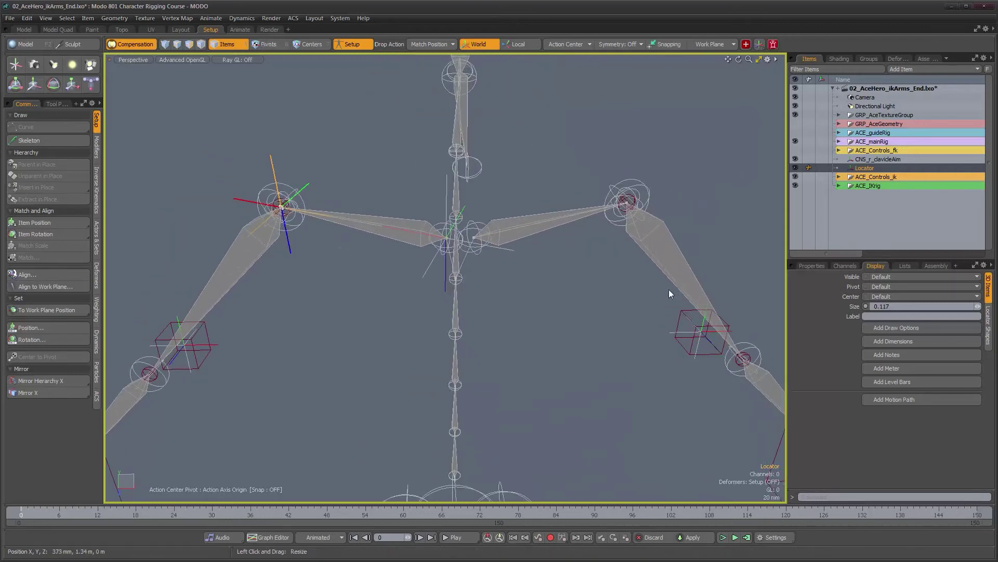
Rename the shoulder locator LOC_r_IKclavicleTgt
left_click(622, 318)
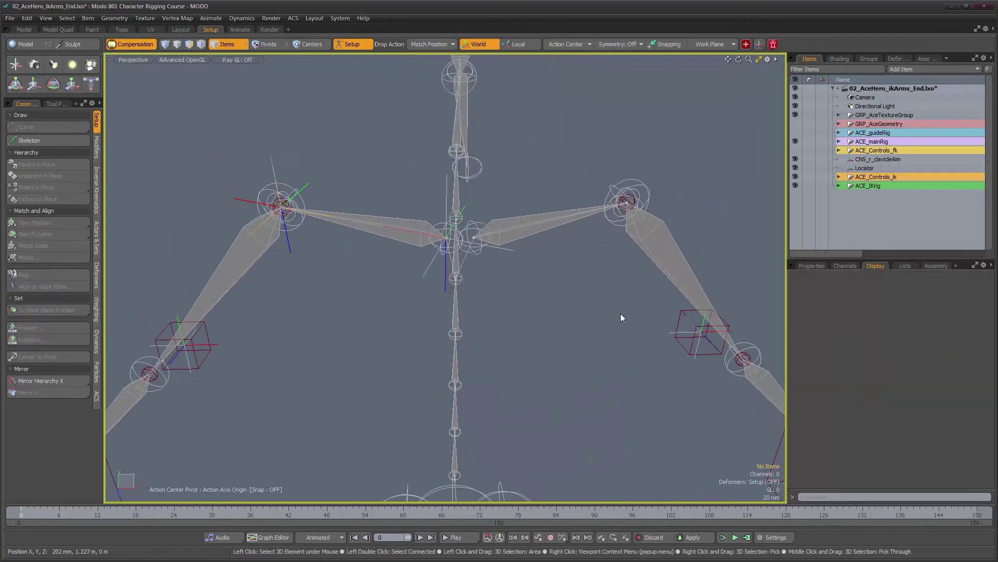
left_click(872, 169)
double_click(884, 170)
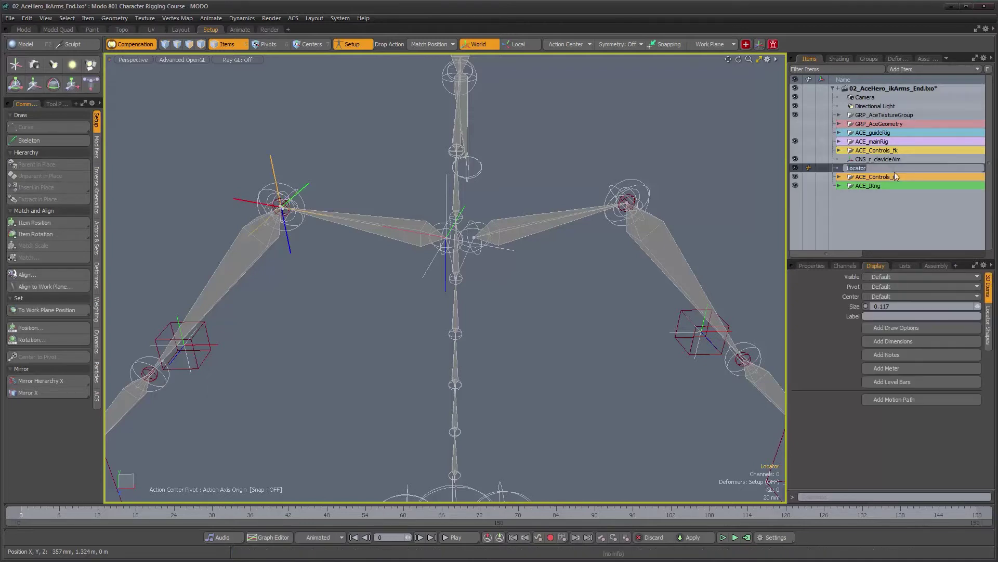
type("LOC_r_IKclavicleTg")
Rename the clavicle aim locator CNS_r_IKclavicleAim
left_click(881, 160)
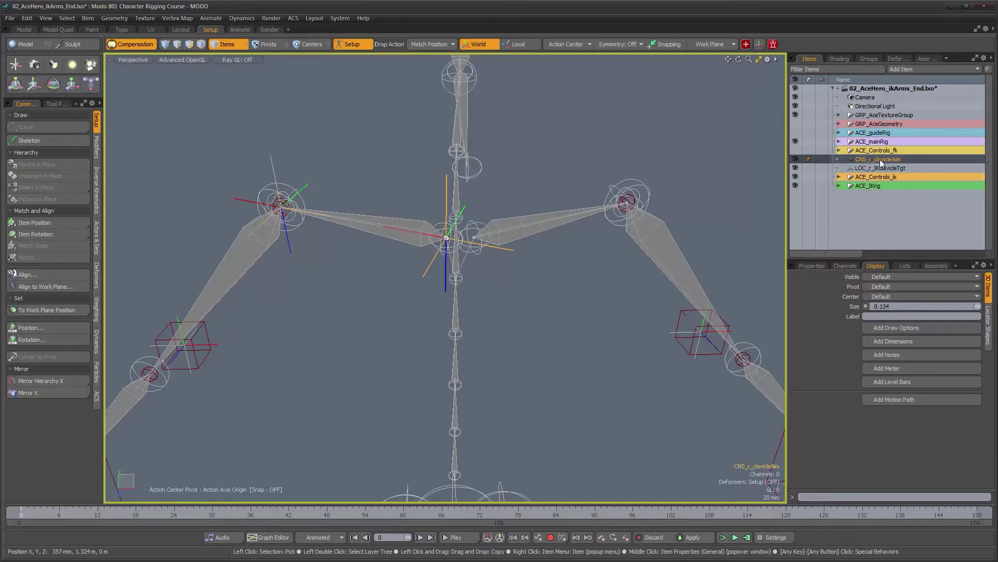
double_click(881, 160)
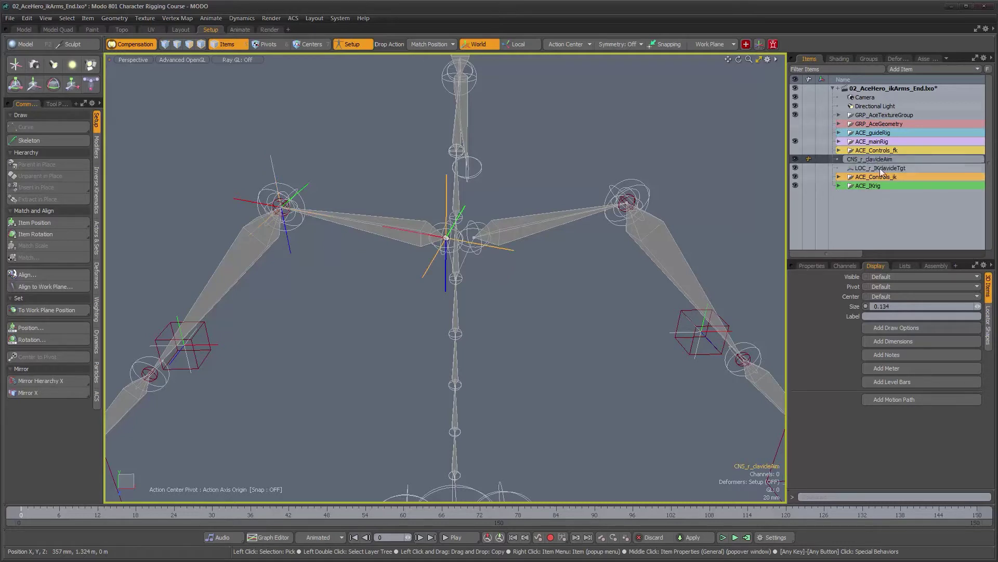
key("Return")
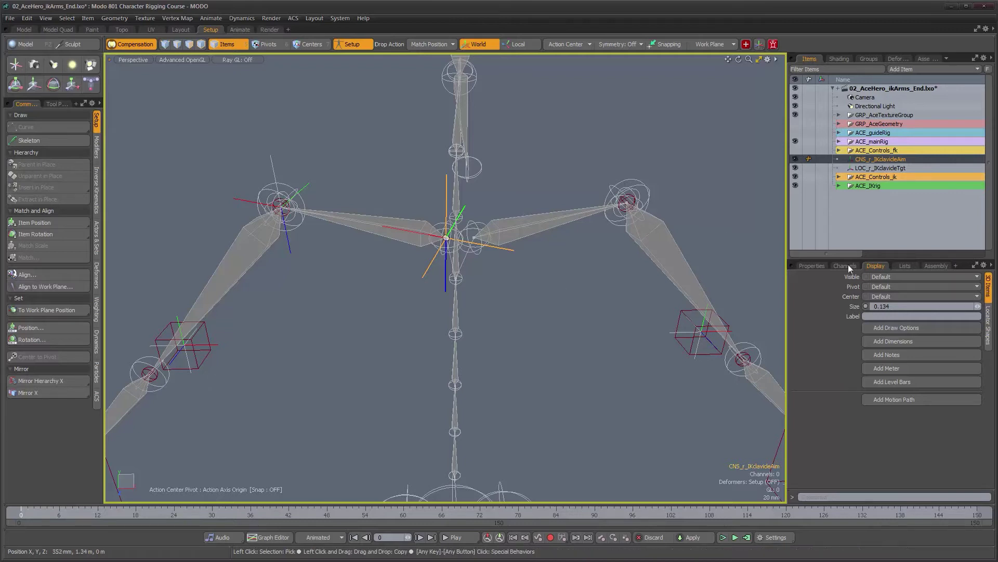
Add a group locator and match its position to the right clavicle joint
left_click(890, 225)
left_click(936, 69)
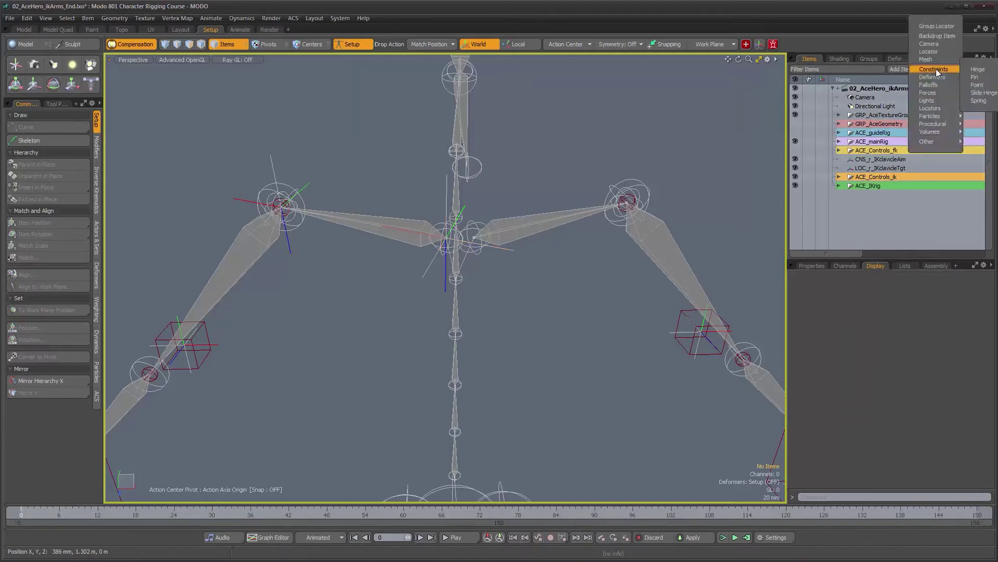
left_click(935, 25)
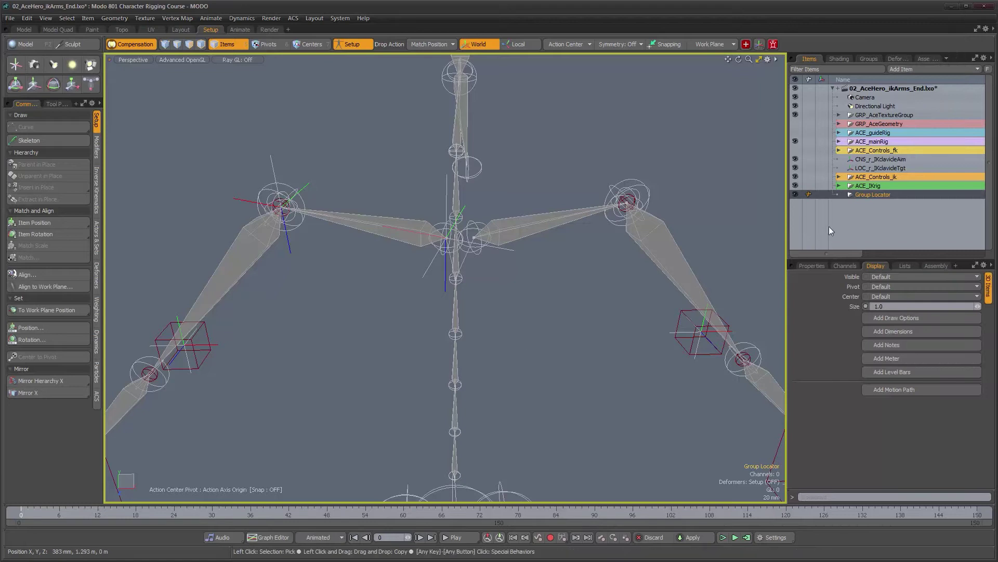
left_click(862, 195)
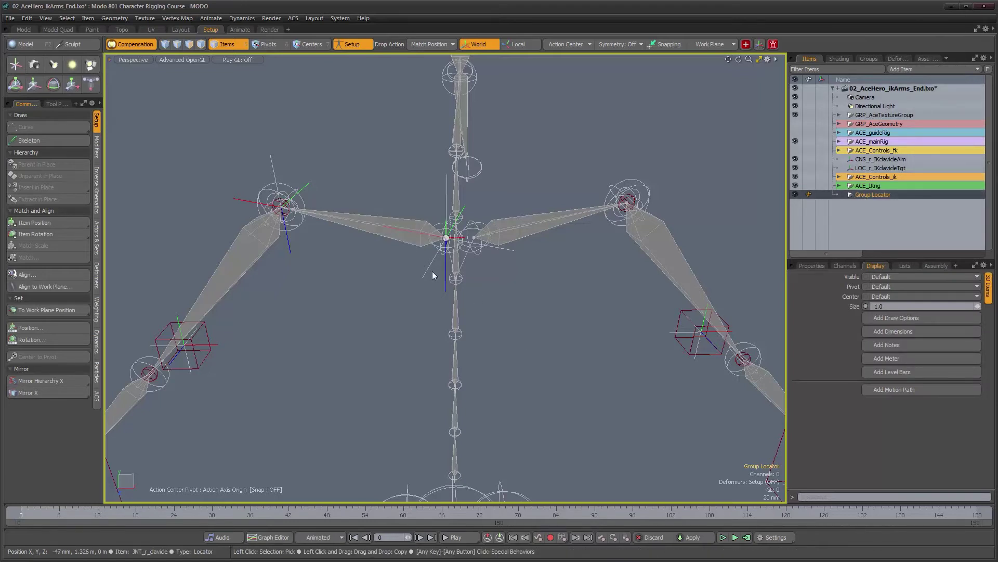
Switch the drop action to Match and match the group locator's full transform to the right clavicle joint
left_click_drag(424, 270, 422, 302, "alt")
left_click(425, 46)
left_click(423, 40)
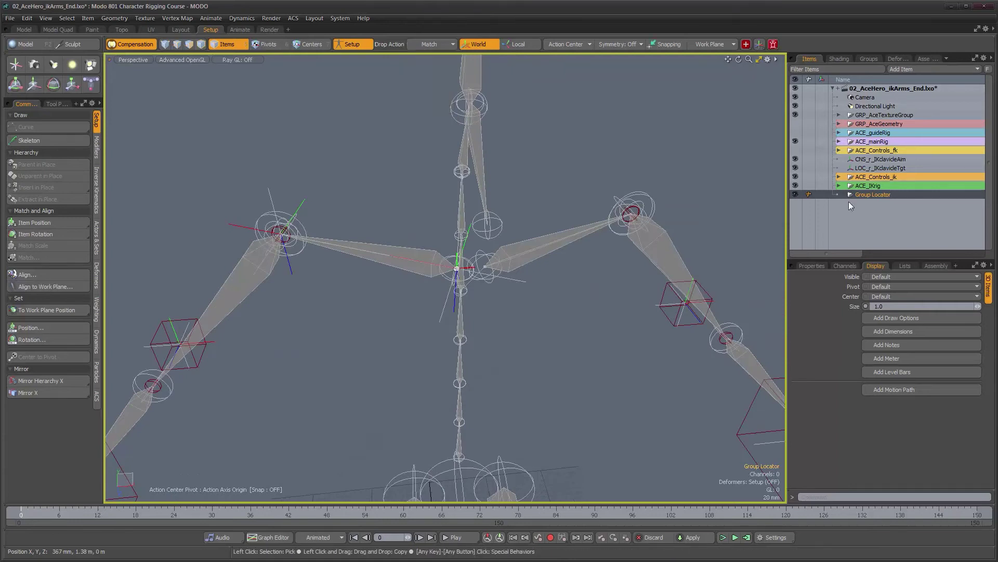
left_click_drag(421, 271, 512, 299, "alt")
Rename the group locator GRP_r_manualClavicle
double_click(873, 195)
type("GRP_r_manualC")
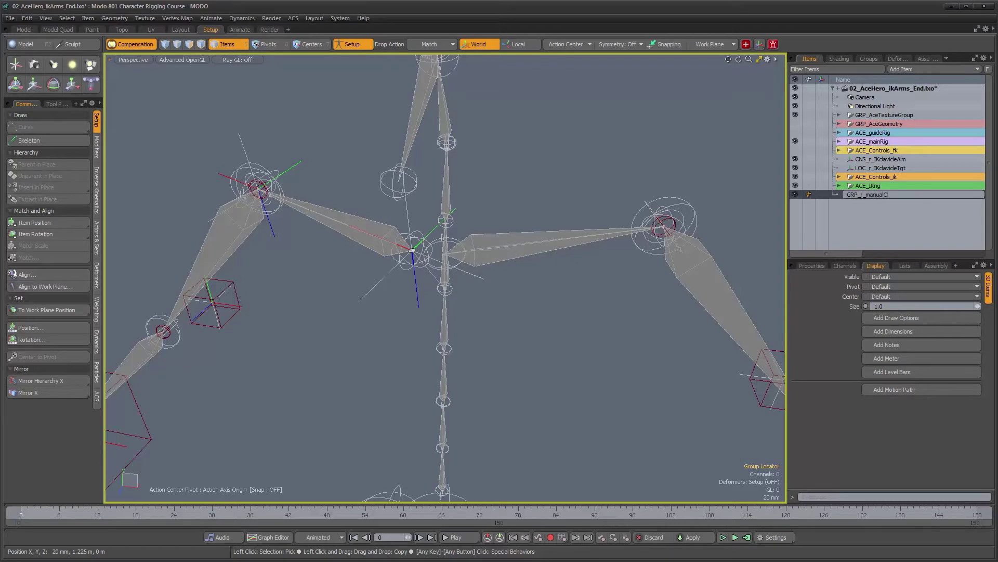
type("lavicle")
key("Return")
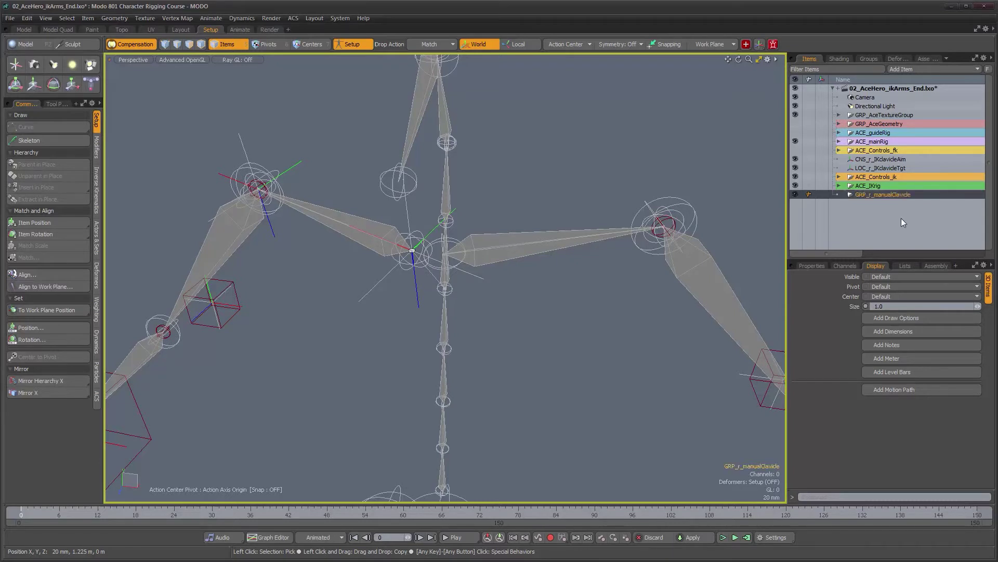
Parent the clavicle aim and target locators under GRP_r_manualClavicle
left_click(872, 167)
left_click(871, 158, "shift")
left_click_drag(871, 159, 876, 195)
left_click(839, 177)
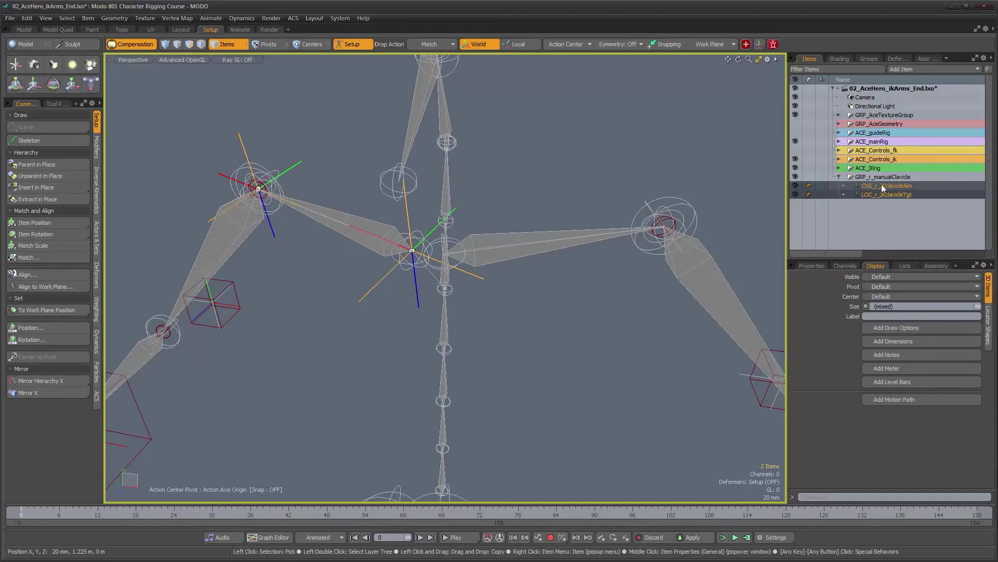
Inspect the transform values of the clavicle aim and target locators relative to their parent group
left_click_drag(584, 279, 658, 276, "alt")
left_click(625, 255)
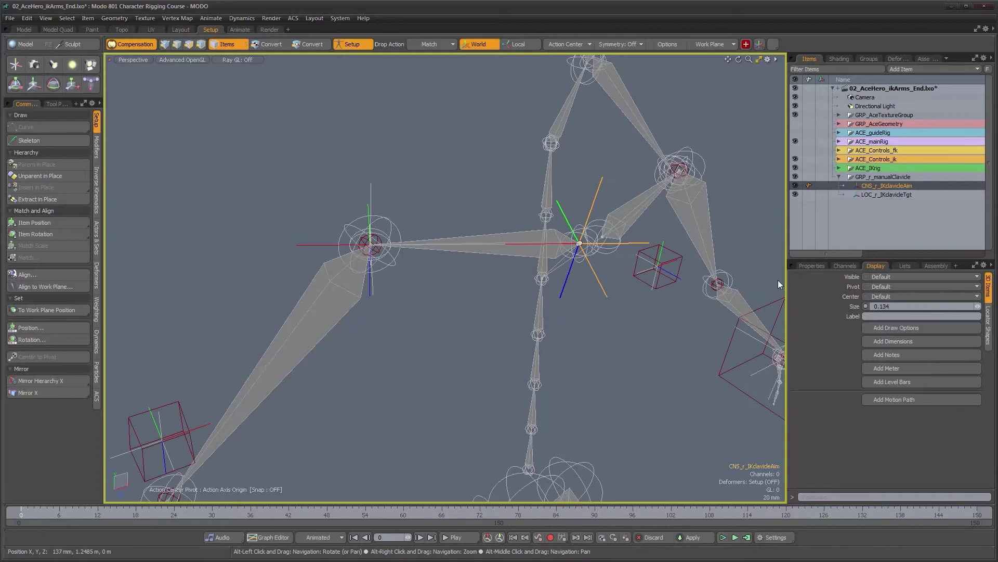
left_click(807, 268)
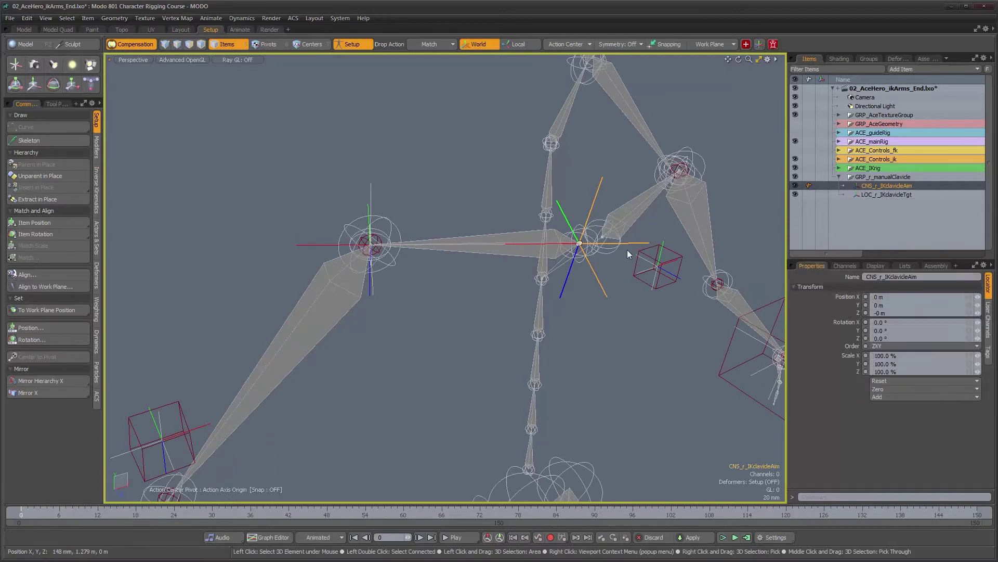
left_click_drag(431, 295, 311, 279, "alt")
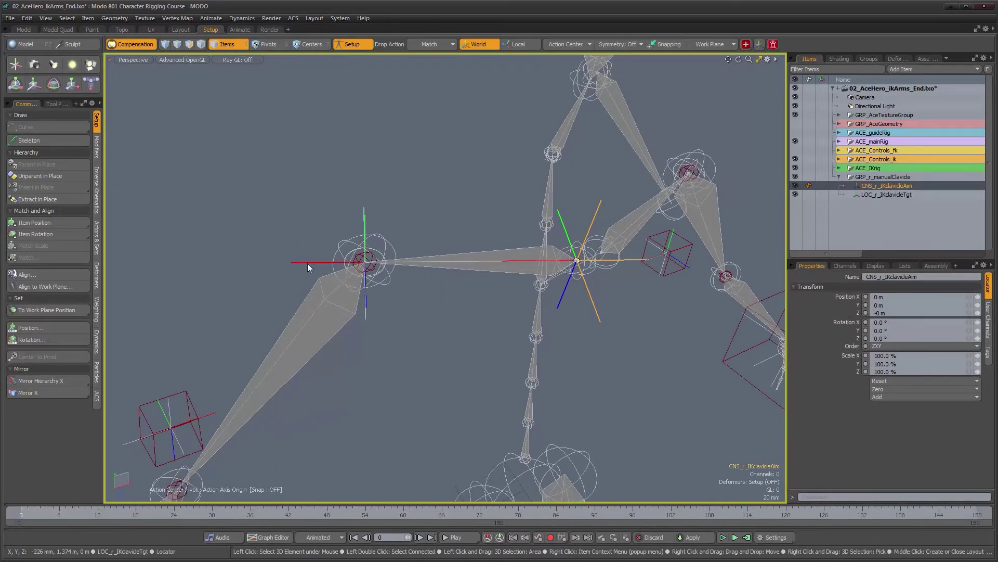
left_click(307, 263)
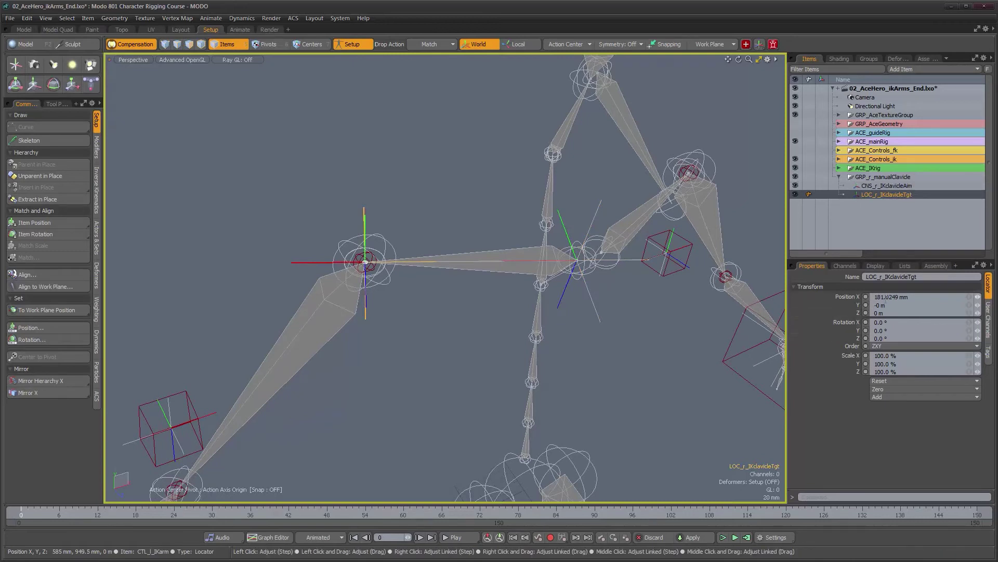
left_click_drag(416, 312, 385, 349, "alt")
right_click_drag(390, 348, 420, 354, "alt")
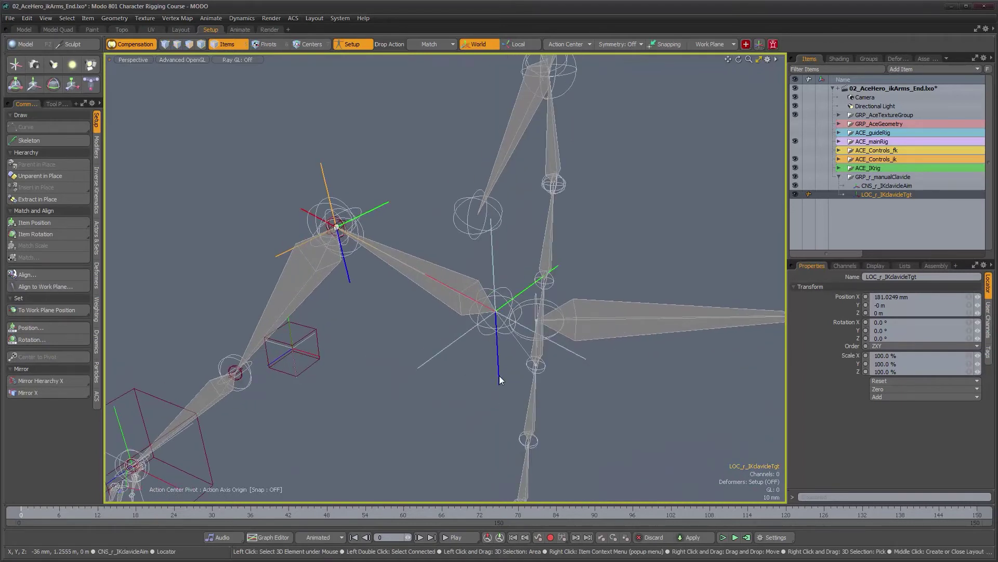
Add a Direction constraint between the clavicle aim locator and the clavicle target locator
left_click(499, 375)
left_click_drag(468, 390, 483, 382, "alt")
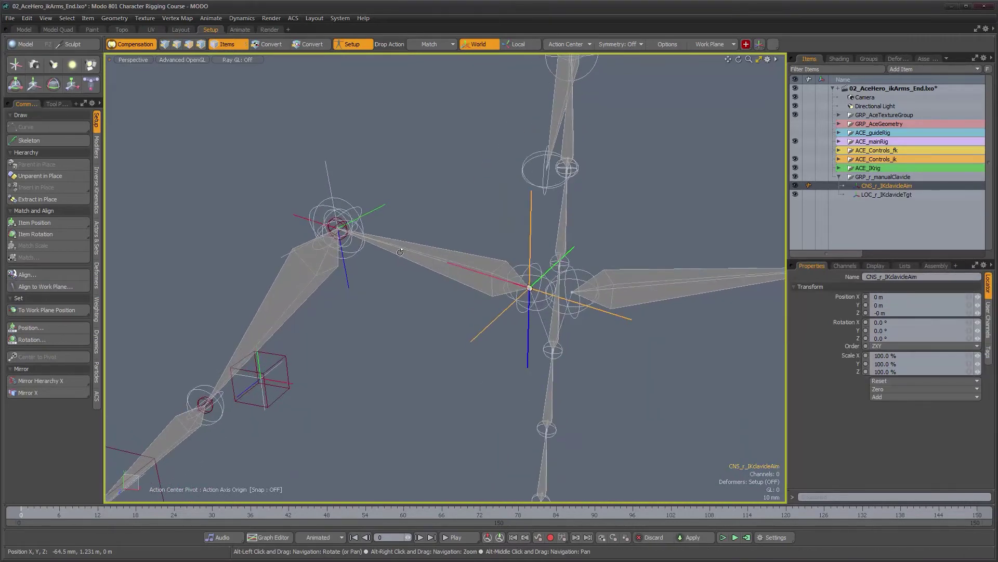
left_click_drag(400, 259, 506, 252, "alt")
left_click(382, 208, "shift")
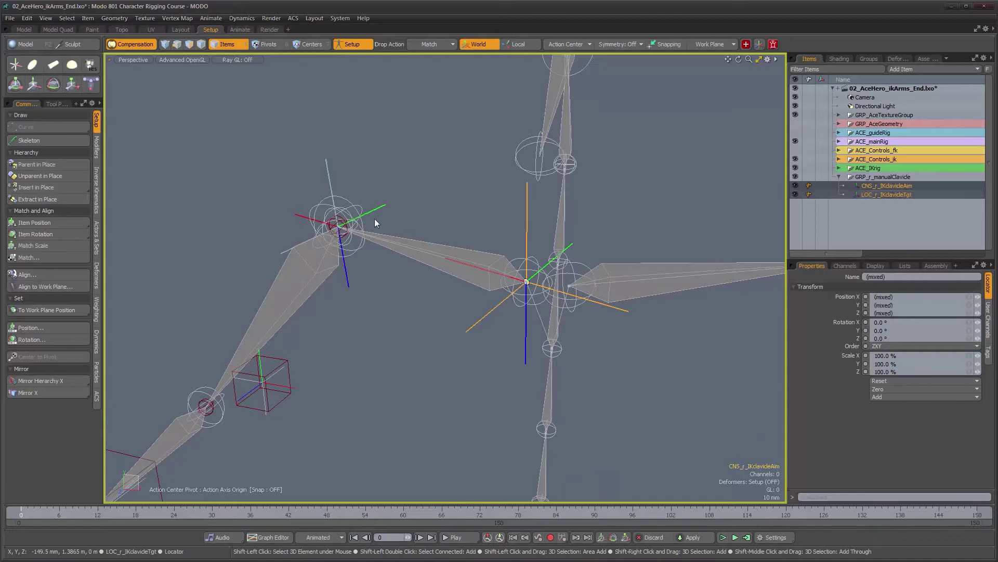
left_click(98, 157)
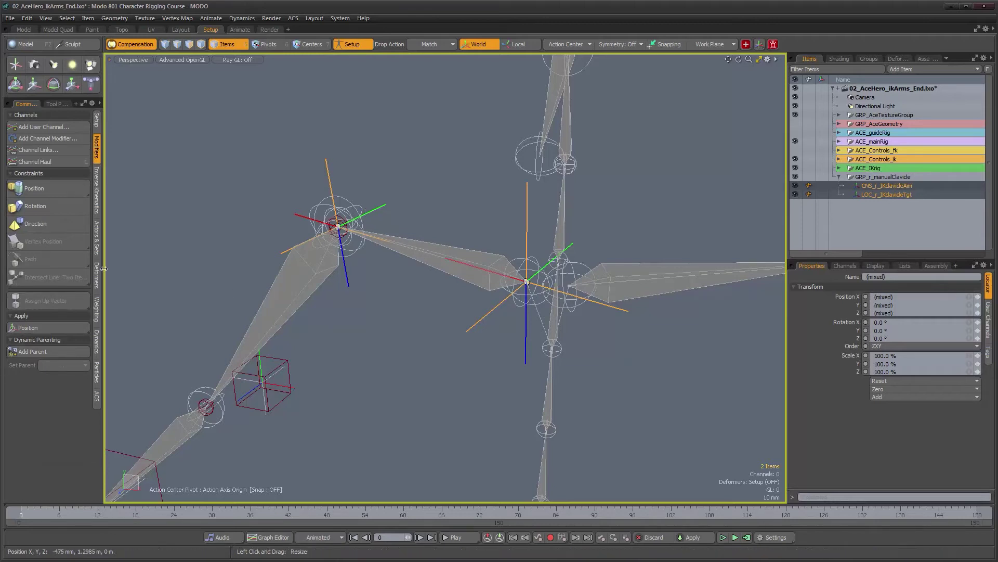
left_click(65, 230)
Test the direction constraint by moving the clavicle target locator upward, and undo the move
left_click_drag(453, 366, 493, 351, "alt")
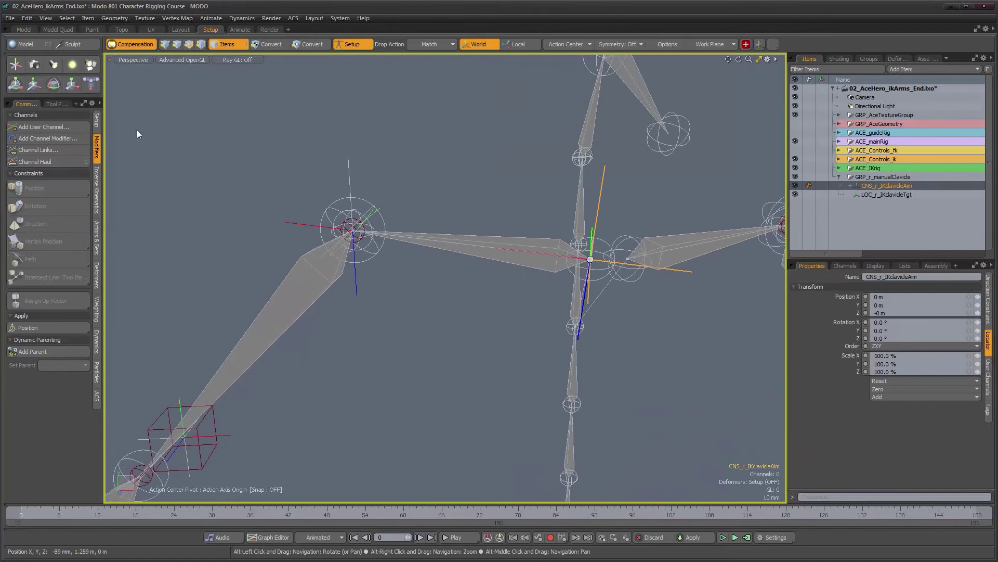
left_click_drag(572, 234, 444, 238, "alt")
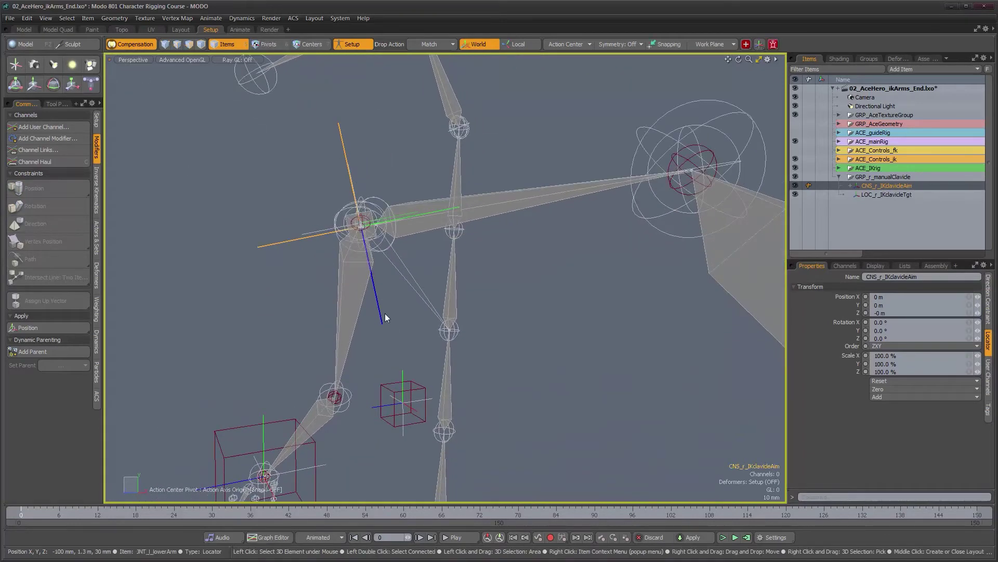
left_click_drag(382, 251, 367, 289, "alt")
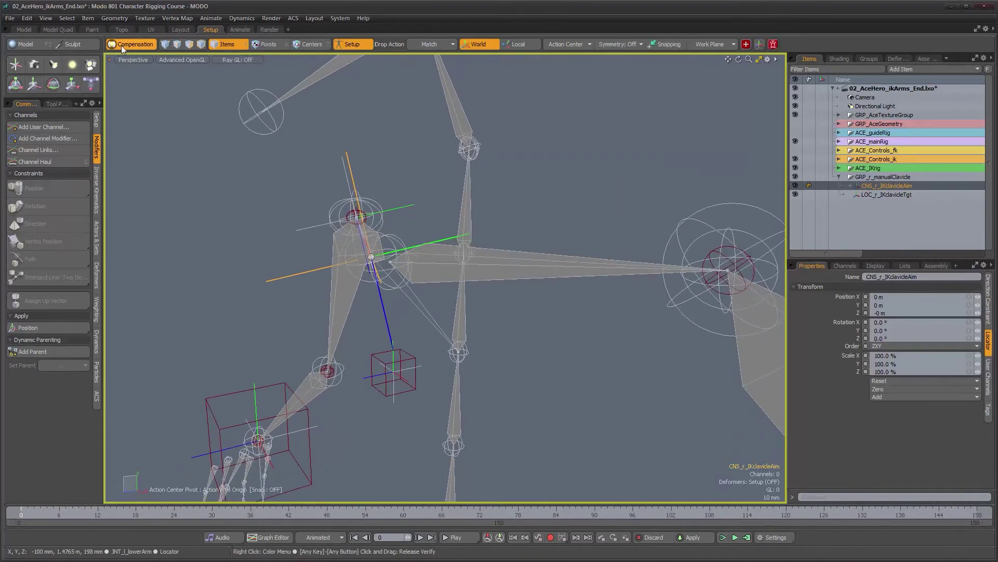
left_click_drag(352, 227, 415, 306, "alt")
left_click_drag(470, 319, 374, 291, "alt")
left_click(343, 280)
key("w")
left_click_drag(342, 198, 340, 148)
key("ctrl+z")
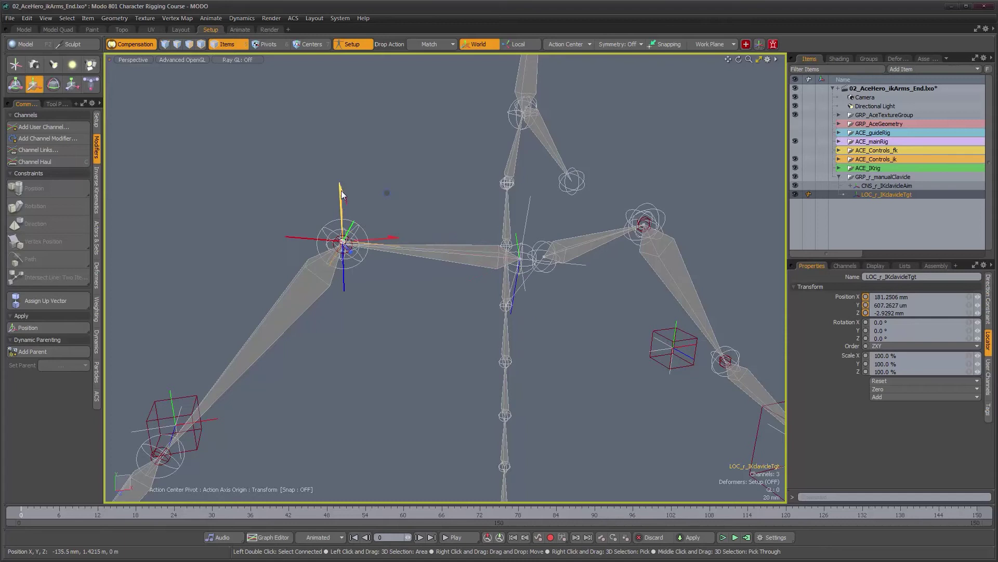
Add a locator and match its position and rotation to the clavicle target at the right shoulder
left_click_drag(387, 297, 373, 317, "alt")
key("n")
left_click_drag(326, 214, 353, 246, "alt")
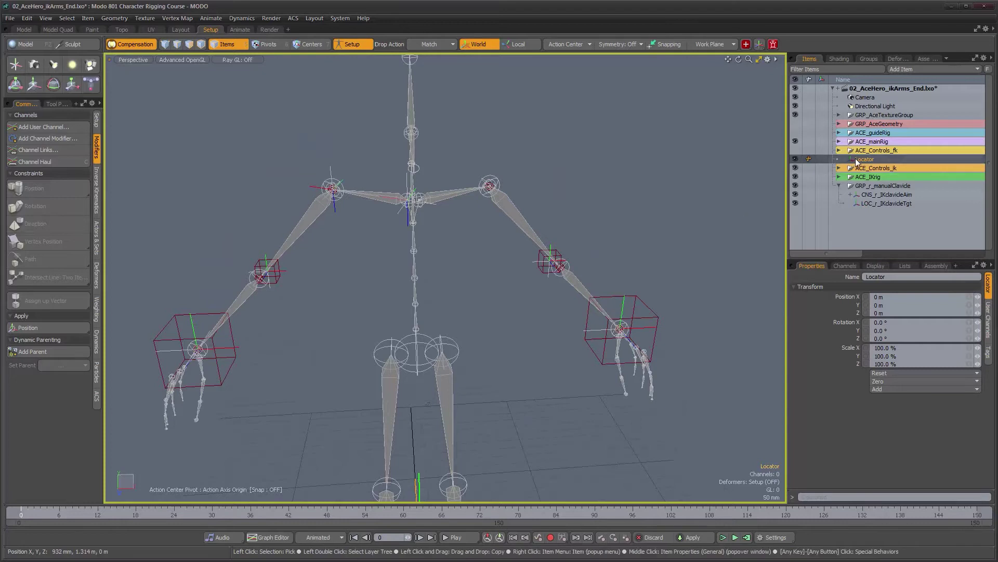
left_click_drag(339, 211, 372, 231)
right_click_drag(372, 231, 378, 230, "alt")
middle_click_drag(378, 231, 386, 267, "alt")
right_click_drag(379, 253, 413, 258, "alt")
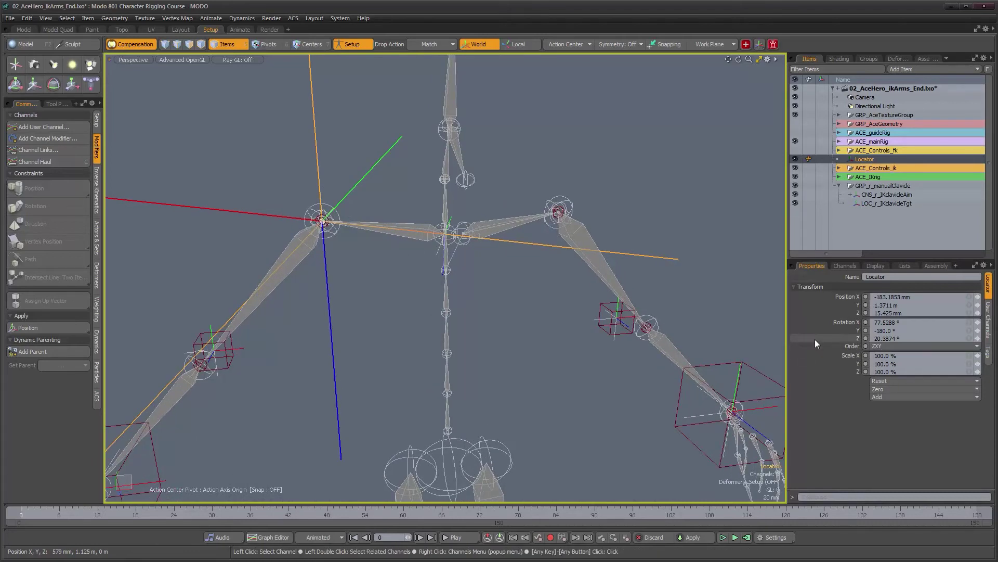
Rename the shoulder locator CTL_r_IKclavicle
left_click_drag(454, 325, 500, 312, "alt")
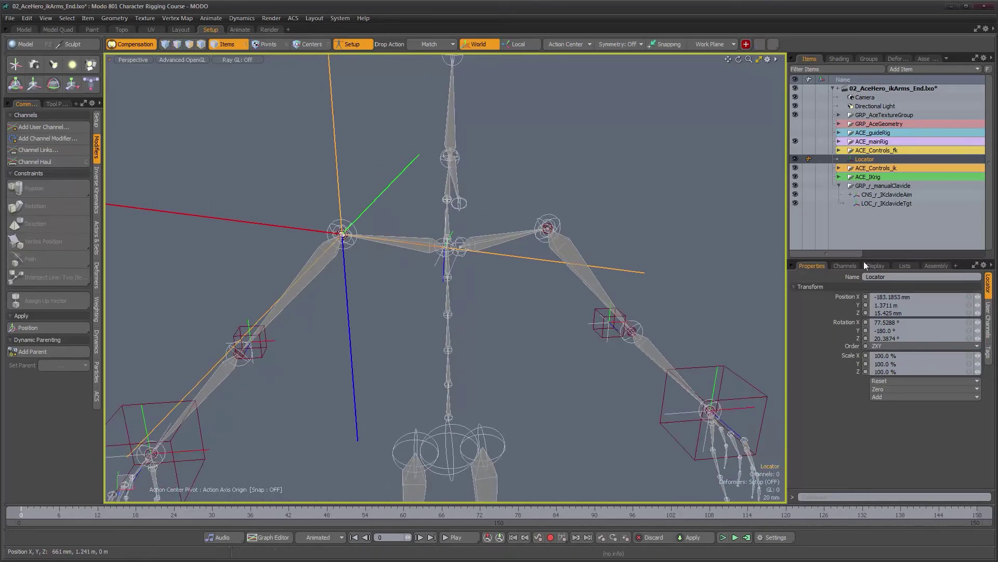
double_click(875, 157)
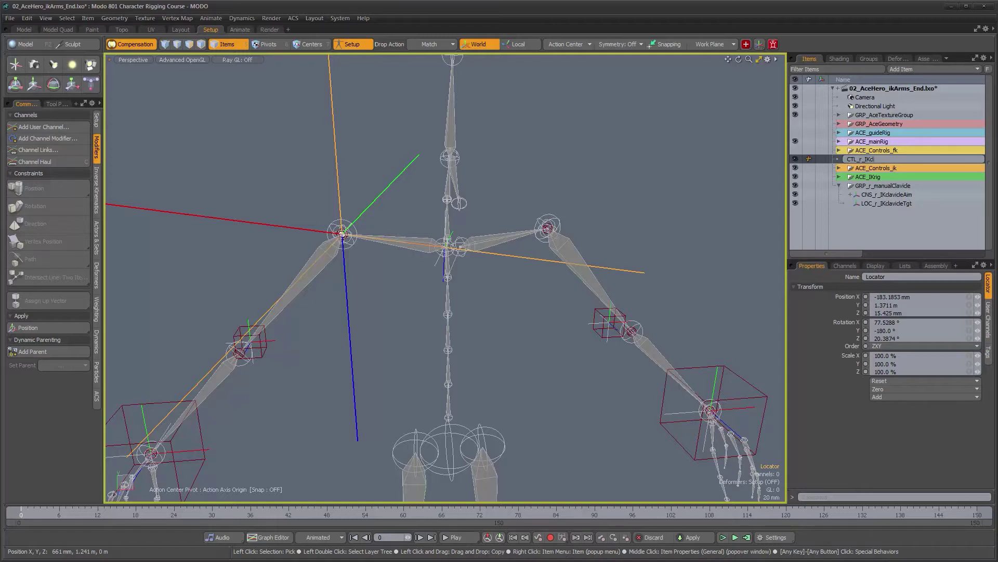
type("cle")
key("Return")
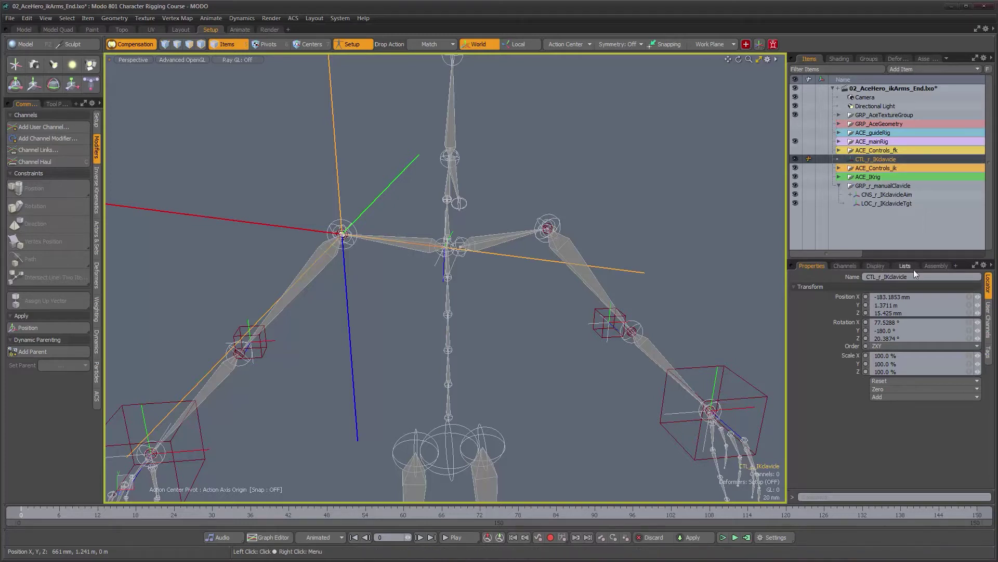
Give the IK clavicle control a custom locator shape with the Replace style
left_click(884, 265)
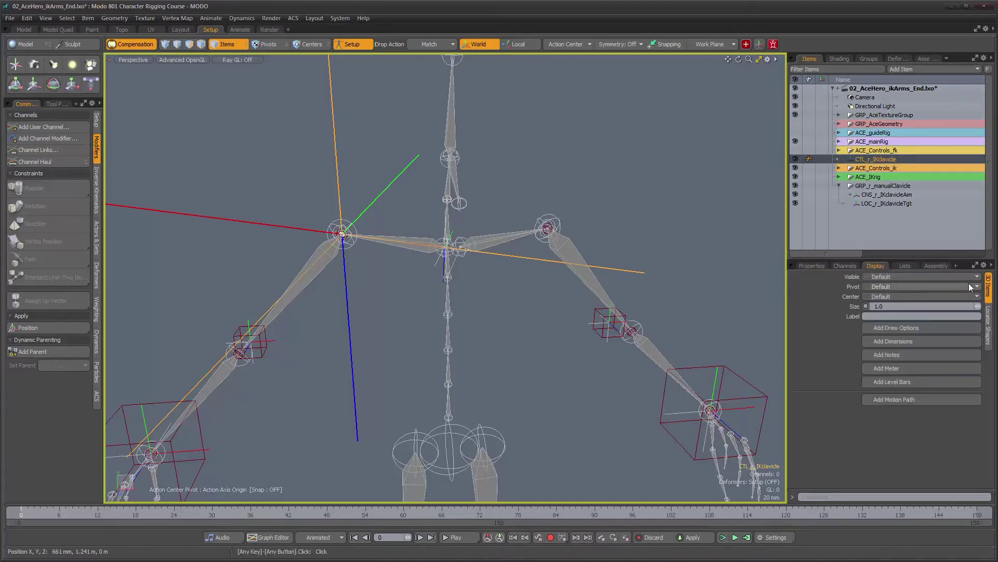
left_click(990, 320)
left_click(890, 287)
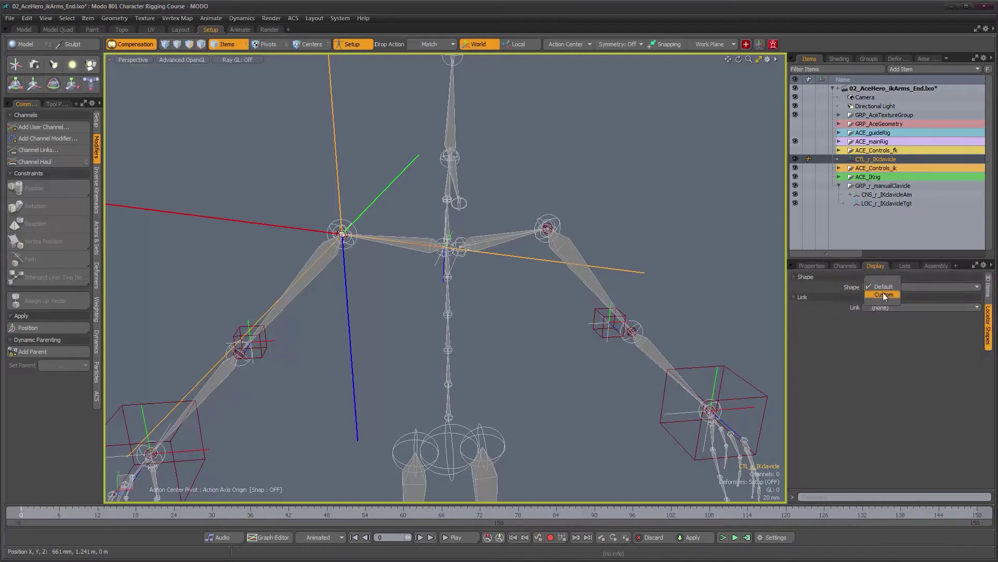
left_click(884, 296)
left_click(906, 311)
left_click(902, 318)
Set the control's shape to a non-solid Plane on the Y axis
left_click(901, 320)
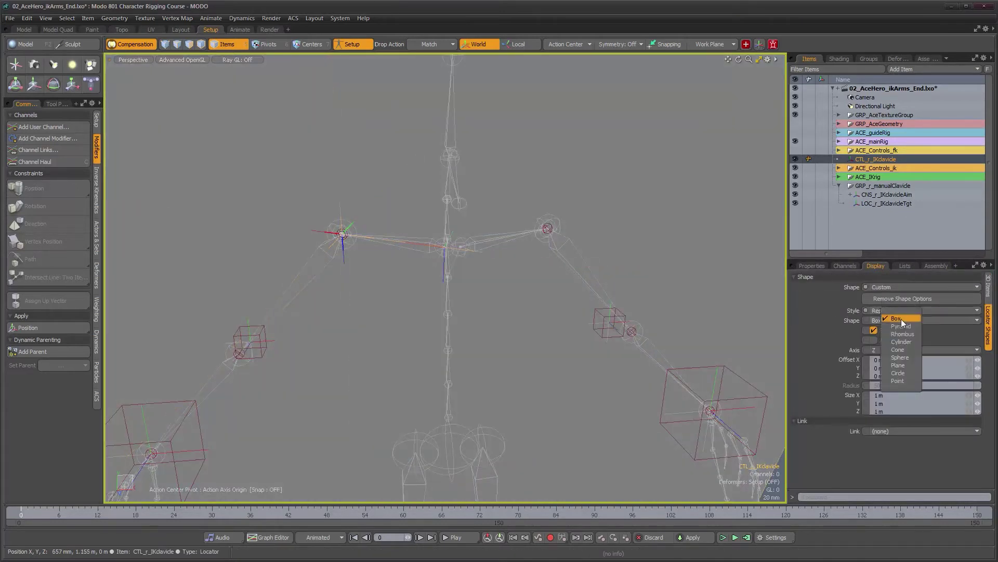
left_click(898, 365)
left_click(875, 330)
left_click(889, 349)
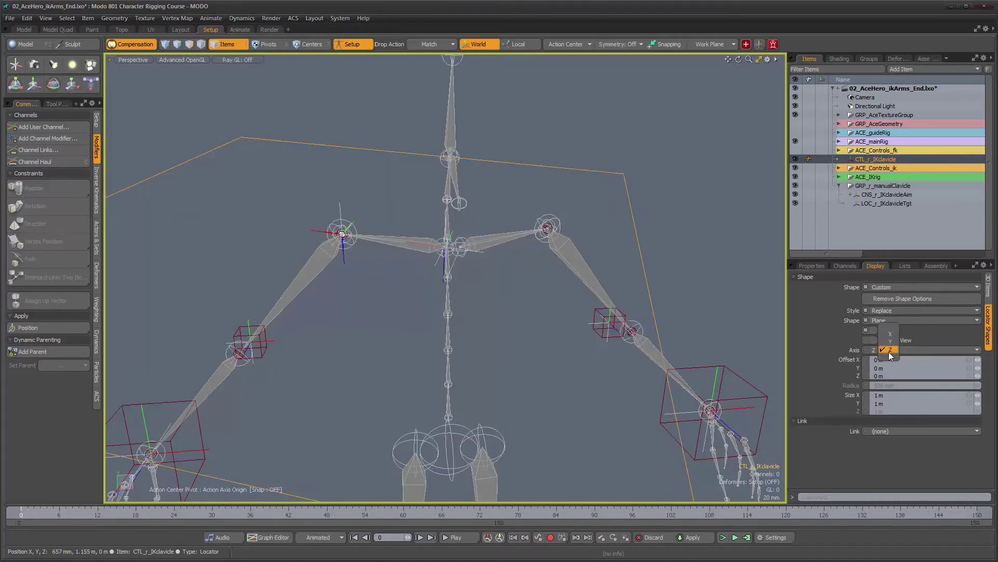
left_click(890, 342)
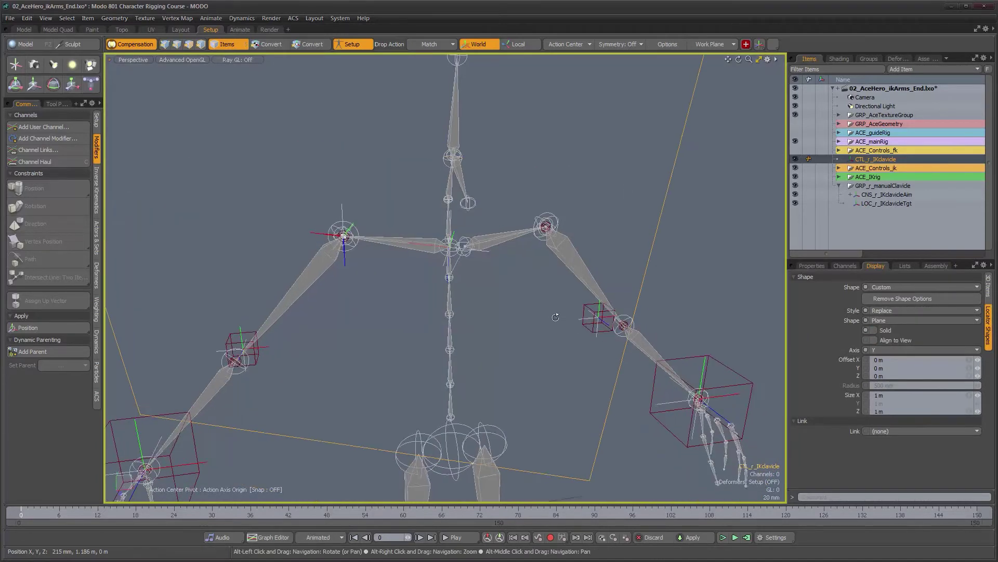
Show the character geometry and size the control plane to 60 mm in X and 120 mm in Z
left_click_drag(977, 395, 970, 395)
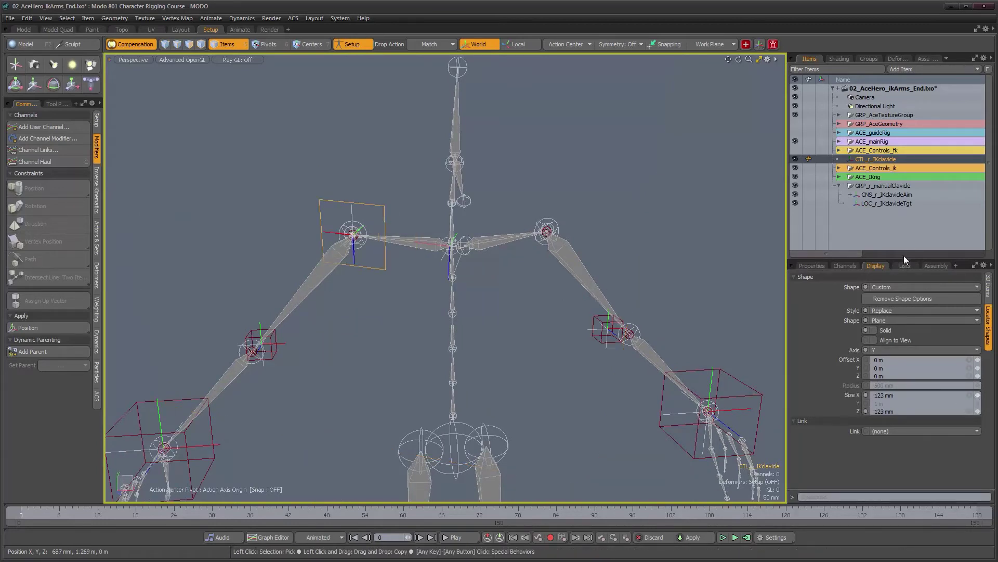
left_click(796, 125)
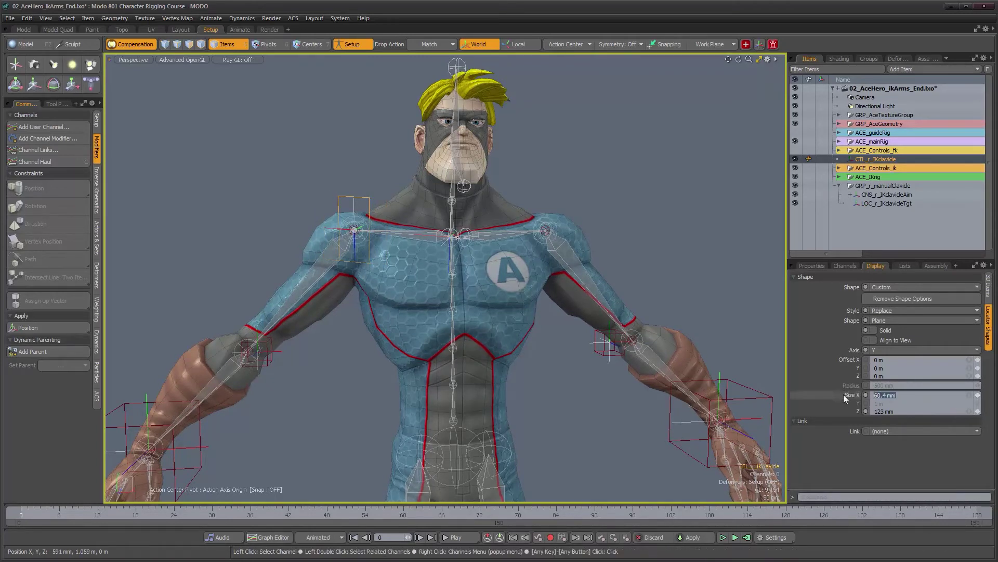
type("60")
left_click_drag(894, 411, 880, 410)
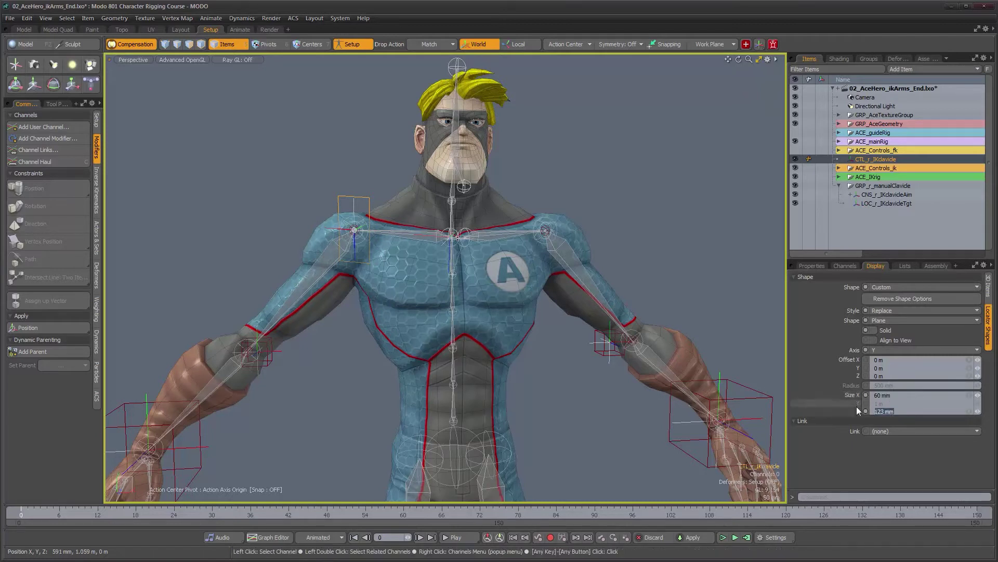
type("0")
key("Return")
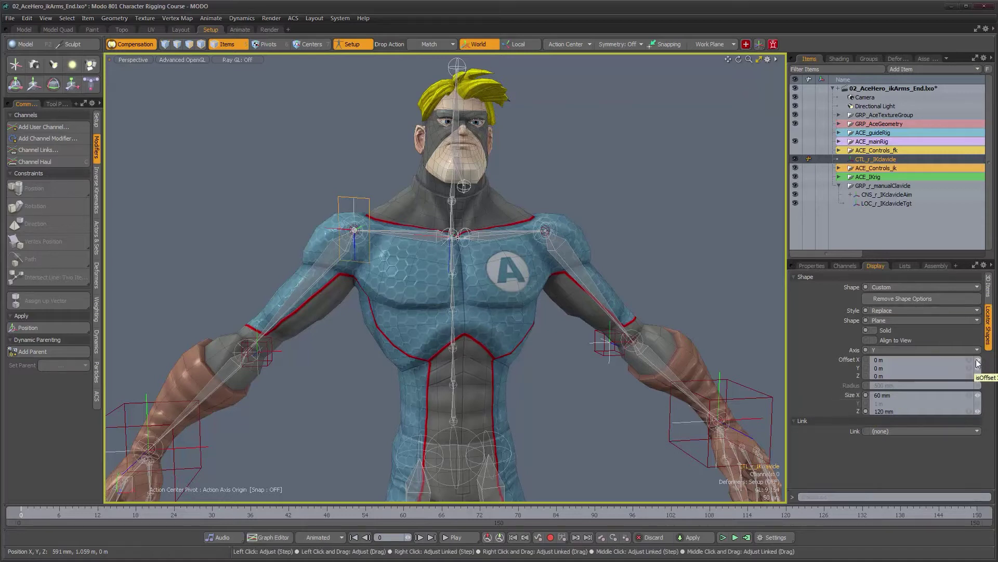
Offset the control plane -100 mm in Z and resize it to 40 mm in X and 80 mm in Z
left_click(976, 377)
left_click_drag(976, 377, 976, 377)
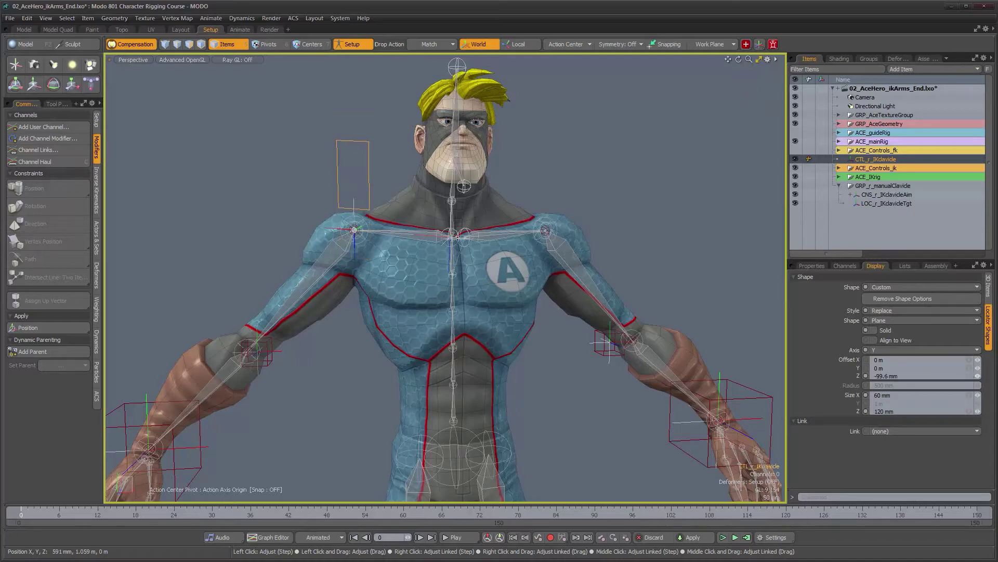
left_click_drag(668, 337, 447, 262, "alt")
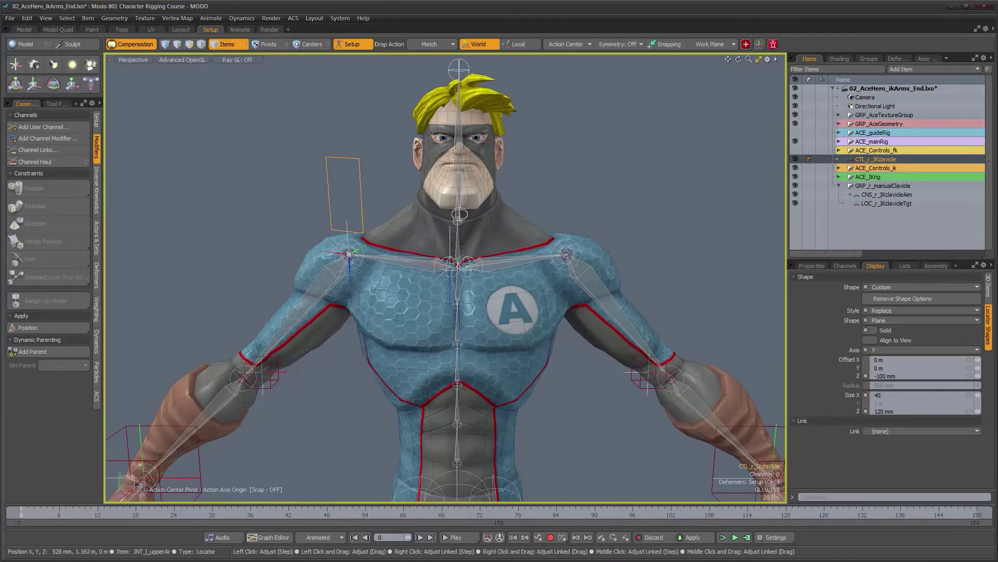
left_click(862, 411)
type("80m")
key("Return")
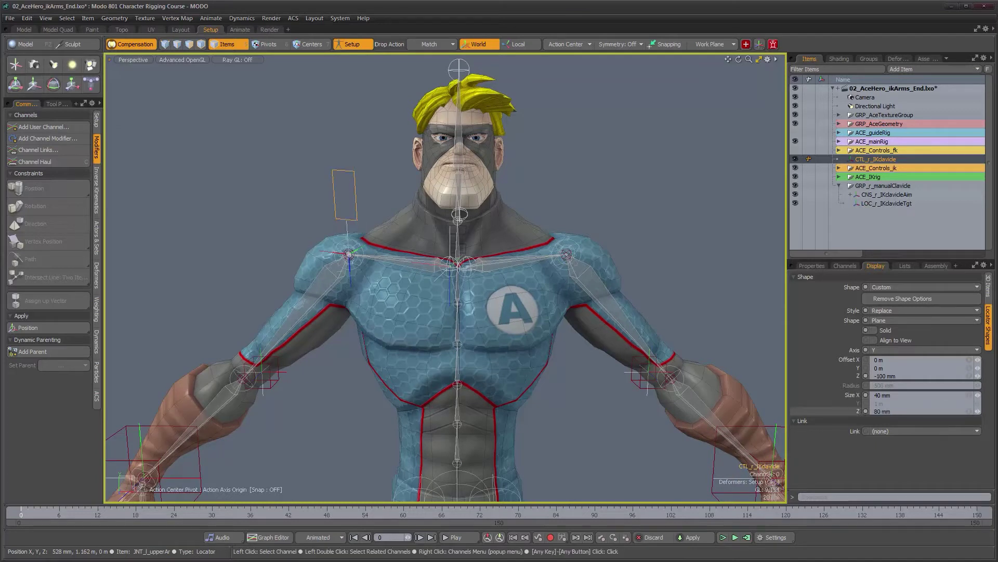
Set the control plane's Z offset to -80 mm so it sits closer above the shoulder
left_click_drag(977, 376, 979, 375)
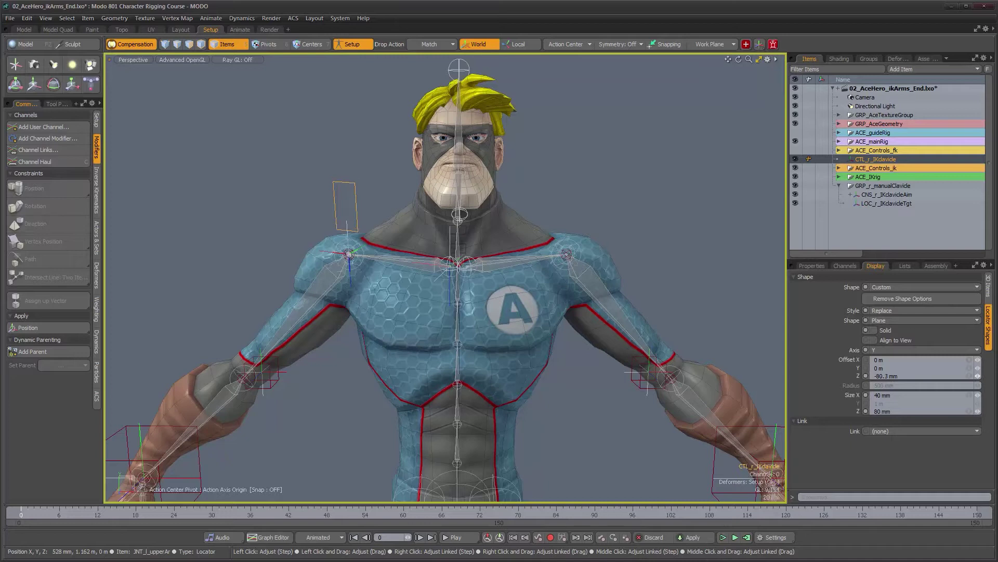
left_click_drag(281, 338, 348, 268, "alt")
right_click_drag(347, 268, 381, 308, "alt")
left_click_drag(415, 300, 463, 327, "alt")
right_click_drag(463, 326, 415, 323, "alt")
left_click_drag(414, 322, 420, 284, "alt")
middle_click_drag(427, 270, 419, 296, "alt")
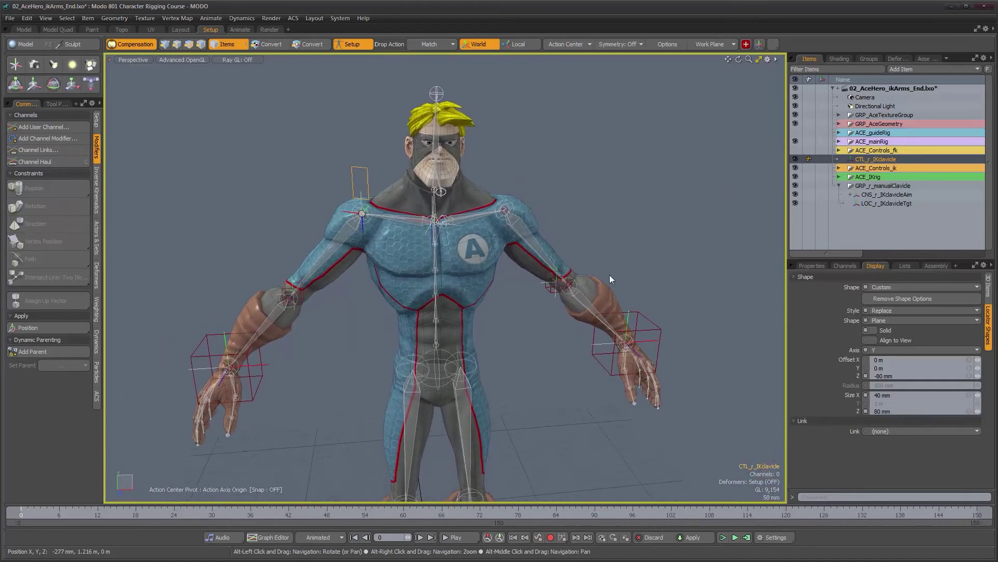
Add draw options to the IK clavicle control and set its wireframe to User
left_click(988, 286)
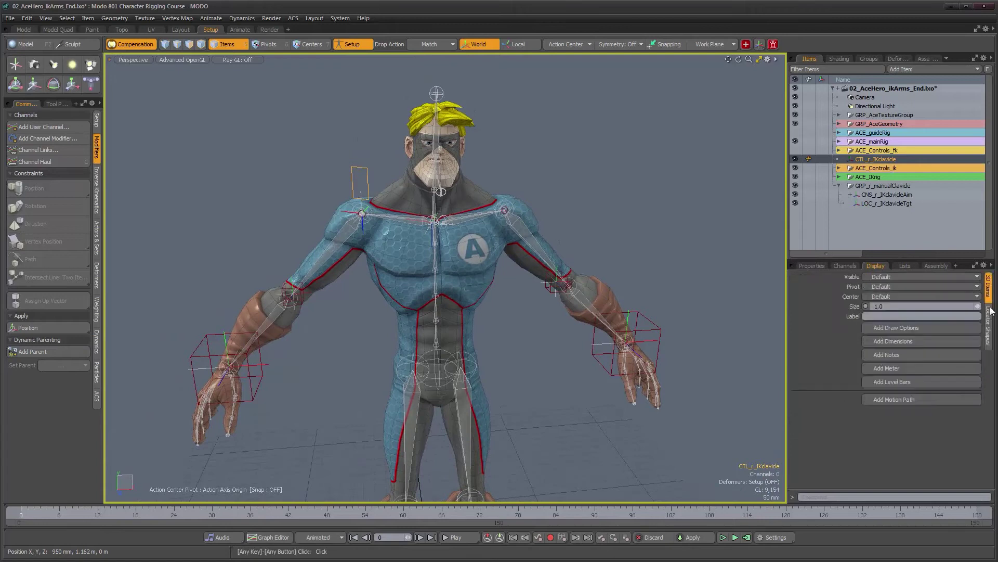
left_click(912, 329)
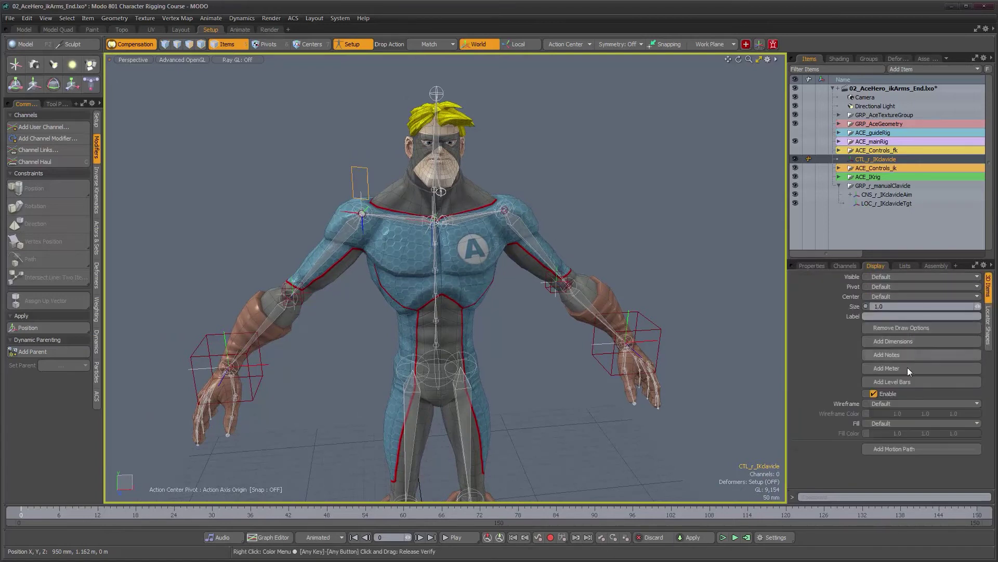
left_click(896, 404)
left_click(898, 414)
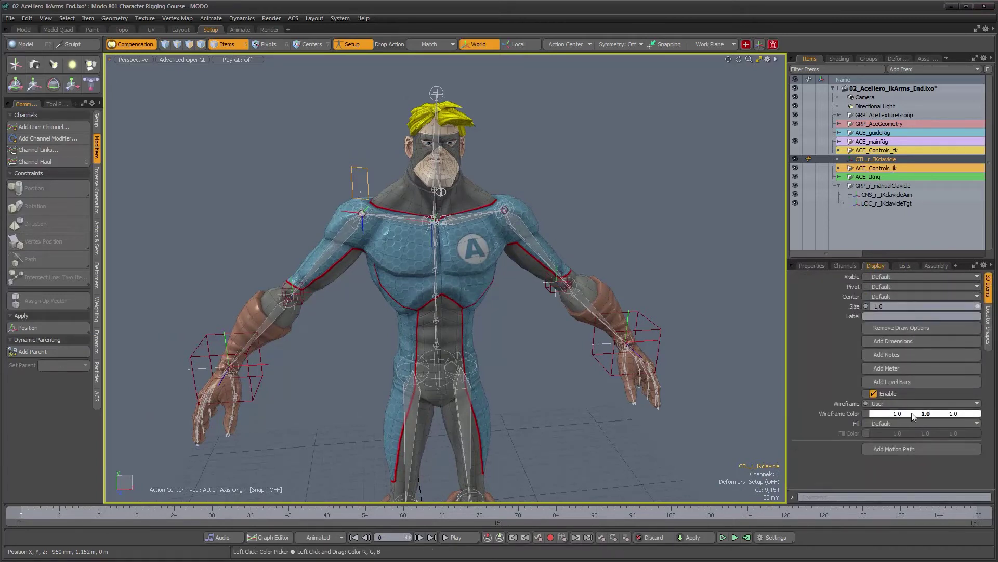
Set the IK clavicle control's wireframe color to RGB 0.5, 0, 0 and deselect the control
left_click(912, 413)
left_click_drag(790, 359, 753, 360)
type("0.5")
key("Tab")
type("0")
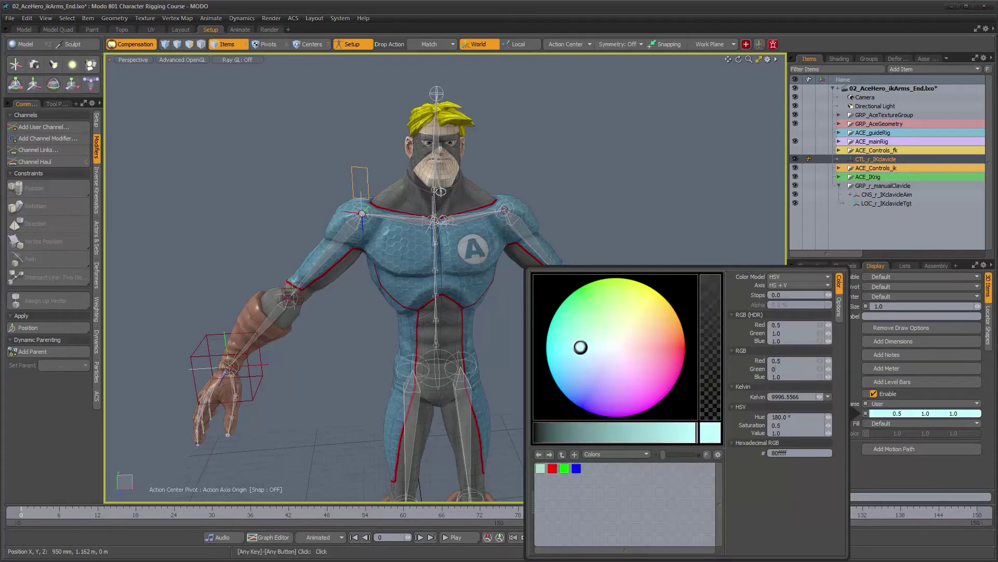
key("Tab")
type("0")
key("Return")
left_click(672, 232)
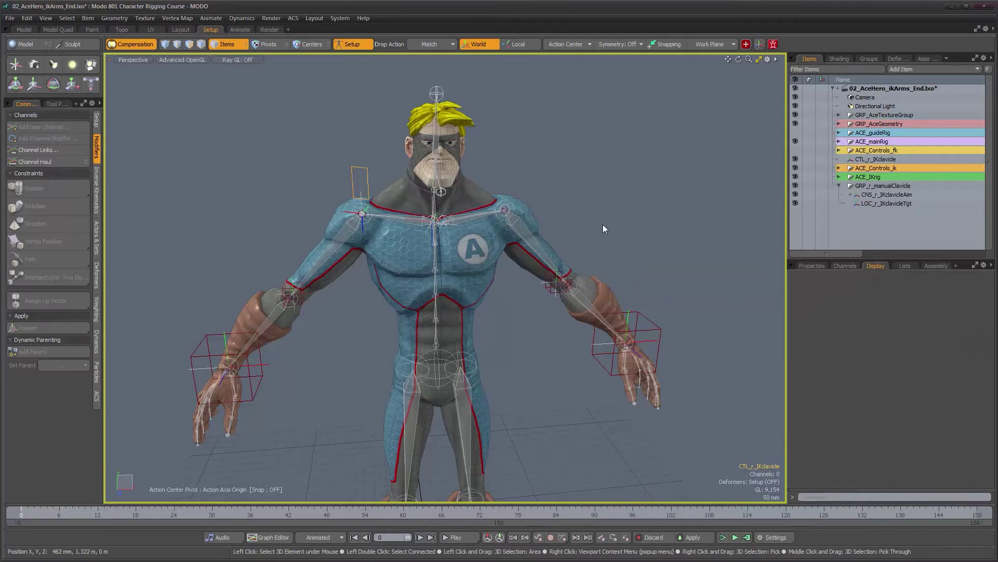
Zero the position and rotation of CTL_r_IKclavicle, parent it to ACE_Controls_ik, and collapse GRP_r_manualClavicle
middle_click_drag(393, 202, 397, 230, "alt")
right_click_drag(396, 230, 457, 233, "alt")
left_click(816, 264)
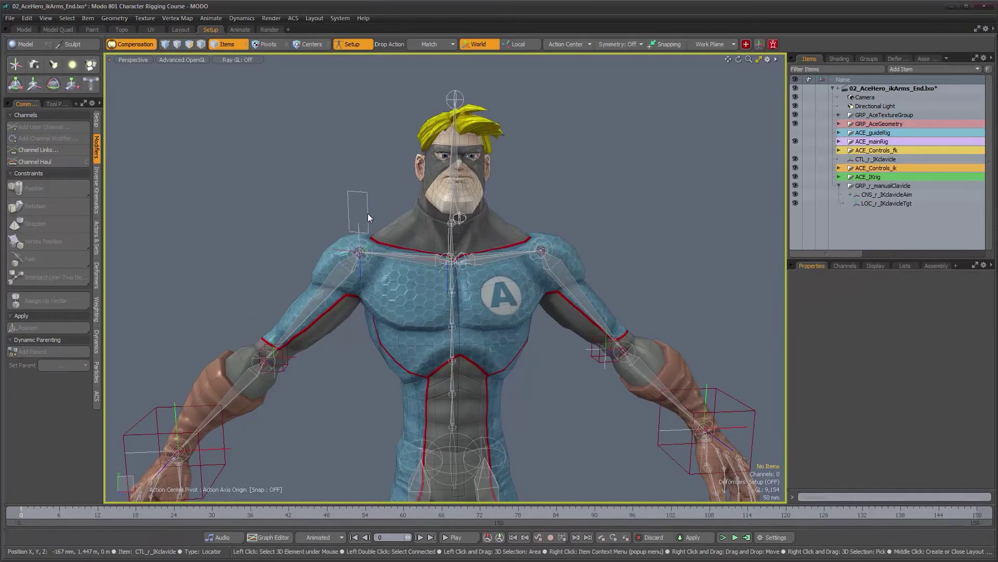
left_click(367, 213)
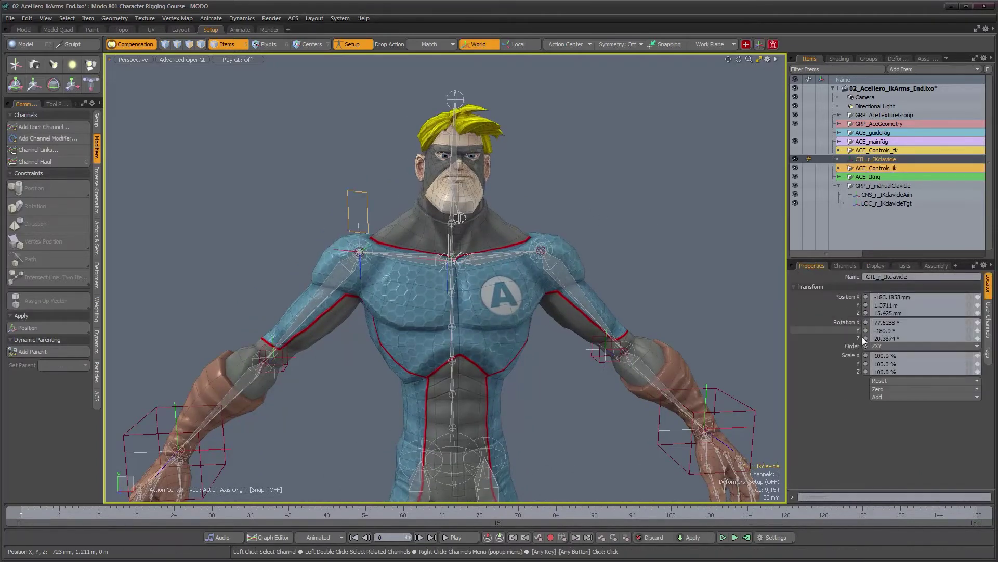
left_click(898, 388)
left_click(899, 411)
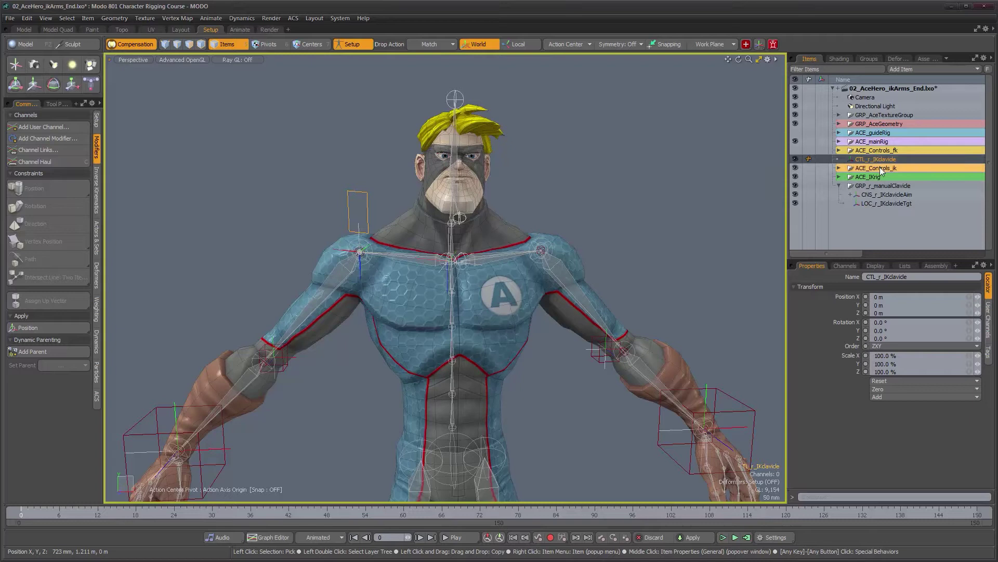
left_click_drag(877, 159, 880, 168)
left_click(839, 177)
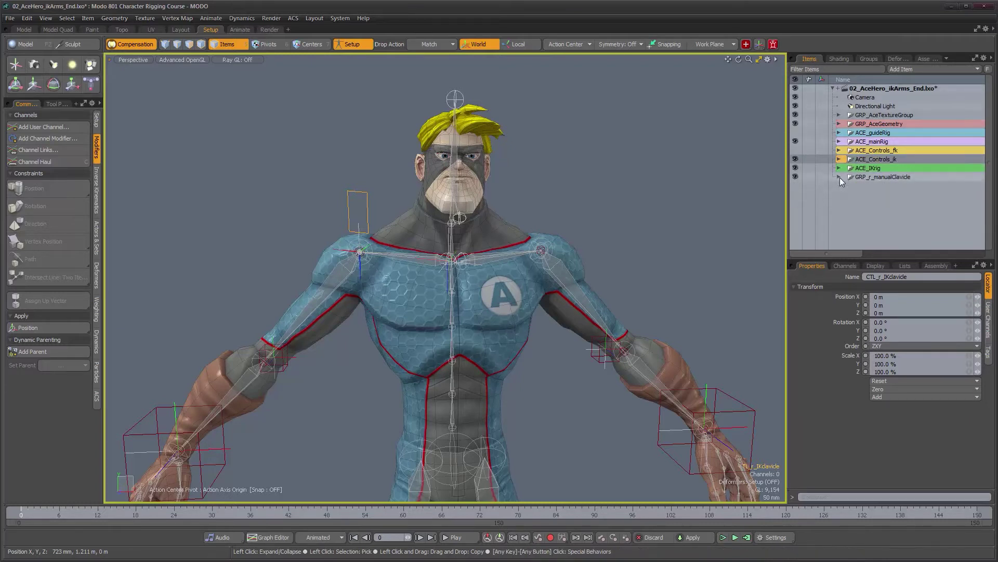
Select the right clavicle joint JNT_r_clavicle and reveal it in the item hierarchy
left_click(881, 177)
left_click_drag(502, 280, 502, 296, "alt")
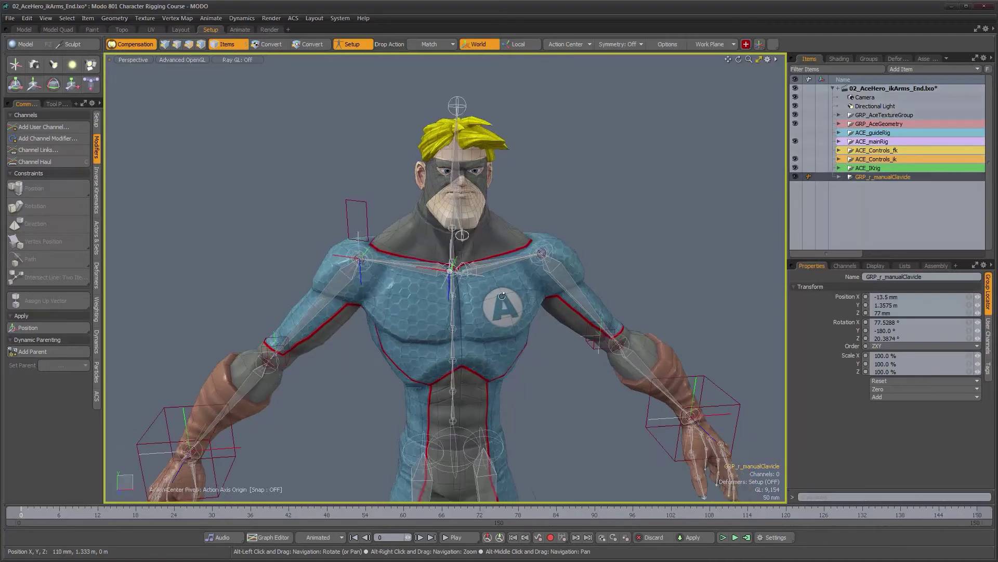
right_click_drag(468, 286, 603, 249, "alt")
left_click_drag(603, 250, 620, 234, "alt")
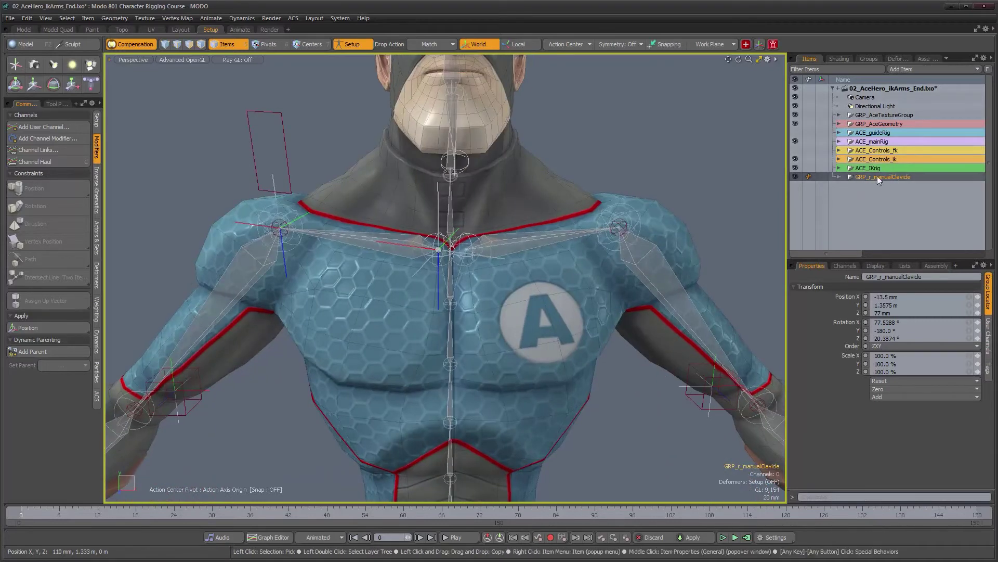
left_click_drag(451, 321, 397, 266, "alt")
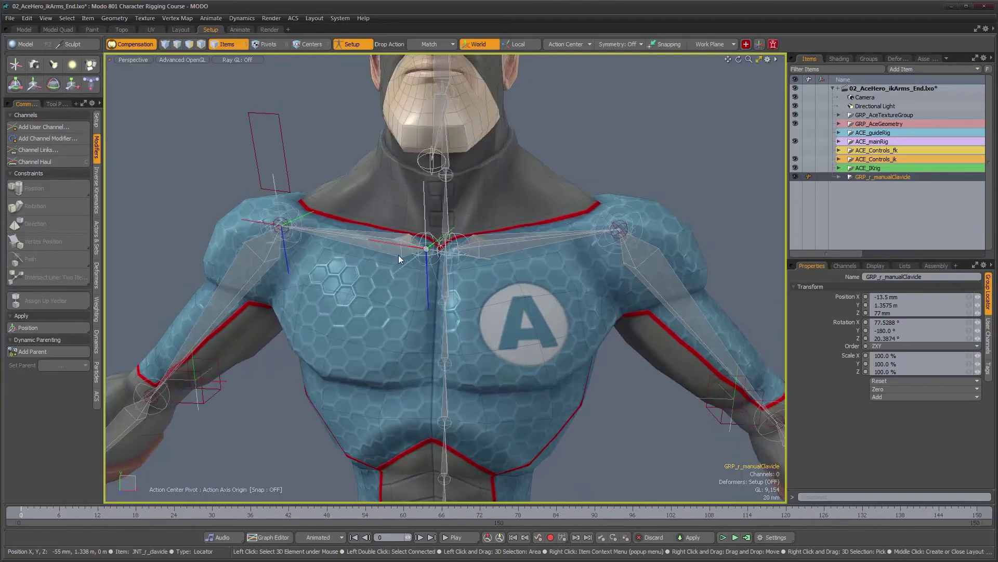
left_click(398, 255)
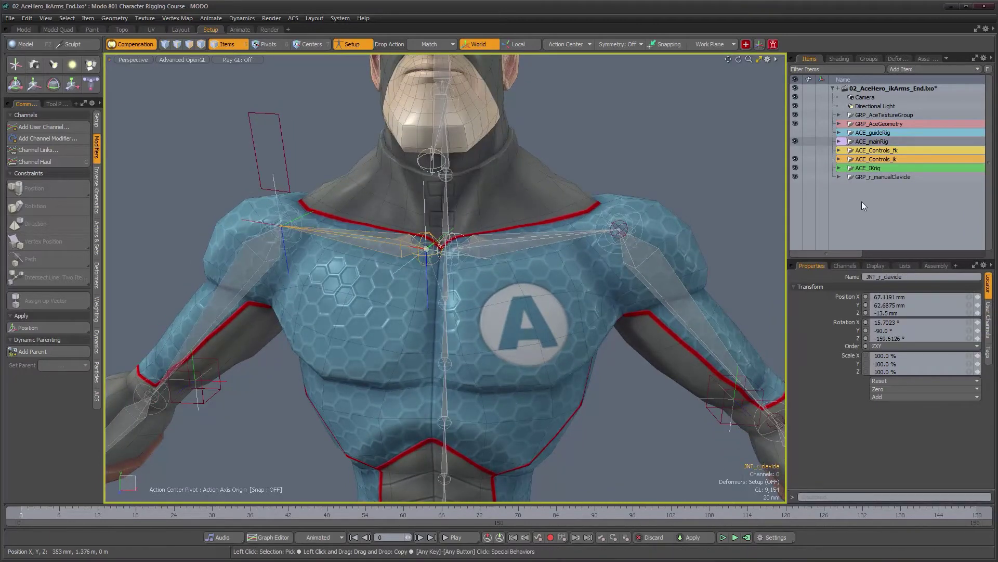
key("f")
scroll(934, 235, "down", 2)
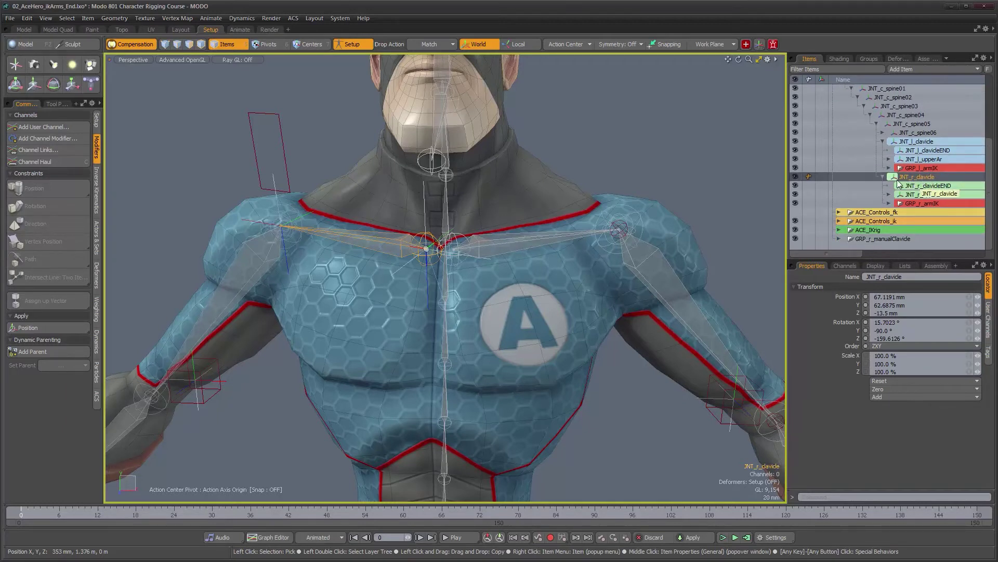
Parent GRP_r_manualClavicle to JNT_c_spine05, the parent of the right clavicle joint
key("alt")
left_click_drag(582, 233, 598, 247, "alt")
key("Up")
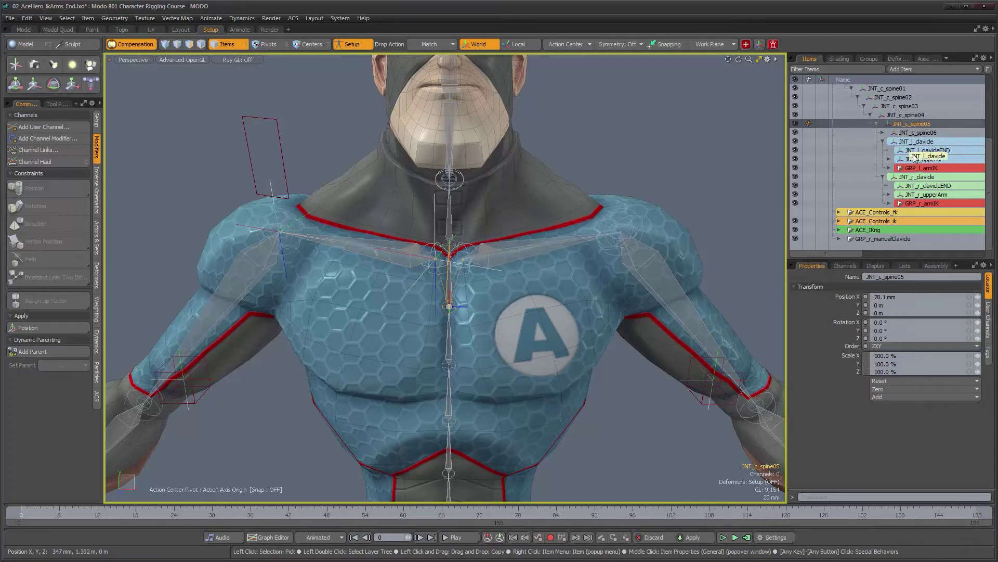
mouse_move(459, 241)
left_mouse_down("alt")
mouse_move(470, 237)
mouse_move(455, 232)
left_mouse_up("alt")
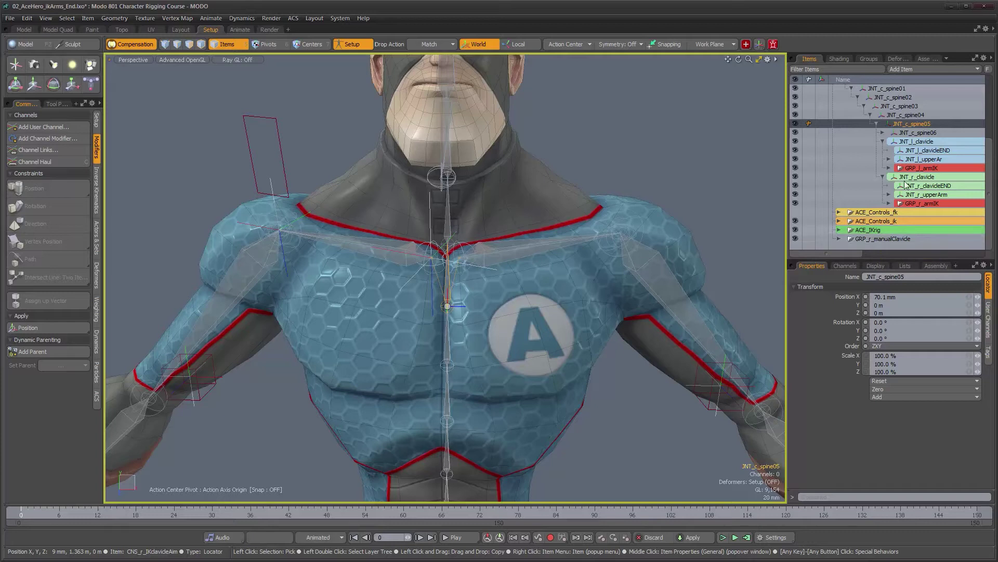
left_click_drag(866, 239, 904, 126)
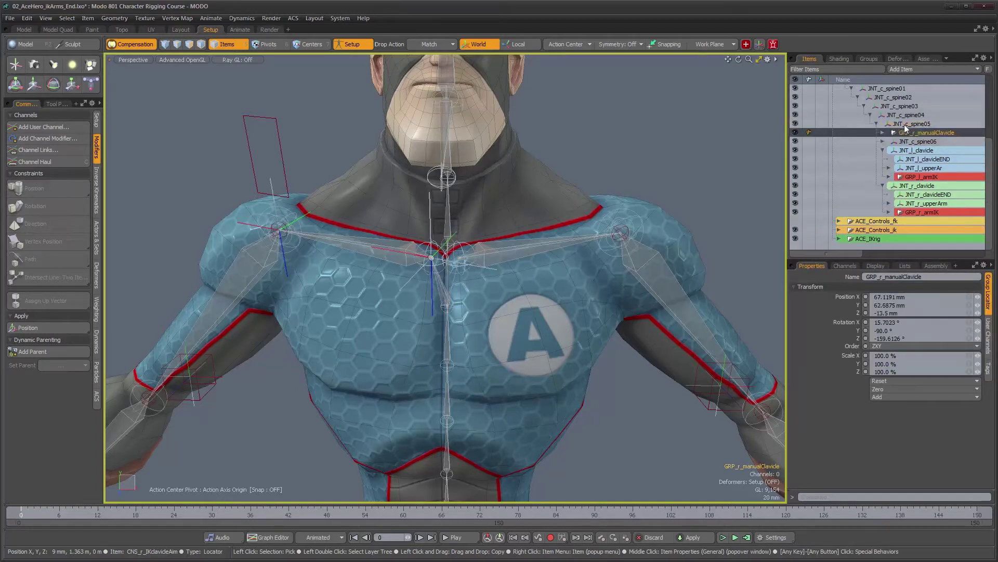
Reorder JNT_c_spine06 above GRP_r_manualClavicle so it is the first child of JNT_c_spine05
scroll(416, 329, "up", 5)
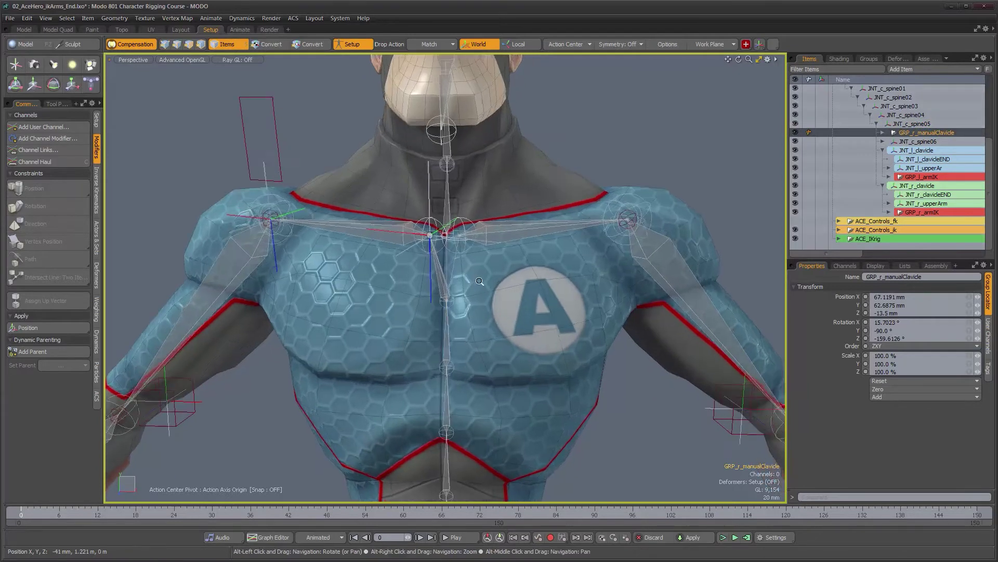
left_click_drag(418, 292, 432, 307, "alt")
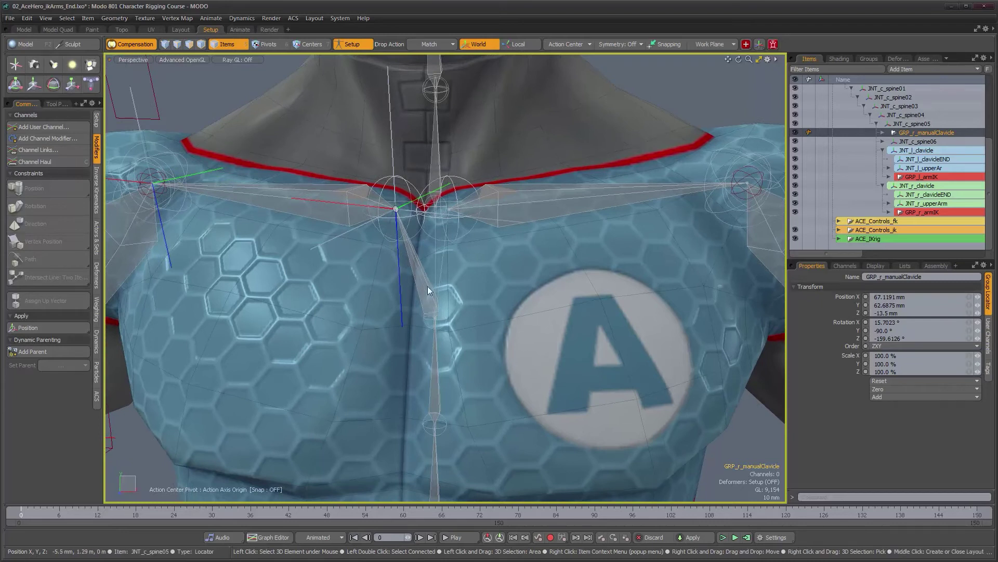
left_click_drag(464, 316, 433, 323, "alt")
left_click_drag(510, 289, 523, 289, "alt")
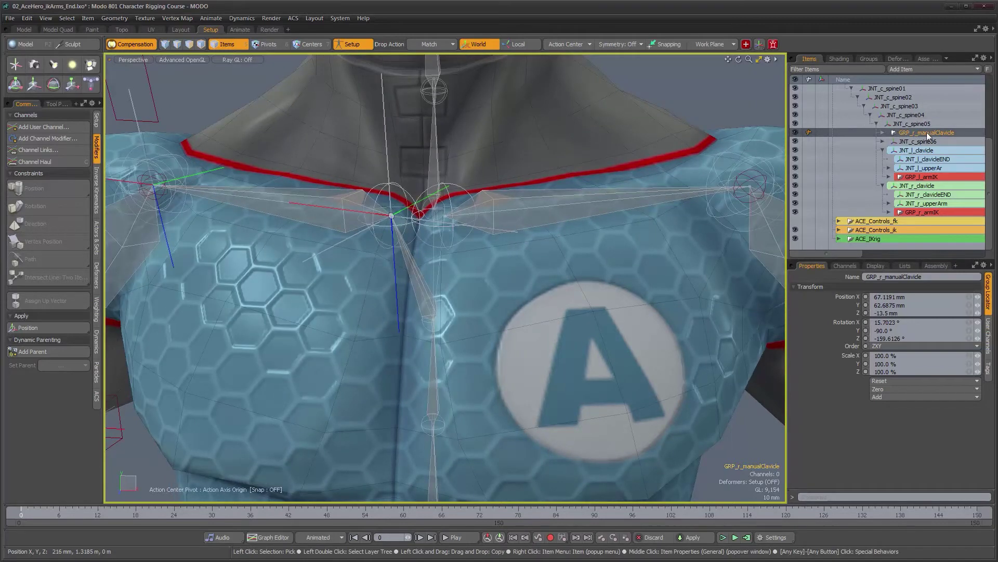
left_click(916, 140)
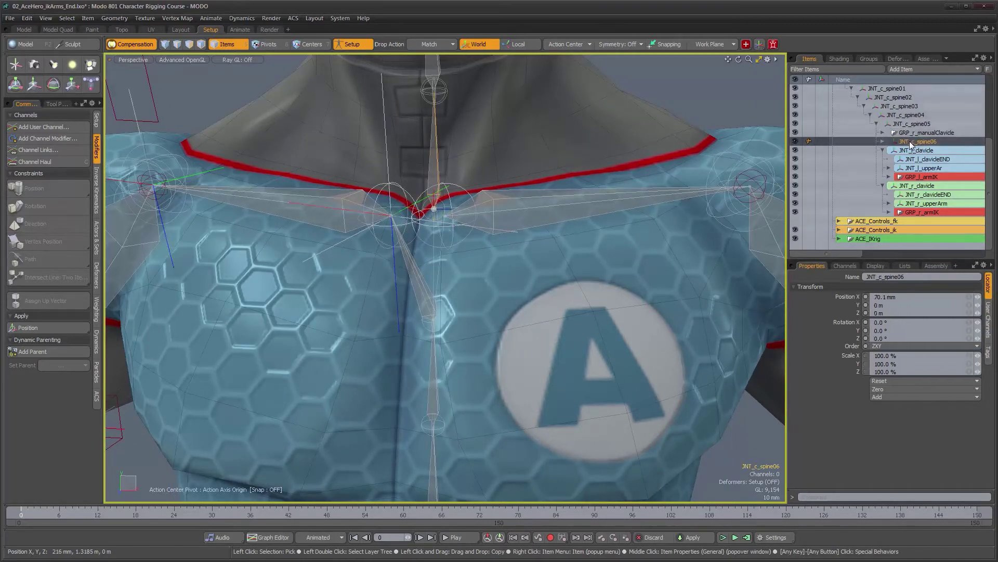
left_click_drag(919, 138, 918, 128)
left_click_drag(403, 316, 438, 312, "alt")
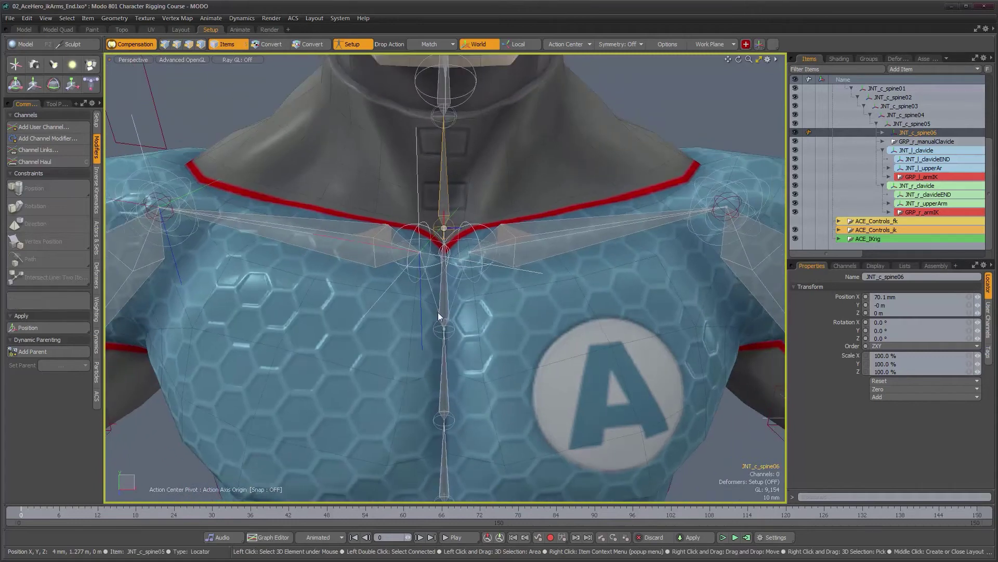
left_click_drag(501, 329, 504, 350, "alt")
scroll(504, 351, "down", 2)
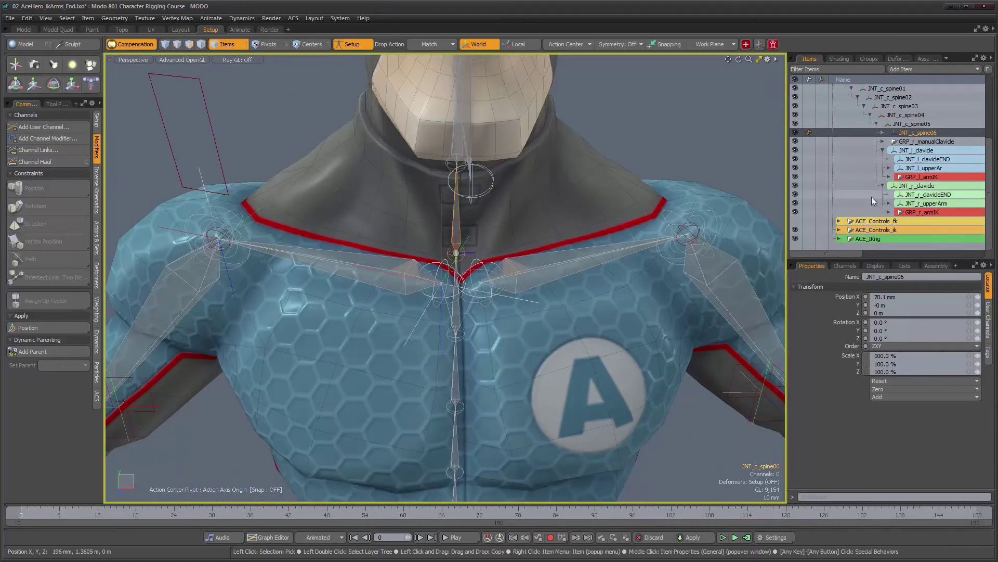
Expand GRP_r_manualClavicle and parent JNT_r_clavicle to CNS_r_IKclavicleAim
left_click(882, 142)
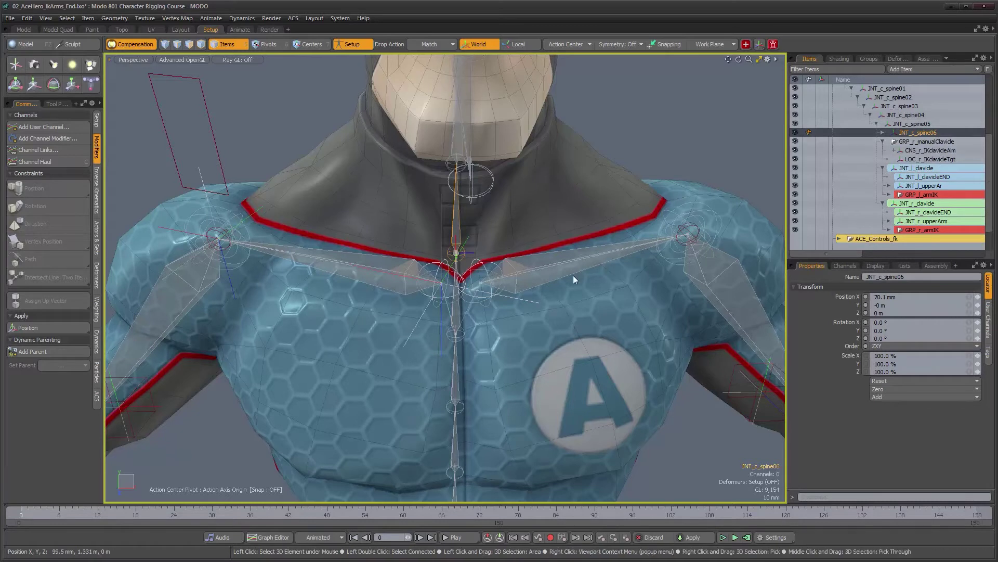
left_click_drag(499, 317, 470, 323, "alt")
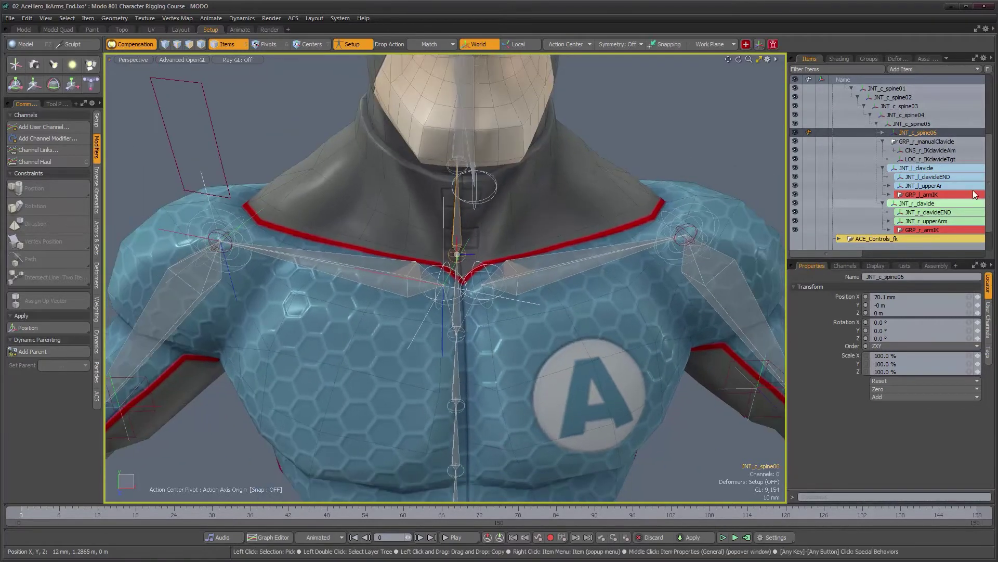
left_click(913, 171)
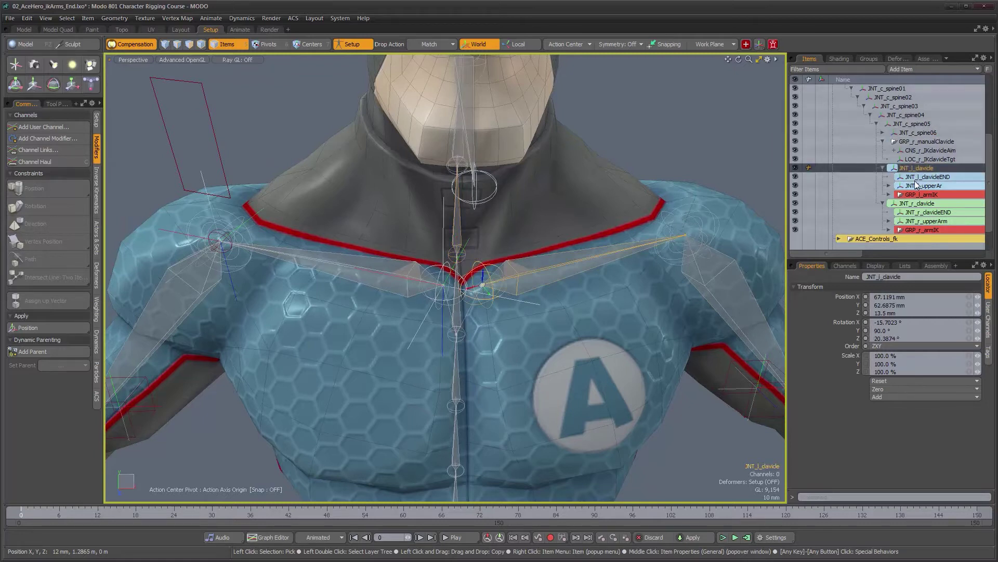
left_click(908, 205)
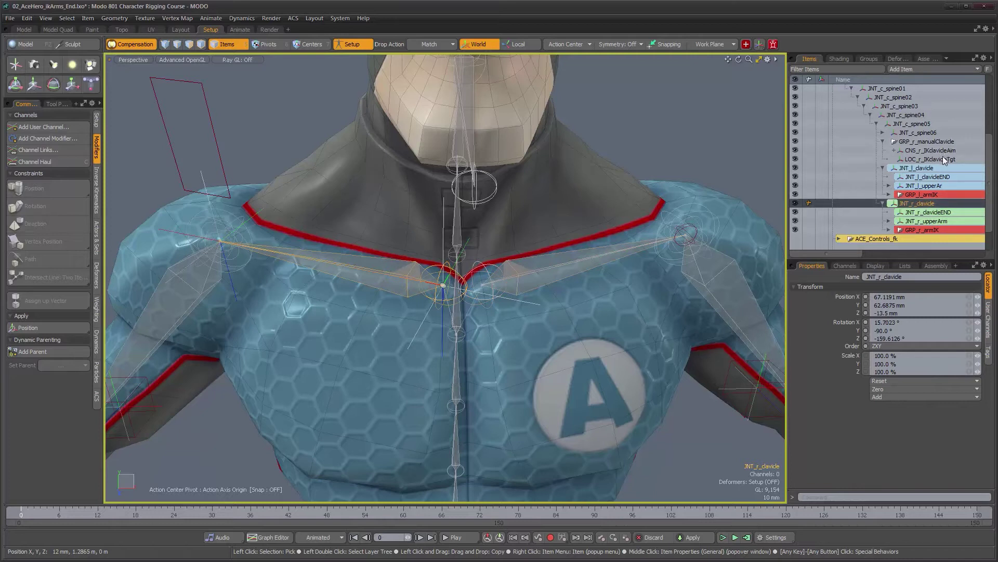
left_click_drag(918, 204, 930, 150)
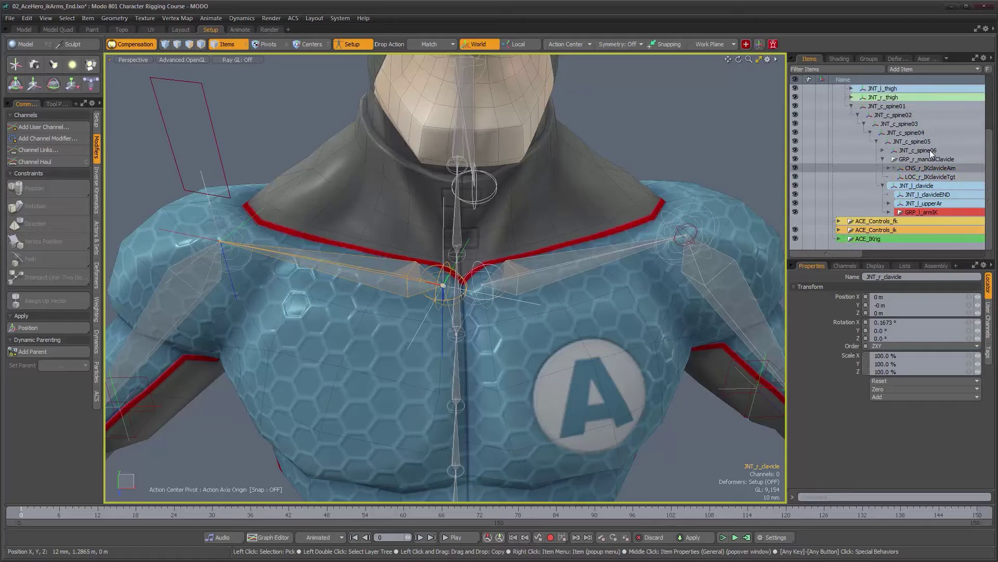
Test-move CTL_r_IKclavicle 70 mm in Y and undo the move
left_click_drag(513, 276, 515, 253, "alt")
right_click_drag(515, 252, 493, 265, "alt")
left_click(341, 190)
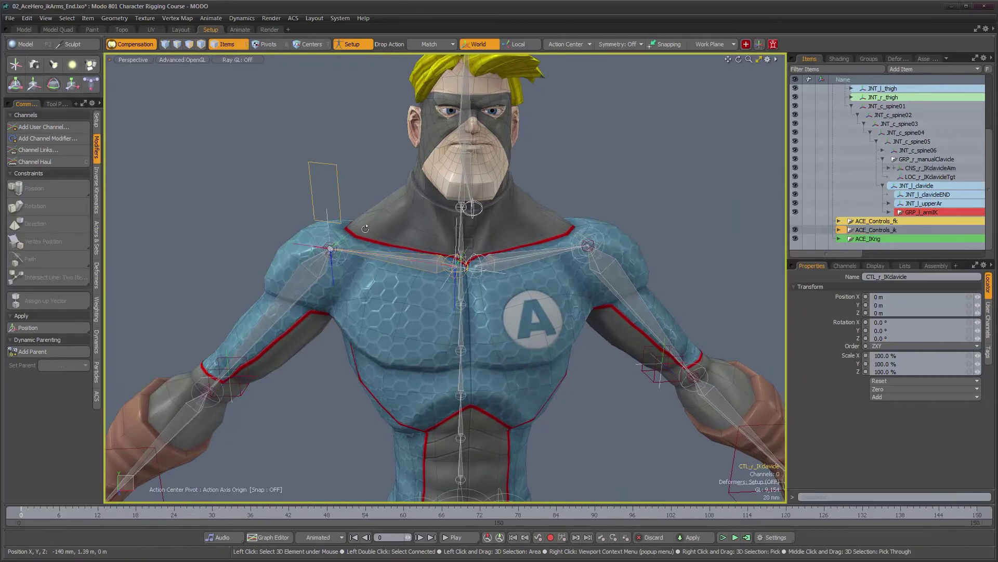
left_click_drag(365, 229, 370, 235, "alt")
key("w")
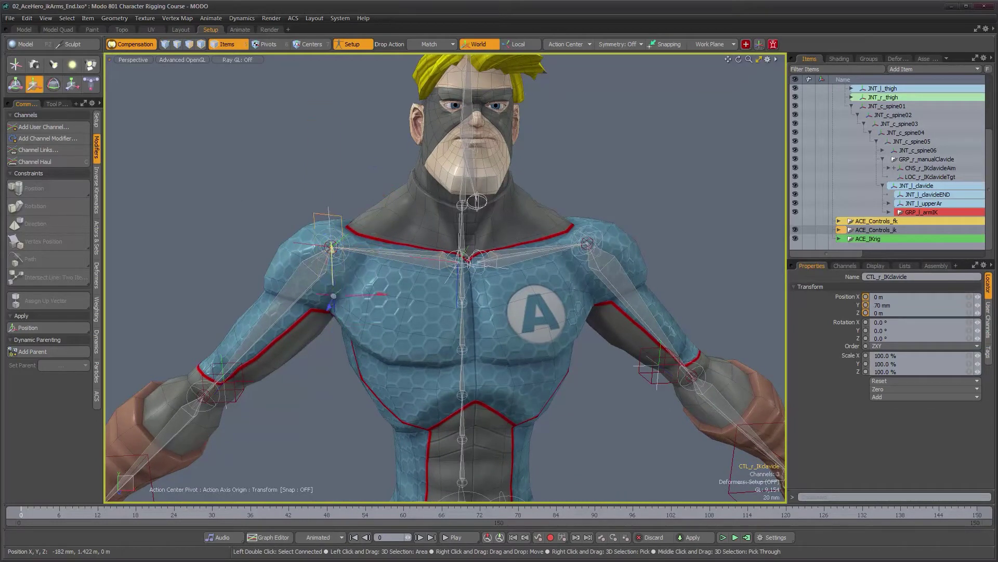
key("ctrl+z")
Hide the GRP_AceGeometry group to expose the skeleton around the right shoulder
left_click_drag(338, 210, 347, 221, "alt")
right_click_drag(348, 221, 405, 229, "alt")
left_click_drag(405, 229, 396, 237, "alt")
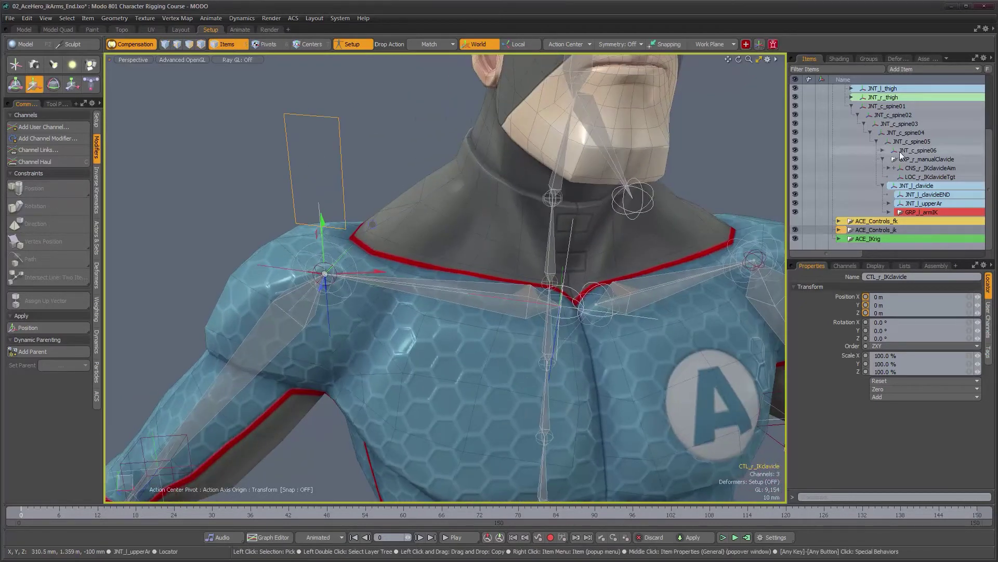
scroll(808, 130, "up", 4)
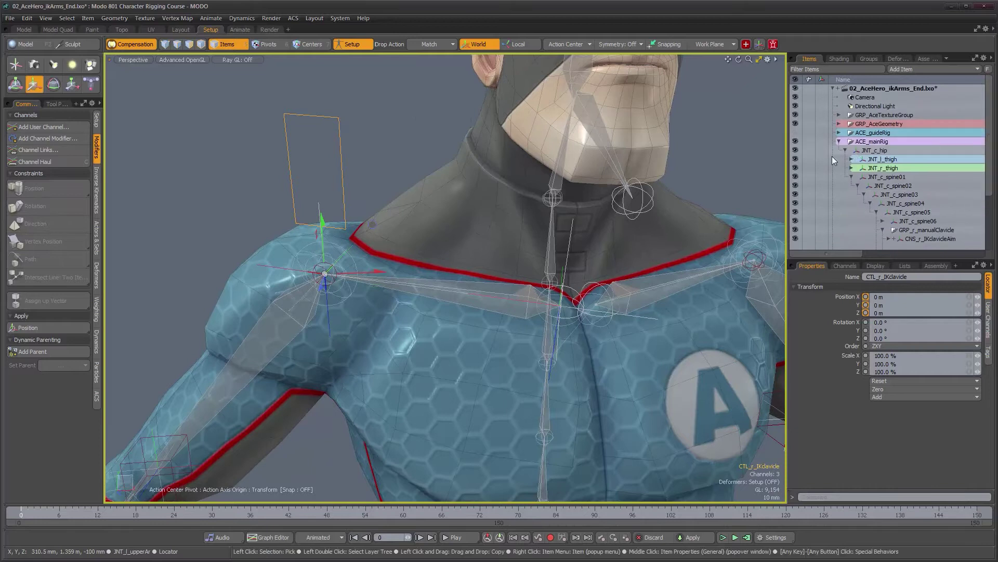
left_click(795, 123)
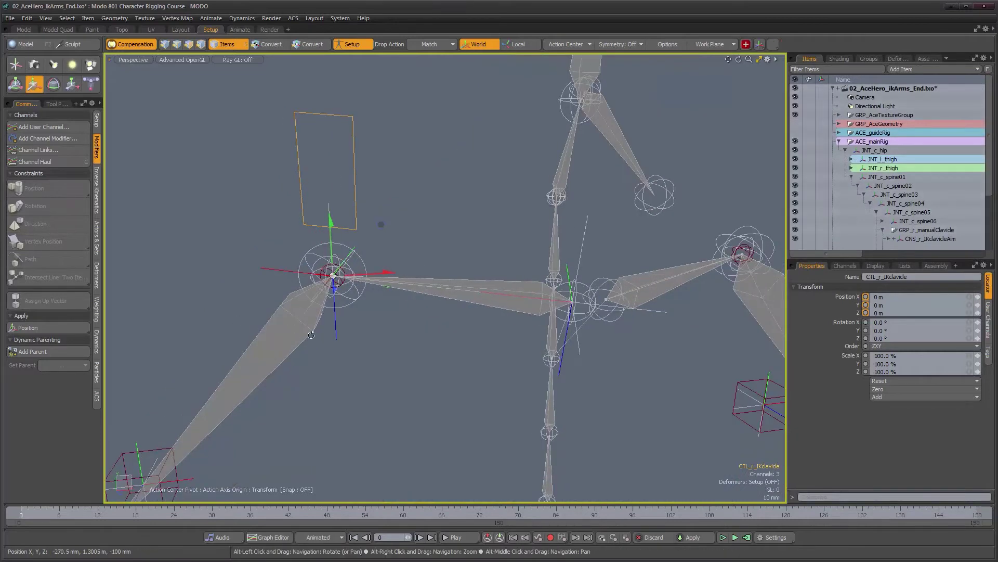
Constrain the position of LOC_r_IKclavicleTgt to the CTL_r_IKclavicle control
left_click(371, 351)
left_click_drag(388, 361, 358, 293, "alt")
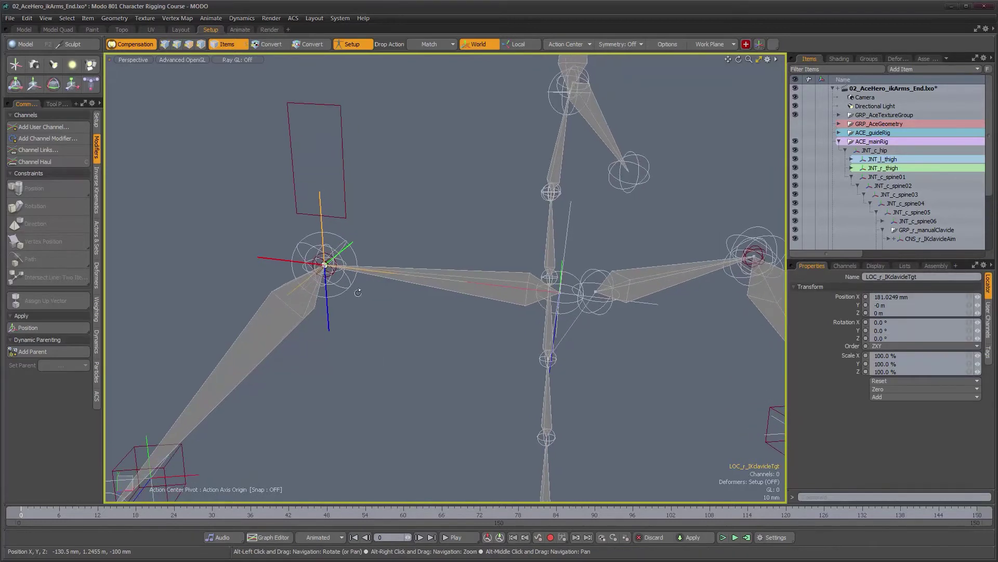
left_click(346, 142, "shift")
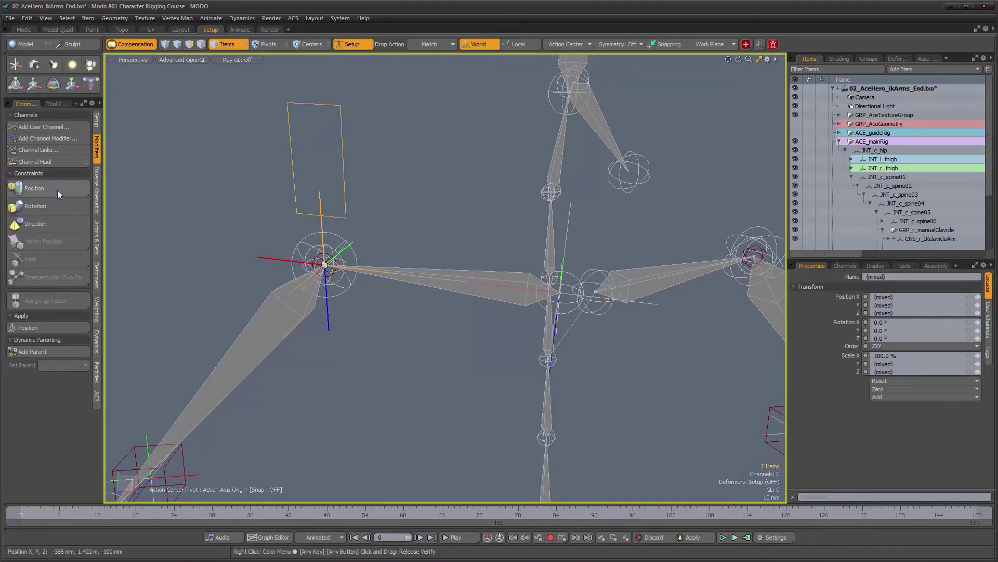
left_click(57, 189)
Move CTL_r_IKclavicle around to test how the right clavicle and arm respond, undoing each test move
left_click(344, 182)
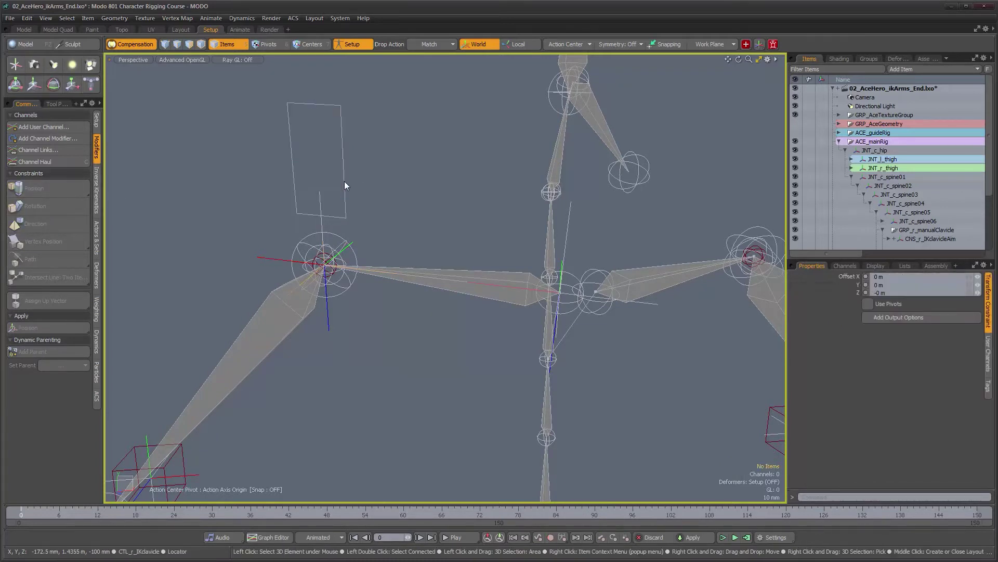
scroll(441, 241, "down", 2)
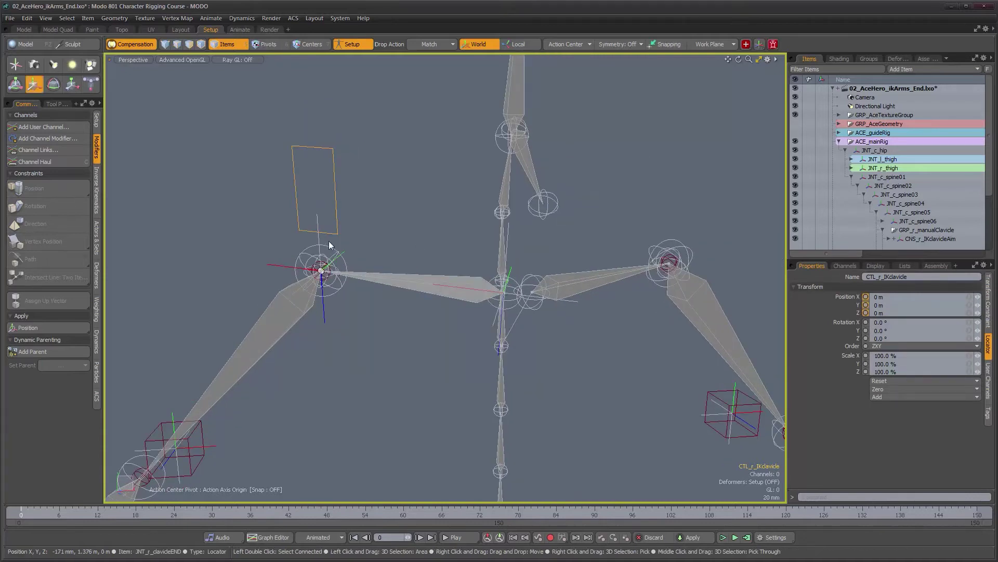
key("w")
mouse_move(315, 223)
left_mouse_down()
mouse_move(315, 142)
mouse_move(323, 316)
mouse_move(313, 139)
mouse_move(319, 302)
mouse_move(314, 161)
mouse_move(320, 244)
mouse_move(319, 229)
left_mouse_up()
key("ctrl+z")
scroll(366, 332, "down", 3)
middle_click_drag(347, 361, 340, 279, "alt")
left_click_drag(362, 300, 420, 325, "alt")
mouse_move(422, 264)
left_mouse_down()
mouse_move(443, 274)
mouse_move(408, 252)
mouse_move(429, 262)
left_mouse_up()
key("ctrl+z")
left_click_drag(446, 313, 329, 282, "alt")
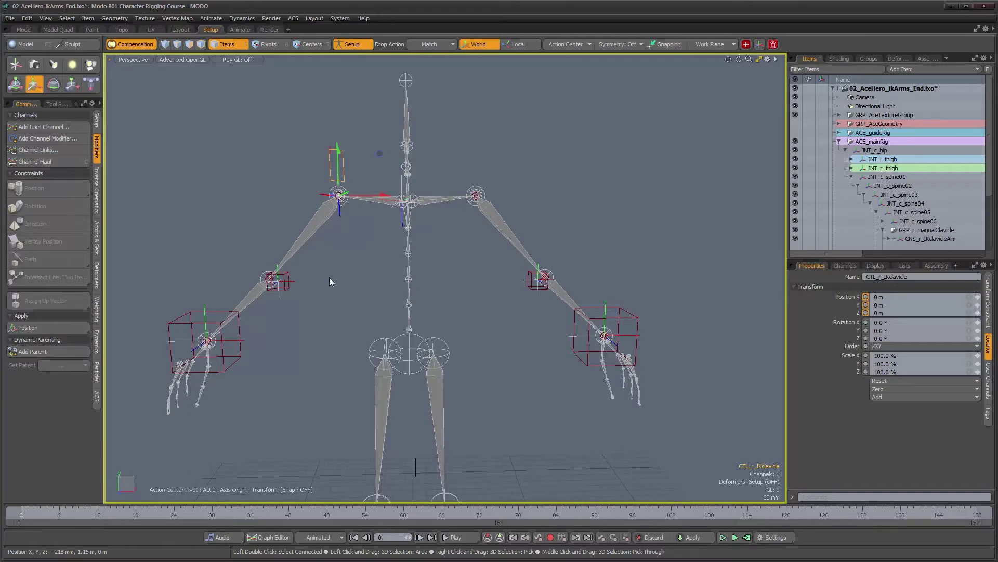
left_click_drag(332, 275, 399, 261, "alt")
key("q")
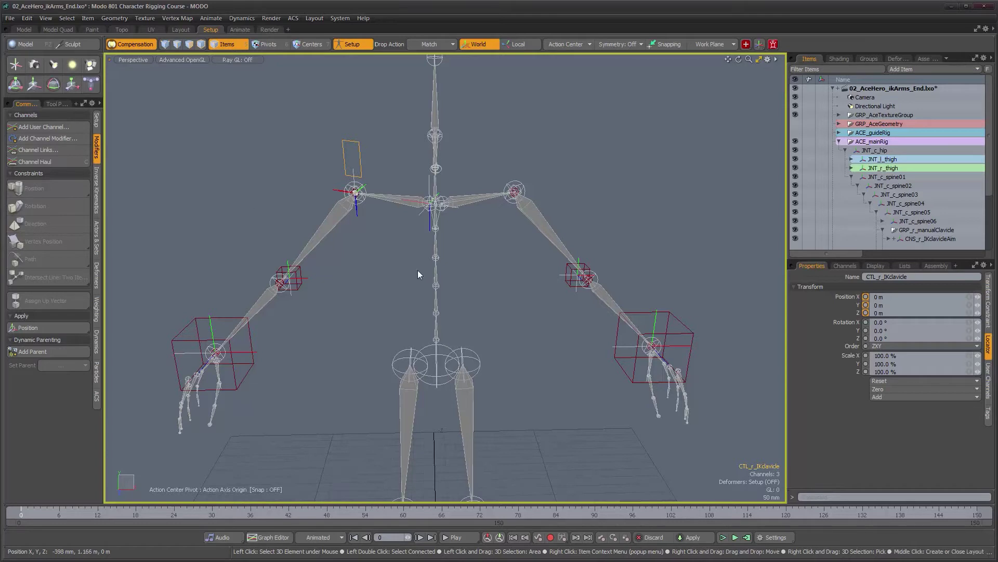
left_click_drag(398, 279, 423, 265, "alt")
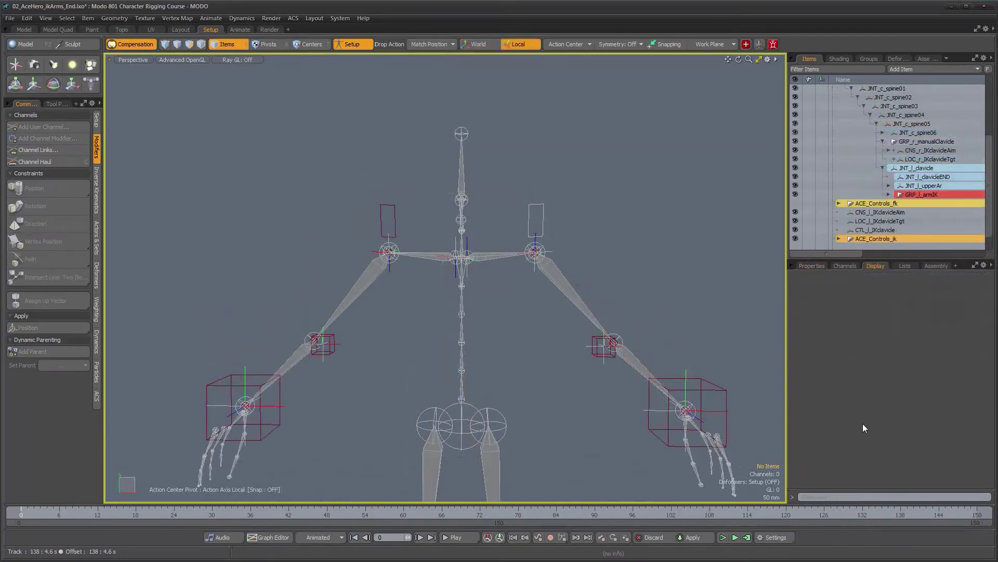
Select both the right and left IK clavicle controls, test-move them together along the local Z axis, and undo the move
left_click_drag(578, 372, 613, 255, "alt")
left_click_drag(637, 220, 539, 285, "alt")
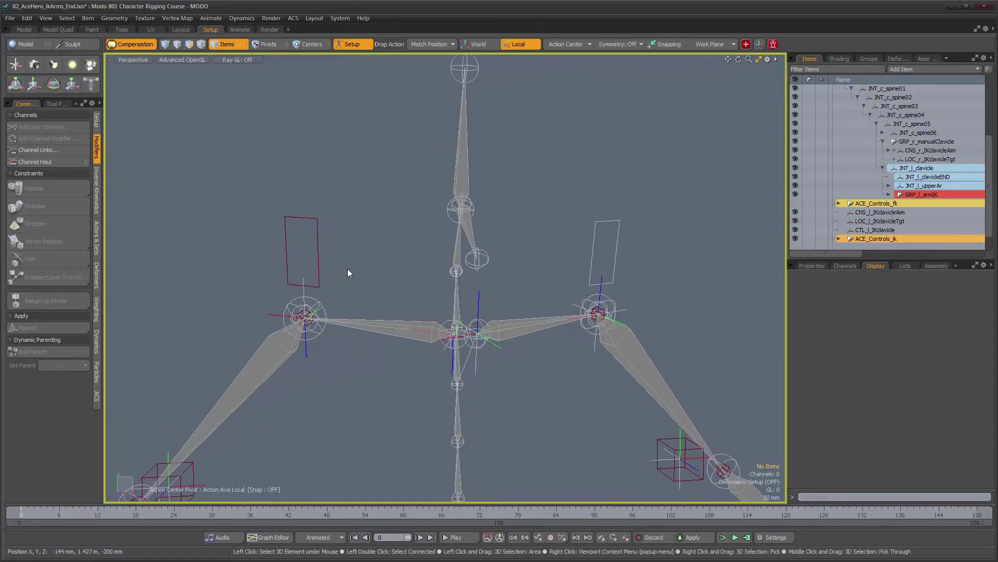
left_click(319, 254)
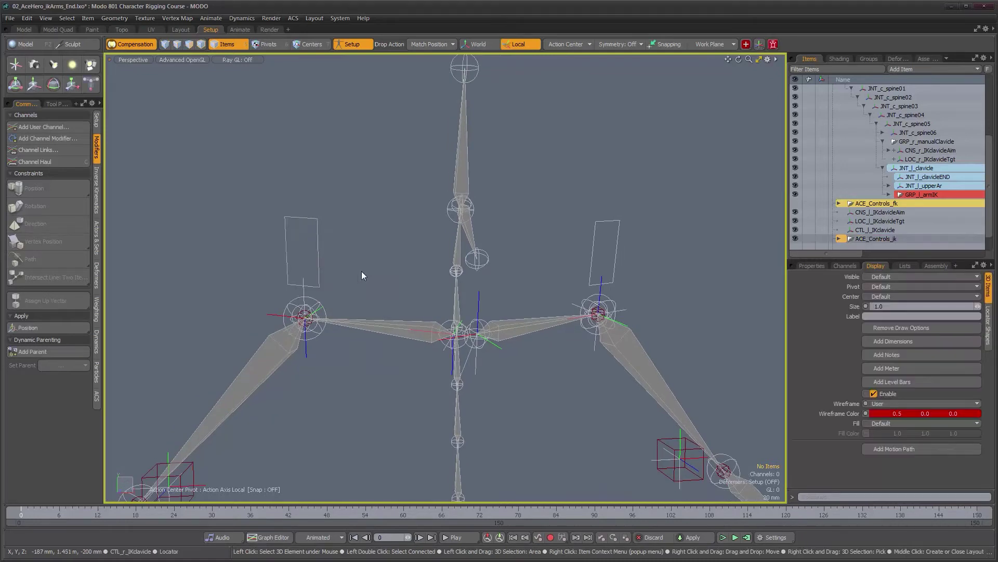
left_click(592, 268, "shift")
left_click_drag(565, 284, 532, 276, "alt")
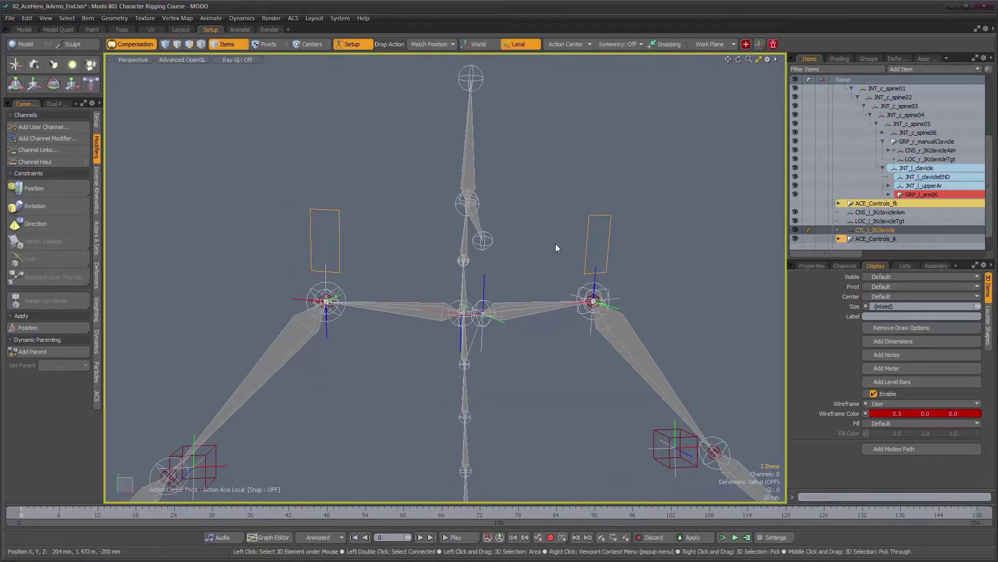
key("w")
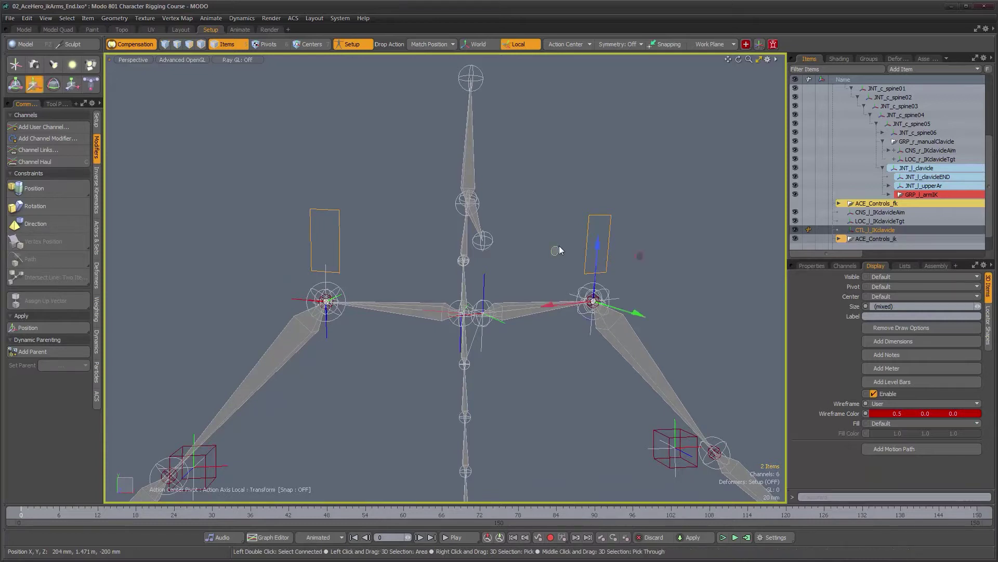
left_click_drag(599, 248, 599, 206)
key("ctrl+z")
left_click_drag(584, 249, 626, 388, "alt")
key("ctrl+z")
left_click_drag(572, 343, 545, 277, "alt")
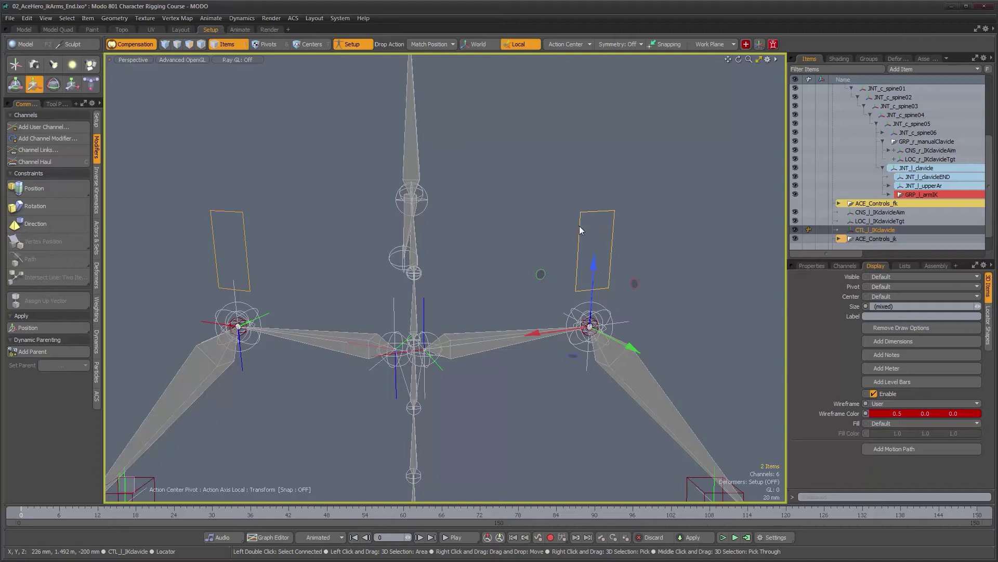
Turn off the local action axis, test-move both clavicle controls upward, and undo the move
left_click_drag(523, 207, 531, 208, "alt")
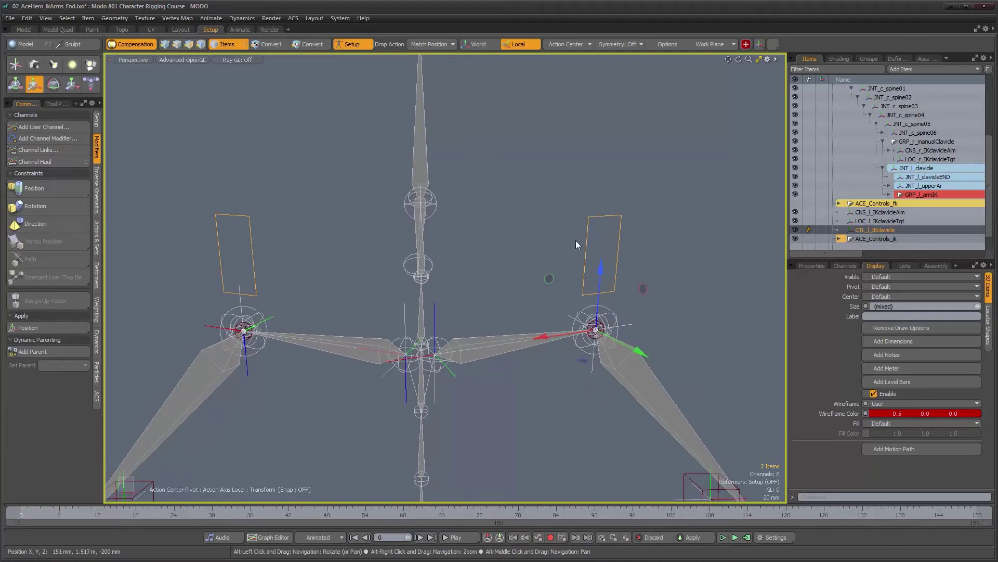
left_click(509, 45)
mouse_move(598, 265)
left_mouse_down()
mouse_move(598, 180)
mouse_move(597, 350)
mouse_move(598, 248)
left_mouse_up()
key("ctrl+z")
left_click_drag(594, 325, 555, 334, "alt")
left_click_drag(506, 311, 556, 302, "alt")
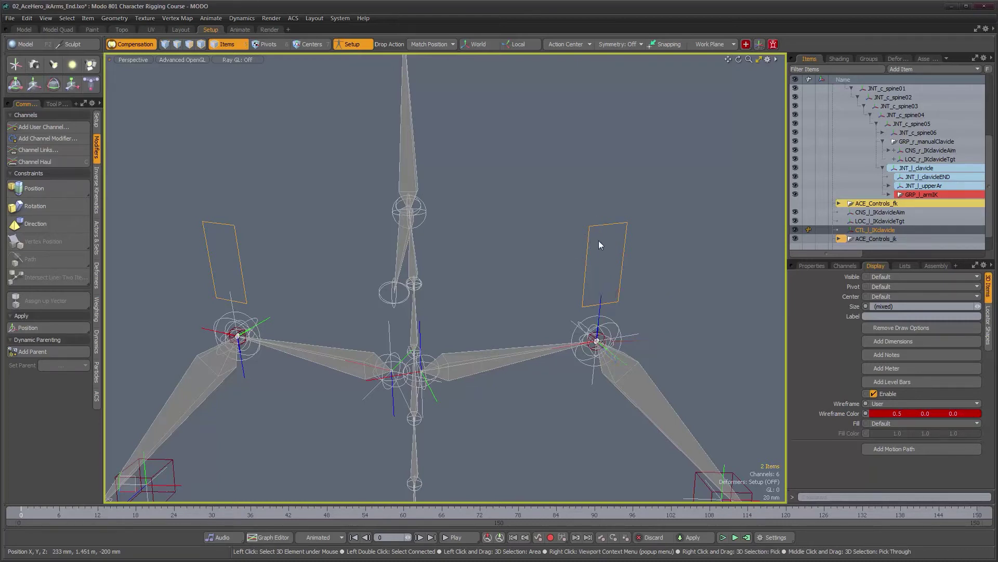
Select only the left control CTL_l_IKclavicle and activate the Move tool with the local action axis to inspect its orientation
left_click_drag(548, 241, 555, 263, "alt")
left_click(557, 265)
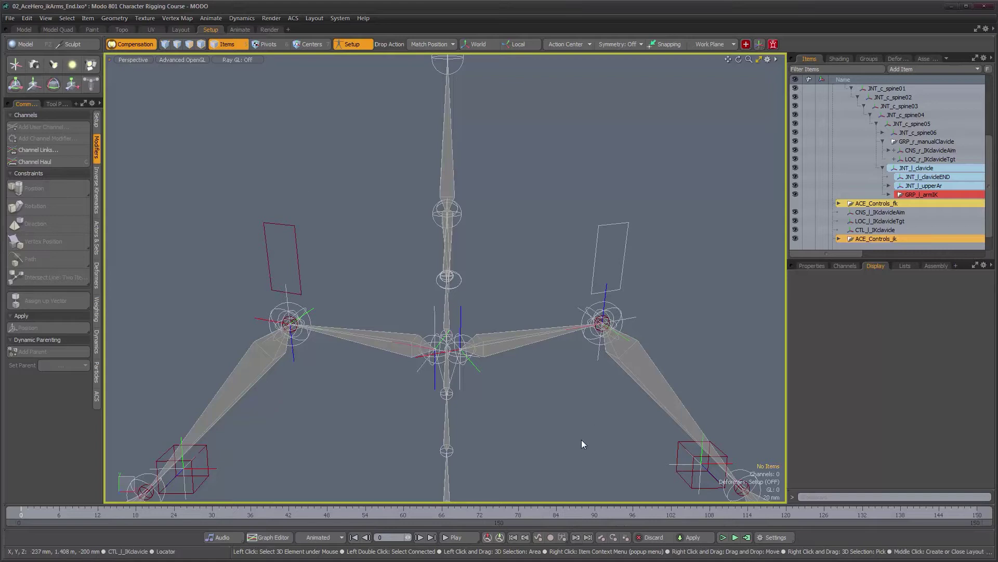
left_click(299, 299)
left_click_drag(301, 369, 296, 371, "alt")
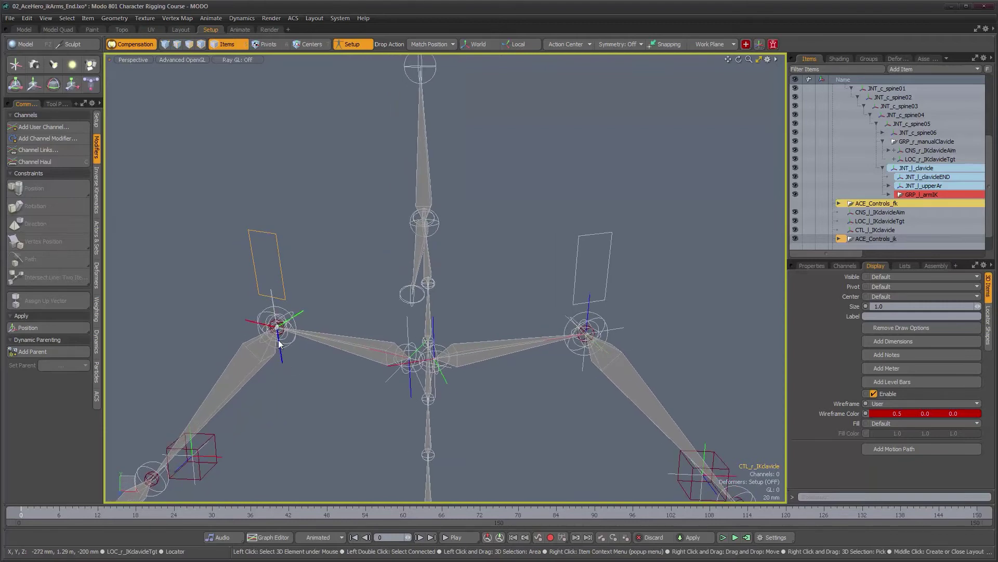
left_click(581, 307)
left_click_drag(580, 307, 567, 327, "alt")
key("w")
left_click(519, 44)
left_click_drag(529, 164, 604, 337, "alt")
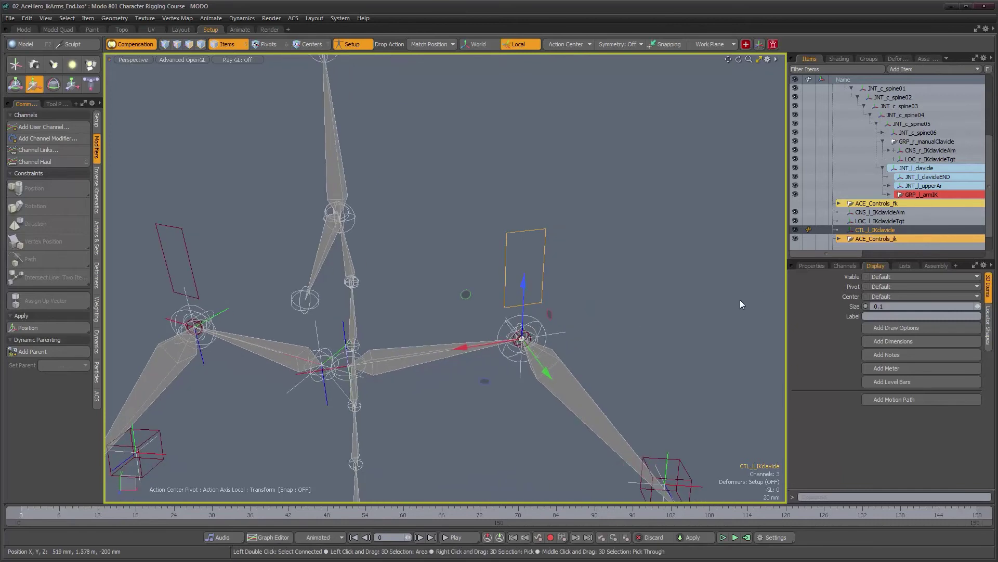
left_click_drag(629, 308, 631, 297, "alt")
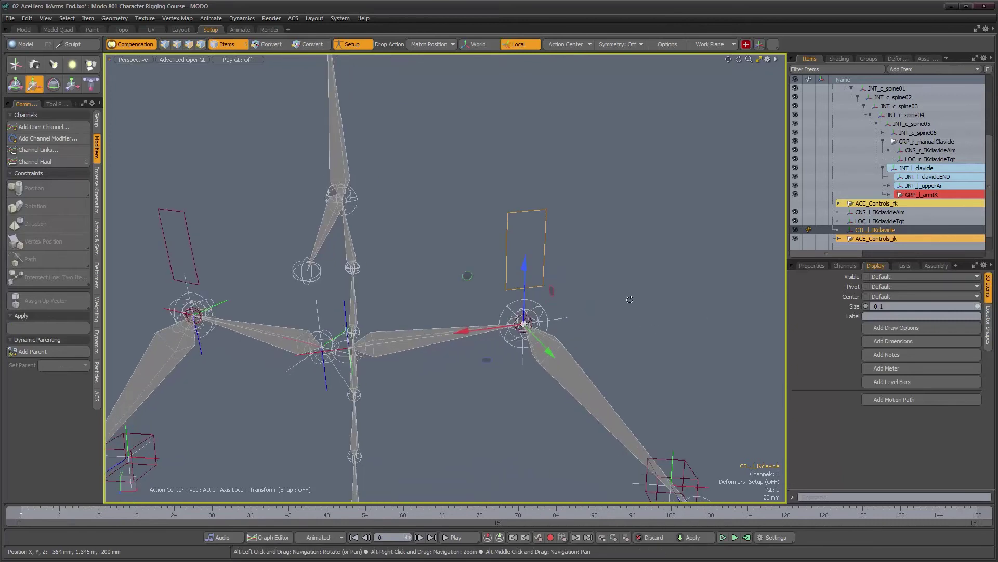
Try setting the Y rotation of CTL_l_IKclavicle to 180°, check its axes, and undo the change
left_click(813, 266)
left_click_drag(614, 332, 585, 348, "alt")
left_click_drag(862, 331, 832, 323)
type("180")
key("Return")
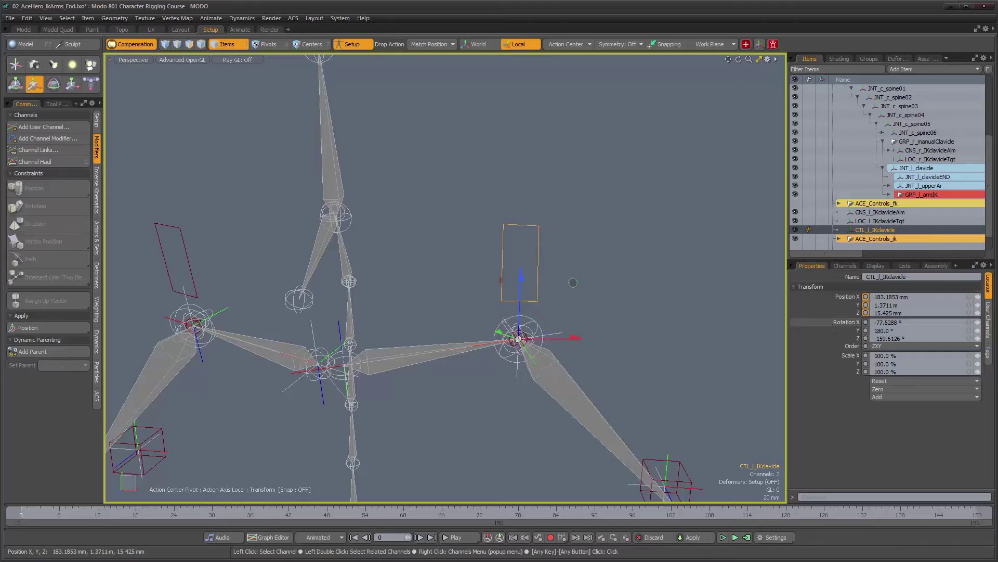
left_click_drag(585, 307, 453, 304, "alt")
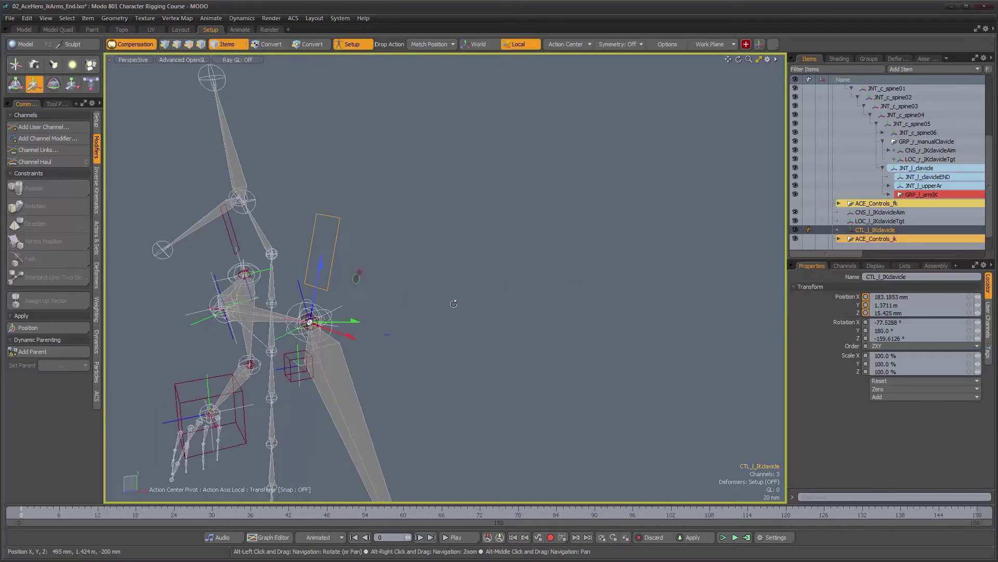
key("ctrl+z")
left_click_drag(355, 319, 537, 326, "alt")
Rotate CTL_l_IKclavicle 180° about its local Y axis, undoing the first attempt
key("e")
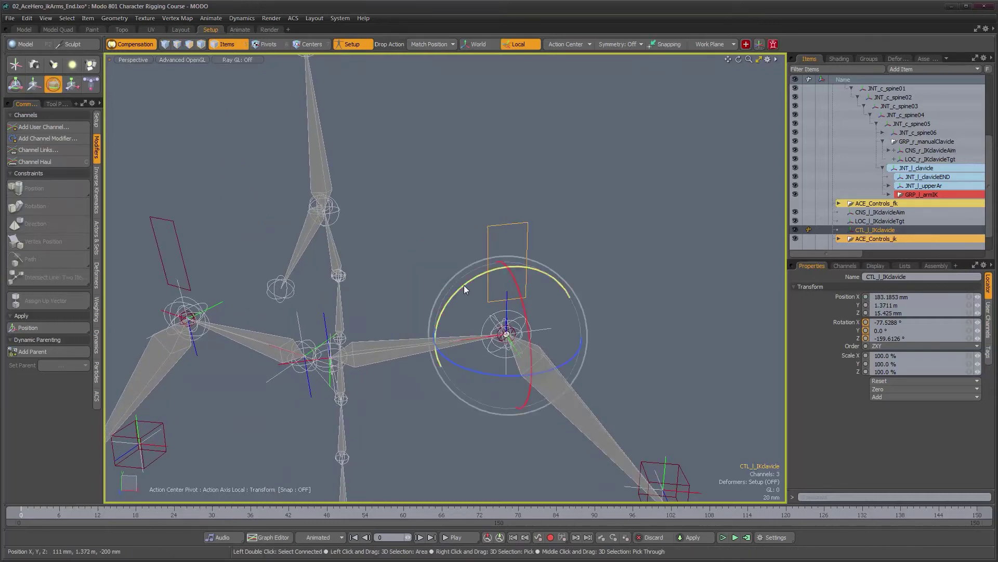
left_click_drag(464, 285, 441, 353)
left_click_drag(391, 390, 406, 364)
key("ctrl+z")
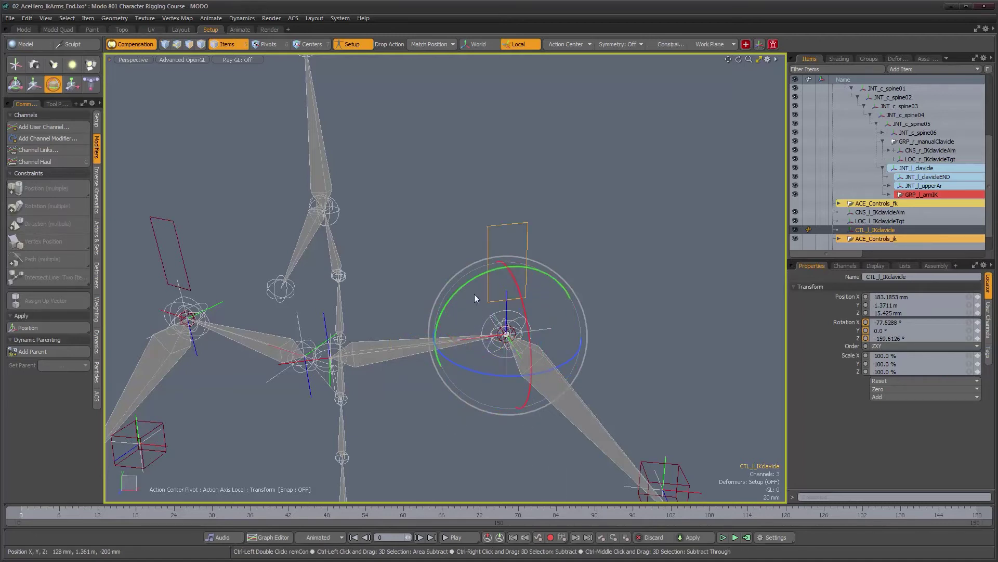
left_click_drag(471, 291, 516, 402)
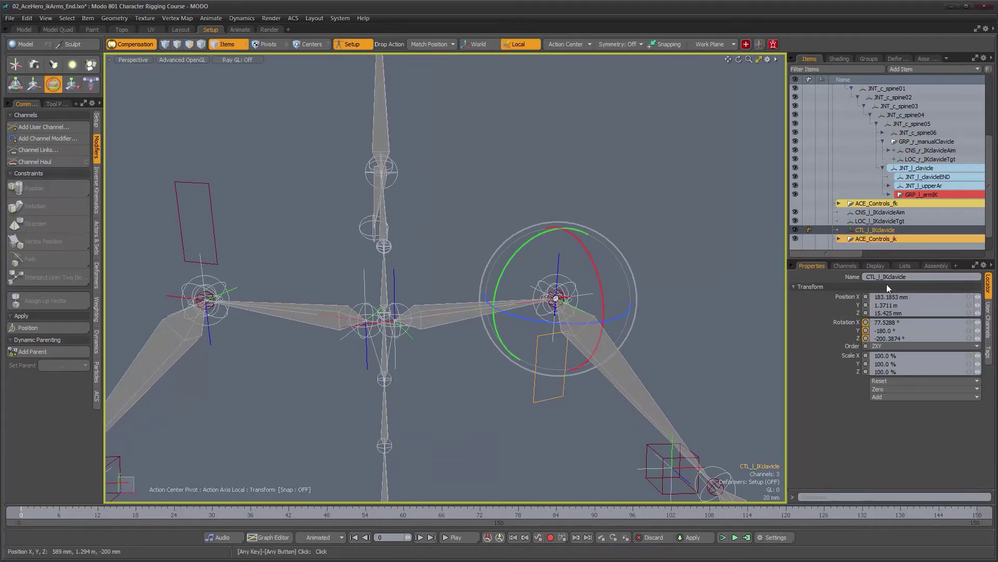
Set the Z offset of CTL_l_IKclavicle's custom plane shape to -80 mm
left_click(876, 266)
left_click(988, 326)
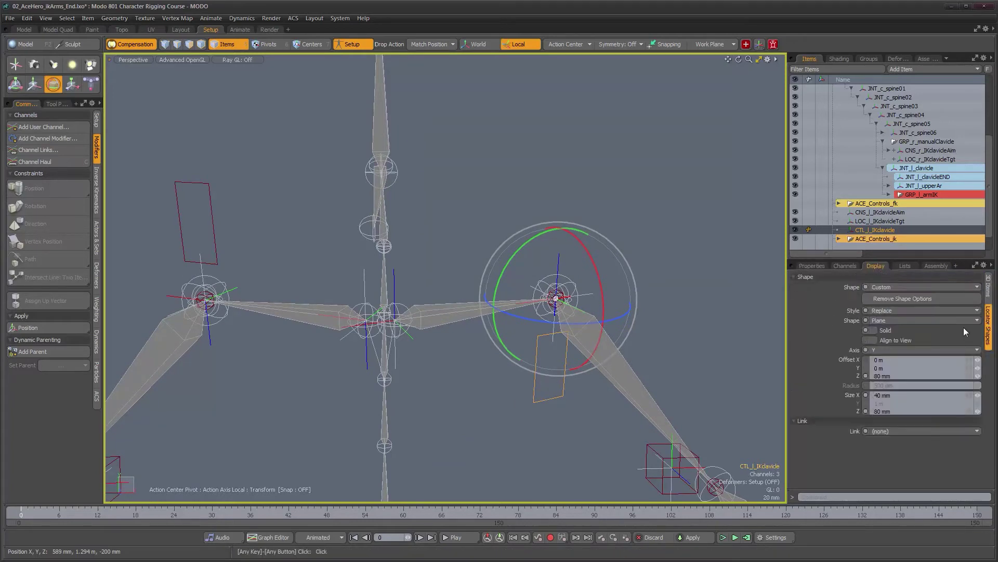
left_click(899, 375)
type("-80")
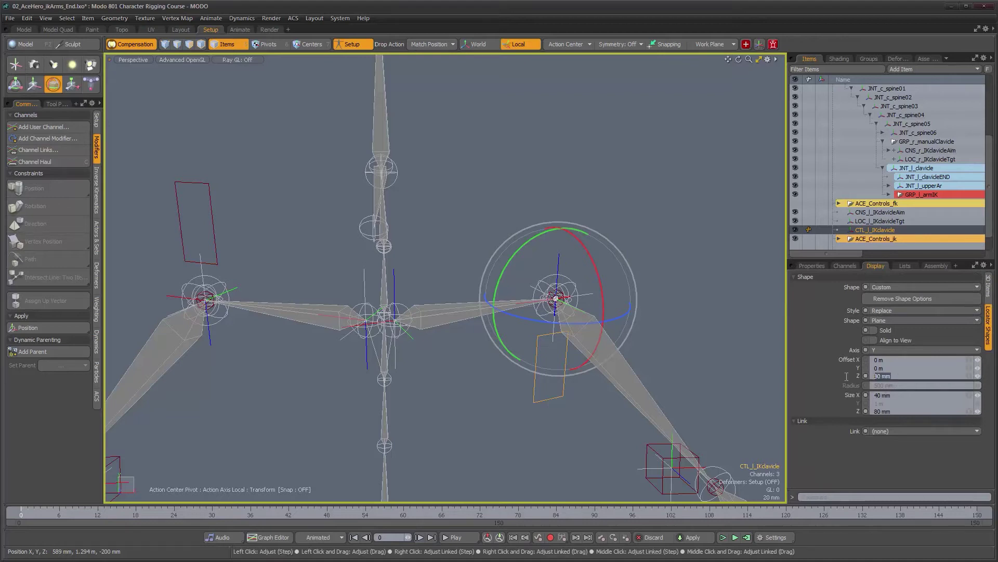
key("Return")
left_click_drag(520, 348, 529, 359, "alt")
Add the right clavicle control to the selection, test-move both controls together in local space, and undo the moves
key("q")
left_click(218, 244, "shift")
left_click_drag(306, 294, 300, 291, "alt")
key("w")
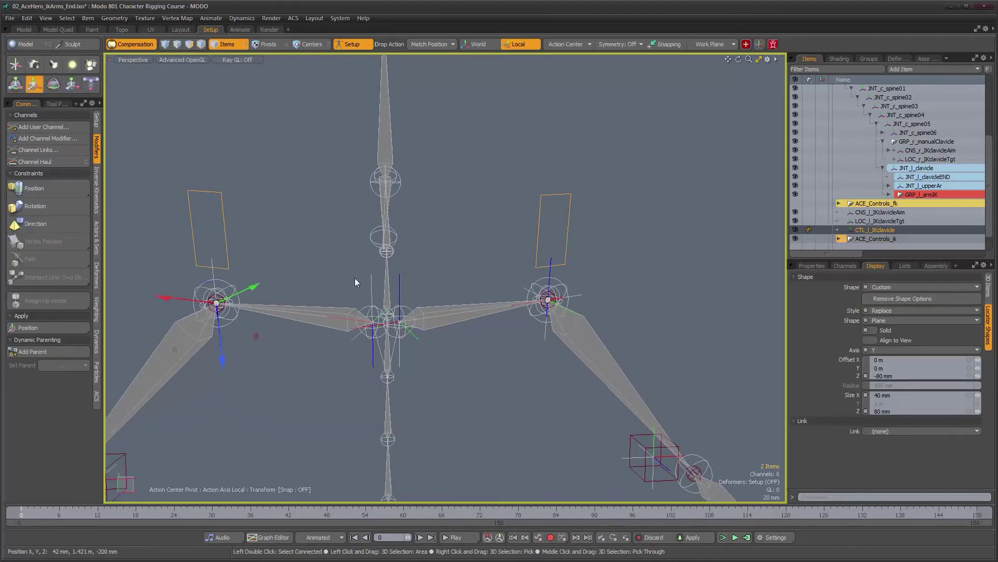
left_click_drag(223, 356, 273, 403)
left_click_drag(264, 345, 528, 311)
key("ctrl+z")
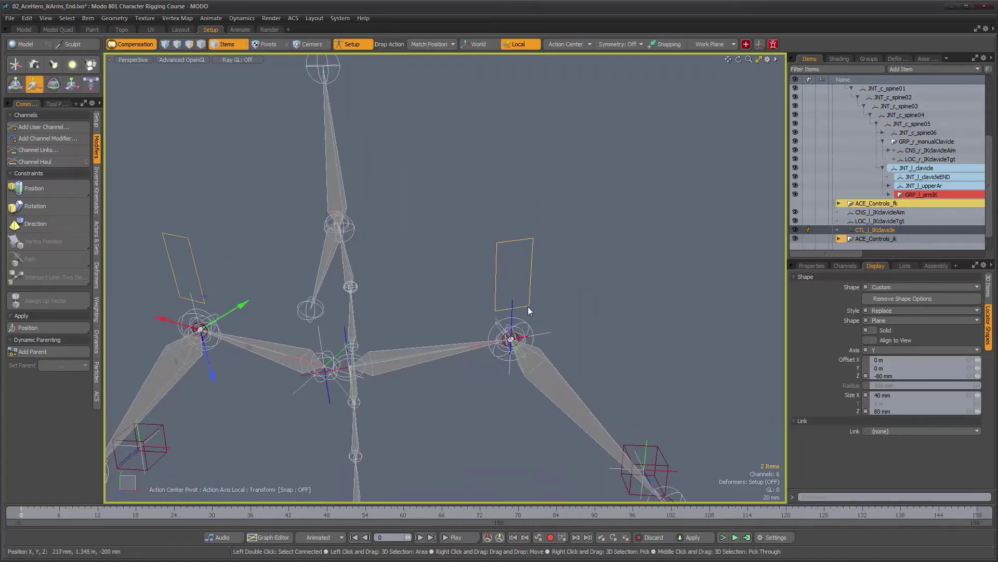
Rotate only CTL_l_IKclavicle half a turn about its local Z axis, undoing the first attempt
left_click(531, 306)
left_click_drag(531, 306, 540, 331, "alt")
key("e")
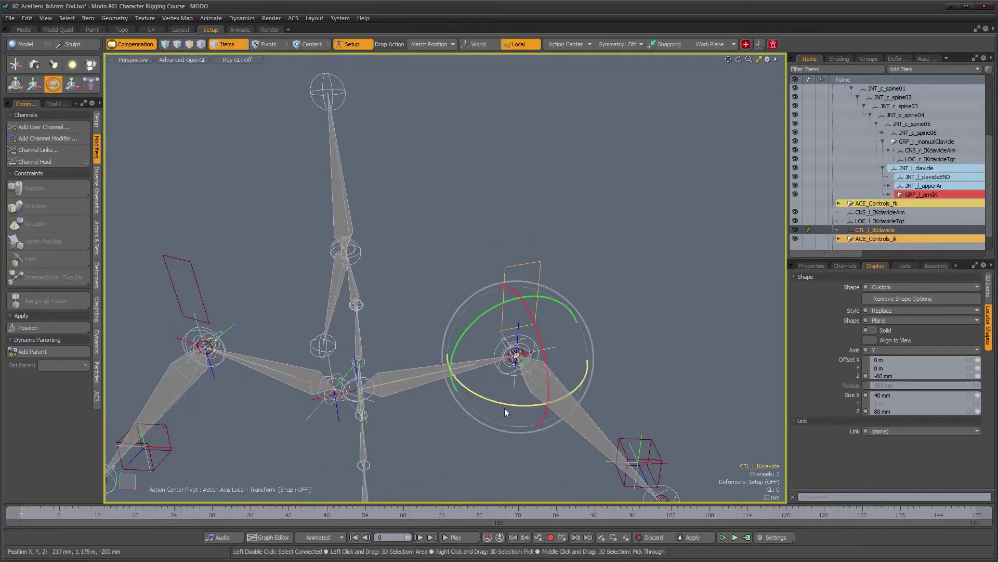
left_click_drag(462, 387, 532, 417, "shift")
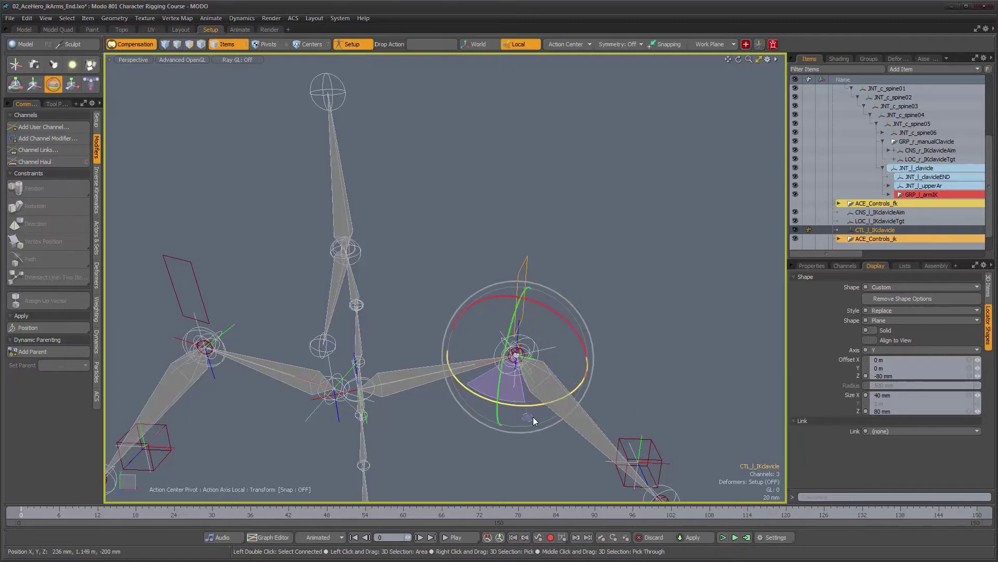
key("ctrl+z")
left_click_drag(467, 389, 628, 278, "shift")
left_click_drag(479, 350, 509, 329, "alt")
key("q")
Select both clavicle controls and test-move them along local Z and X to compare how the two sides respond
left_click(232, 267, "shift")
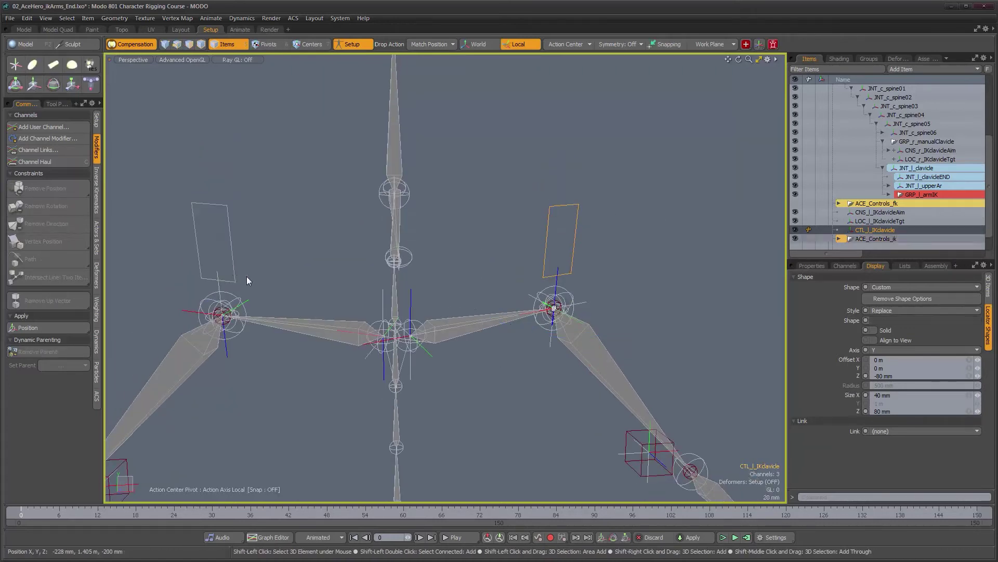
left_click_drag(290, 291, 340, 308, "alt")
key("w")
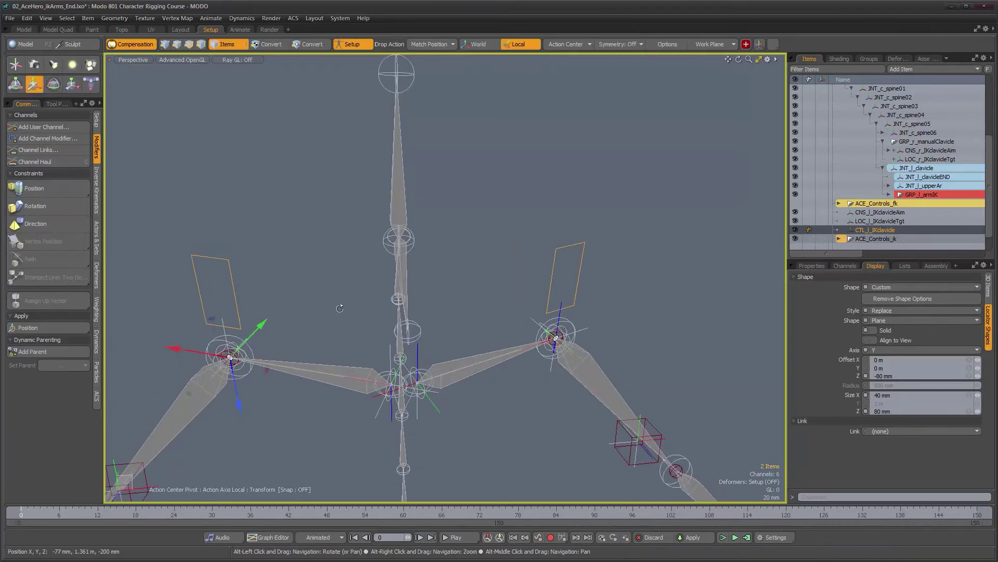
mouse_move(242, 410)
left_mouse_down()
mouse_move(239, 312)
mouse_move(237, 489)
mouse_move(234, 383)
mouse_move(239, 406)
left_mouse_up()
left_click_drag(353, 390, 287, 370, "alt")
left_click_drag(408, 349, 427, 279, "alt")
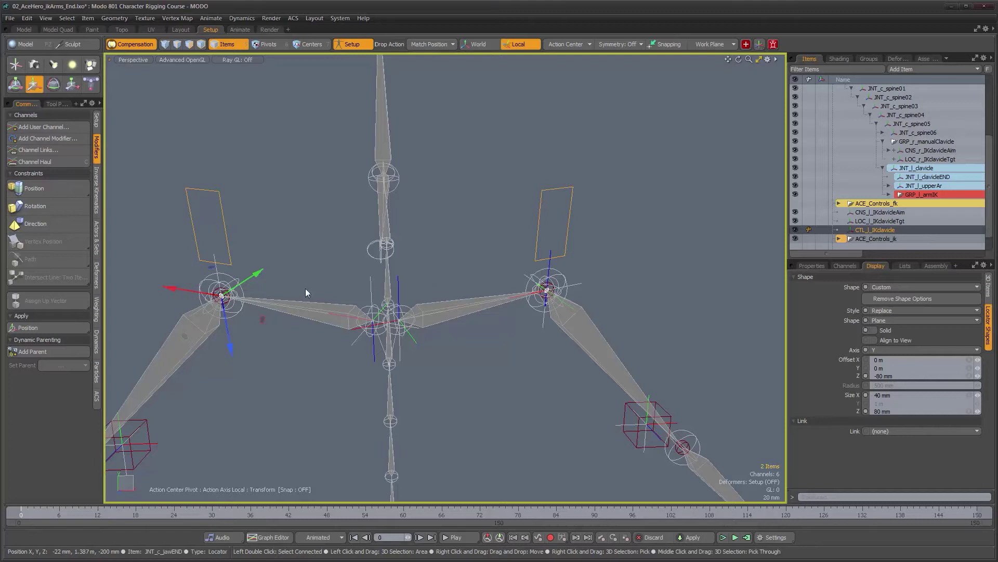
left_click_drag(184, 289, 208, 294)
left_click_drag(326, 319, 472, 361, "alt")
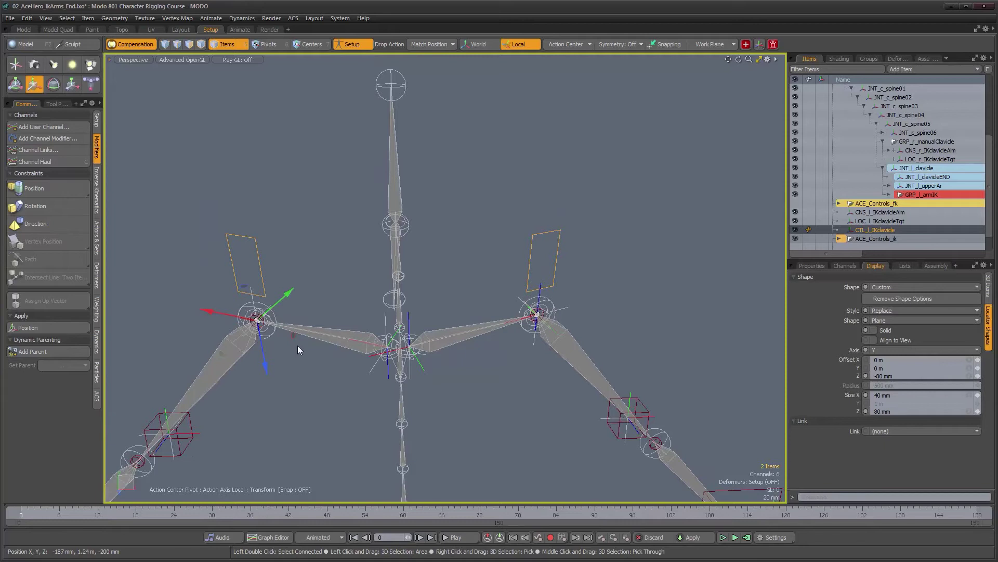
left_click_drag(299, 355, 309, 329, "alt")
middle_click_drag(309, 329, 307, 312, "alt")
mouse_move(307, 312)
right_mouse_down("alt")
mouse_move(297, 305)
mouse_move(305, 311)
right_mouse_up("alt")
left_click_drag(436, 354, 433, 365, "alt")
middle_click_drag(473, 345, 494, 367, "alt")
right_click_drag(494, 367, 523, 380, "alt")
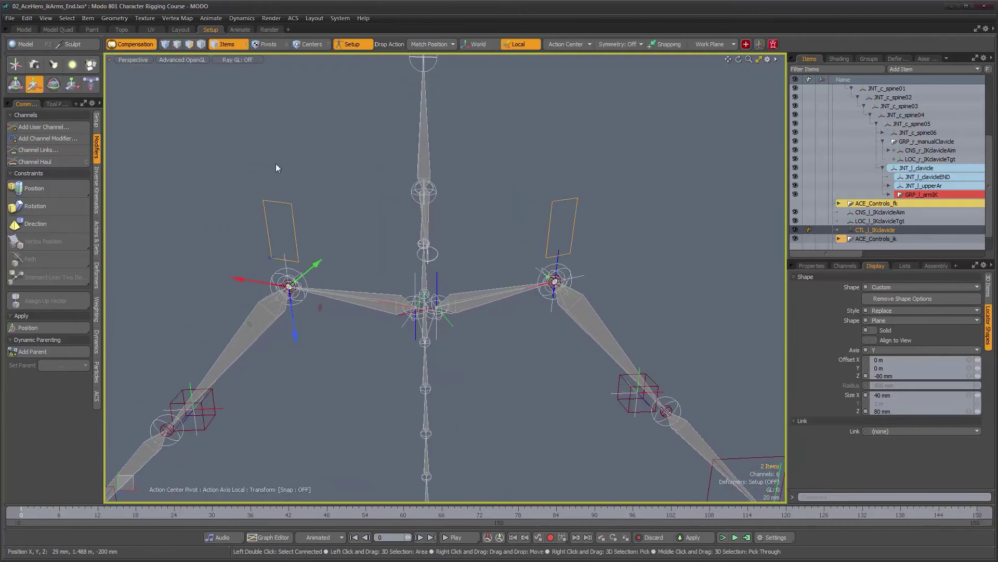
Check the right control's transform values, and zero the position and rotation of CTL_l_IKclavicle
key("space")
left_click(289, 201)
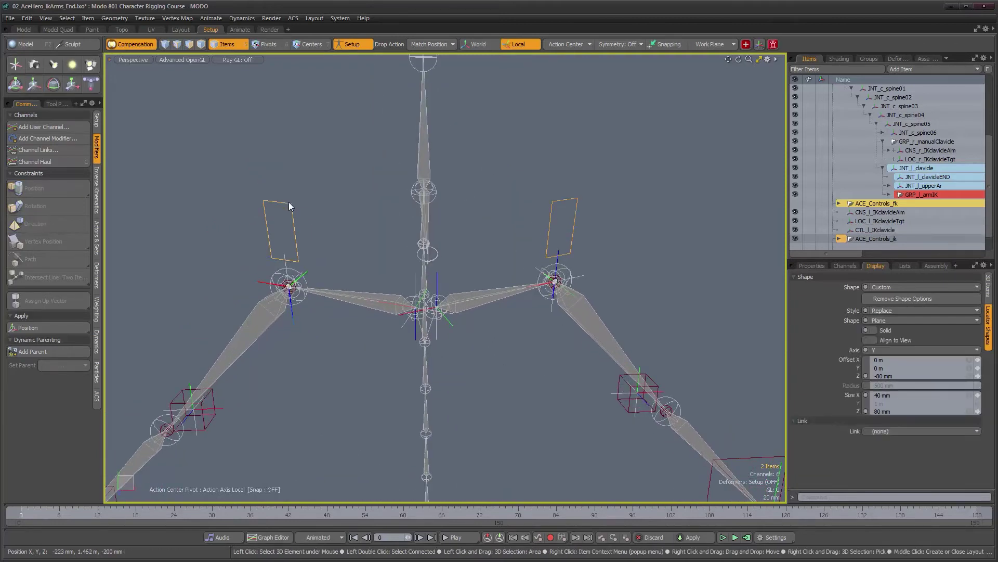
left_click(823, 268)
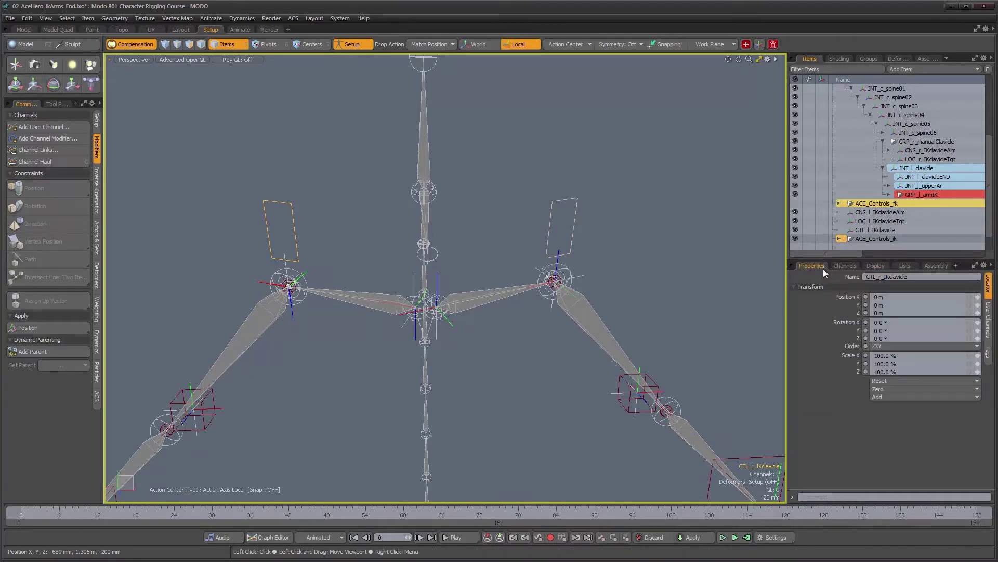
left_click(574, 222)
left_click(902, 391)
left_click(896, 410)
left_click_drag(570, 268, 498, 291, "alt")
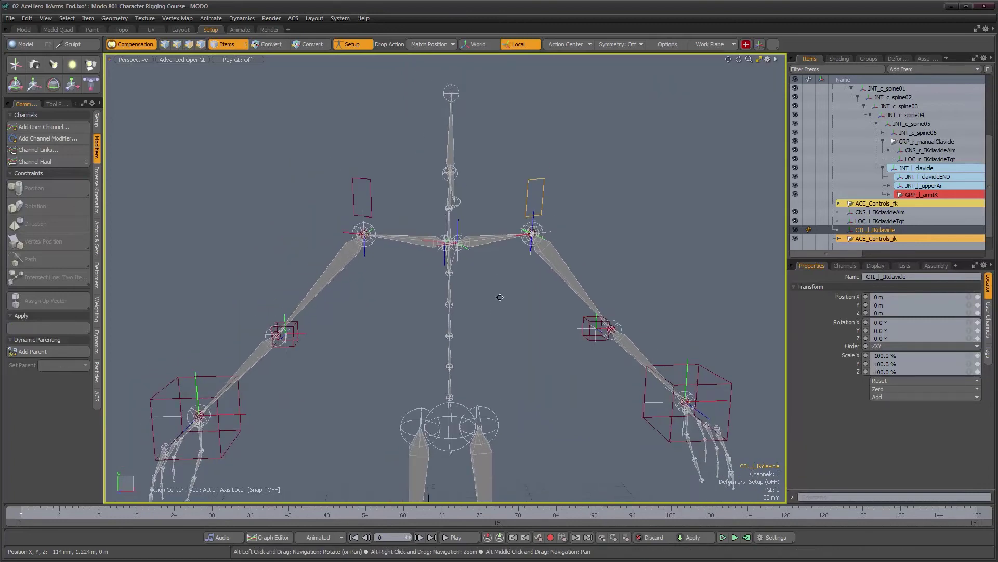
right_click_drag(504, 248, 552, 260, "alt")
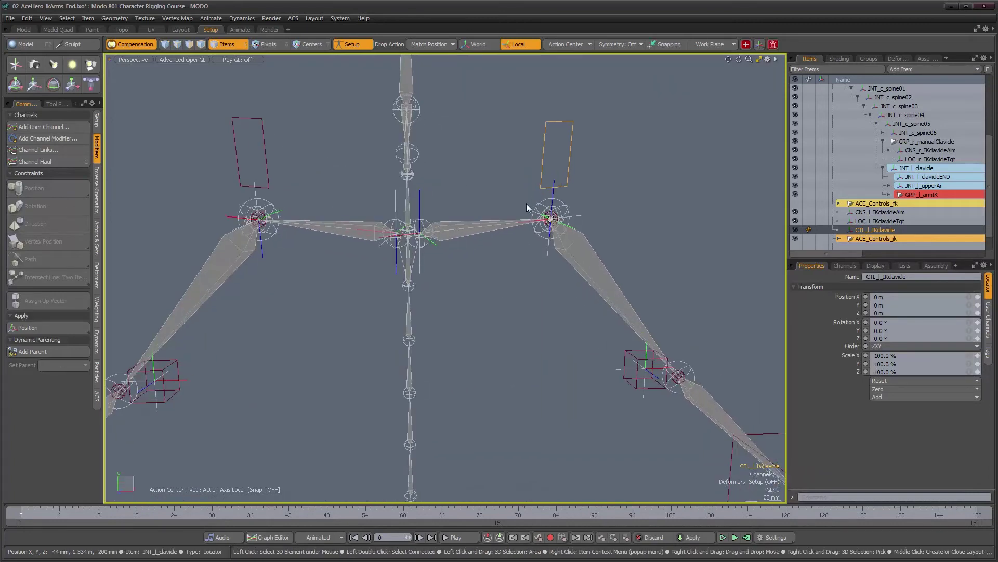
right_click_drag(454, 319, 451, 317, "alt")
left_click_drag(451, 316, 459, 370, "alt+shift")
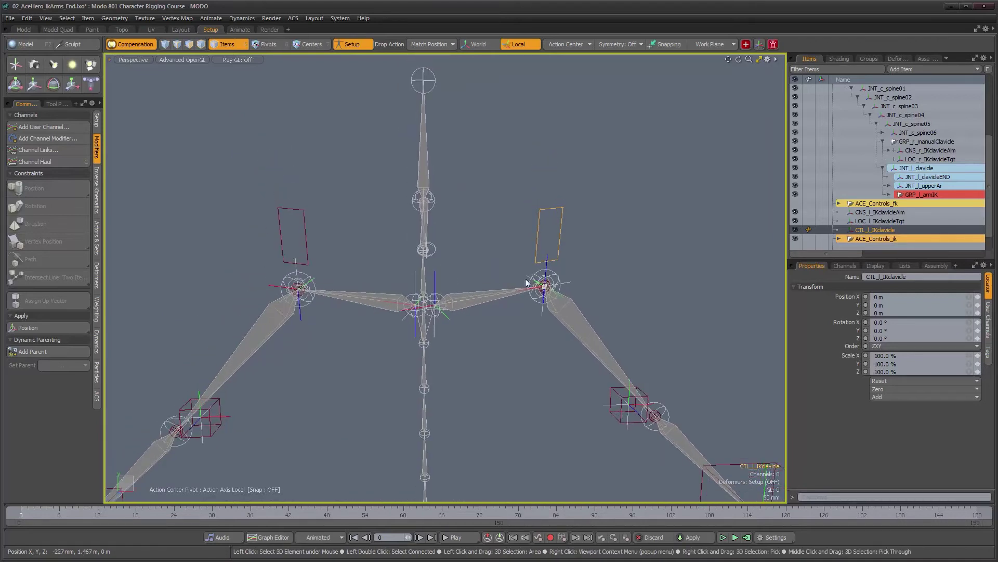
left_click_drag(553, 347, 524, 350, "alt")
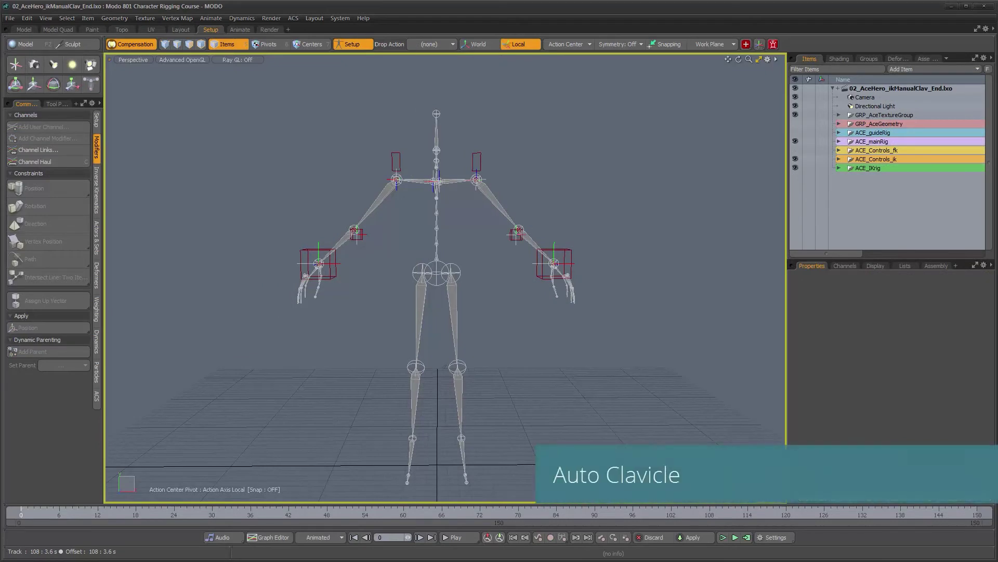
Select the right arm IK control CTL_r_IKarm, test-move it to see how the arm and clavicle respond, and undo the move
middle_click_drag(357, 252, 372, 314, "alt")
right_click_drag(372, 314, 420, 322, "alt")
left_click_drag(419, 321, 426, 324, "alt")
left_click_drag(413, 230, 422, 256, "alt")
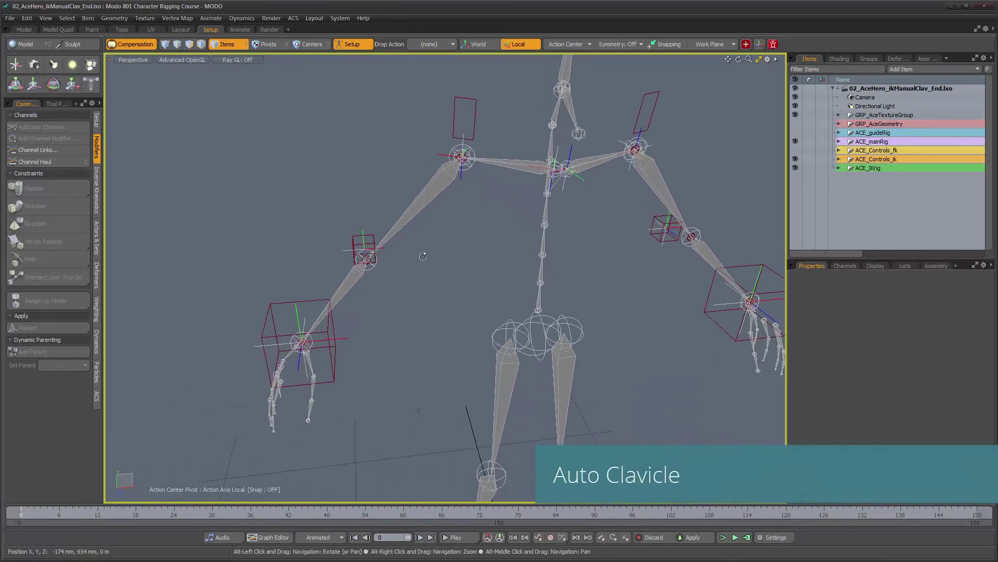
left_click(333, 373)
left_click_drag(374, 367, 331, 332, "alt")
key("w")
key("ctrl+z")
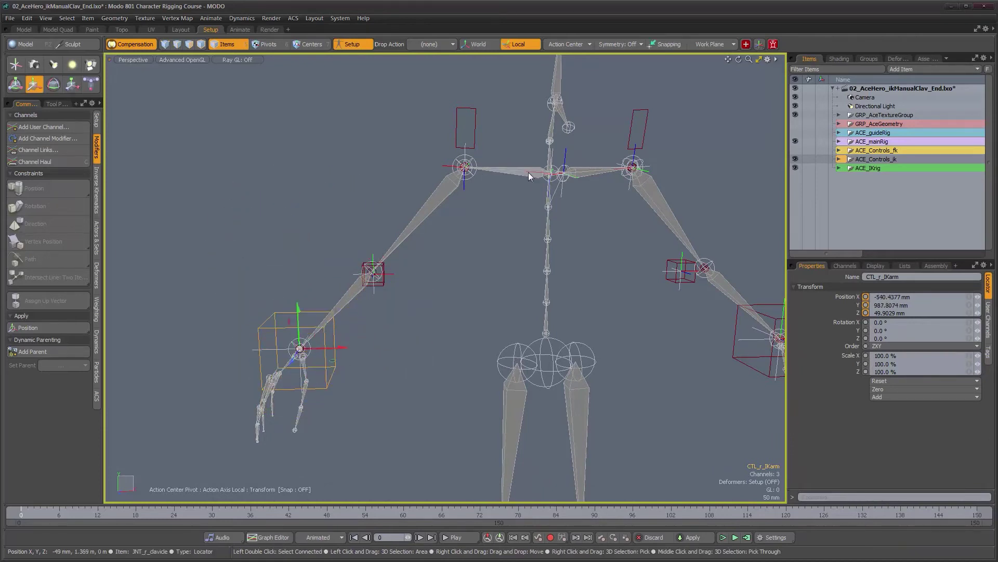
left_click_drag(438, 319, 390, 329, "alt")
key("q")
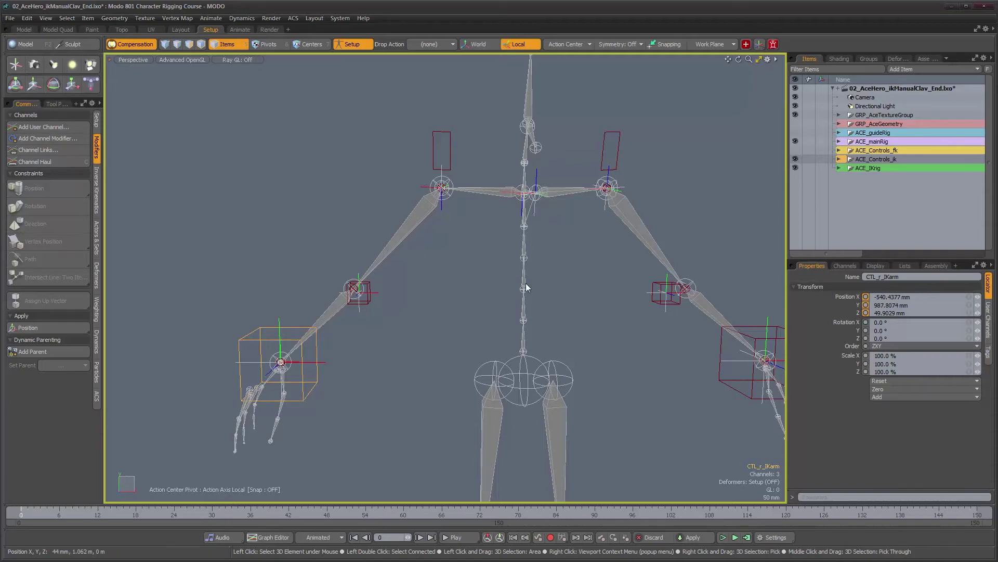
Examine the clavicle joints, shoulder controls and arm chains from several angles
left_click_drag(466, 333, 457, 358, "alt")
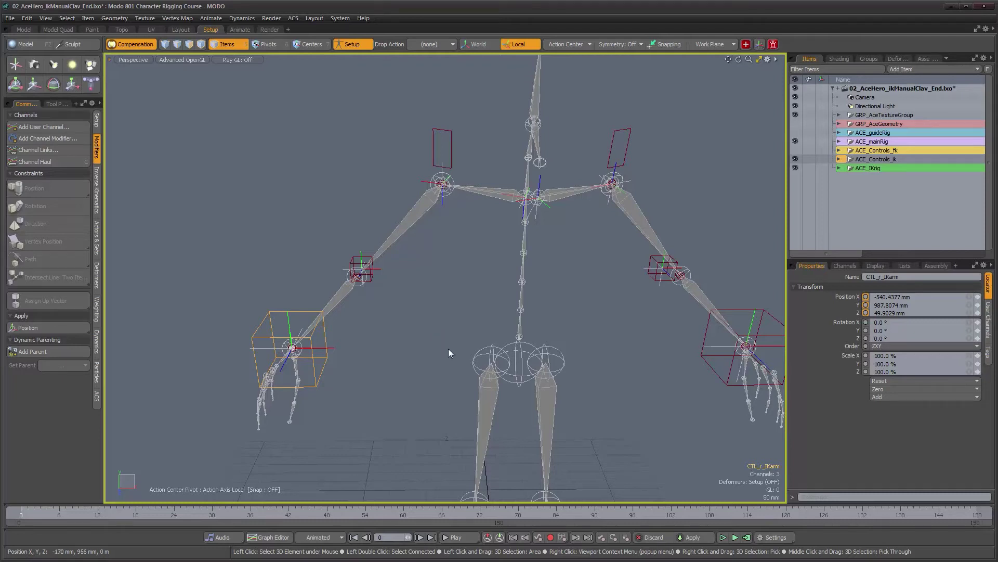
left_click_drag(449, 348, 401, 300, "alt")
right_click_drag(397, 254, 548, 292, "alt")
middle_click_drag(405, 257, 407, 307, "alt")
left_click_drag(413, 310, 436, 314, "ctrl+alt")
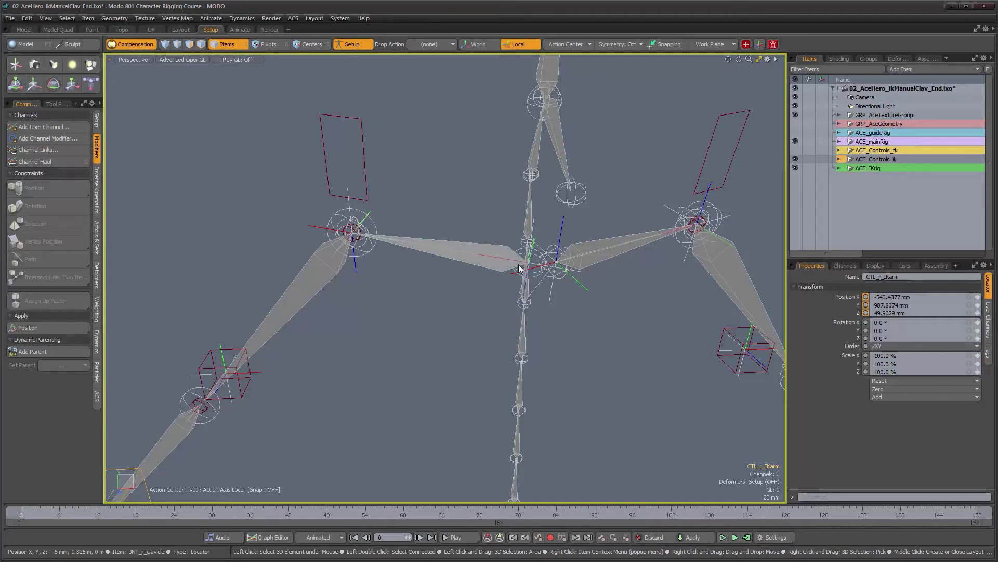
left_click_drag(518, 264, 265, 438, "alt")
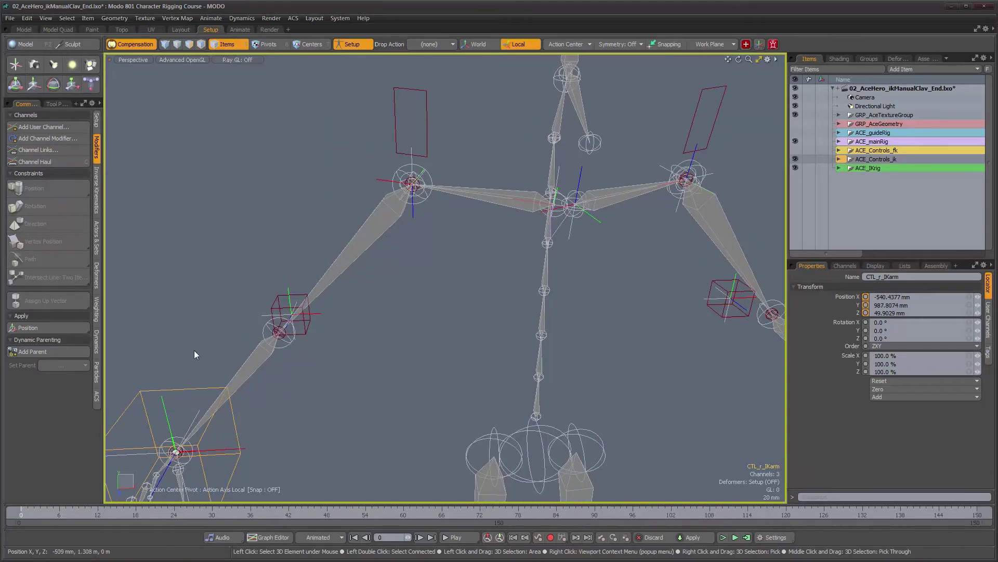
left_click_drag(459, 367, 455, 365, "alt")
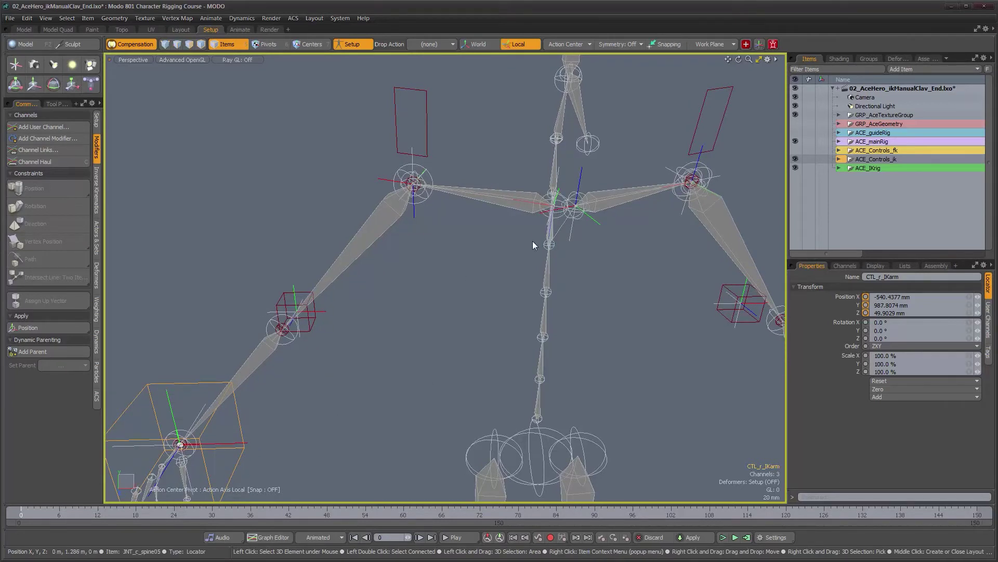
left_click_drag(481, 225, 504, 214, "alt")
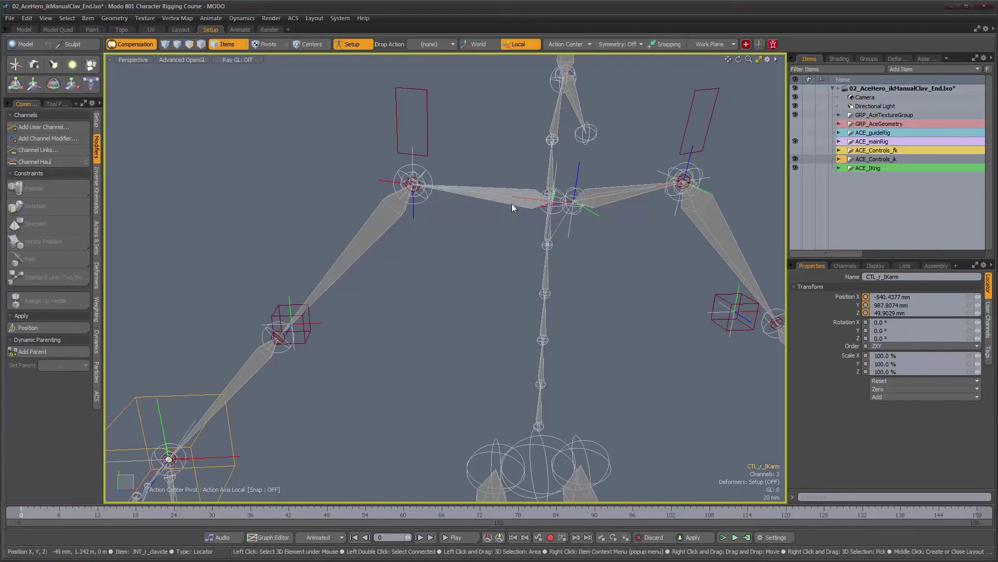
left_click_drag(472, 250, 510, 265, "alt")
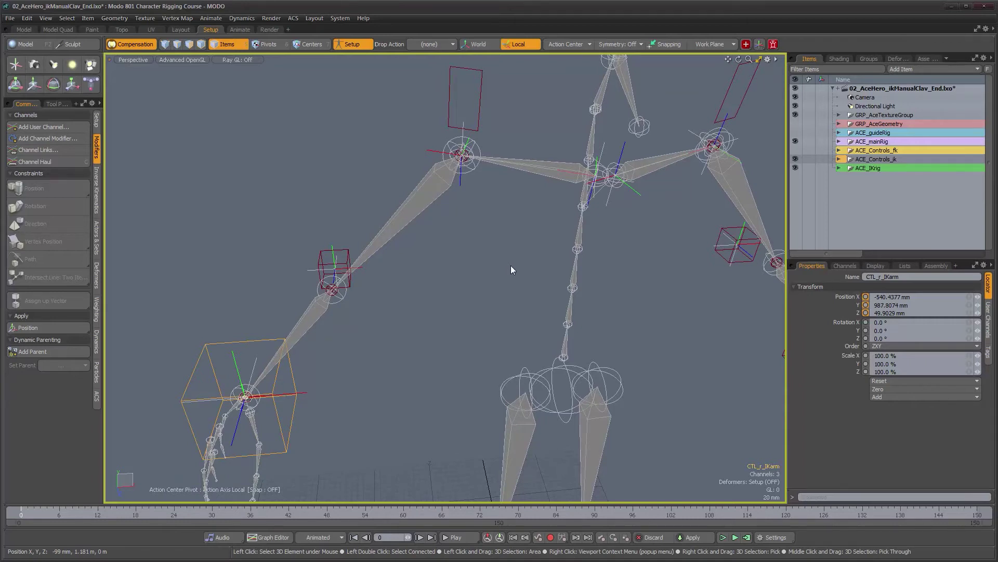
left_click_drag(510, 270, 512, 248, "alt")
left_click_drag(512, 247, 488, 218, "ctrl+alt")
left_click_drag(507, 273, 518, 281, "alt")
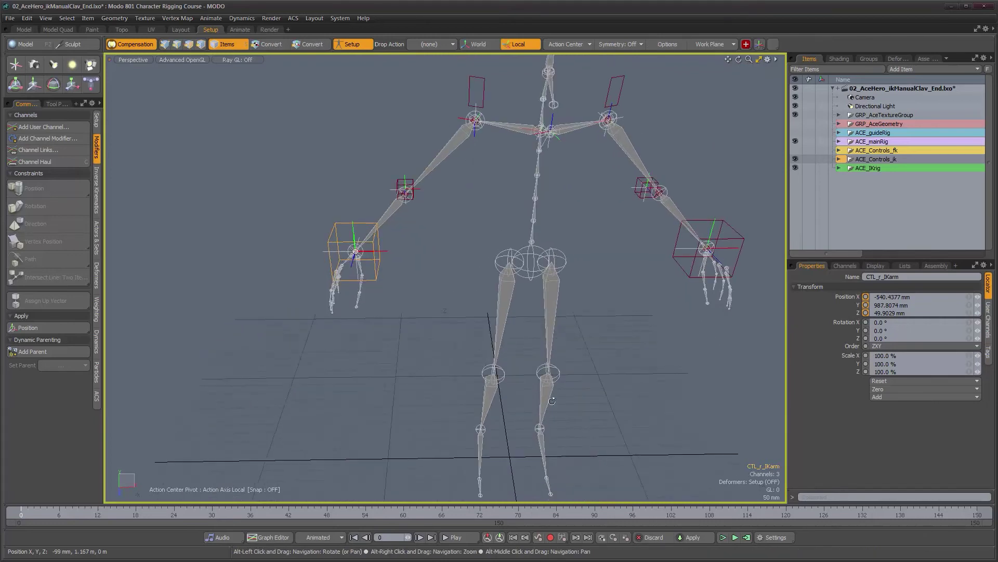
Add a new locator and match it to the right clavicle joint using the Match drop action
key("n")
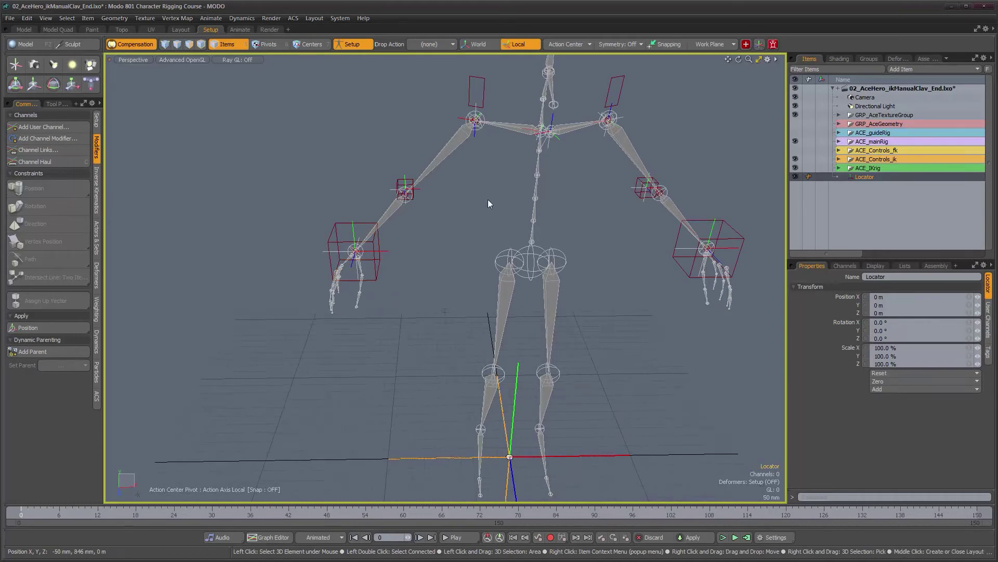
left_click(435, 46)
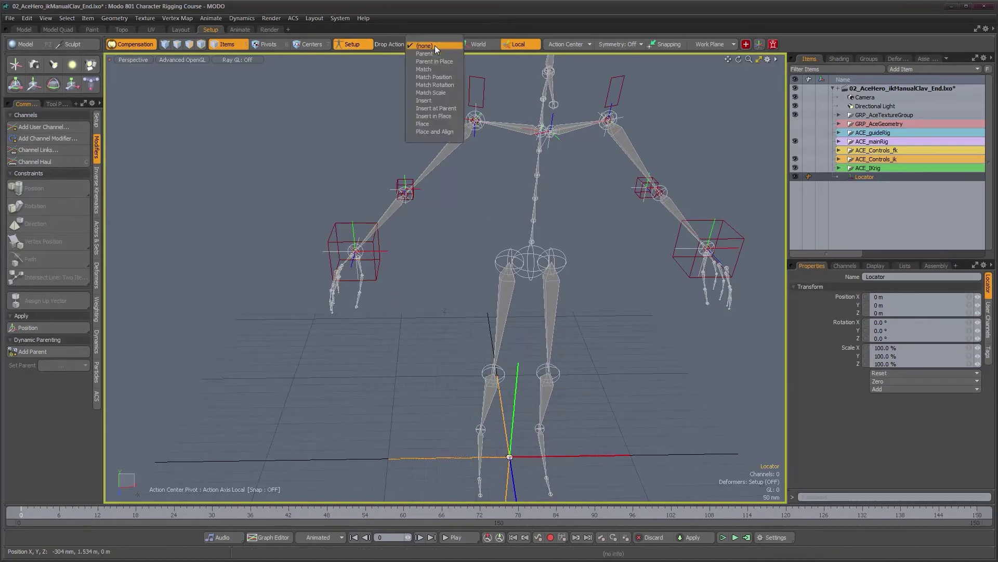
left_click(434, 69)
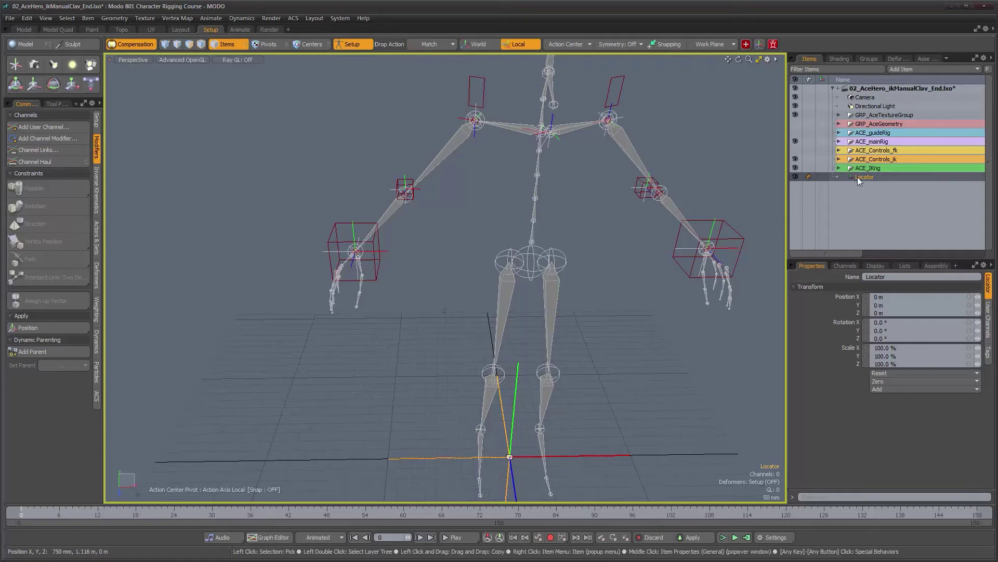
left_click_drag(550, 140, 514, 133)
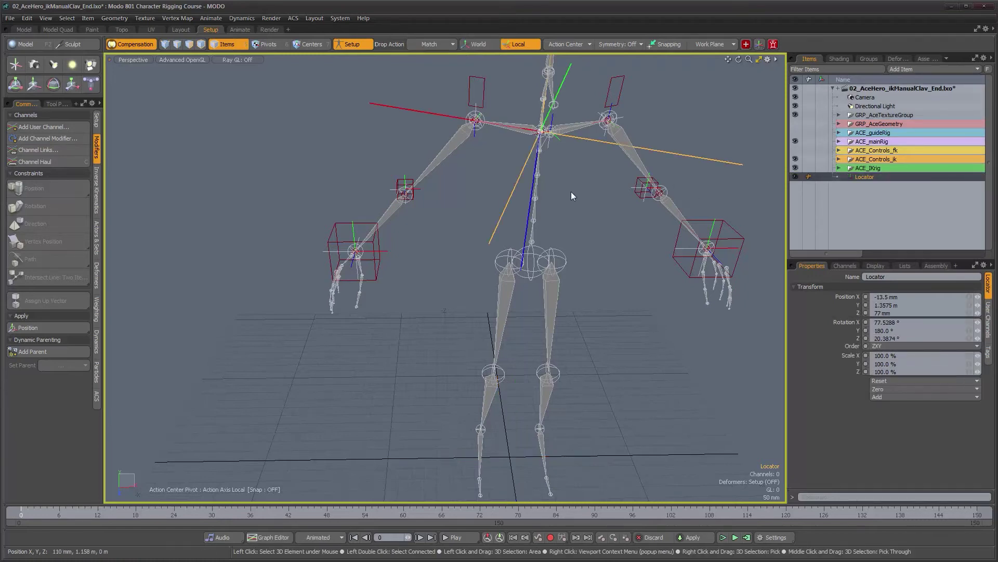
Rename the new locator at the right clavicle joint as LOC_r_clavRef
middle_click_drag(537, 195, 487, 242, "alt")
right_click_drag(487, 243, 515, 229, "alt")
left_click_drag(515, 229, 513, 205, "alt")
middle_click_drag(513, 205, 458, 312, "alt")
right_click_drag(447, 299, 489, 314, "alt")
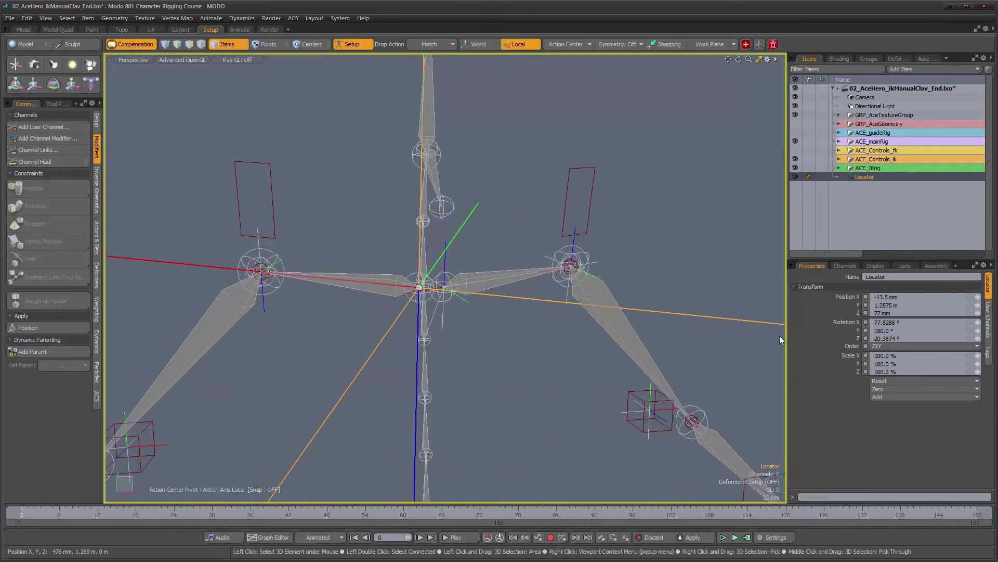
mouse_move(463, 317)
left_mouse_down("alt")
mouse_move(488, 316)
mouse_move(462, 318)
left_mouse_up("alt")
double_click(865, 177)
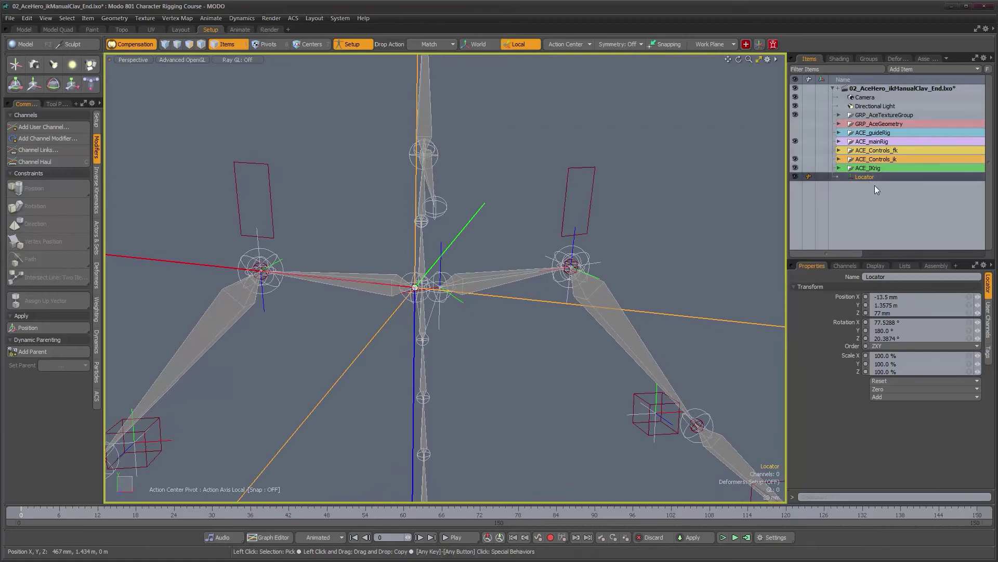
type("LOC_r_clav")
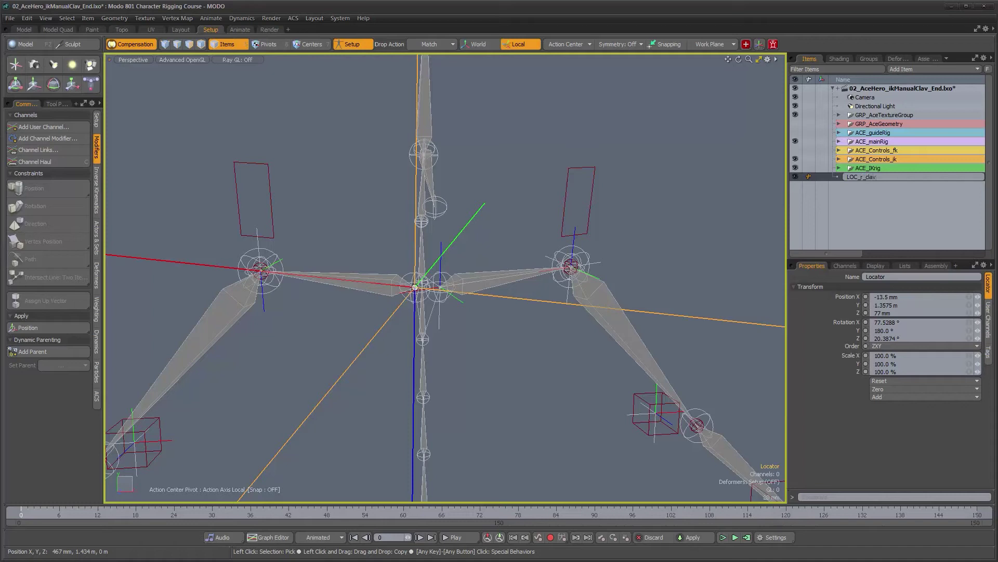
type("Ref")
key("Return")
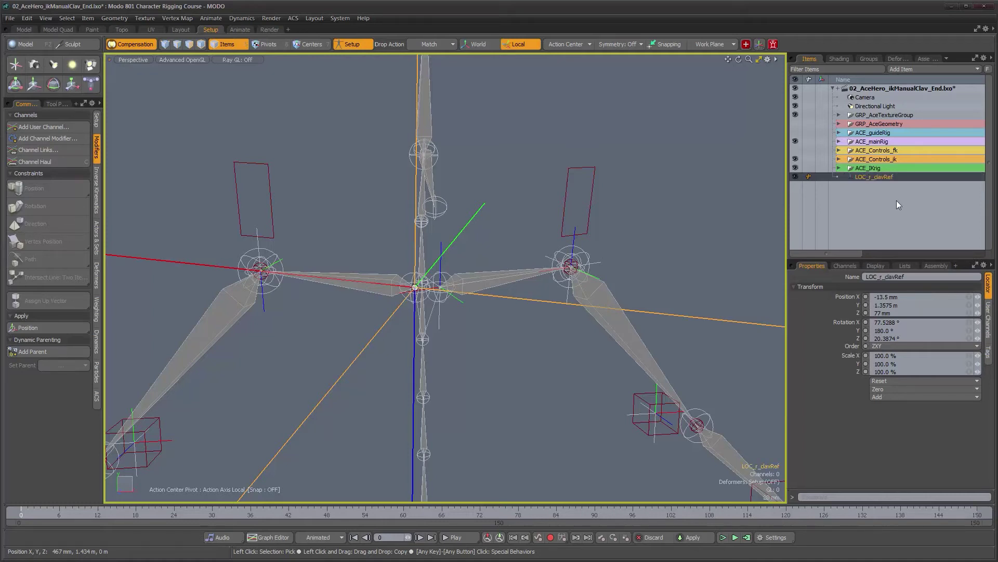
Give LOC_r_clavRef a custom, non-solid Pyramid shape along the X axis that replaces the default locator display
left_click(875, 265)
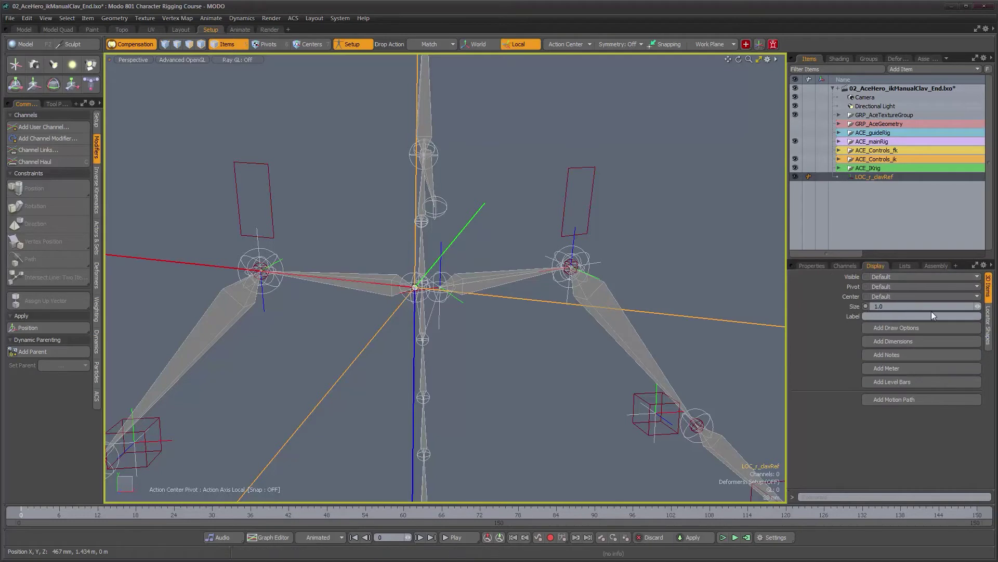
left_click(987, 322)
left_click(914, 289)
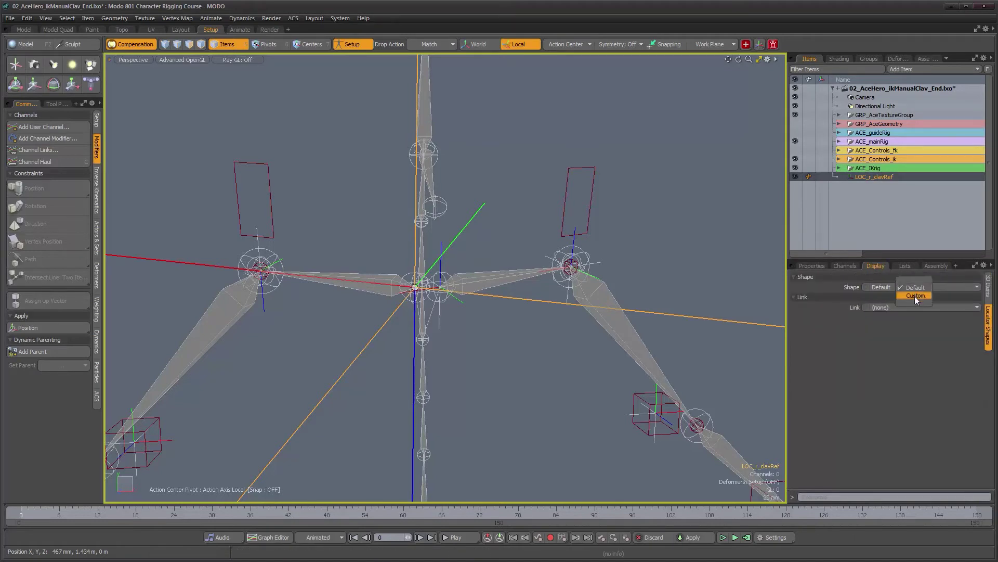
left_click(915, 296)
left_click(910, 310)
left_click(909, 318)
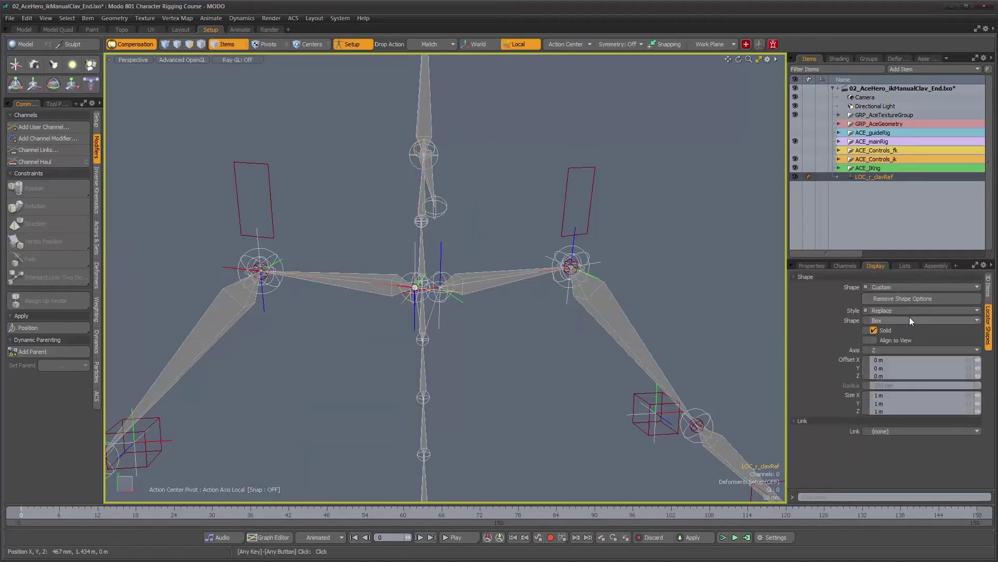
left_click(910, 320)
left_click(909, 326)
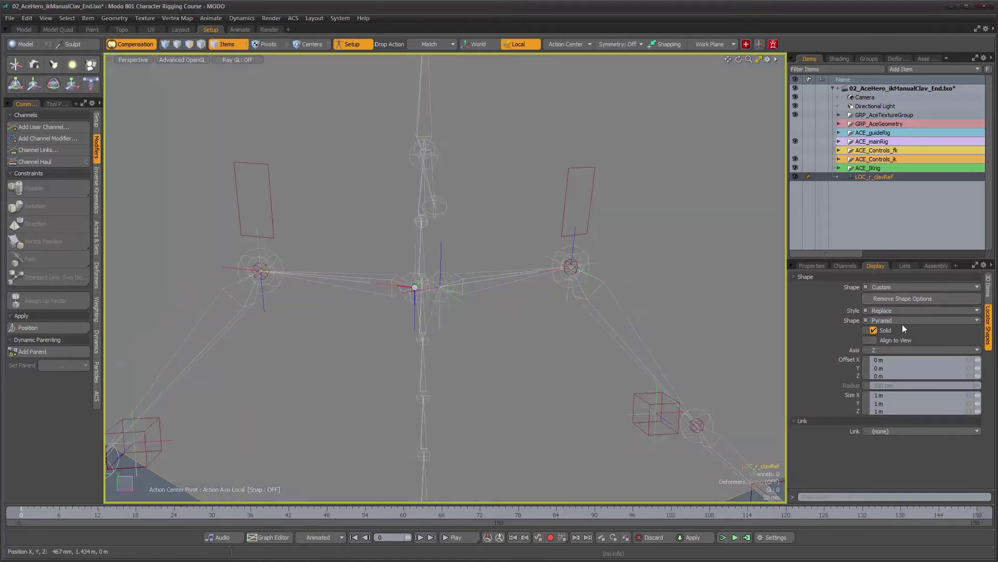
left_click(879, 353)
left_click(878, 336)
left_click(874, 329)
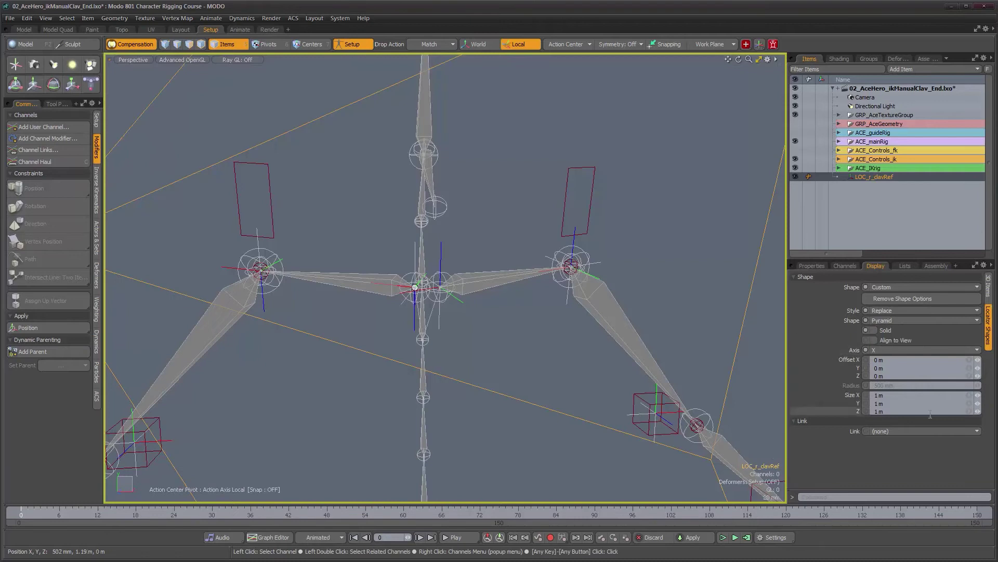
Set the LOC_r_clavRef pyramid size to 100 mm in X and 30 mm in Y and Z
mouse_move(978, 398)
right_mouse_down()
mouse_move(963, 399)
mouse_move(972, 397)
right_mouse_up()
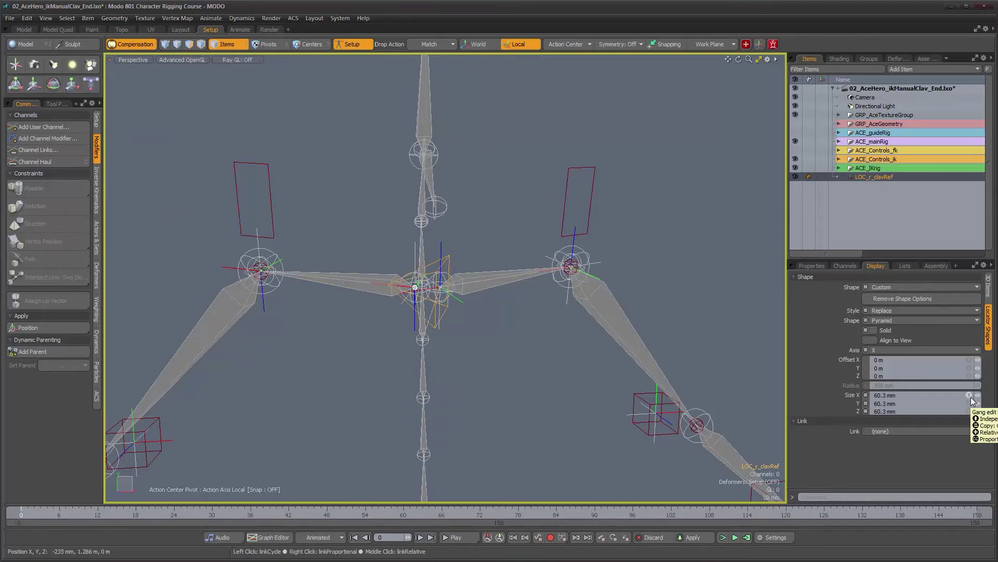
left_click(940, 396)
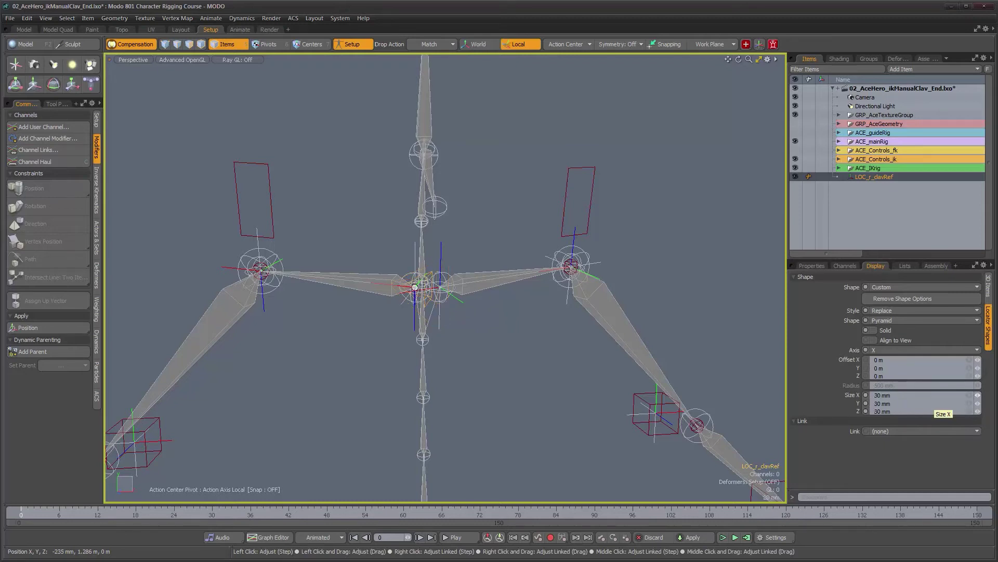
mouse_move(458, 364)
left_mouse_down("alt")
mouse_move(387, 366)
mouse_move(454, 371)
left_mouse_up("alt")
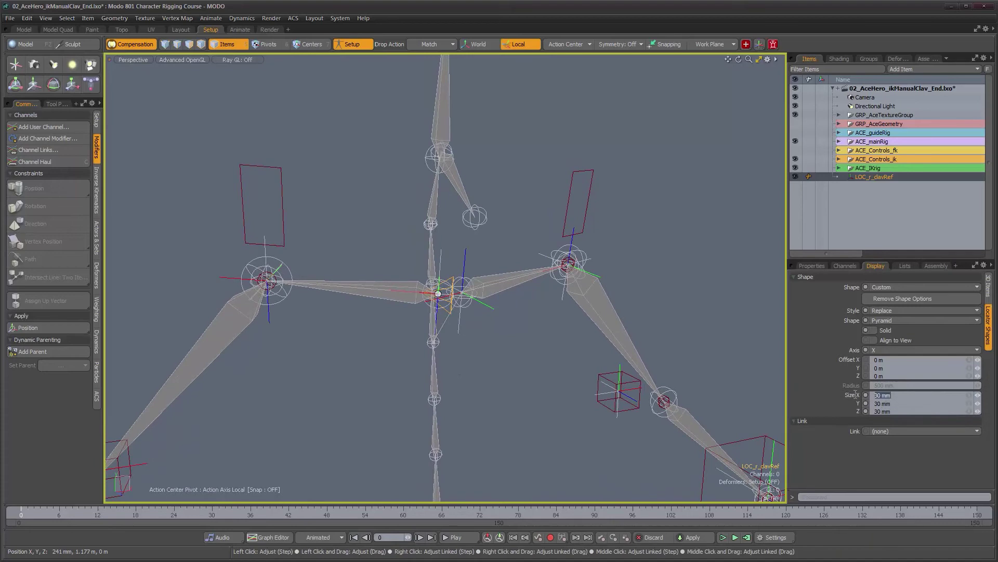
key("Return")
left_click_drag(598, 338, 587, 323, "alt")
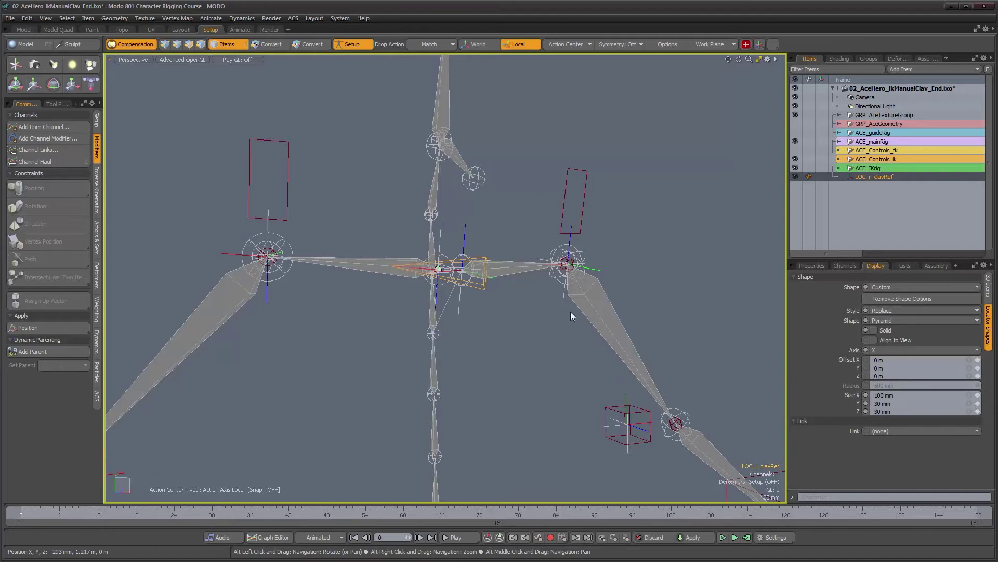
Set the X offset of the LOC_r_clavRef pyramid shape to 50 mm
type("50mm")
key("Return")
left_click_drag(395, 343, 353, 334, "alt")
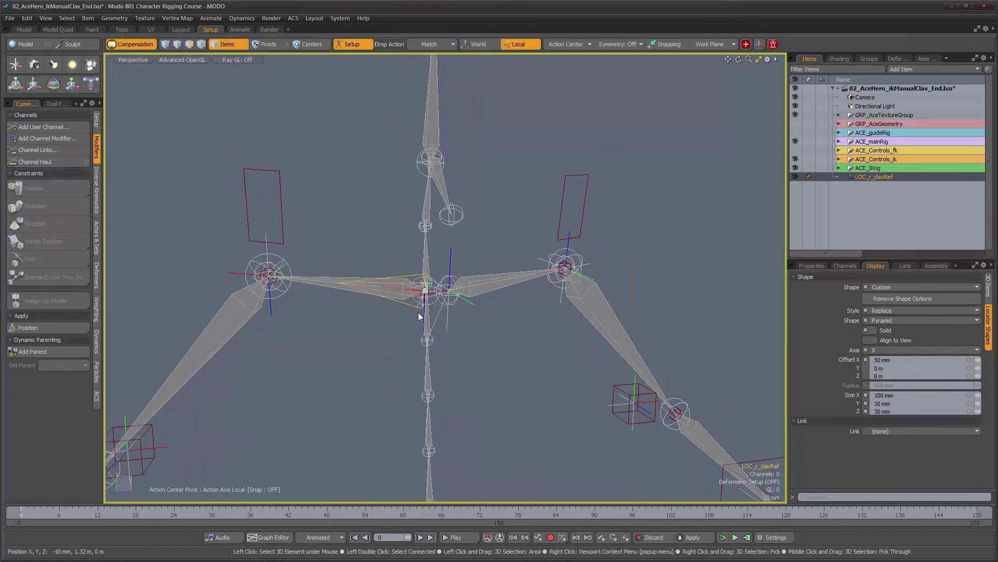
left_click_drag(389, 344, 481, 285, "alt")
Deselect LOC_r_clavRef, add a second locator, and match it to the right clavicle joint
left_click(516, 335)
left_click_drag(512, 336, 481, 335, "ctrl+alt")
left_click_drag(481, 335, 484, 306, "alt+shift")
key("n")
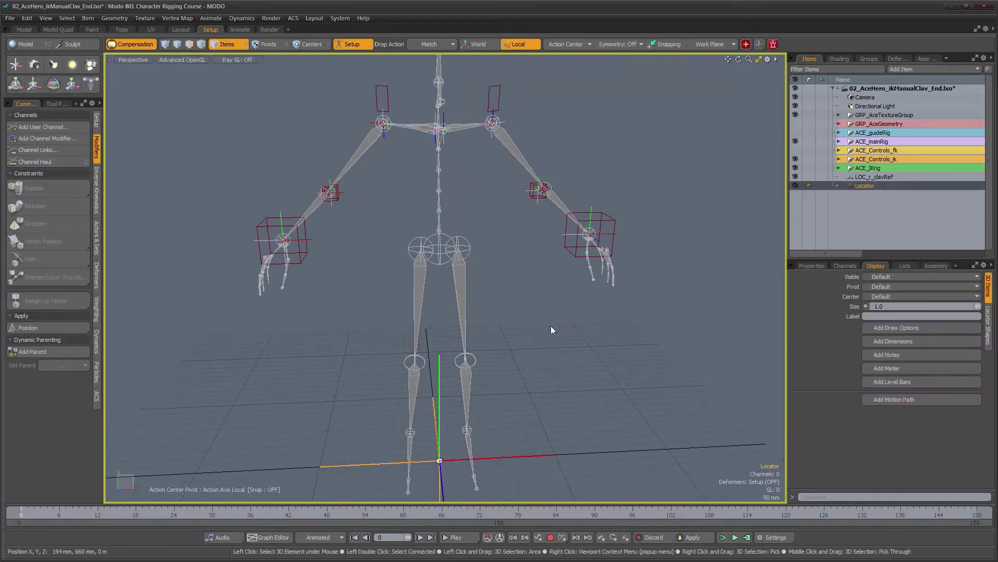
left_click_drag(860, 188, 187, 427)
middle_click_drag(444, 354, 484, 310, "alt")
left_click_drag(484, 310, 372, 359, "ctrl+alt")
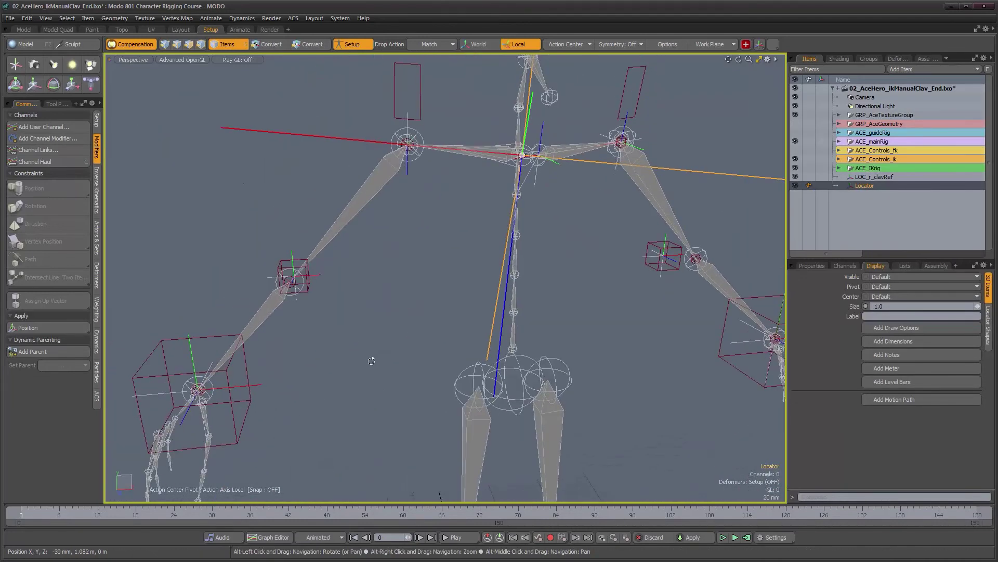
left_click_drag(532, 271, 468, 270, "ctrl+alt")
left_click_drag(468, 270, 482, 296, "alt")
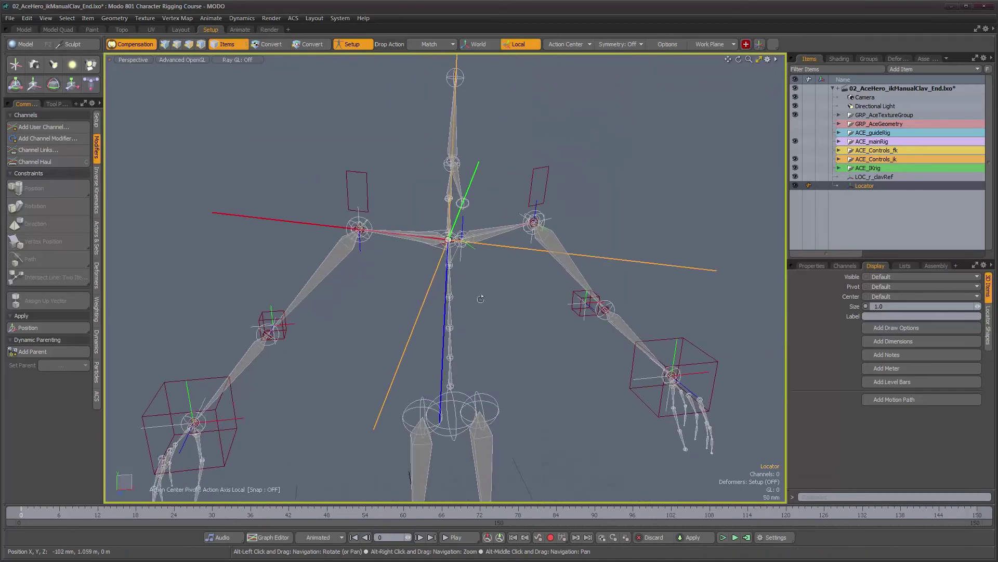
Give the second locator a custom, non-solid Cylinder shape along the X axis that replaces the default locator display
left_click(988, 322)
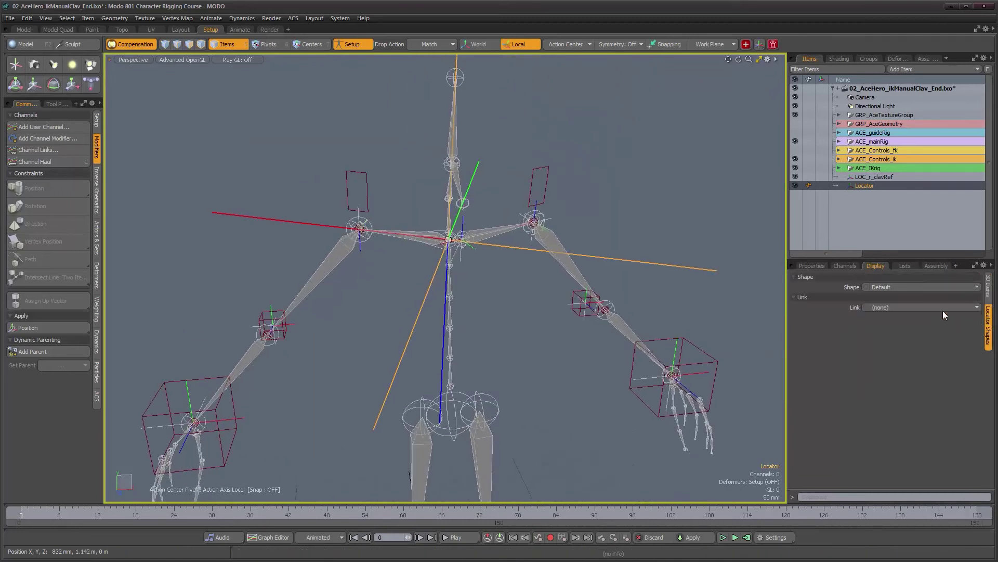
left_click(924, 295)
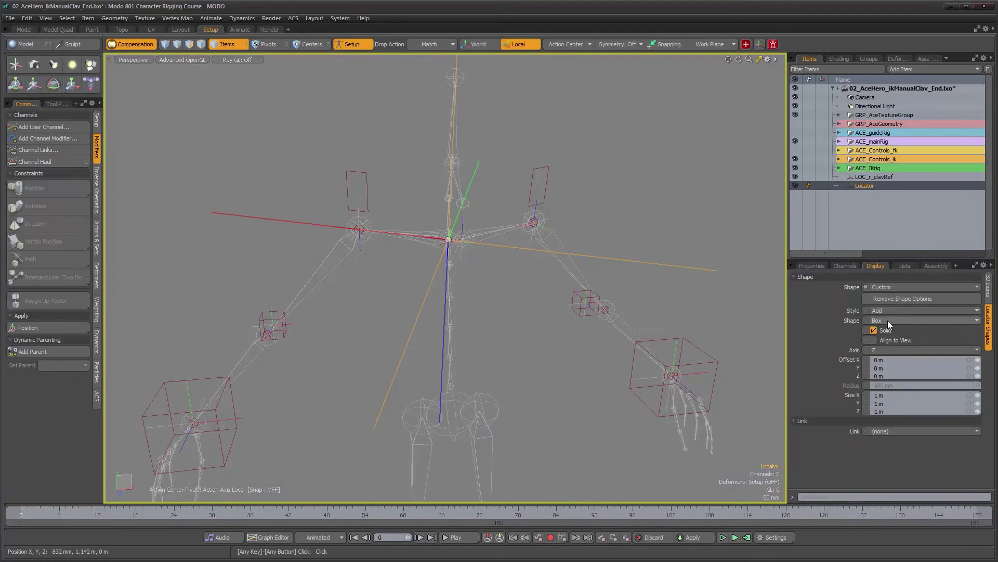
left_click(882, 350)
left_click(883, 341)
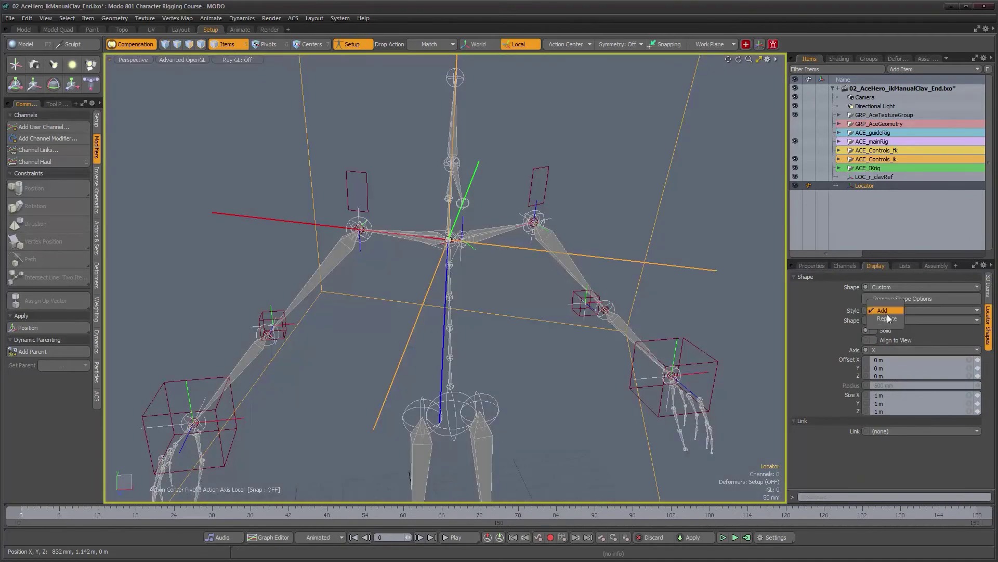
left_click(888, 320)
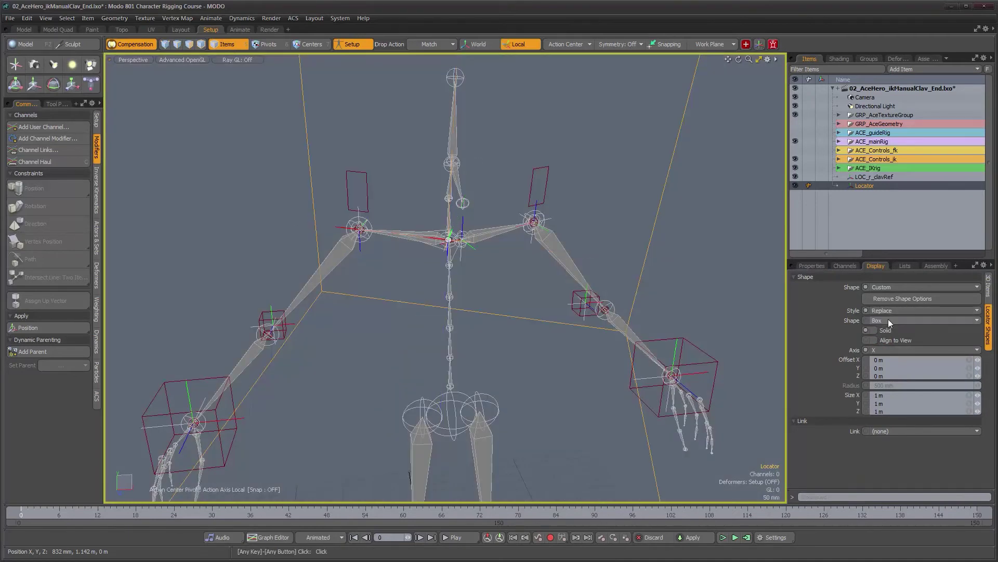
left_click(893, 344)
Set the radius of the second locator's cylinder shape to 1 mm
left_click_drag(603, 353, 586, 326, "alt")
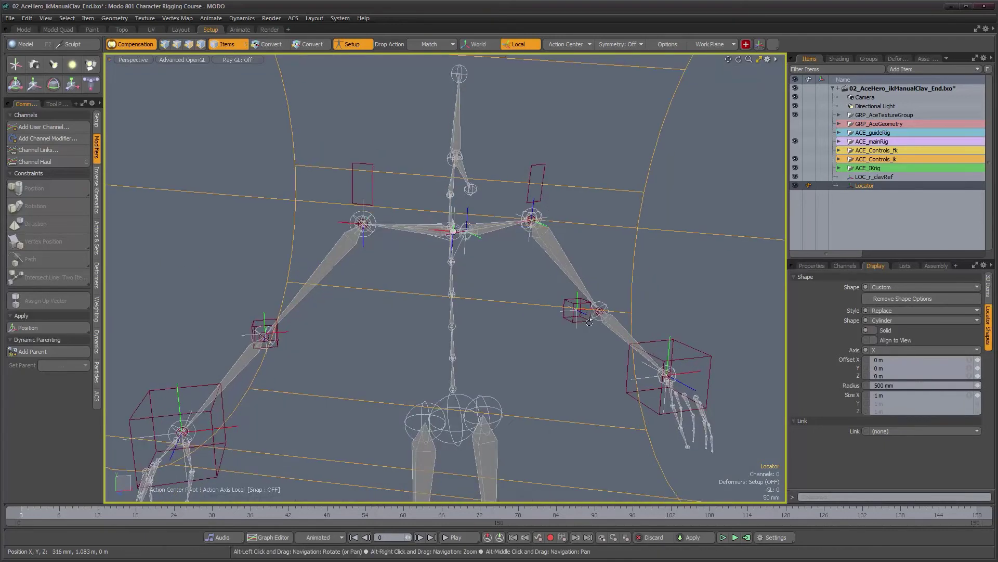
right_click_drag(586, 326, 568, 316, "alt")
middle_click_drag(568, 316, 535, 324, "alt")
left_click_drag(535, 324, 527, 324, "alt")
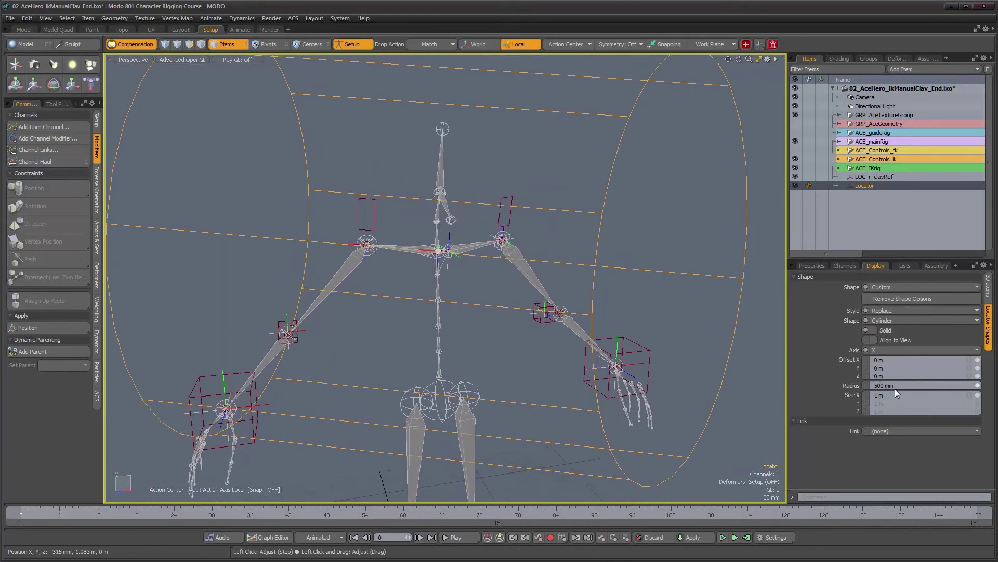
type("1")
key("Return")
Set the thin cylinder shape's X size to 200 mm and its X offset to 100 mm
left_click_drag(471, 256, 526, 259, "ctrl+alt")
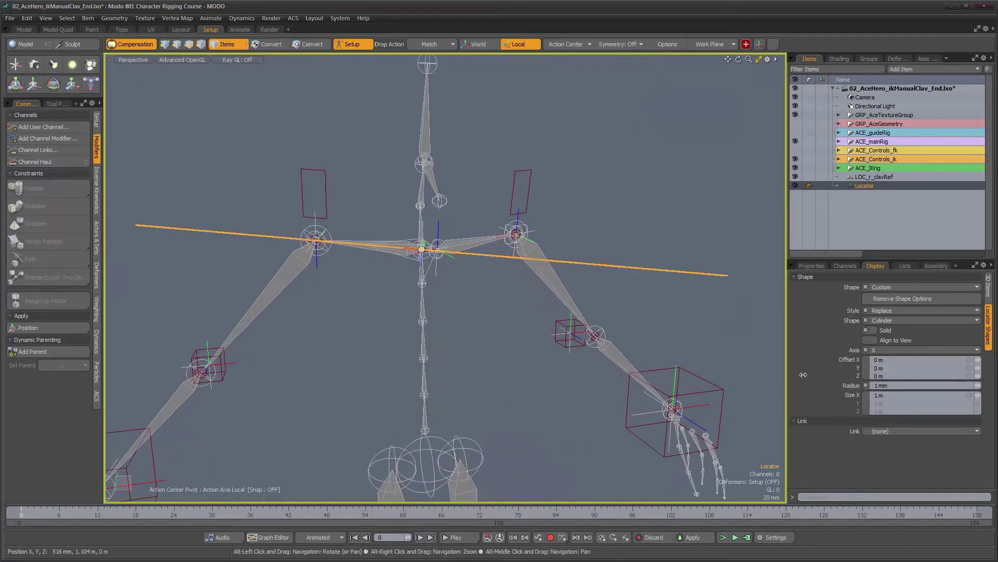
left_click(891, 395)
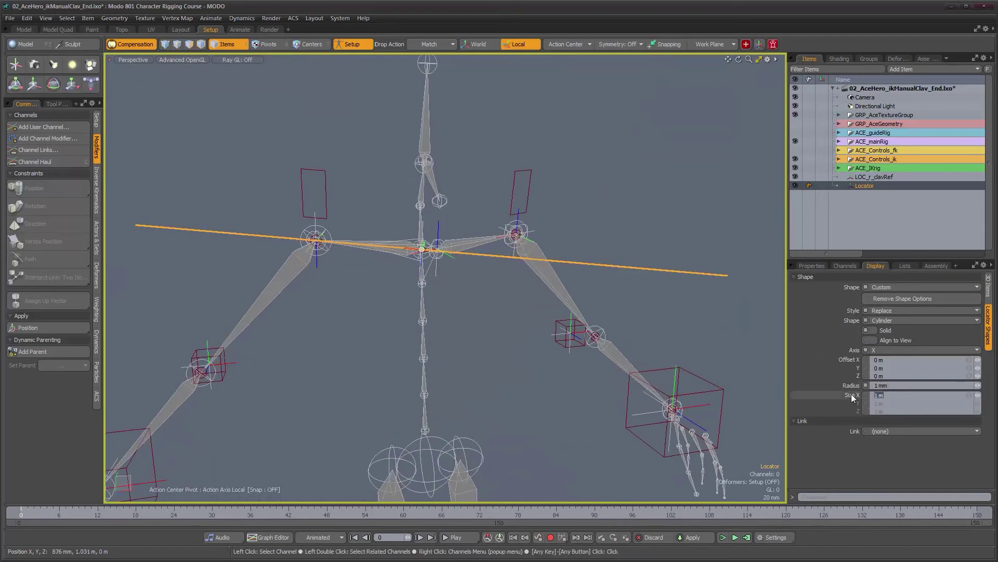
type("100mm")
key("Return")
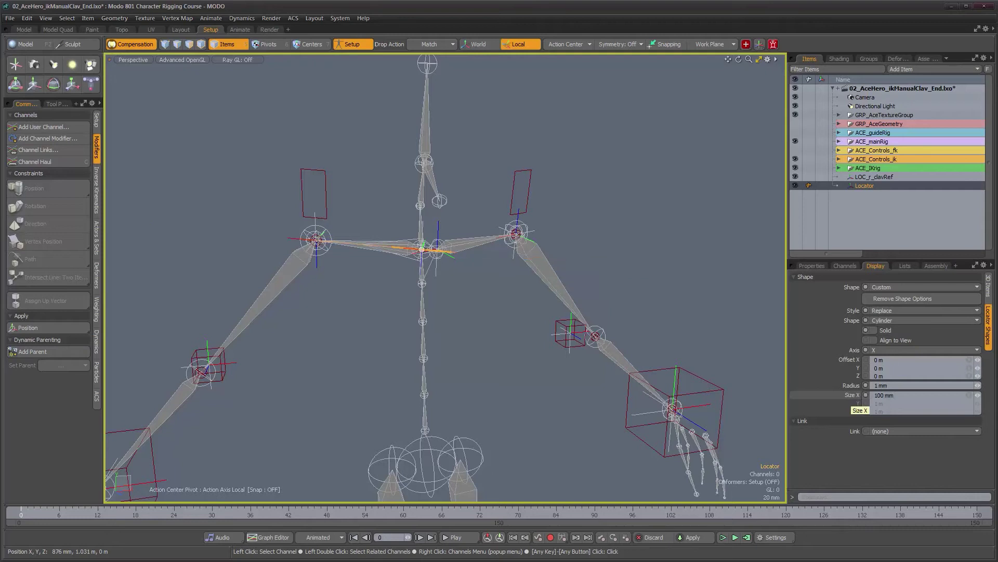
left_click(853, 397)
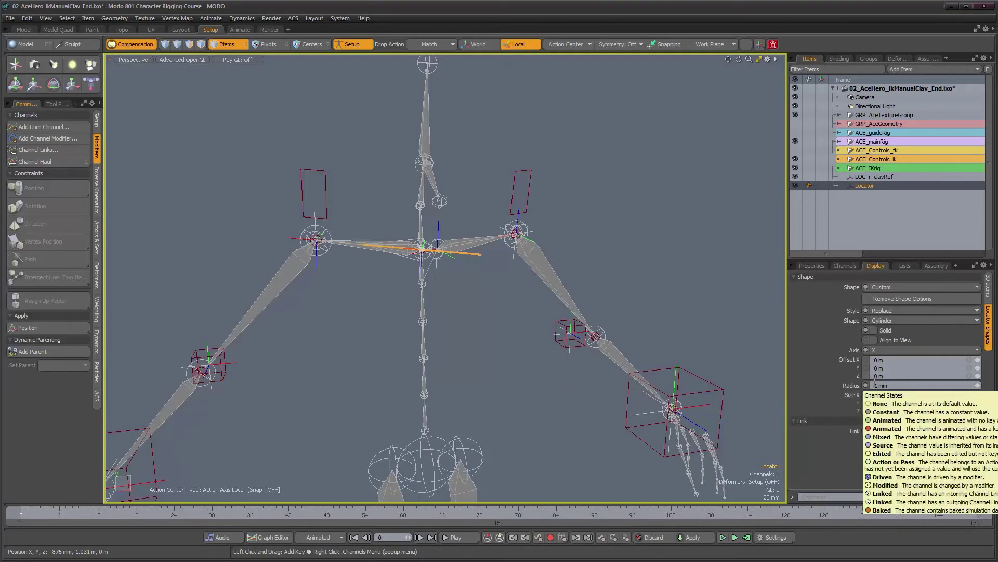
left_click(853, 360)
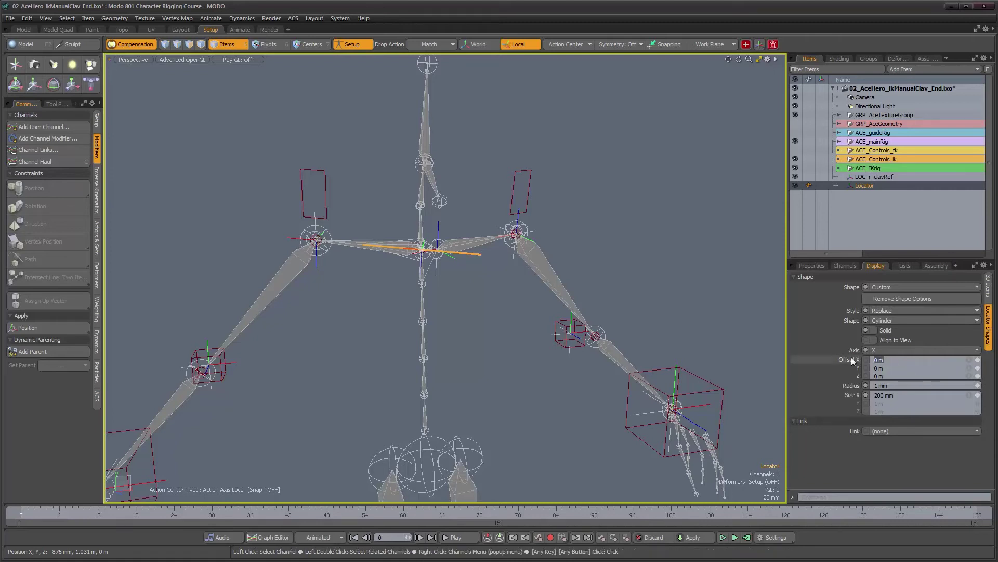
left_click_drag(688, 326, 477, 319, "alt")
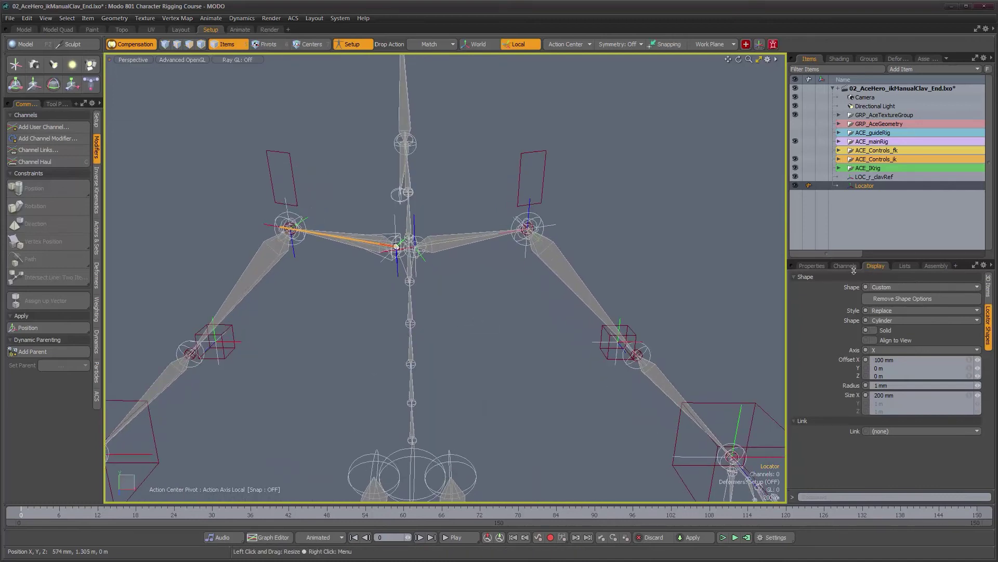
Add draw options to the cylinder locator, set a turquoise user wireframe color (0.19, 1.0, 0.86), and deselect it
left_click(988, 286)
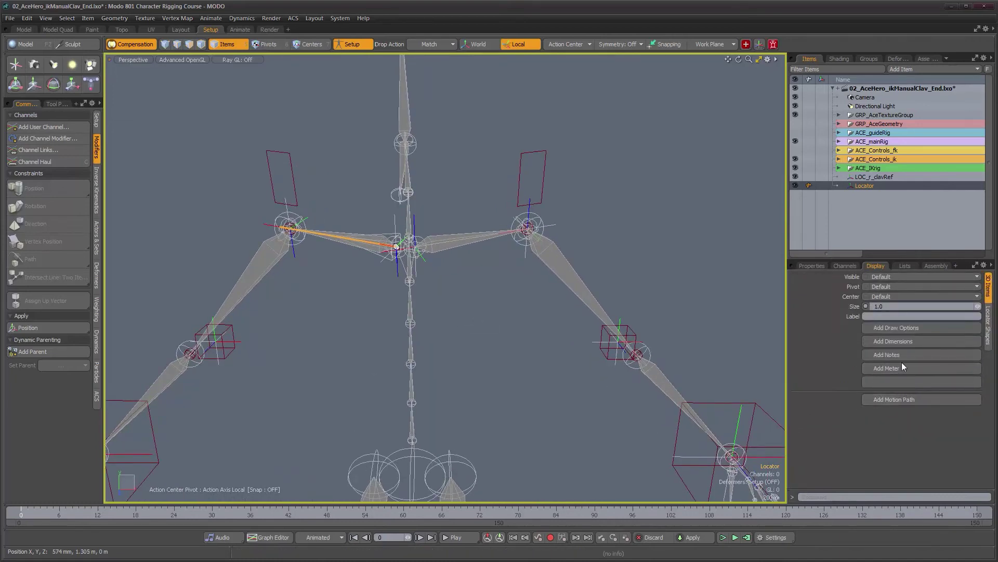
left_click(900, 329)
left_click(894, 404)
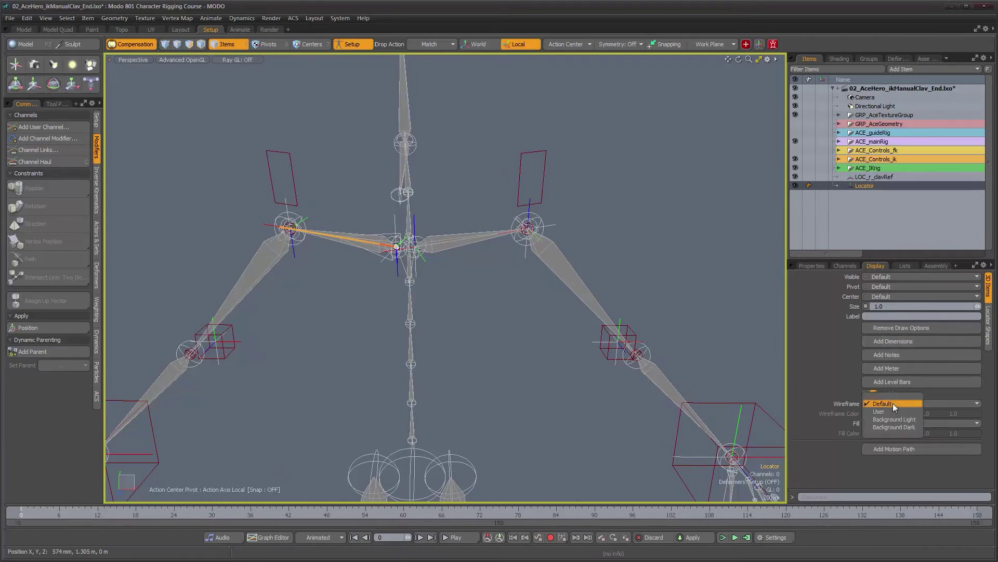
left_click(894, 412)
left_click(895, 414)
left_click_drag(574, 329, 560, 337)
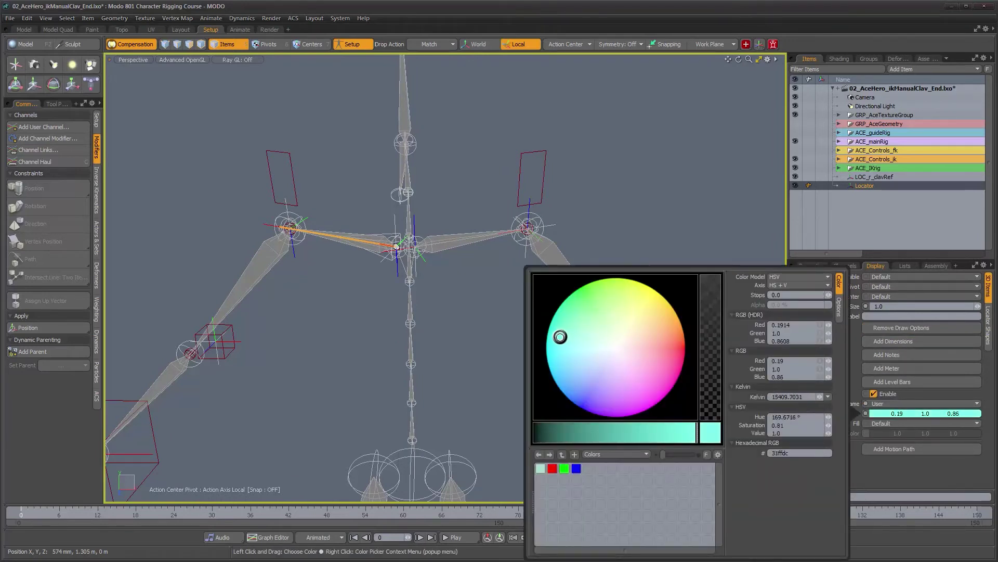
left_click(473, 340)
left_click_drag(473, 339, 492, 325, "alt")
middle_click_drag(512, 326, 586, 267, "alt")
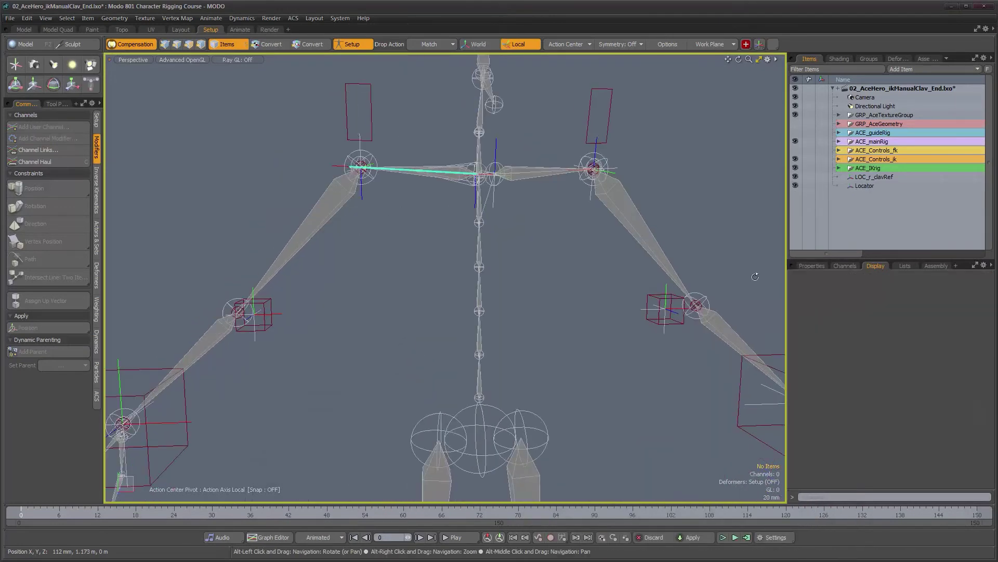
Rename the turquoise cylinder locator as CNS_r_clavicleArmAim
left_click(862, 187)
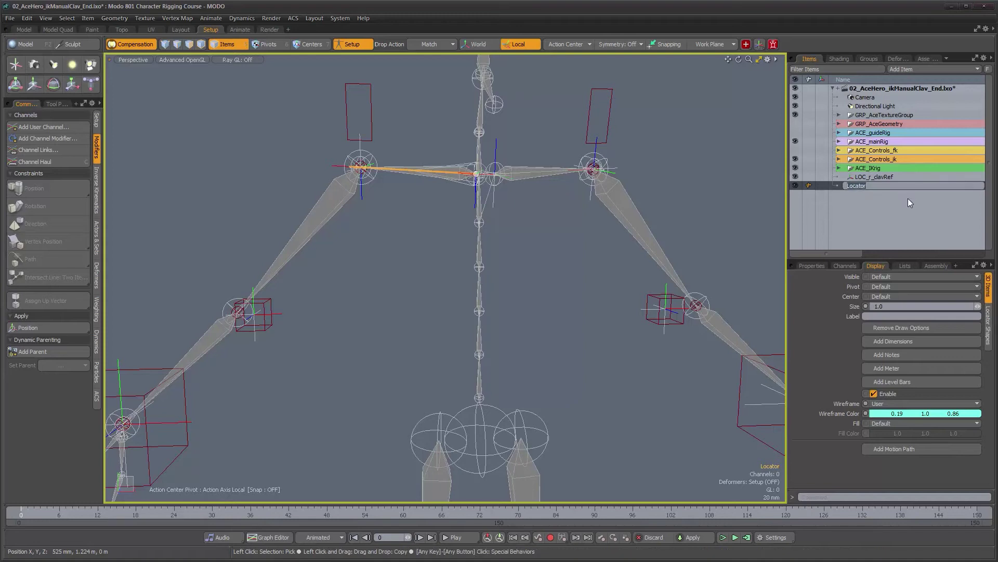
type("CNS_r_clavicleArmAim")
key("Return")
left_click_drag(591, 289, 562, 123, "alt")
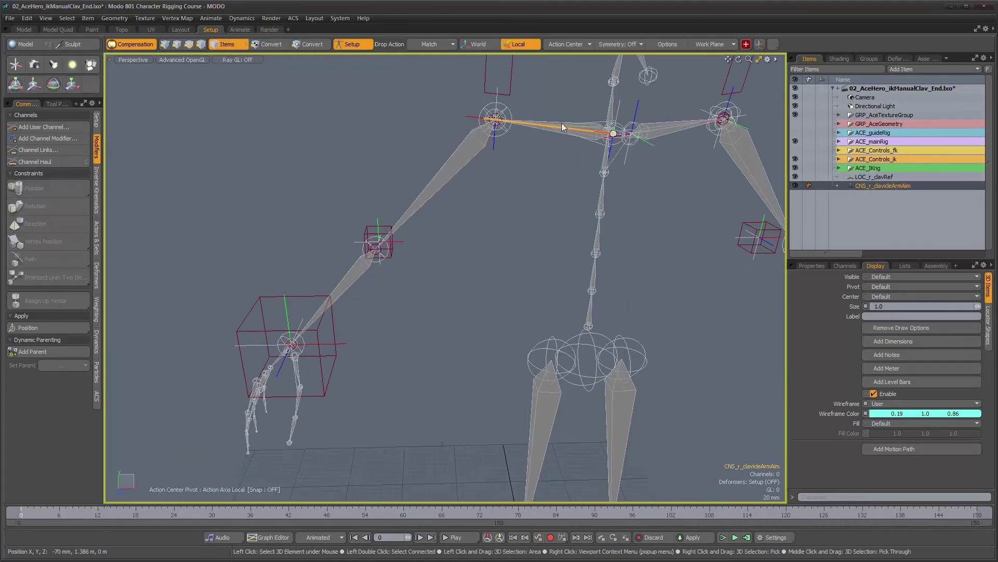
left_click_drag(490, 236, 442, 296, "alt")
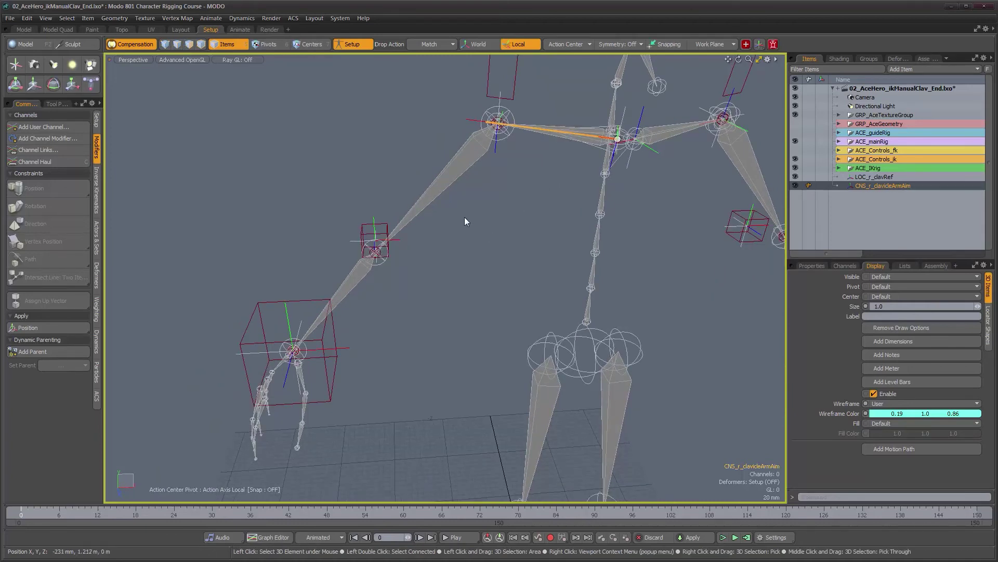
Add a direction constraint that aims CNS_r_clavicleArmAim at the right hand control CTL_r_IKarm
left_click(333, 395, "shift")
left_click_drag(397, 406, 399, 383, "alt")
left_click_drag(423, 346, 417, 355, "alt+shift")
left_click(55, 226)
left_click_drag(390, 354, 363, 335, "alt")
Test the clavicle aim constraint by moving CTL_r_IKarm, undo the move, and drop the tool
left_click(323, 392)
left_click_drag(322, 392, 355, 396, "alt")
key("w")
left_click_drag(338, 317, 315, 222)
key("ctrl+z")
left_click_drag(420, 219, 475, 184, "alt")
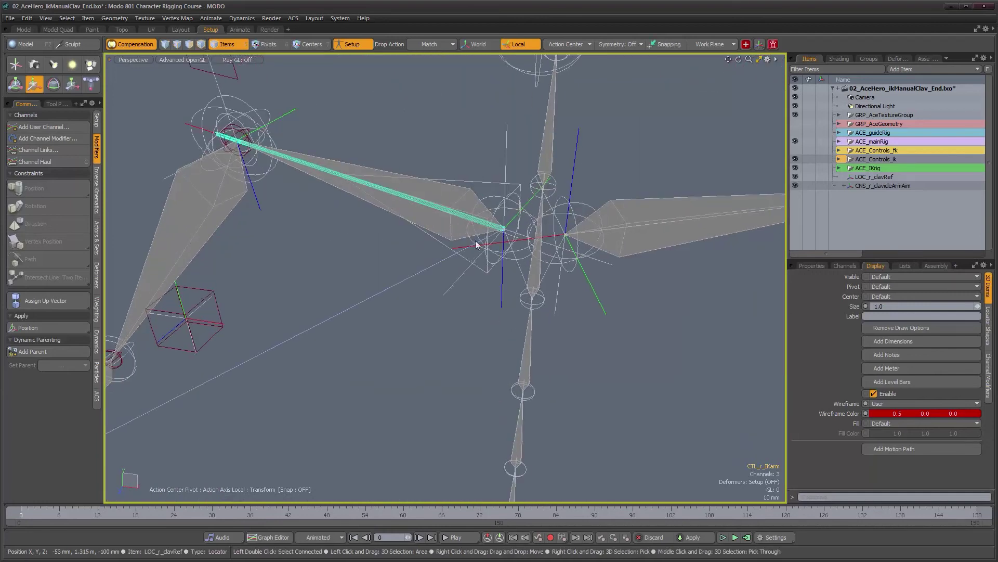
right_click_drag(476, 240, 453, 244, "alt")
left_click_drag(452, 244, 439, 248, "alt")
right_click_drag(438, 248, 415, 270, "alt")
middle_click_drag(489, 471, 481, 358, "alt")
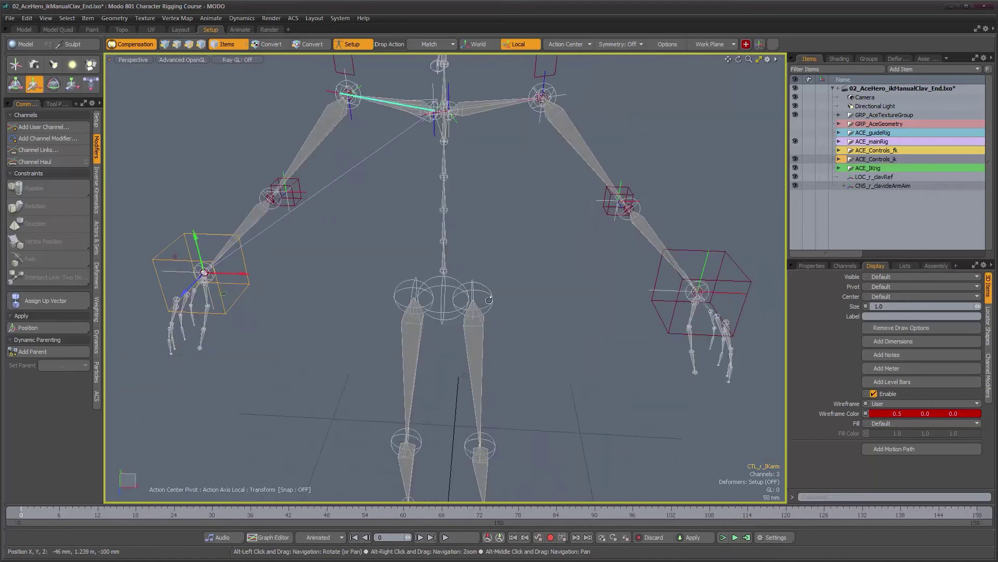
left_click_drag(481, 359, 488, 353, "alt")
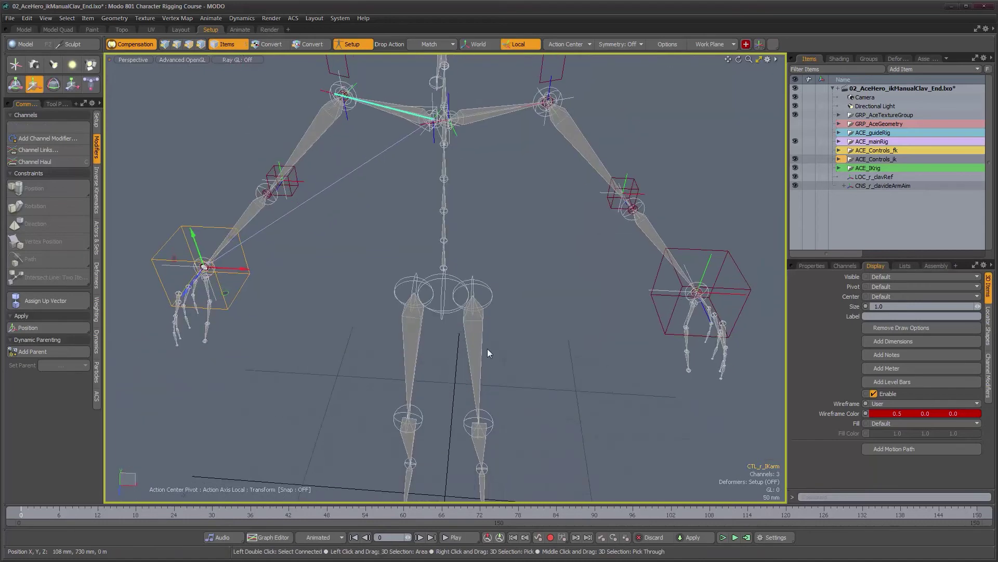
key("q")
Deselect CTL_r_IKarm, add a third locator, and match it to the right clavicle joint
left_click(554, 357)
key("n")
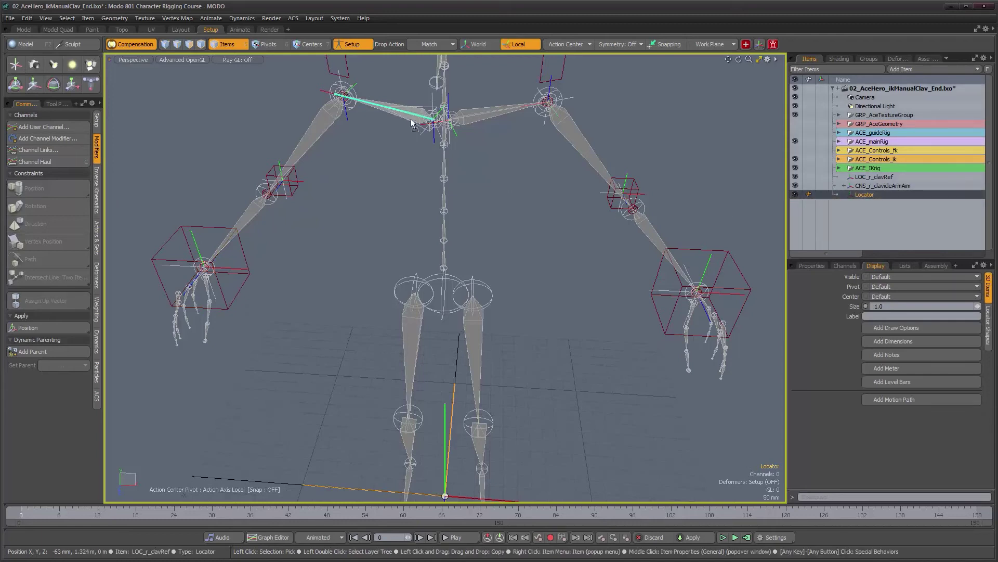
left_click_drag(411, 122, 411, 123)
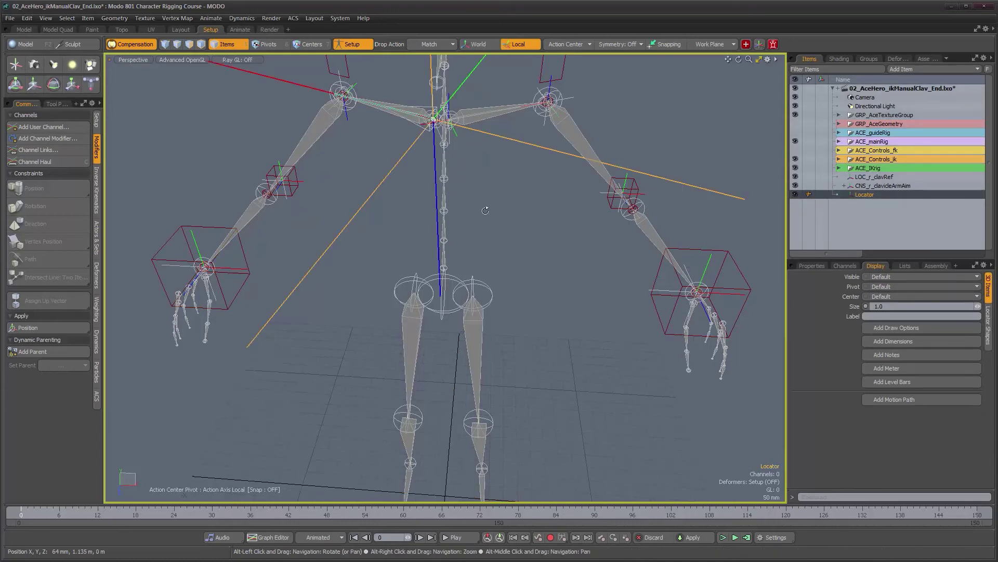
Give the third locator a custom, non-solid Box shape that replaces the default locator display
left_click(847, 266)
left_click(876, 267)
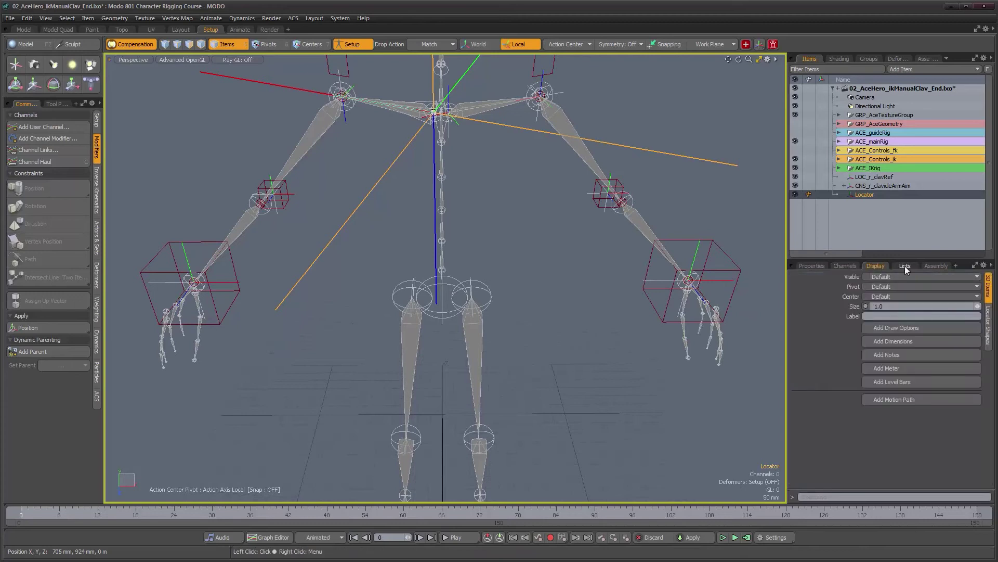
left_click(905, 266)
left_click(875, 266)
left_click(910, 288)
left_click(911, 295)
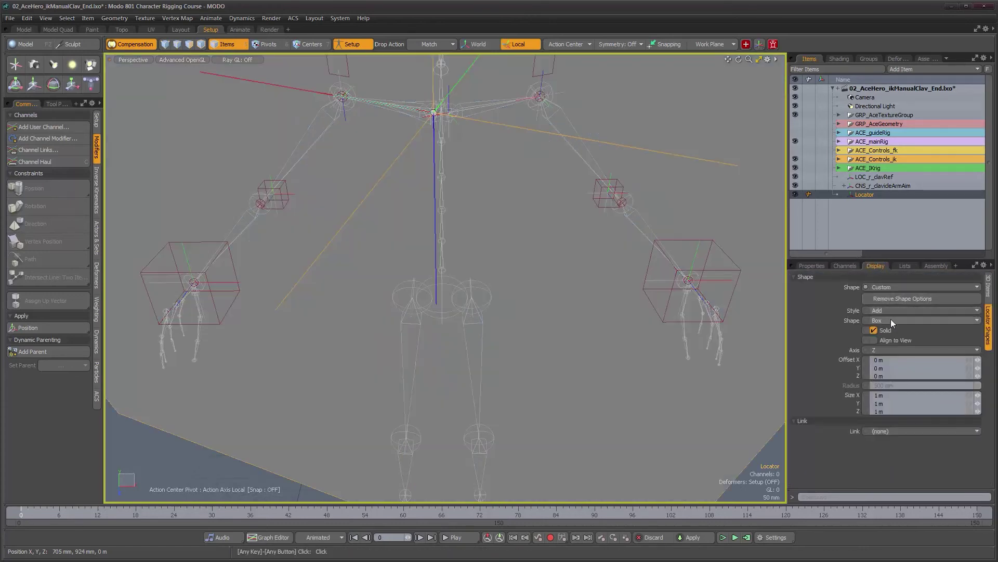
left_click(890, 310)
left_click(891, 302)
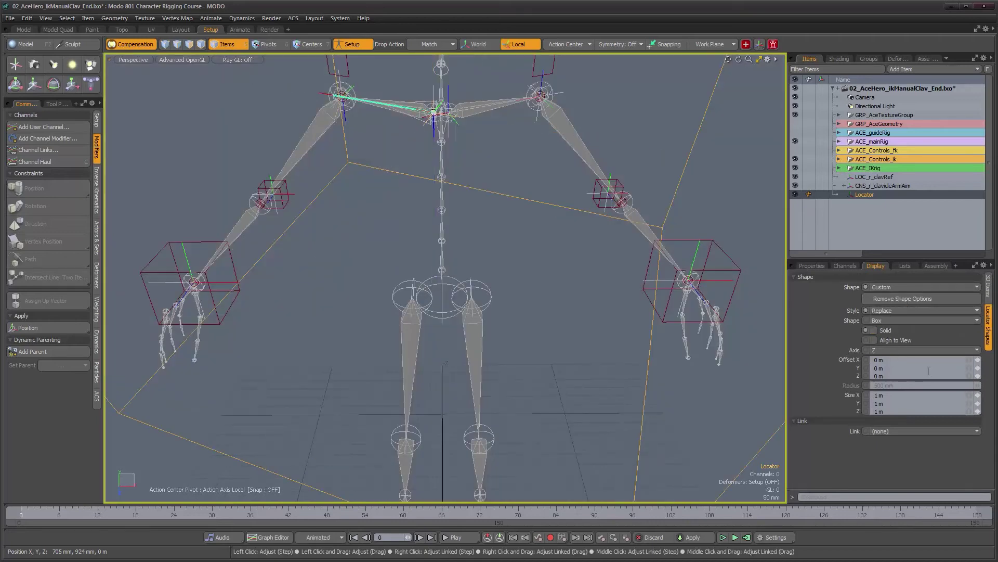
Shrink the third locator's box shape to about 17.1 mm in X, Y and Z
right_click_drag(977, 395, 958, 395)
left_click_drag(957, 395, 951, 396)
middle_click_drag(416, 141, 419, 225, "alt")
right_click_drag(420, 225, 512, 223, "alt")
left_click_drag(437, 244, 444, 299, "alt")
right_click_drag(465, 304, 436, 273, "alt")
left_click_drag(435, 273, 448, 275, "alt")
right_click_drag(448, 276, 468, 276, "alt")
middle_click_drag(468, 275, 428, 238, "alt")
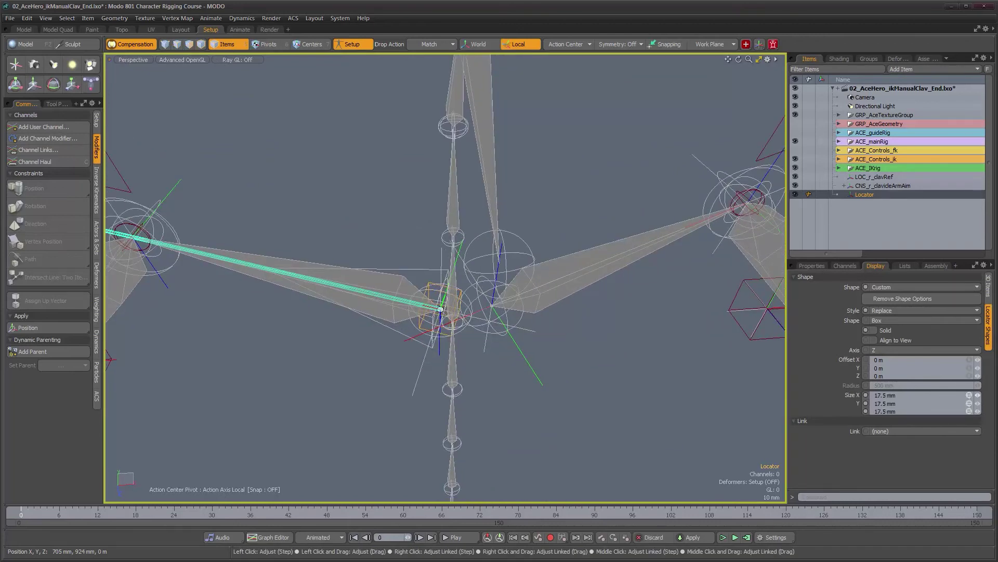
left_click_drag(568, 363, 566, 329, "alt")
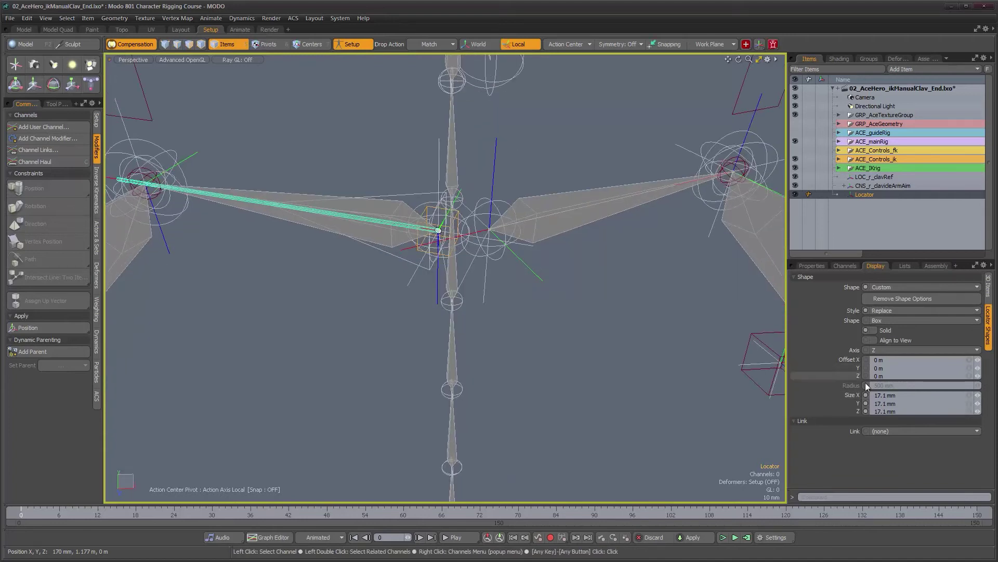
Add draw options to the box locator, set an orange-yellow user wireframe color (1.0, 0.59, 0.0), and deselect it
left_click(988, 285)
left_click(909, 328)
left_click(903, 404)
left_click(903, 412)
left_click(900, 415)
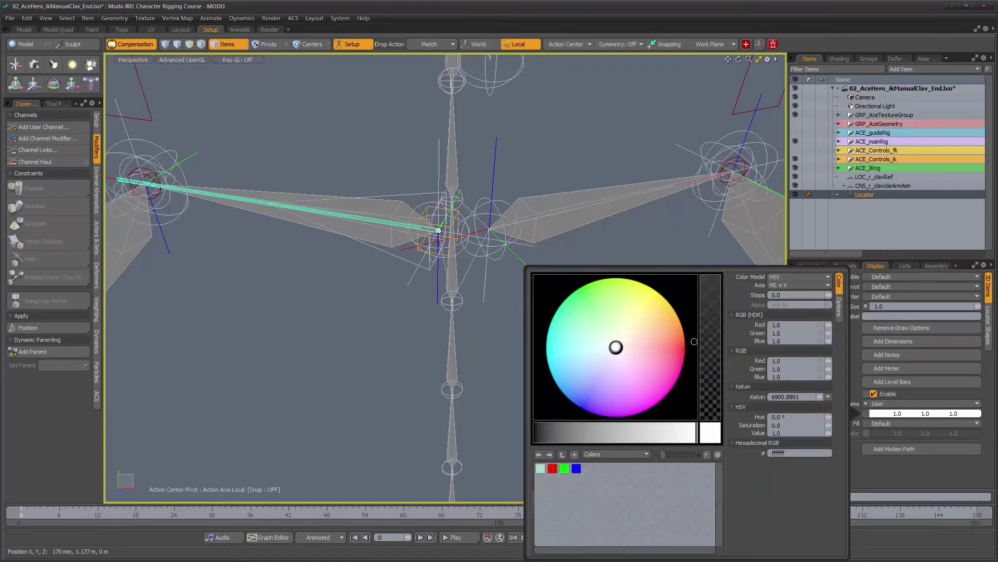
left_click_drag(655, 305, 669, 304)
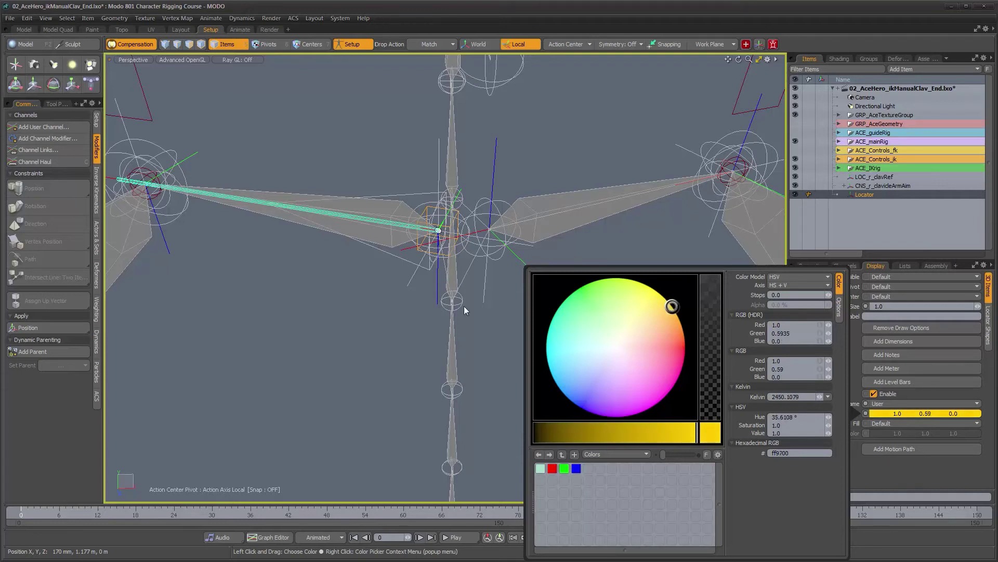
left_click(304, 314)
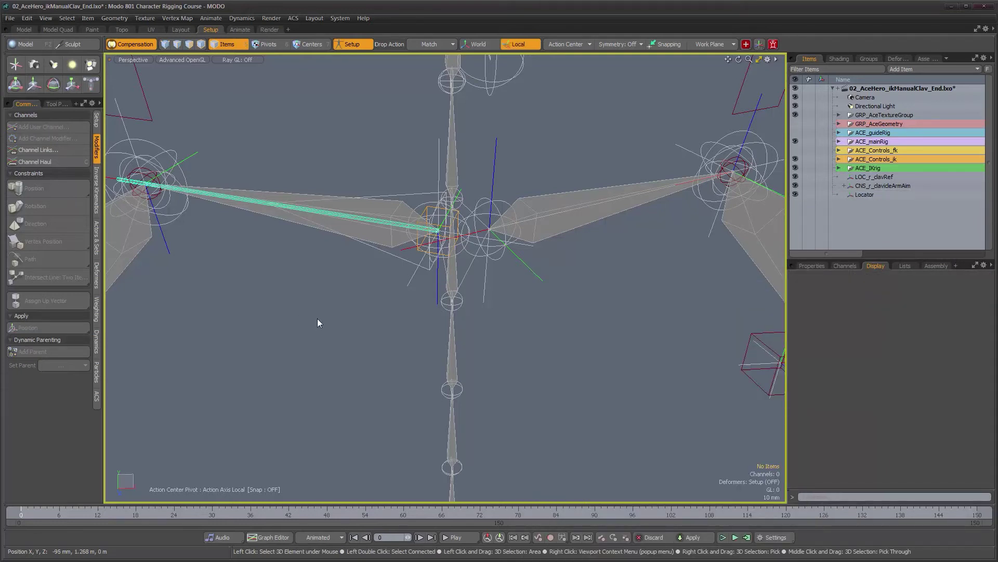
Change the orange box locator's user wireframe color to bright green (0.24, 1.0, 0.05) and deselect it
right_click_drag(380, 351, 336, 352, "alt")
left_click_drag(379, 352, 386, 289, "alt")
right_click_drag(372, 218, 417, 218, "alt")
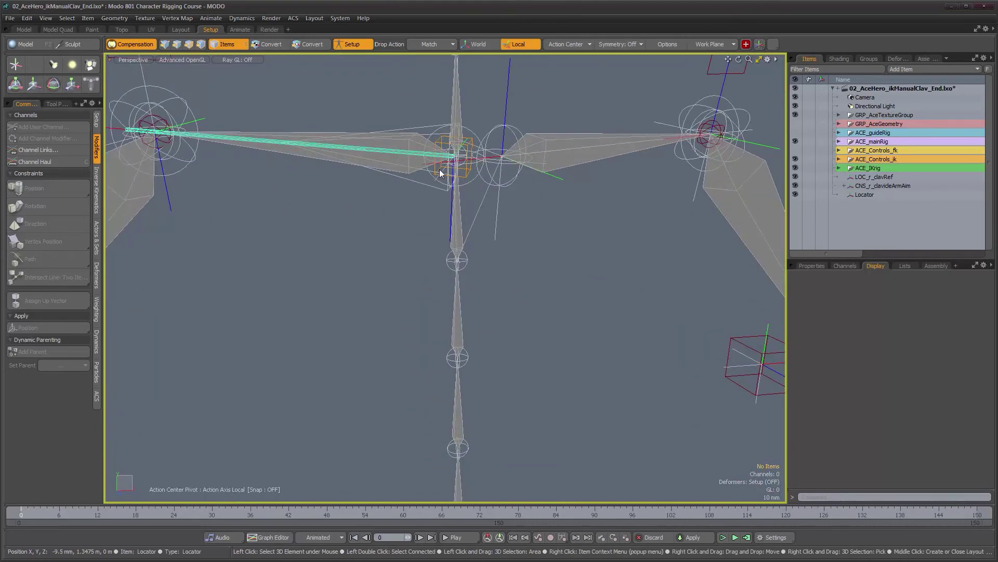
left_click(466, 176)
left_click_drag(530, 275, 525, 294, "alt+shift")
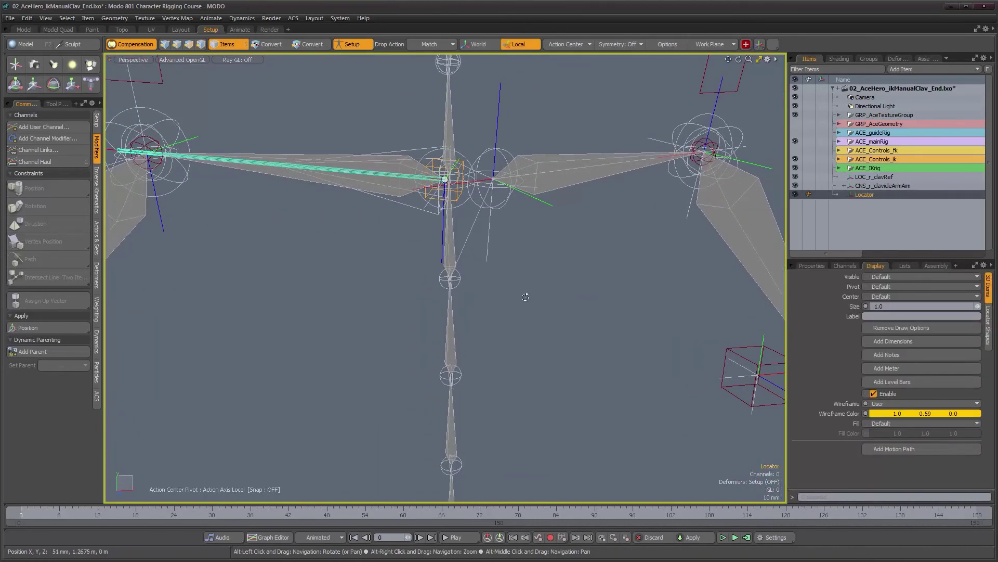
left_click(906, 413)
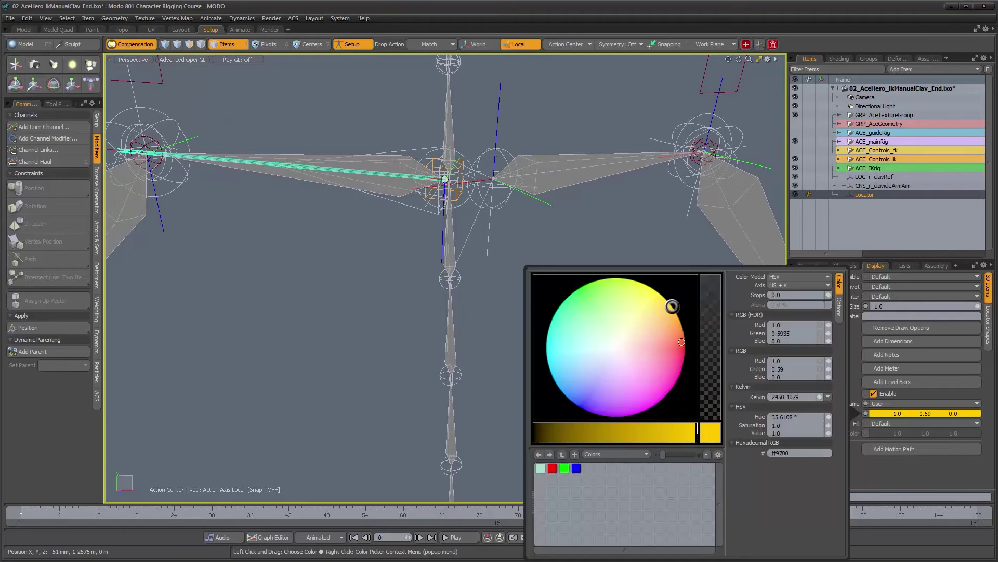
left_click(619, 284)
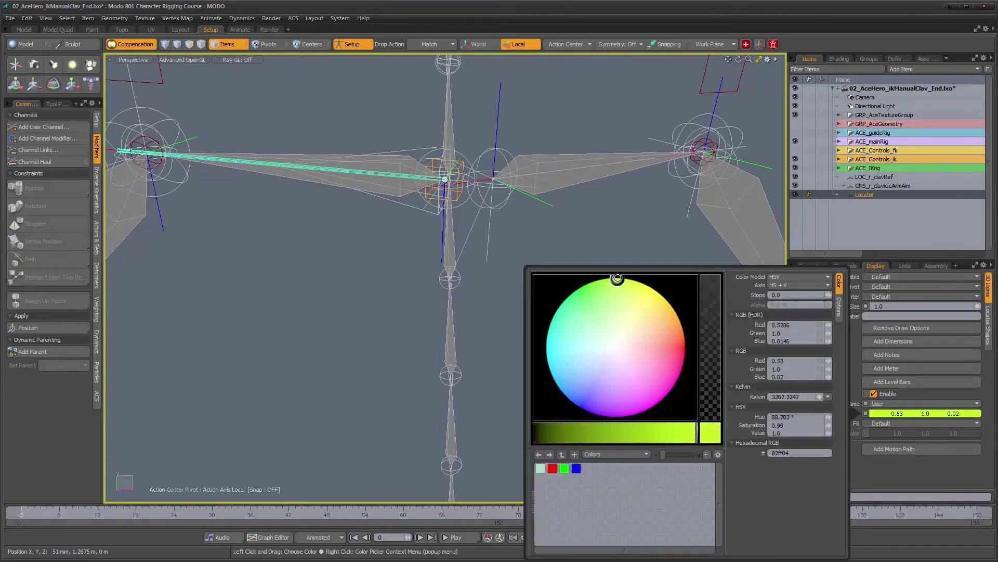
left_click_drag(617, 278, 593, 283)
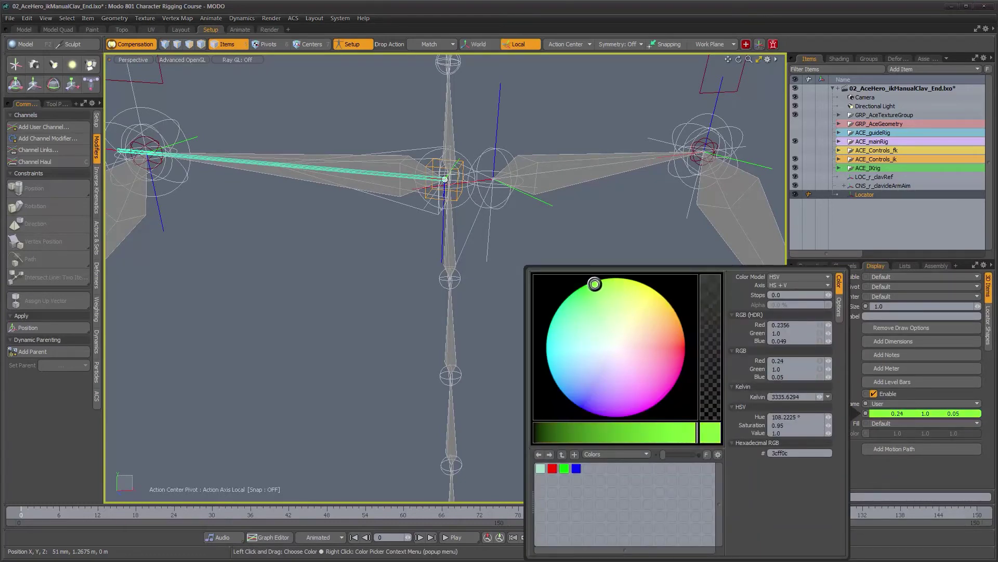
left_click(349, 308)
Examine the clavicle locators and both arm chains from several angles and distances
right_click_drag(569, 390, 529, 383, "alt")
left_click_drag(530, 383, 473, 380, "alt")
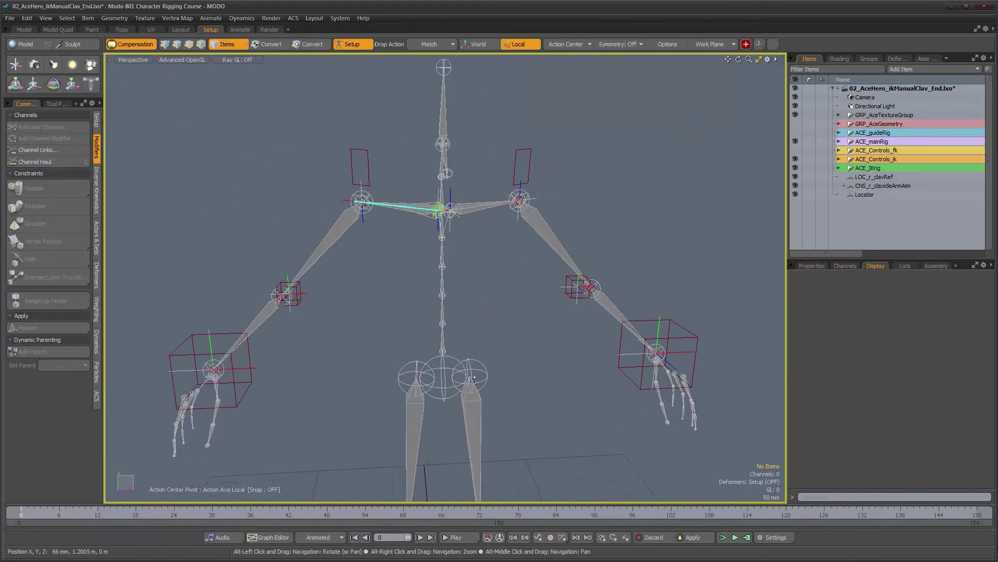
left_click_drag(443, 310, 435, 212, "alt")
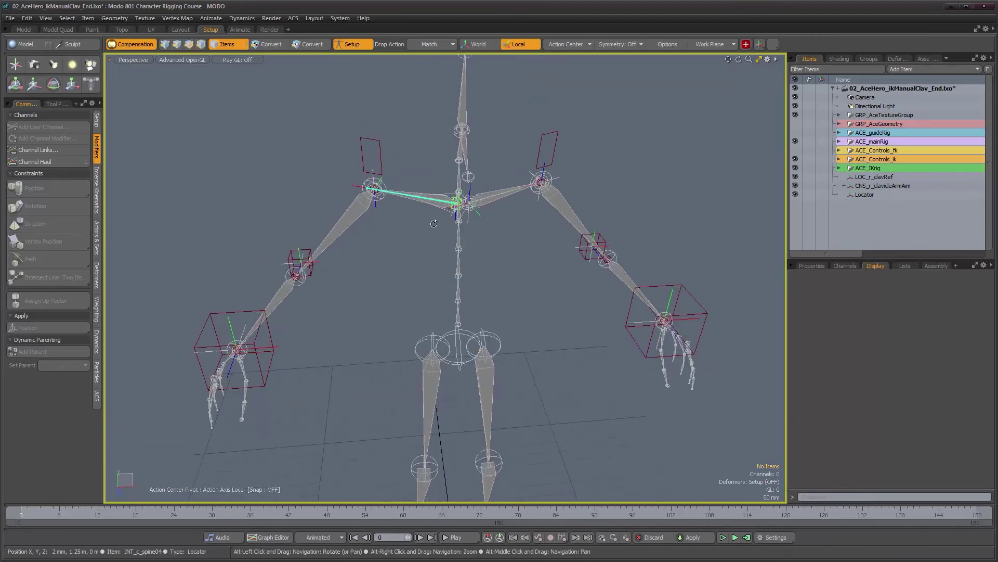
right_click_drag(435, 212, 473, 198, "alt")
middle_click_drag(473, 199, 431, 263, "alt")
right_click_drag(432, 263, 485, 260, "alt")
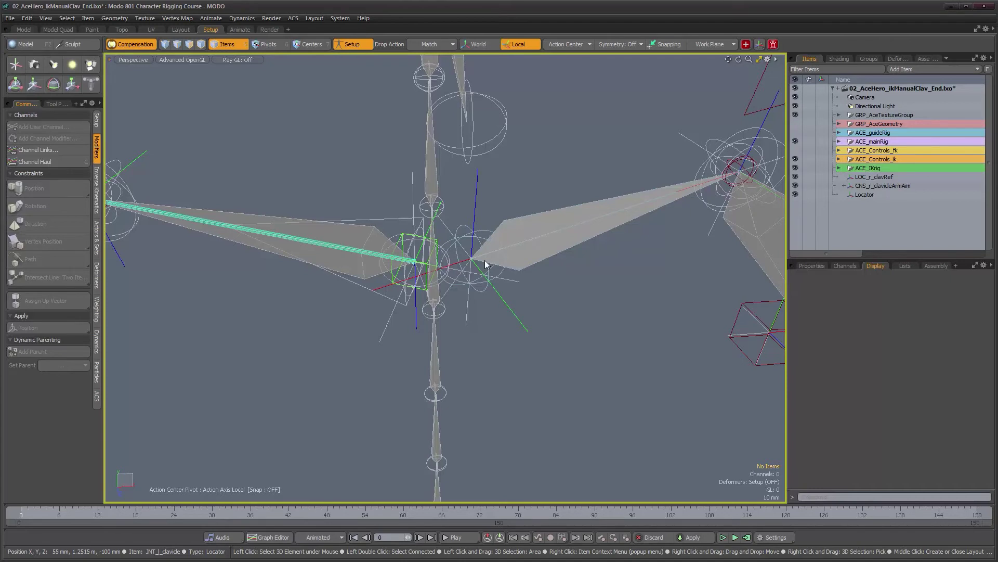
right_click_drag(544, 314, 511, 314, "alt")
middle_click_drag(511, 314, 504, 254, "alt")
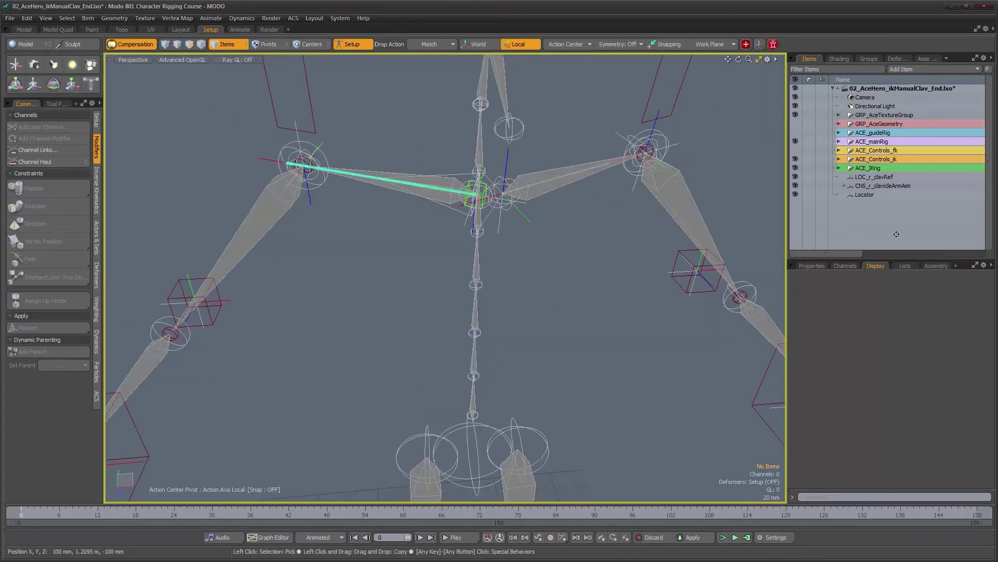
left_click_drag(534, 401, 534, 395, "alt")
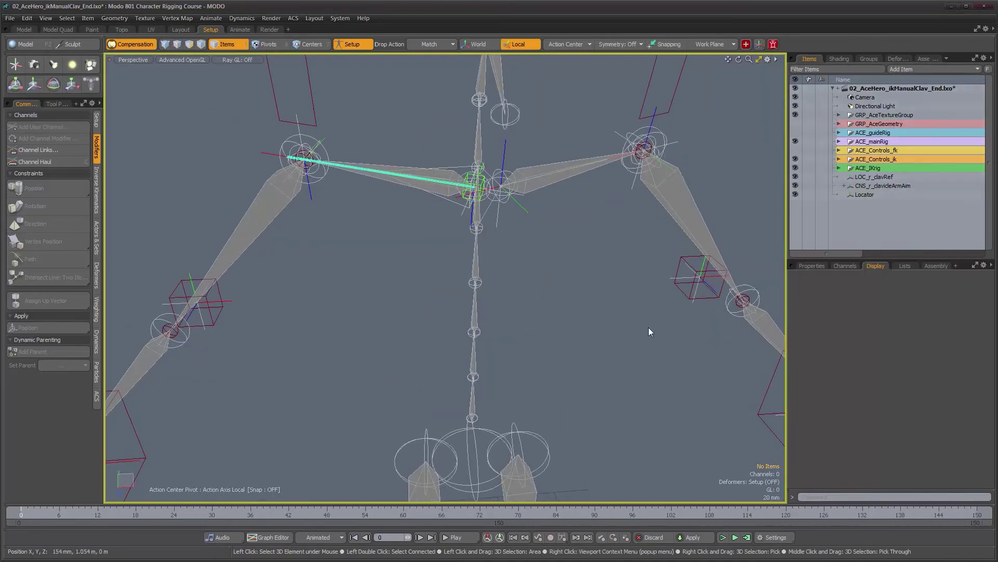
right_click_drag(728, 240, 630, 239, "alt")
middle_click_drag(629, 238, 598, 162, "alt")
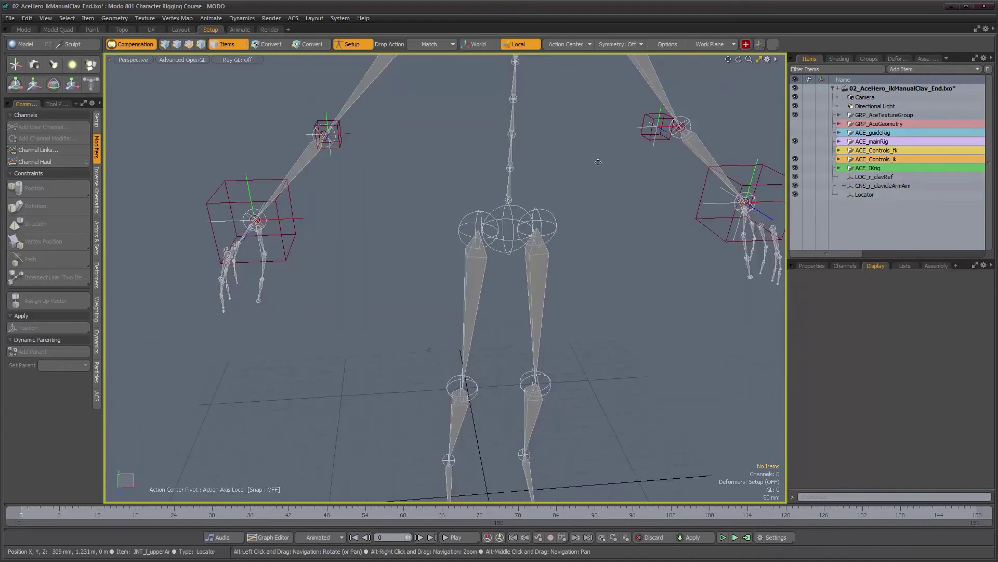
Add a Group Locator to the scene and name it GRP_r_autoClav
left_click(949, 71)
left_click(944, 117)
left_click_drag(666, 341, 540, 174, "alt")
right_click_drag(540, 174, 608, 203, "alt")
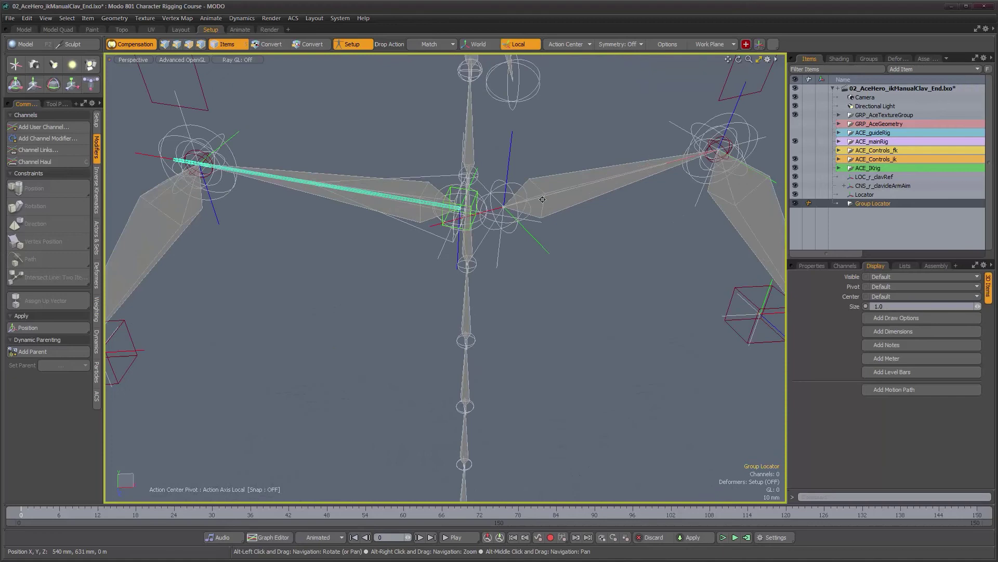
middle_click_drag(543, 199, 548, 297, "alt")
right_click_drag(548, 298, 578, 297, "alt")
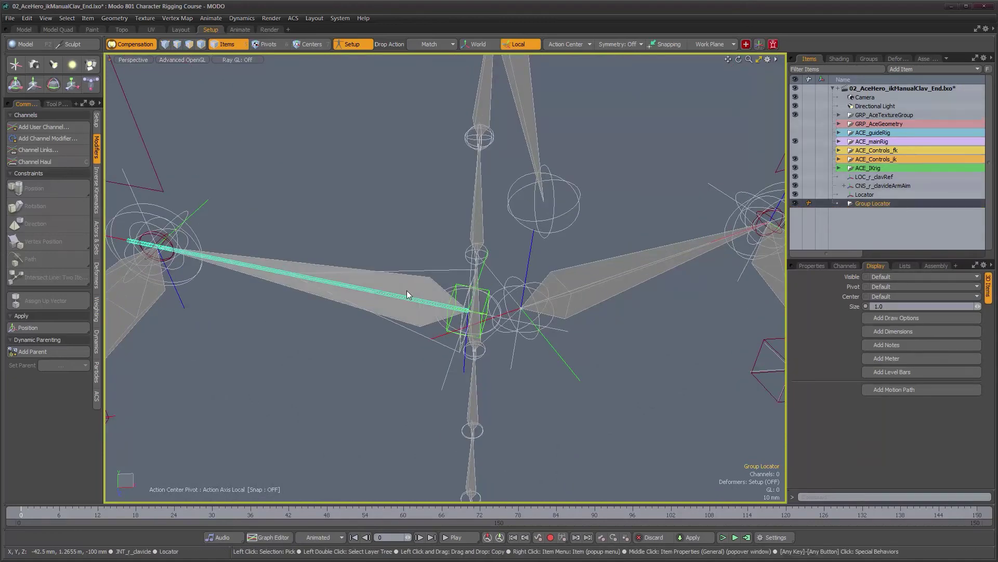
left_click_drag(406, 291, 441, 252, "alt")
key("w")
key("q")
double_click(879, 204)
type("GRP_r")
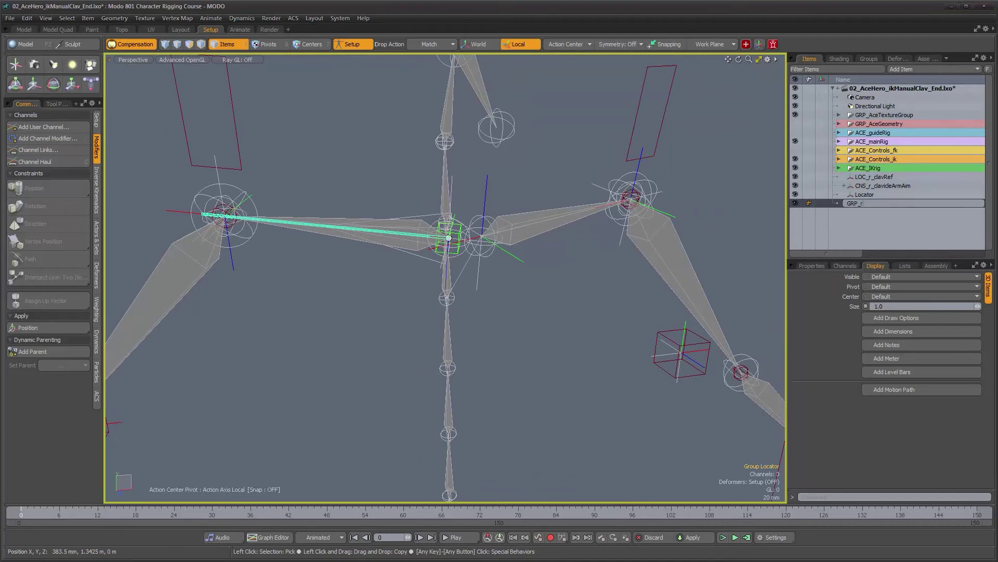
type("_autoClav")
key("Return")
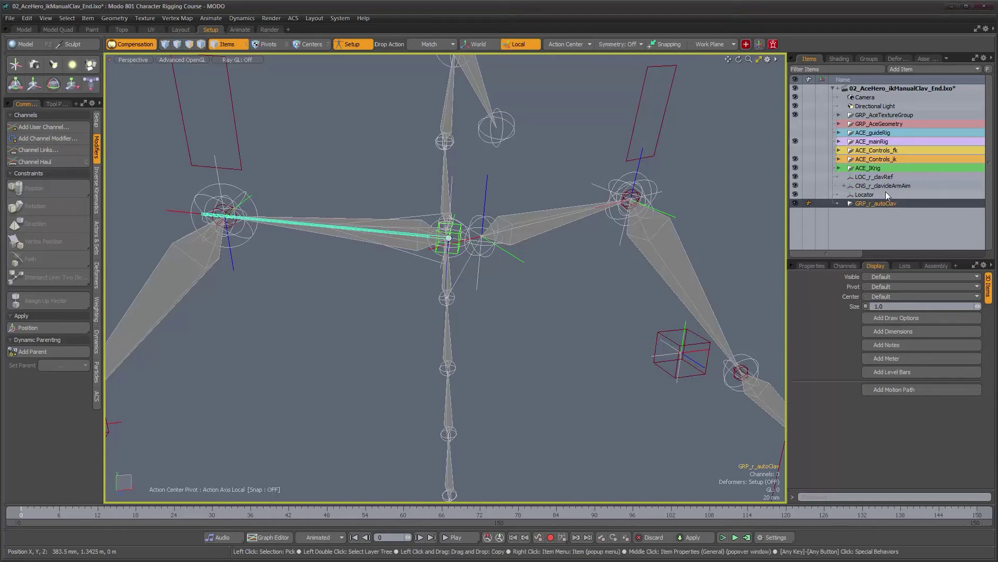
Parent LOC_r_clavRef, CNS_r_clavicleArmAim and the green box locator under GRP_r_autoClav and expand the group
left_click(871, 179)
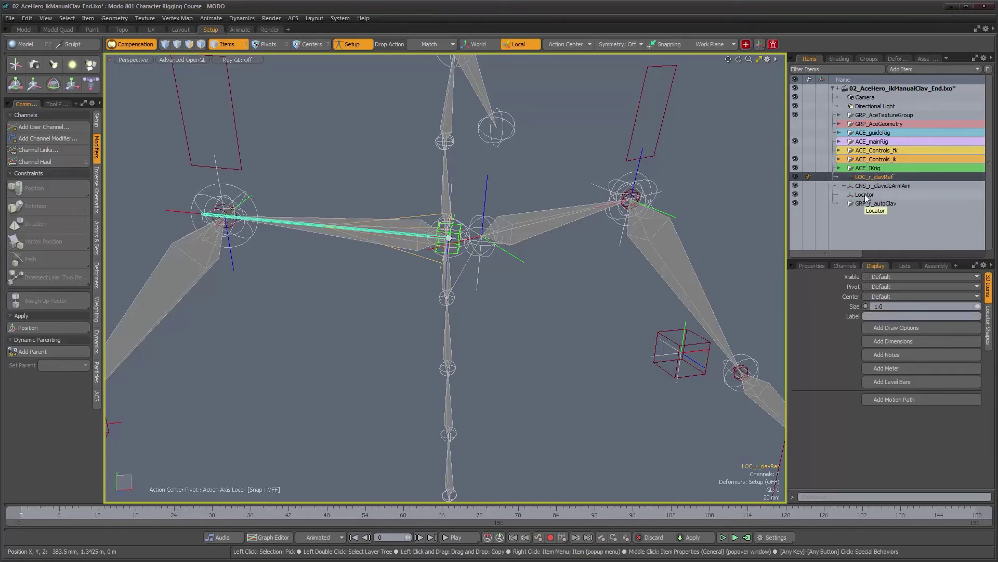
left_click(864, 195, "shift")
left_click_drag(862, 194, 857, 204)
left_click(839, 177)
Rename the green box locator as LOC_r_clavicleBlend
left_click(866, 187)
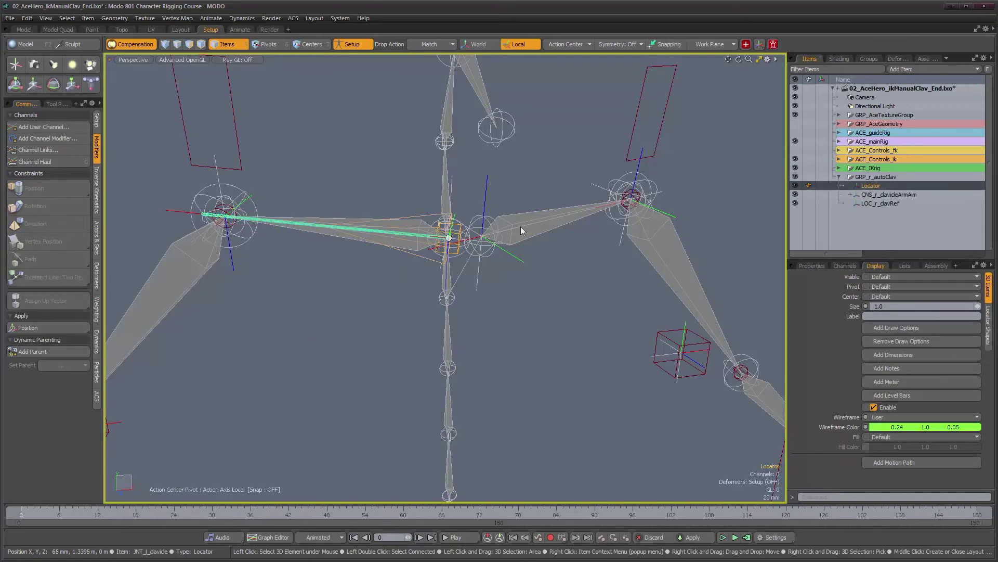
key("F2")
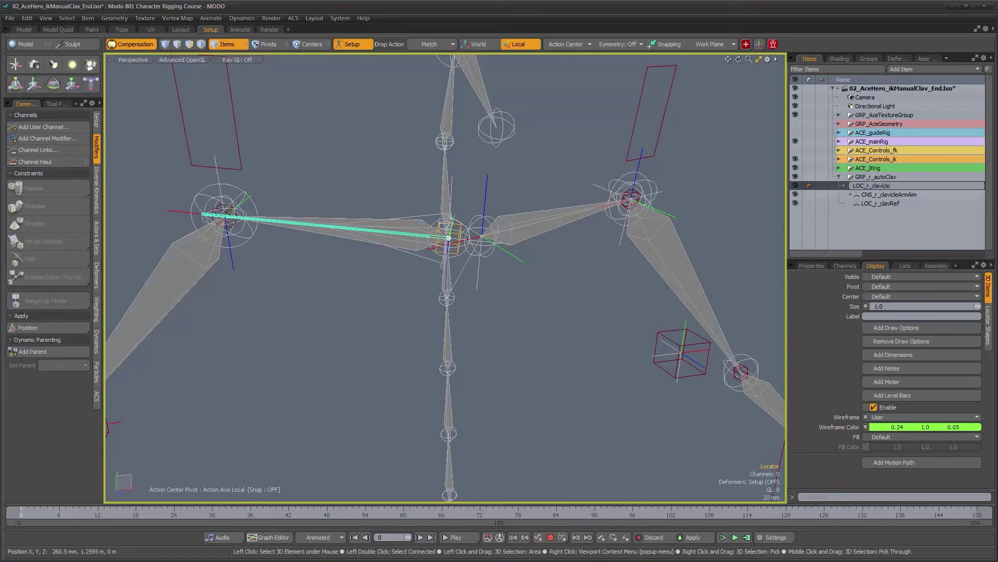
type("nd")
key("Return")
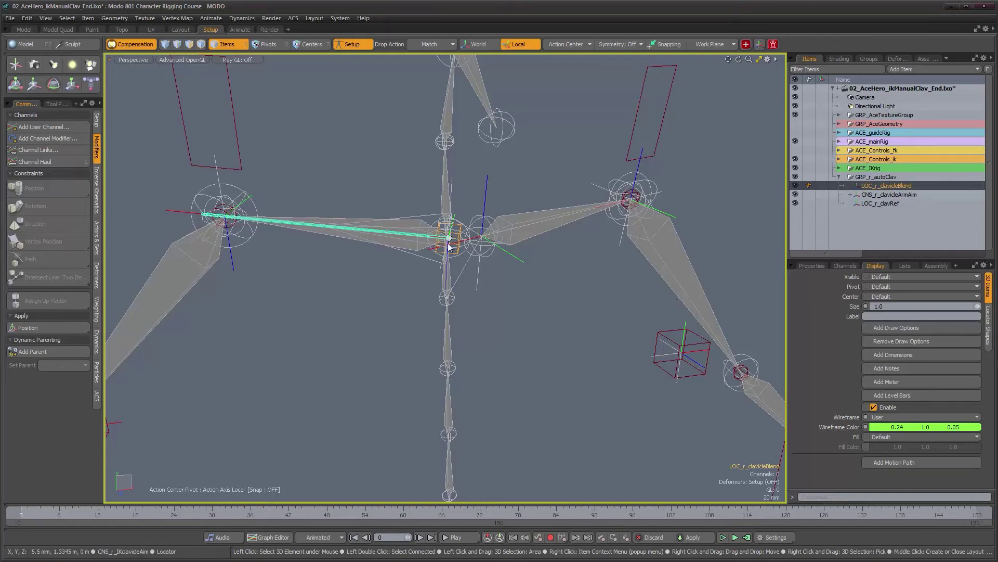
Inspect the clavicle reference locator and the arm-aim locator, including the aim line to the right hand control
left_click_drag(448, 243, 463, 307, "alt")
scroll(466, 309, "up", 3)
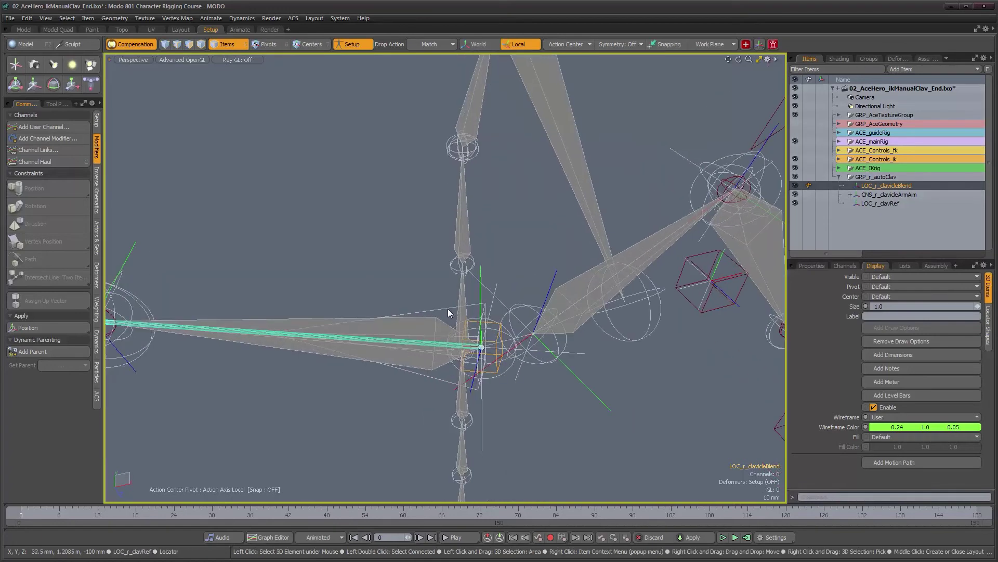
left_click(445, 308)
left_click_drag(459, 326, 587, 235, "alt")
left_click(436, 221)
left_click(217, 211)
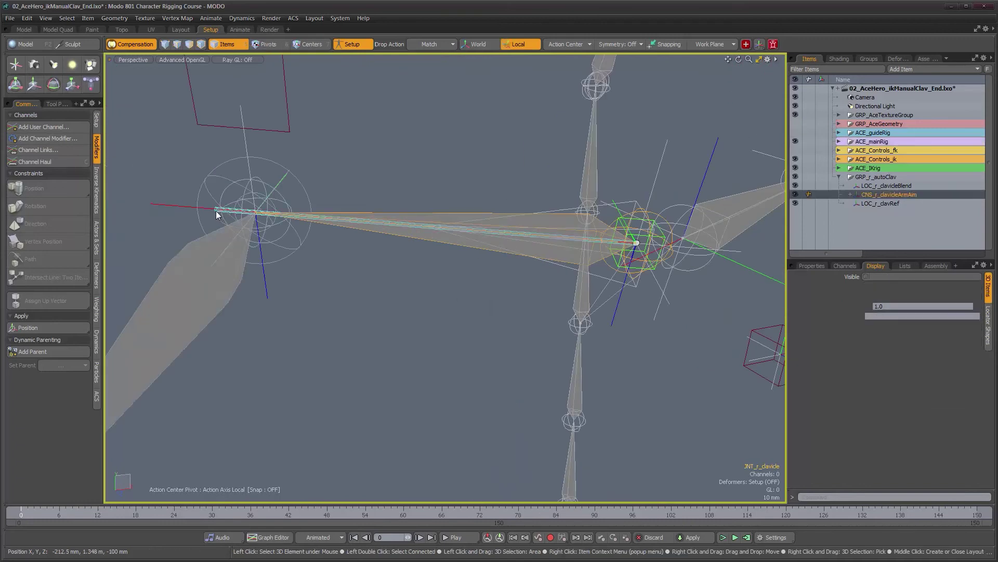
left_click_drag(478, 279, 384, 328, "alt")
scroll(441, 276, "down", 2)
scroll(416, 305, "down", 4)
left_click_drag(347, 365, 276, 400, "alt")
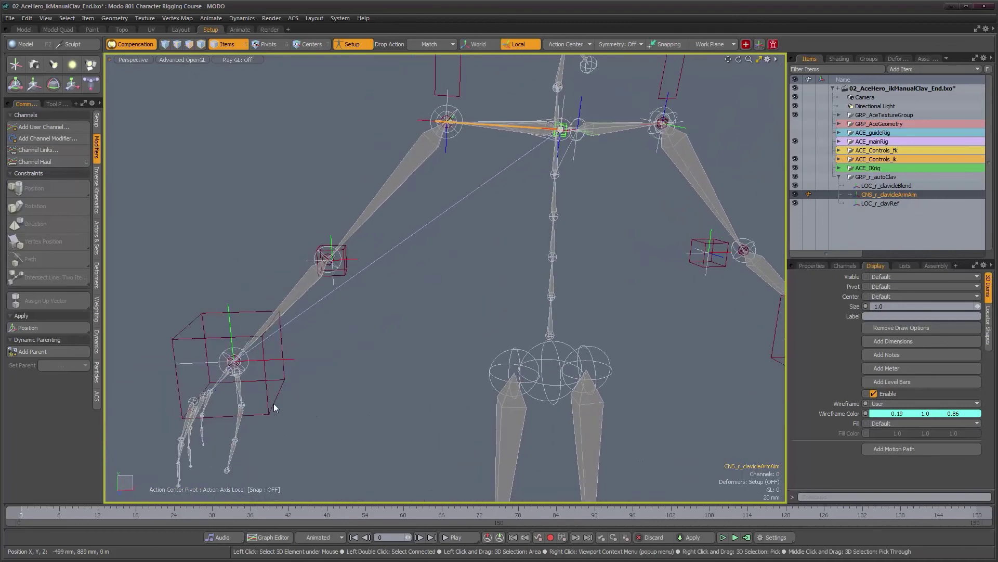
Select the right hand control CTL_r_IKarm and zero its position
left_click(274, 404)
middle_click_drag(361, 365, 373, 387, "alt")
key("w")
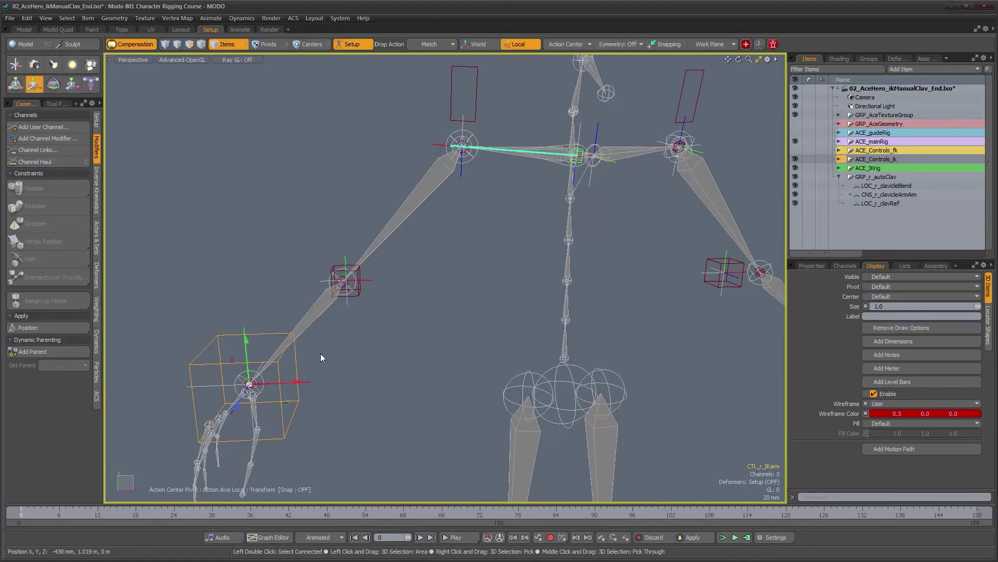
left_click(812, 266)
right_click_drag(597, 354, 375, 348, "alt")
left_click_drag(545, 330, 540, 328, "alt")
right_click_drag(539, 328, 551, 330, "alt")
key("Escape")
key("Escape")
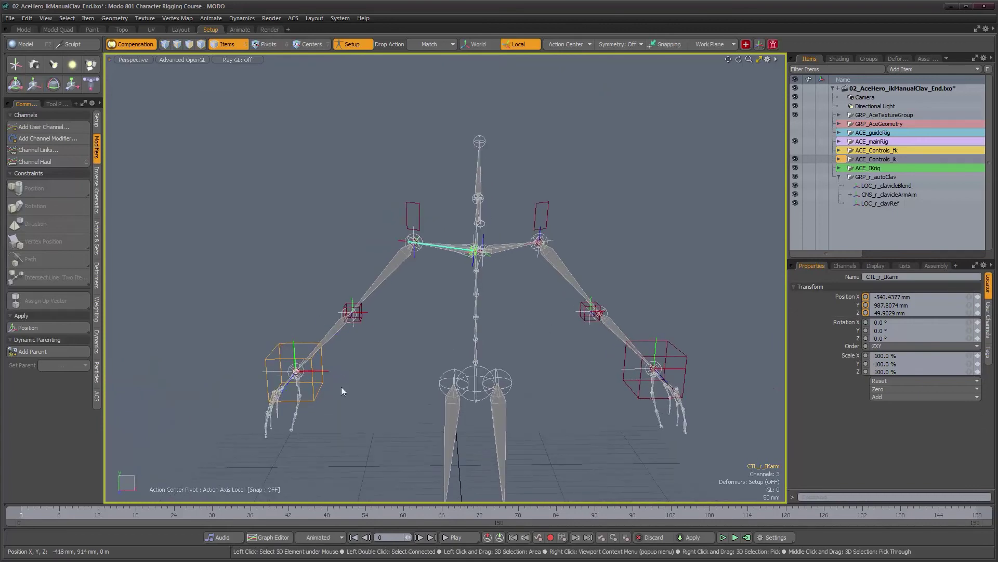
left_click(325, 381)
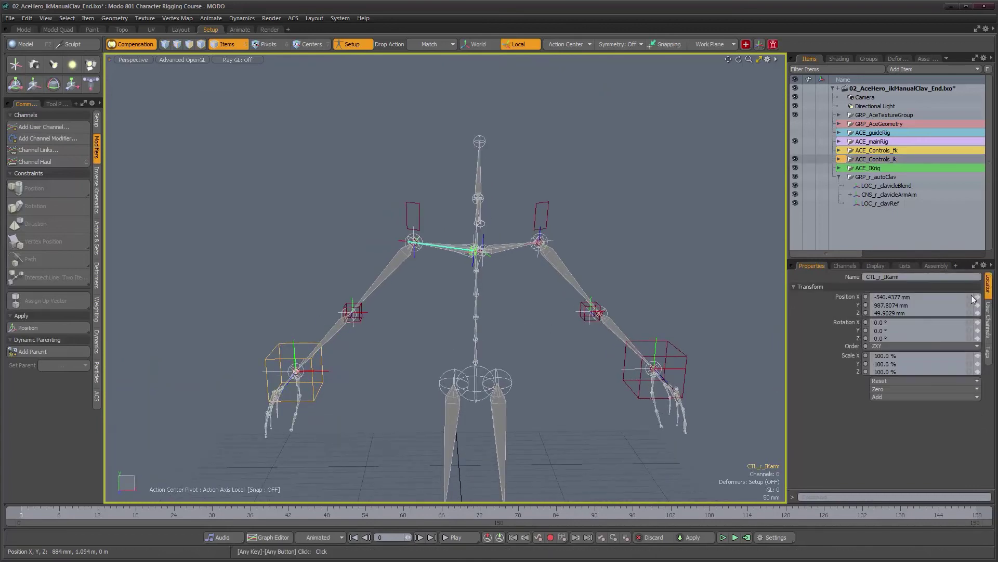
left_click(907, 389)
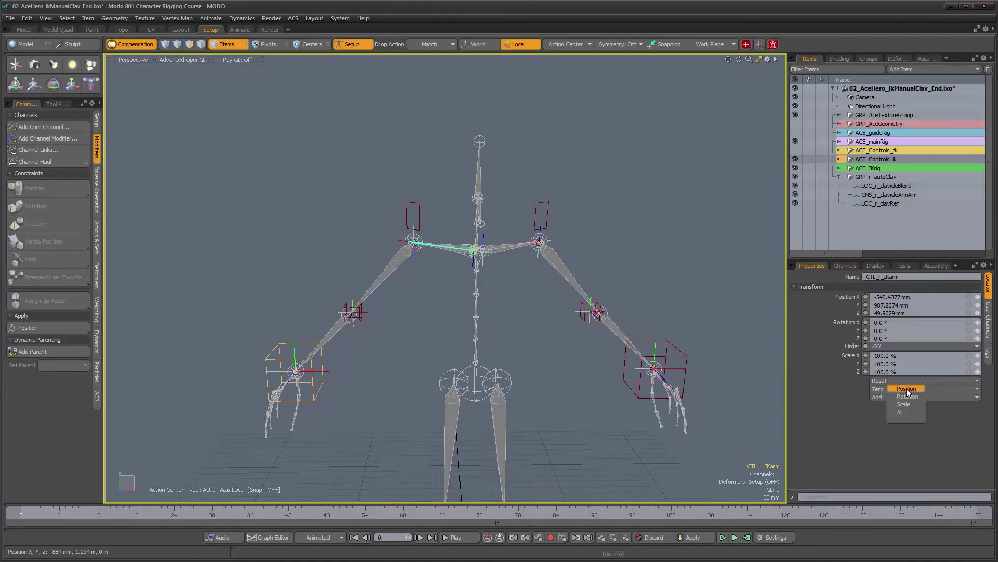
left_click(907, 387)
Zero the position of the left hand control CTL_l_IKarm
left_click(687, 356)
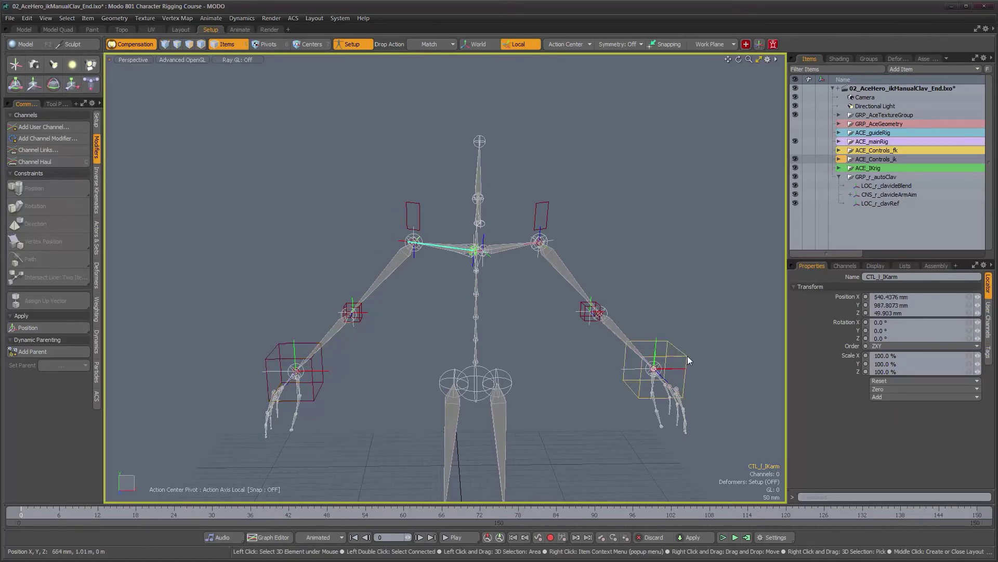
left_click(907, 389)
left_click(907, 389)
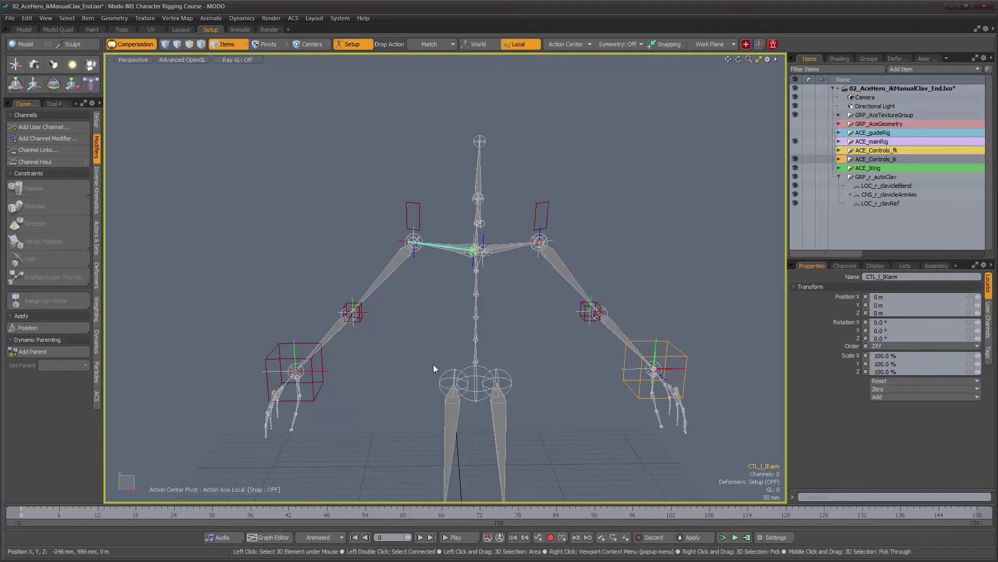
Zero the positions of CTL_l_armUpVector and CTL_r_armUpVector, and check the position values of both IK clavicle controls
left_click(581, 318)
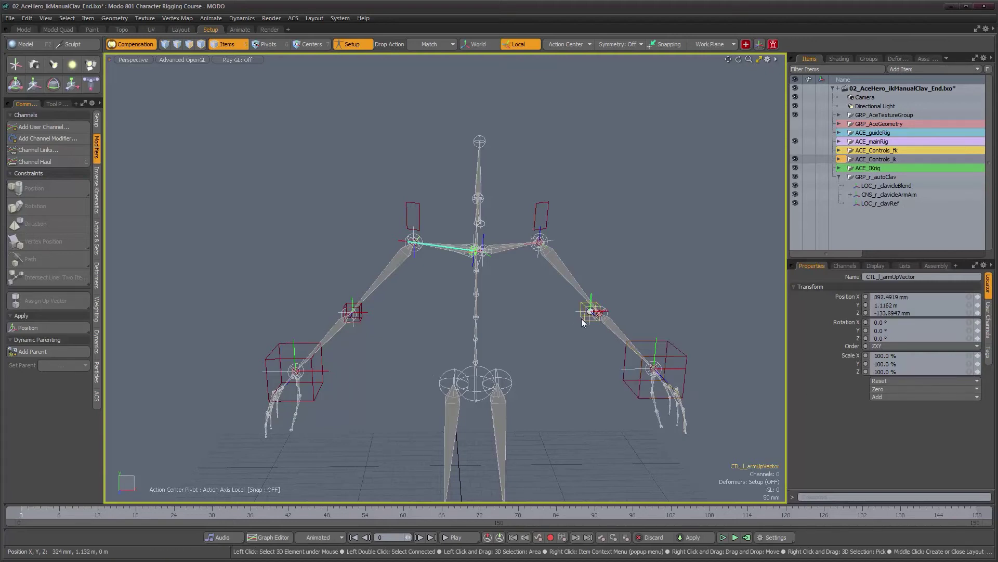
left_click(887, 389)
left_click(888, 391)
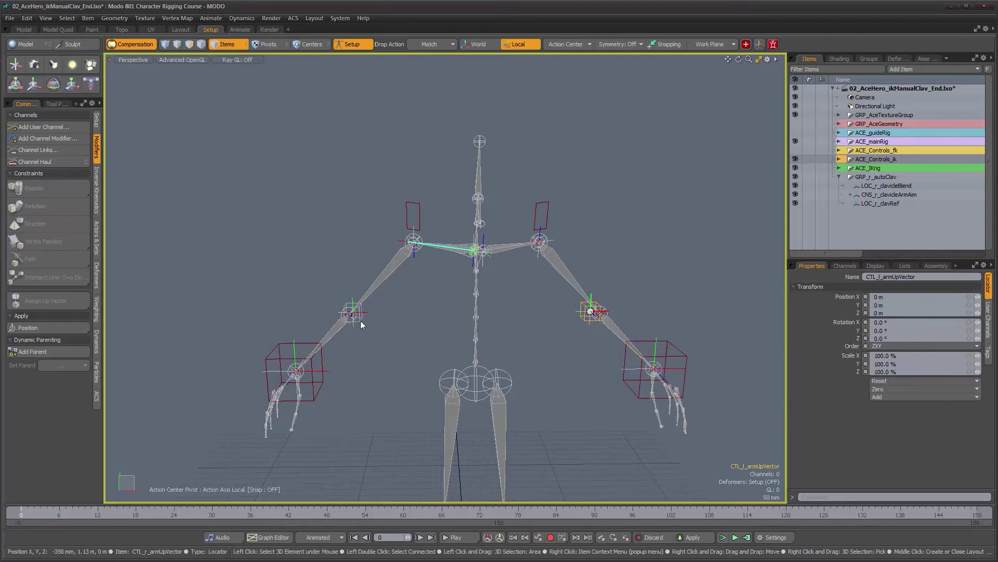
left_click(887, 388)
left_click(888, 389)
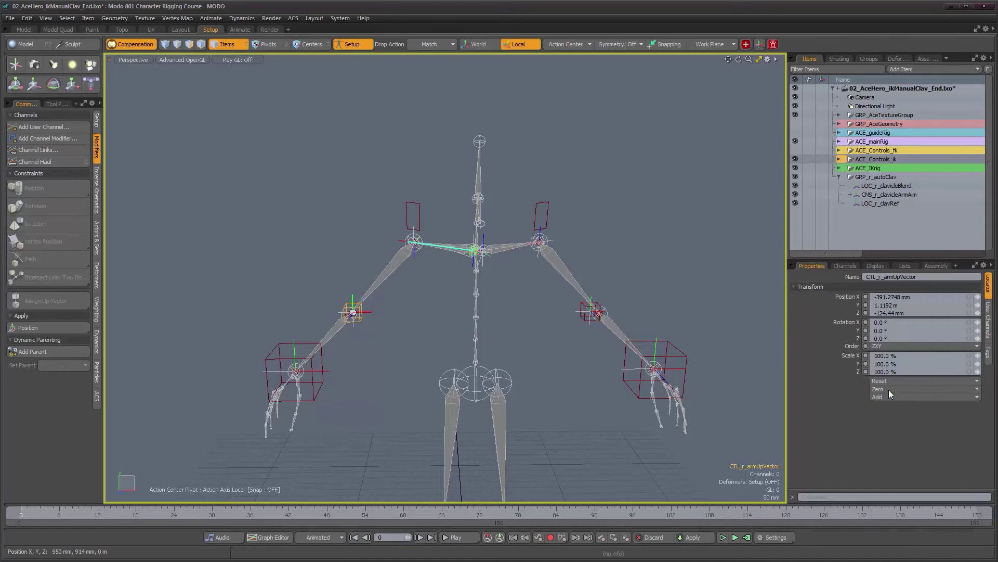
left_click(419, 213)
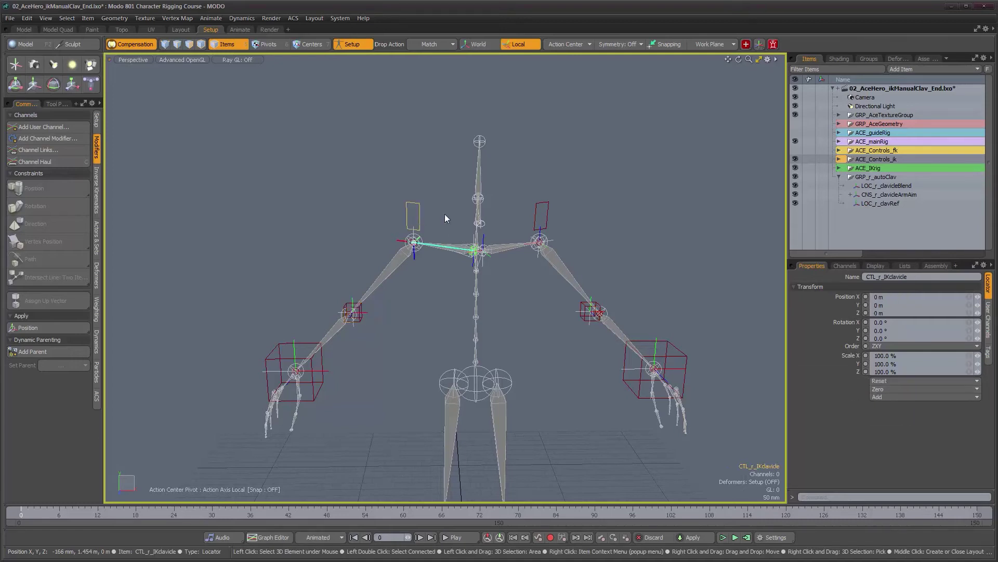
left_click(535, 213)
Move CTL_r_IKarm about 210 mm up and 48 mm outward to test the clavicle aim locator
left_click_drag(446, 276, 445, 289, "alt")
middle_click_drag(446, 289, 462, 279, "alt")
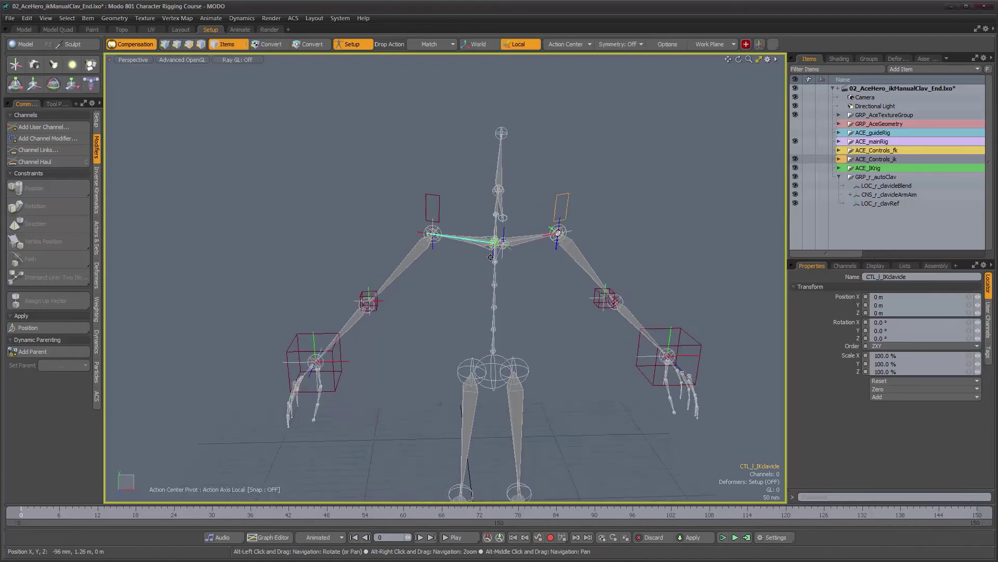
right_click_drag(374, 331, 420, 332, "alt")
left_click(344, 385)
left_click_drag(351, 381, 345, 237, "alt")
key("y")
middle_click_drag(470, 234, 429, 279, "alt")
key("space")
right_click_drag(429, 279, 495, 240, "alt")
middle_click_drag(495, 240, 380, 300, "alt")
right_click_drag(380, 300, 454, 290, "alt")
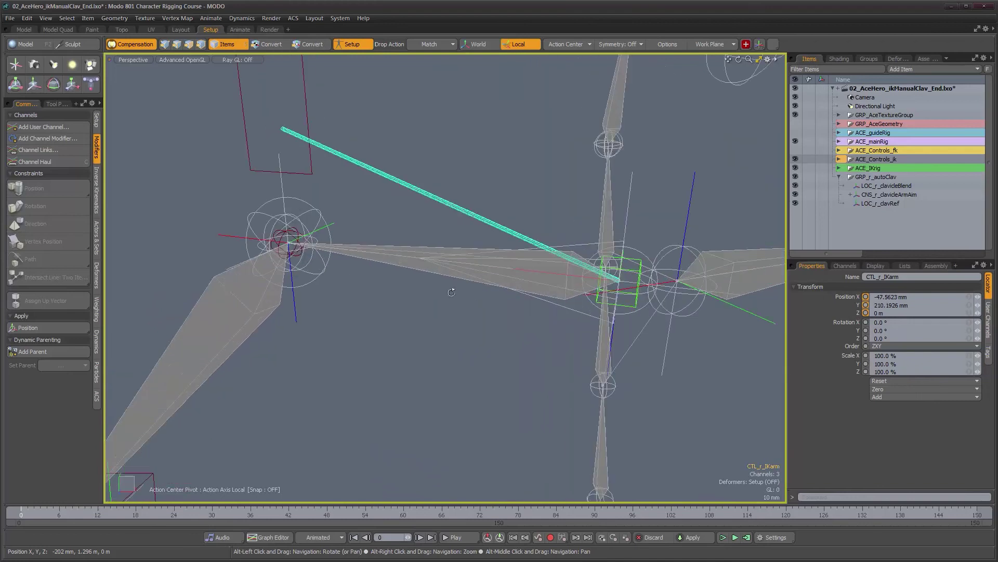
Check which locators are LOC_r_clavRef, CNS_r_clavicleArmAim and LOC_r_clavicleBlend by selecting them around the right clavicle, and clear the selection
left_click(578, 312)
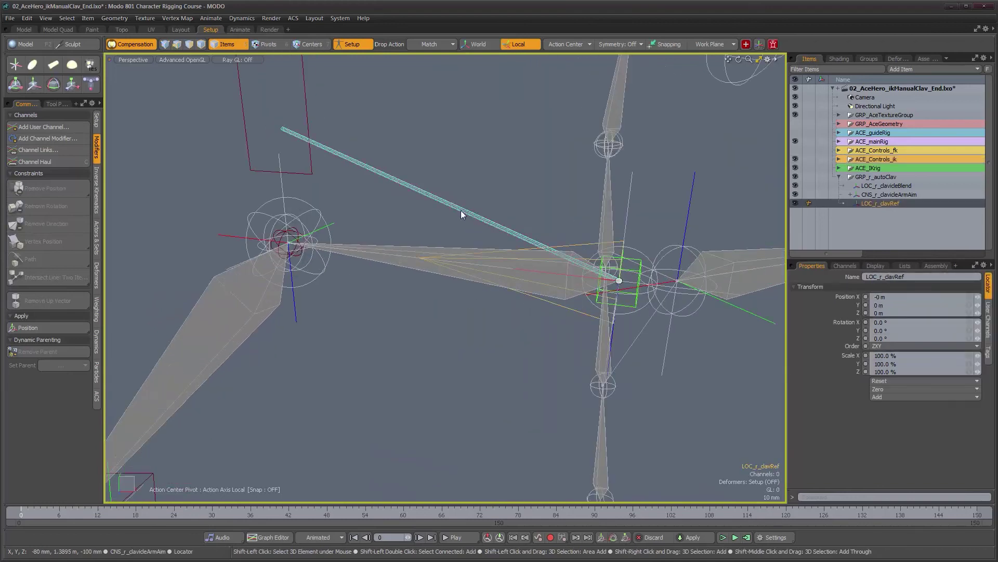
left_click(462, 210, "shift")
left_click_drag(481, 251, 452, 343, "alt")
left_click(563, 308)
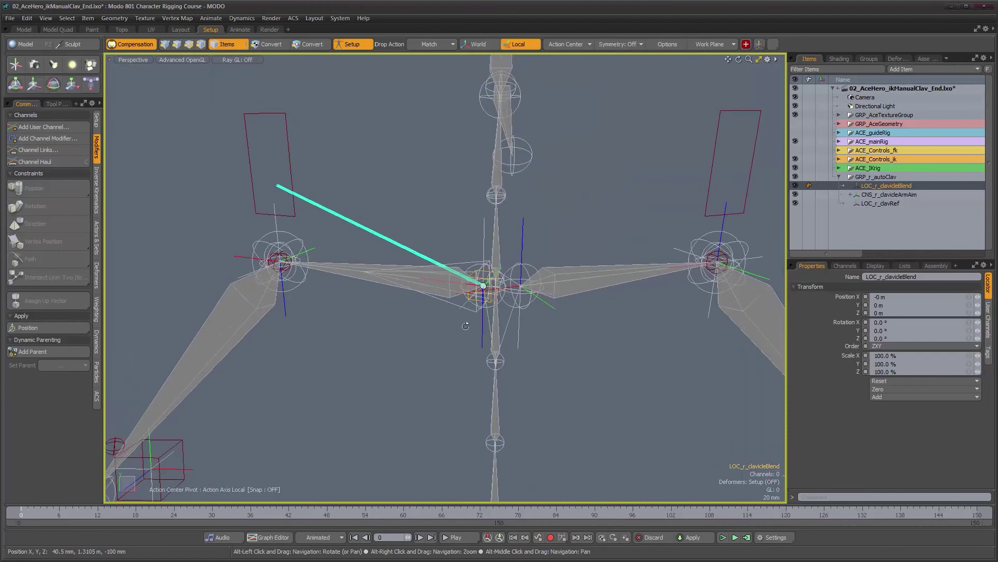
left_click(445, 346)
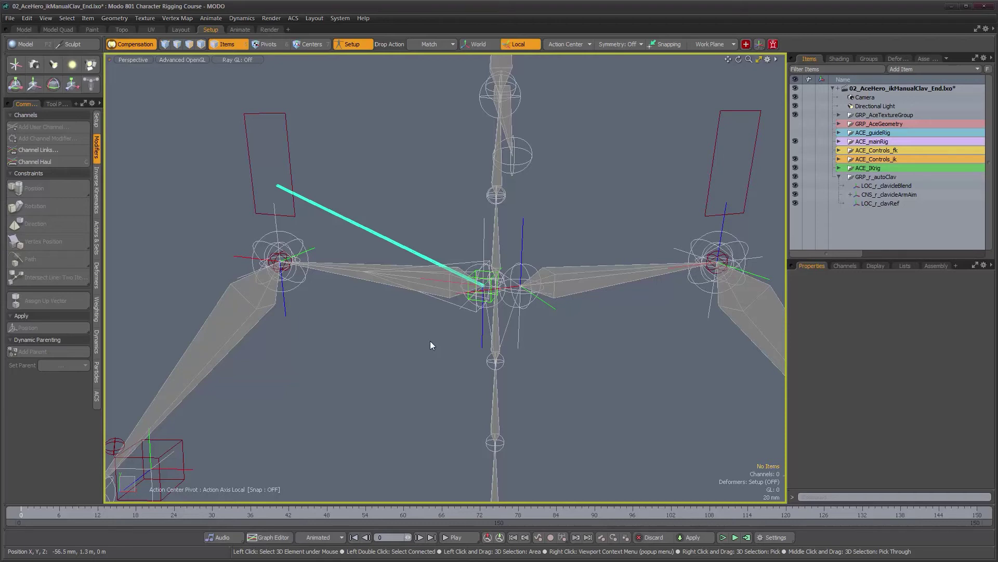
Select LOC_r_clavRef, CNS_r_clavicleArmAim and LOC_r_clavicleBlend, open the schematic below the viewport and add all three to a workspace
right_click_drag(432, 339, 454, 278, "alt")
left_click(481, 285)
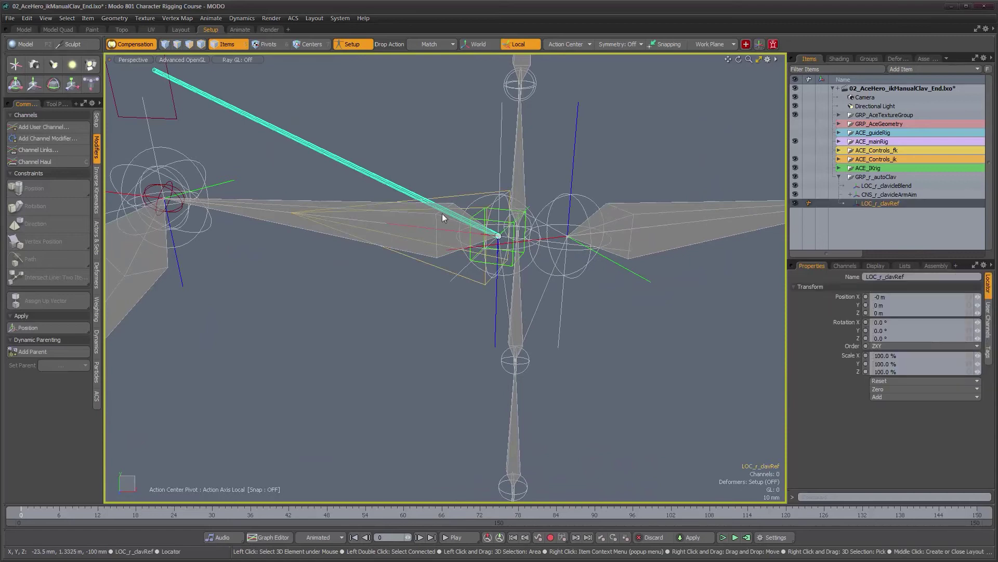
left_click(354, 166, "shift")
right_click_drag(522, 291, 526, 264, "alt")
left_click(486, 264, "shift")
right_click_drag(500, 317, 419, 298, "alt")
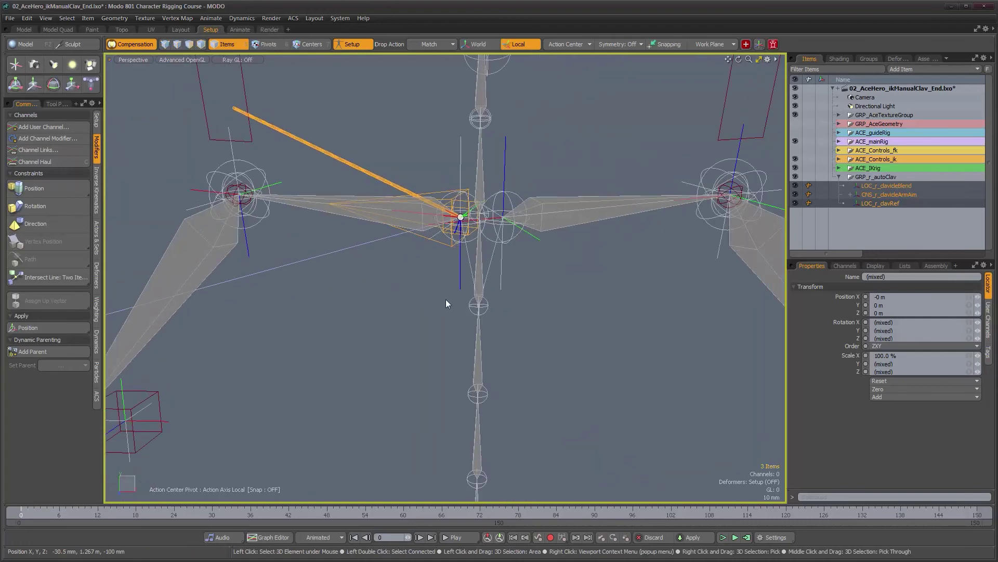
key("KP_0")
middle_click_drag(493, 212, 526, 293, "alt")
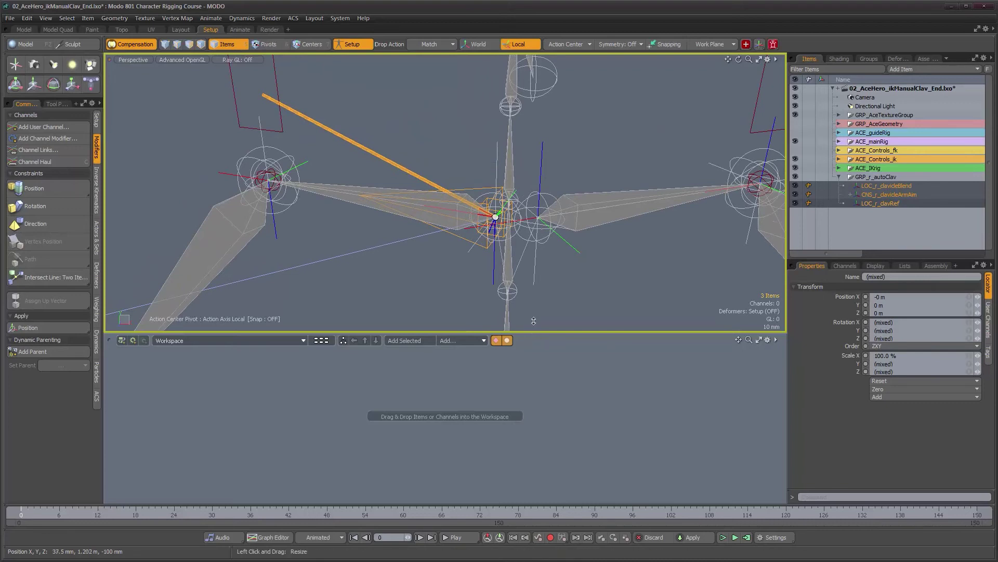
left_click_drag(533, 321, 533, 292)
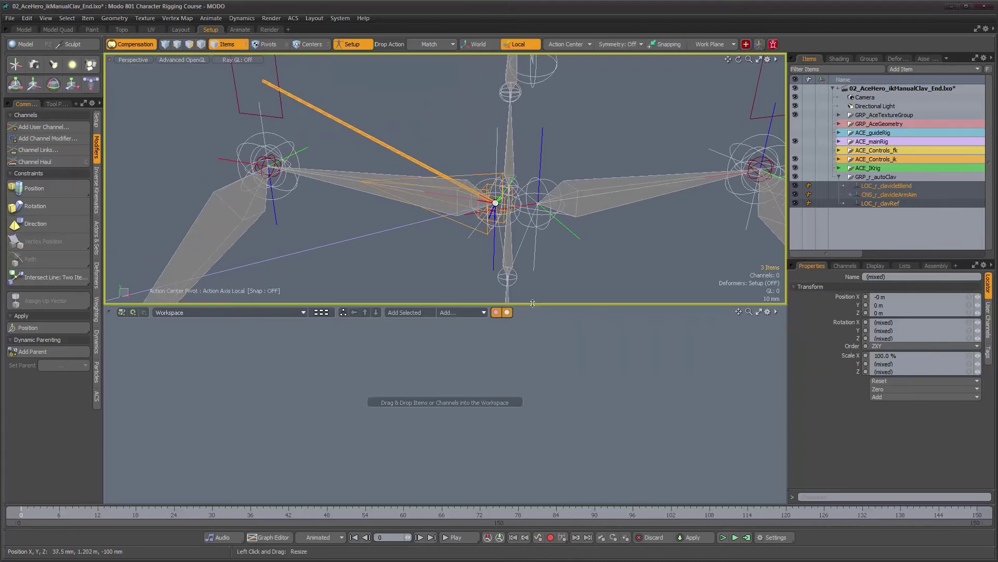
left_click(402, 312)
left_click(585, 395)
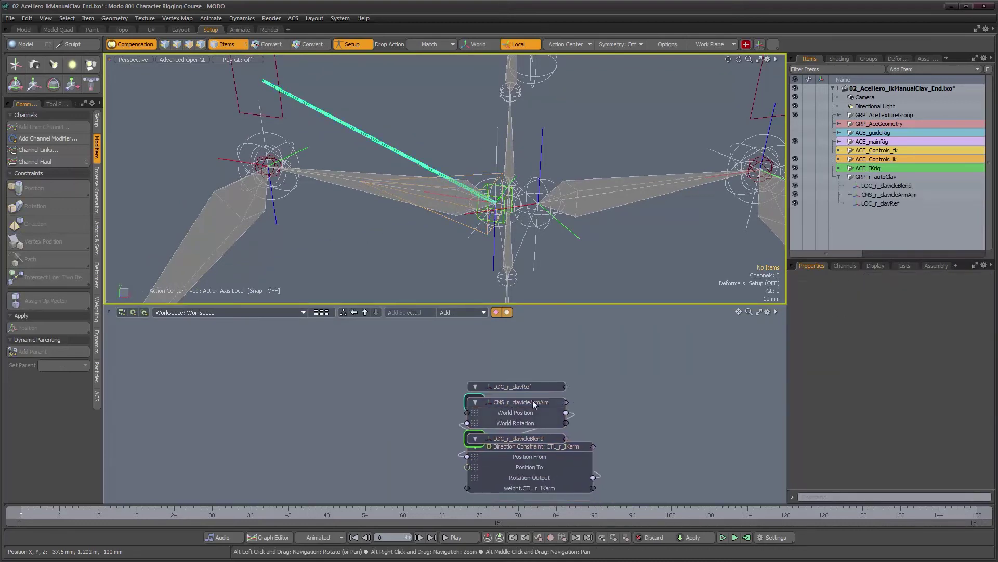
Spread out the overlapping schematic nodes, with LOC_r_clavRef above CNS_r_clavicleArmAim and LOC_r_clavicleBlend set apart to their right
left_click_drag(527, 388, 550, 358)
mouse_move(542, 402)
left_mouse_down()
mouse_move(519, 404)
mouse_move(427, 367)
mouse_move(341, 404)
mouse_move(519, 398)
mouse_move(479, 385)
mouse_move(529, 391)
left_mouse_up()
left_click(517, 439)
left_click_drag(517, 439, 724, 386)
left_click_drag(589, 432, 480, 404, "alt")
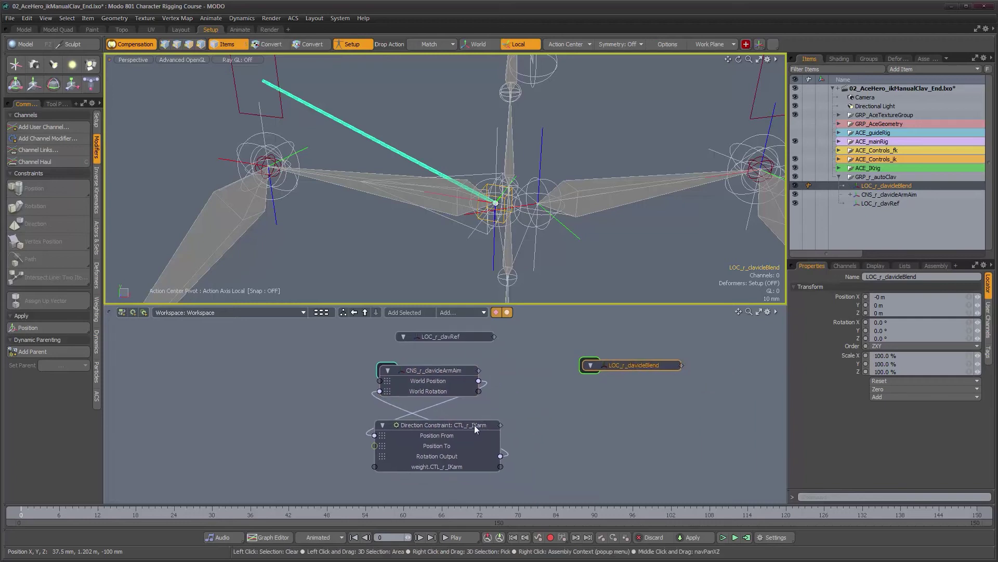
Inspect the CTL_r_IKarm direction constraint node and how the arm-aim locator relates to the right hand control in the rig
left_click(469, 423)
scroll(475, 385, "down", 1)
left_click_drag(475, 385, 477, 398, "alt")
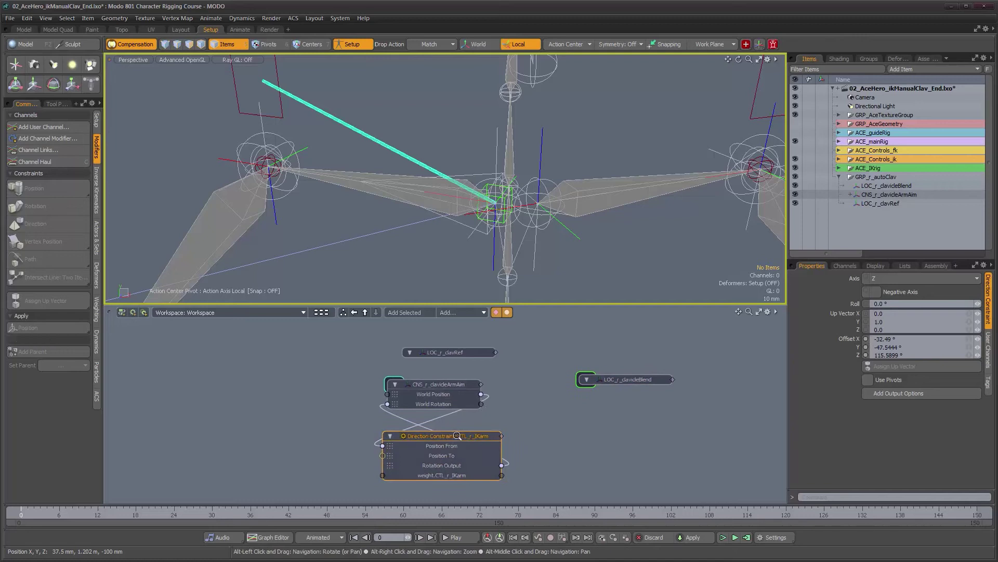
scroll(457, 433, "up", 1)
left_click_drag(281, 90, 397, 228, "alt")
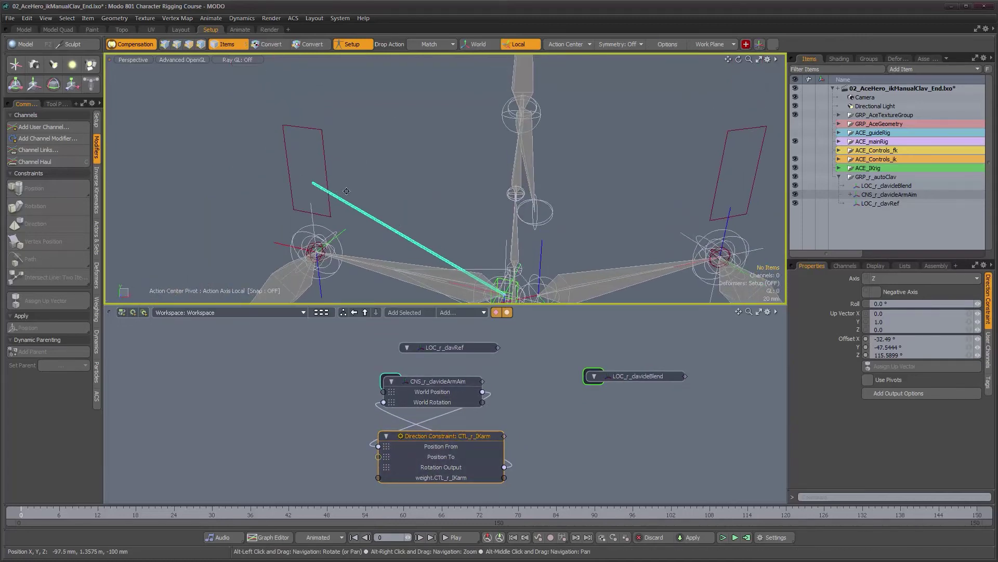
middle_click_drag(346, 191, 405, 106, "alt")
right_click_drag(405, 107, 338, 175, "alt")
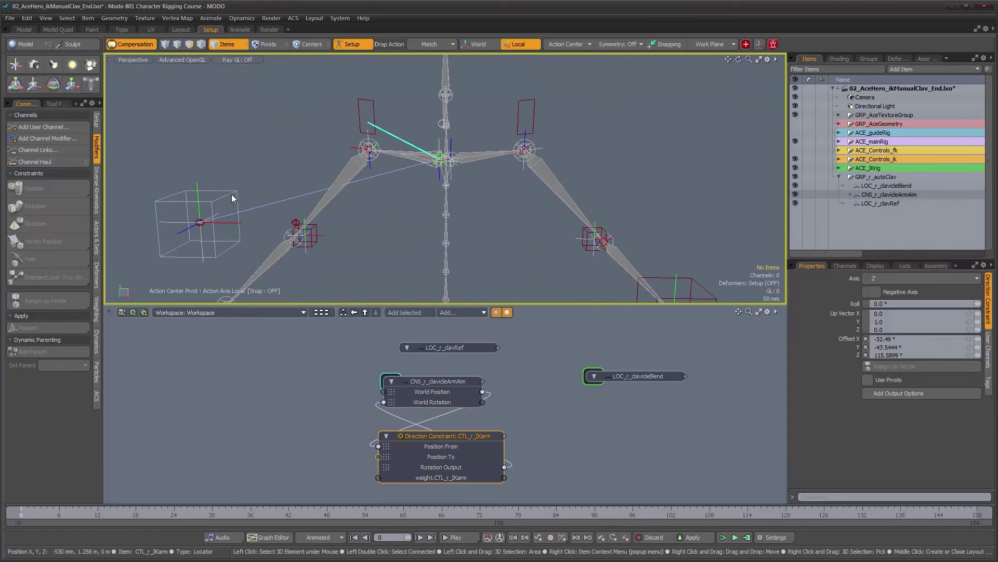
middle_click_drag(406, 163, 372, 207, "alt")
right_click_drag(383, 207, 437, 212, "alt")
middle_click_drag(437, 213, 440, 233, "alt")
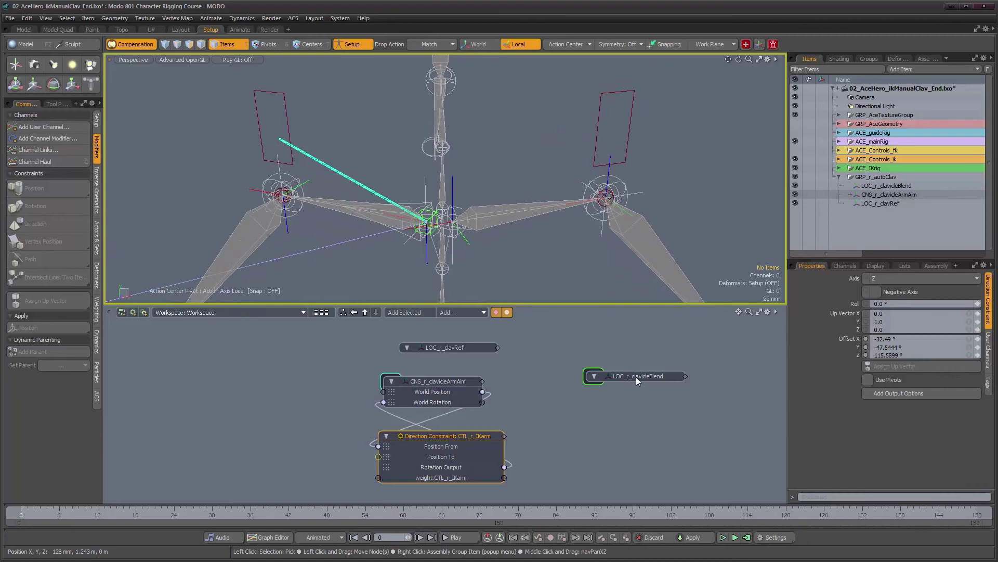
Move the LOC_r_clavicleBlend node farther from the source nodes and the LOC_r_clavRef node slightly higher above CNS_r_clavicleArmAim
left_click_drag(635, 376, 659, 377)
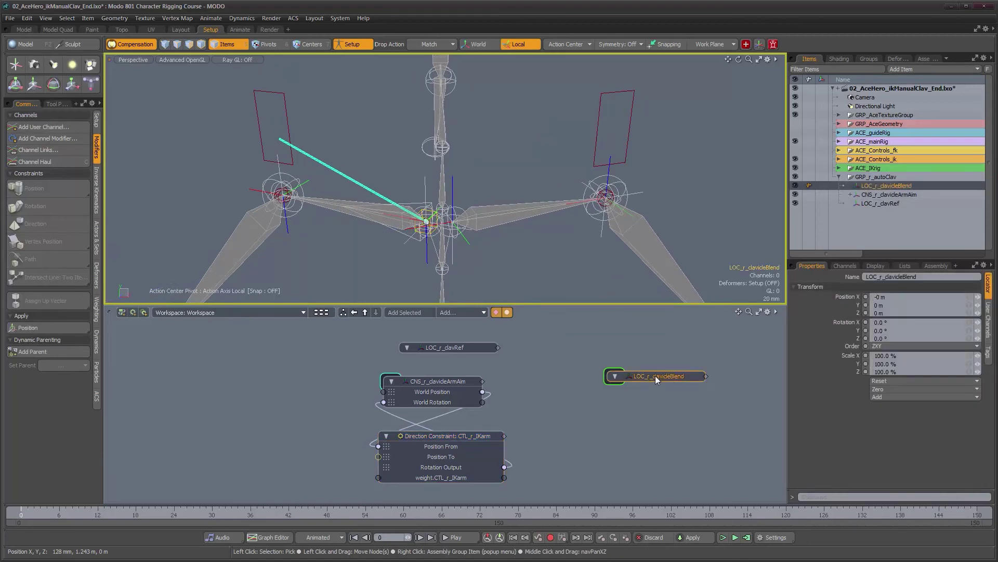
left_click(460, 348)
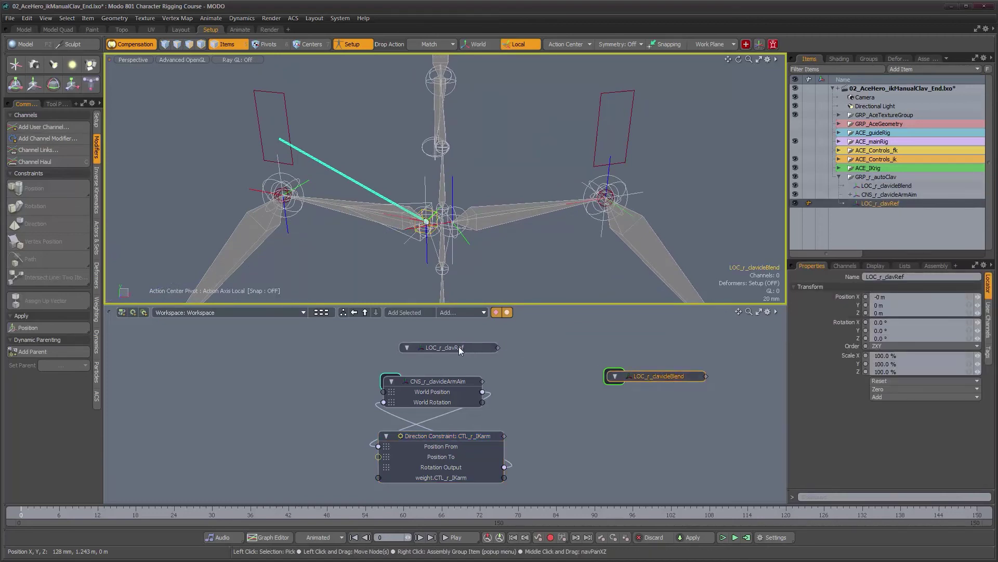
left_click_drag(458, 346, 441, 336)
left_click(683, 379)
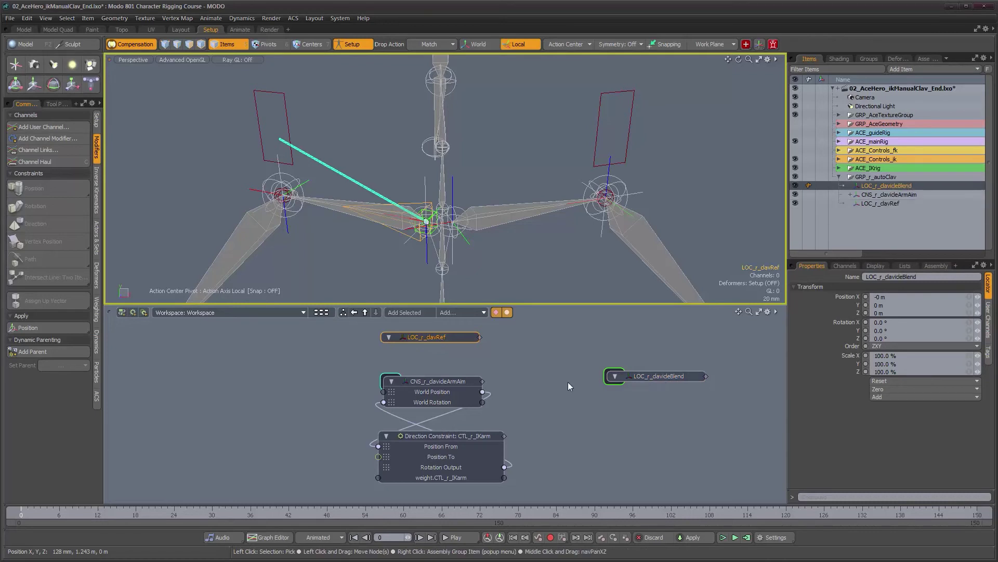
Add the World Rotation channel of LOC_r_clavRef to its schematic node
left_click(432, 338)
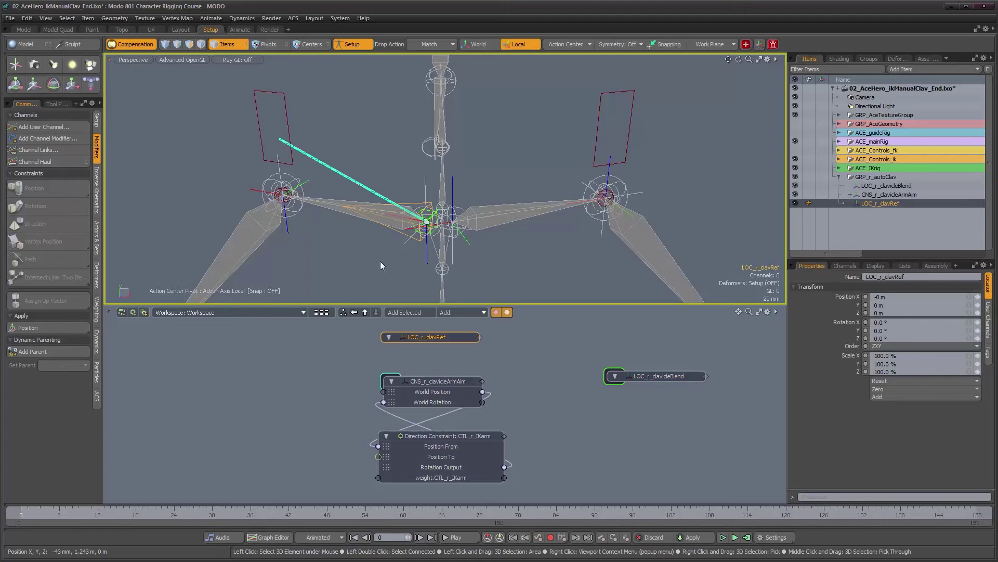
scroll(380, 261, "up", 2)
left_click(845, 266)
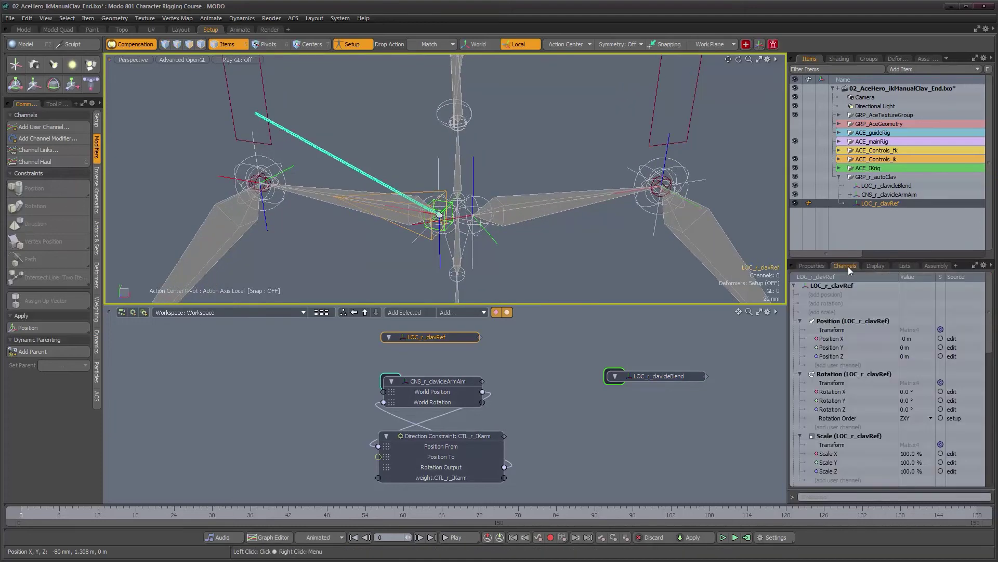
scroll(841, 435, "down", 4)
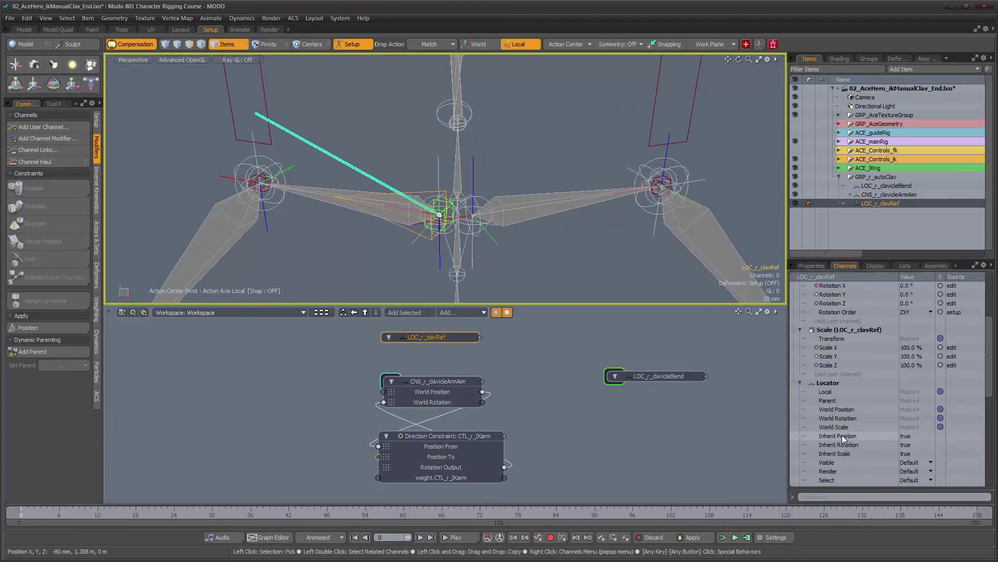
left_click_drag(840, 416, 672, 425)
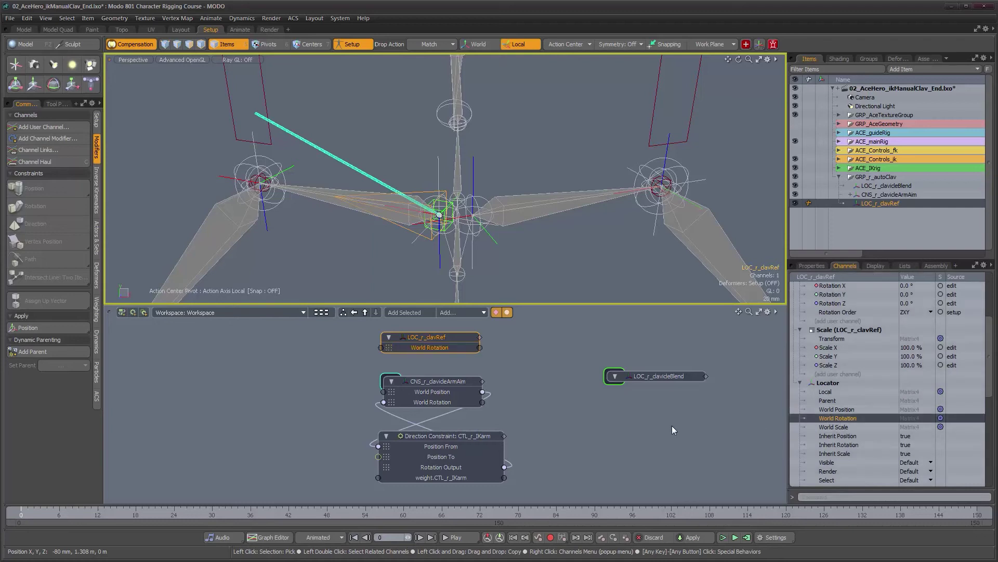
Add the World Rotation channel of LOC_r_clavicleBlend to its schematic node and clear the selection
left_click(659, 374)
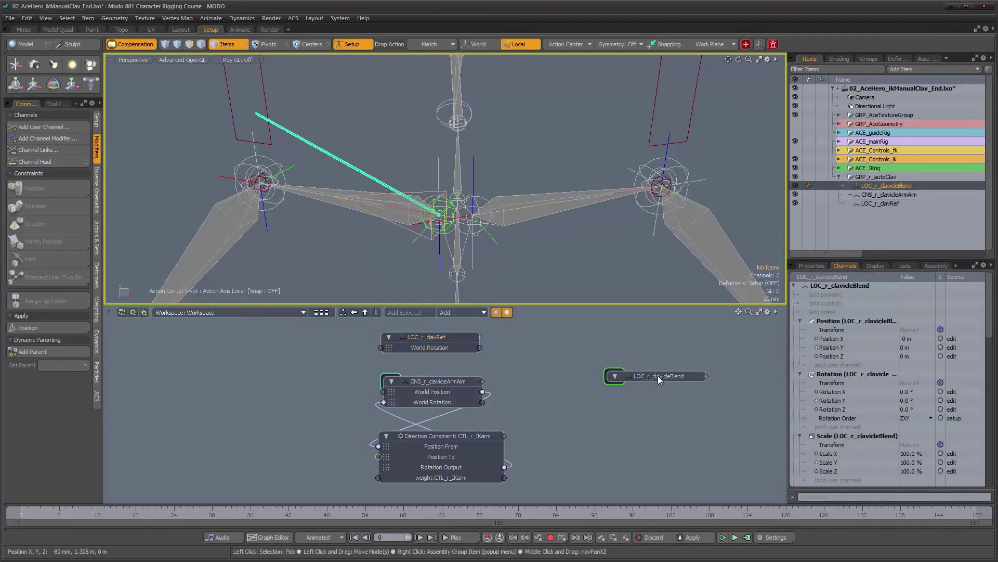
scroll(848, 441, "down", 2)
scroll(849, 441, "down", 2)
left_click_drag(848, 420, 664, 429)
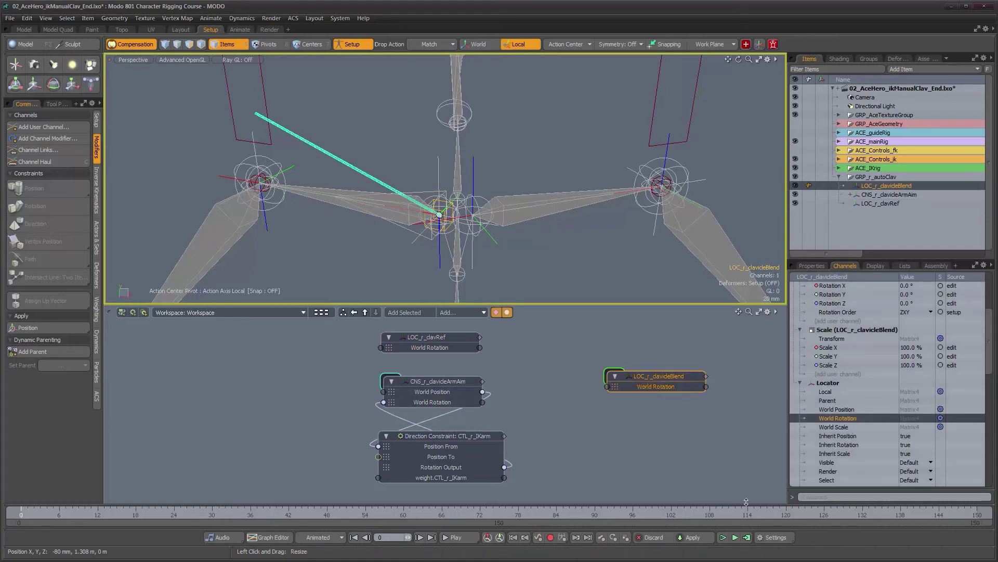
key("Escape")
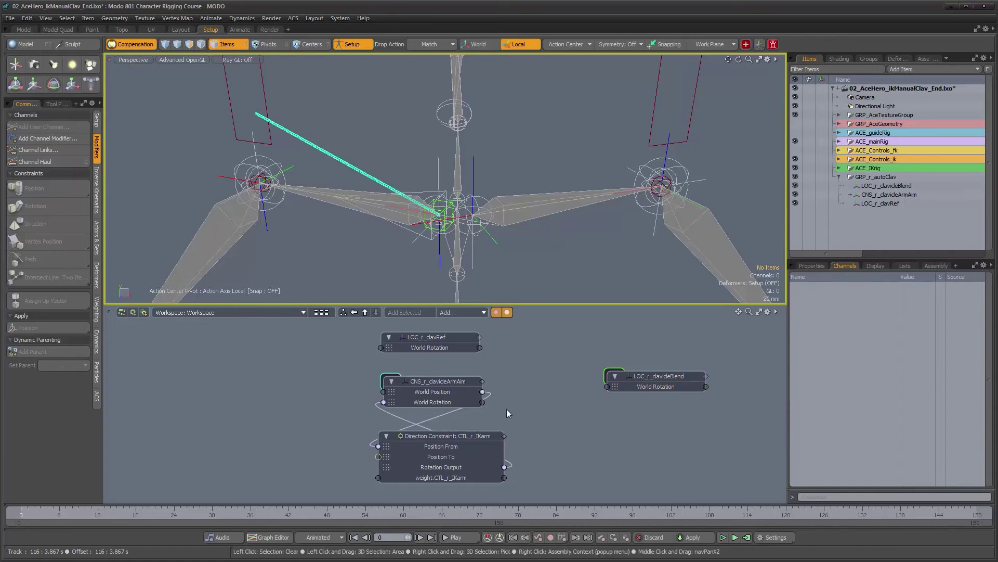
Select the right hand control CTL_r_IKarm and reset its position to zero
left_click_drag(468, 375, 453, 374, "alt")
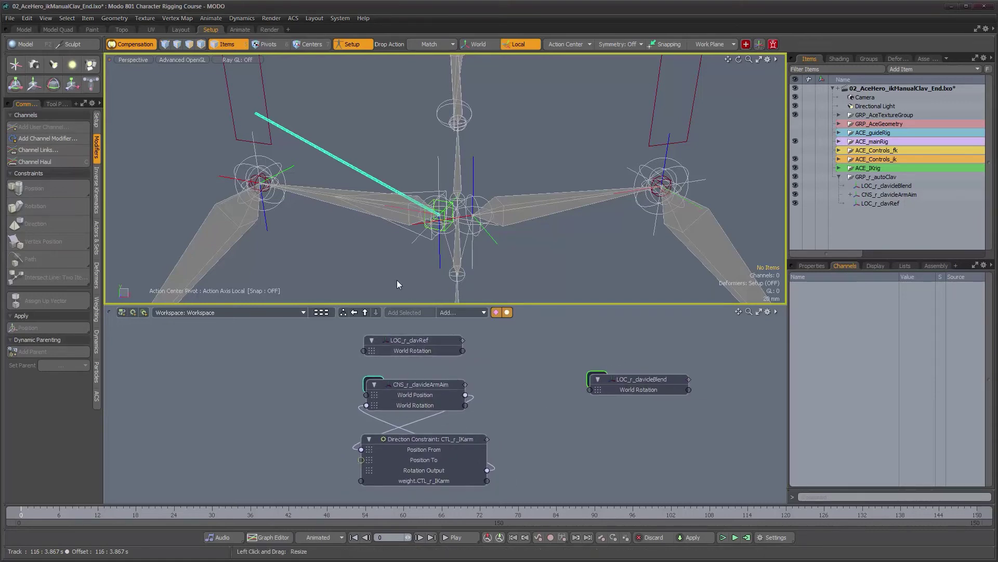
scroll(376, 254, "down", 4)
middle_click_drag(377, 254, 418, 169, "alt")
scroll(388, 241, "down", 3)
left_click(226, 229)
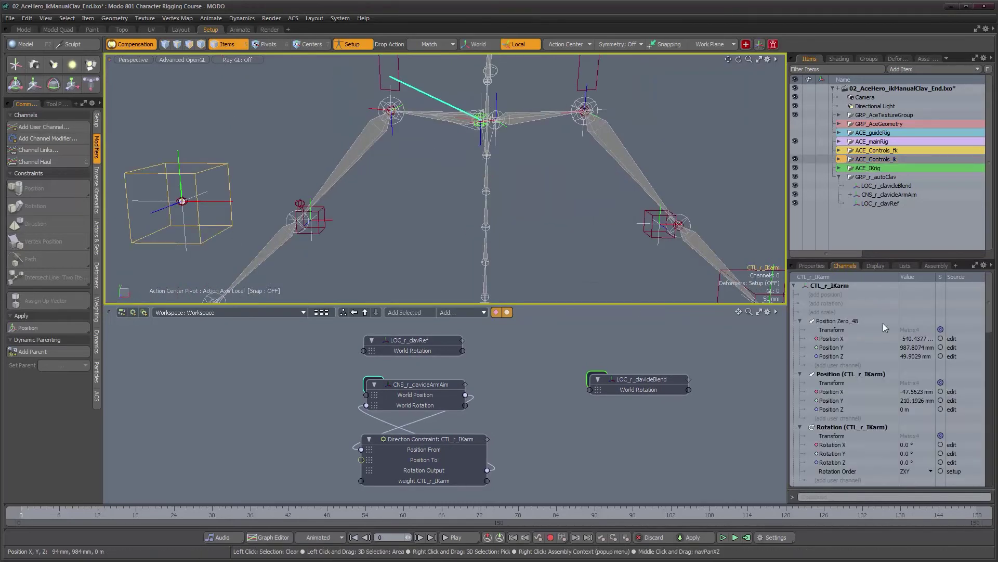
left_click(813, 265)
left_click(909, 382)
left_click(907, 382)
Select LOC_r_clavicleBlend and LOC_r_clavRef and apply a Rotation constraint that makes the blend locator follow the reference
middle_click_drag(486, 212, 488, 263, "alt")
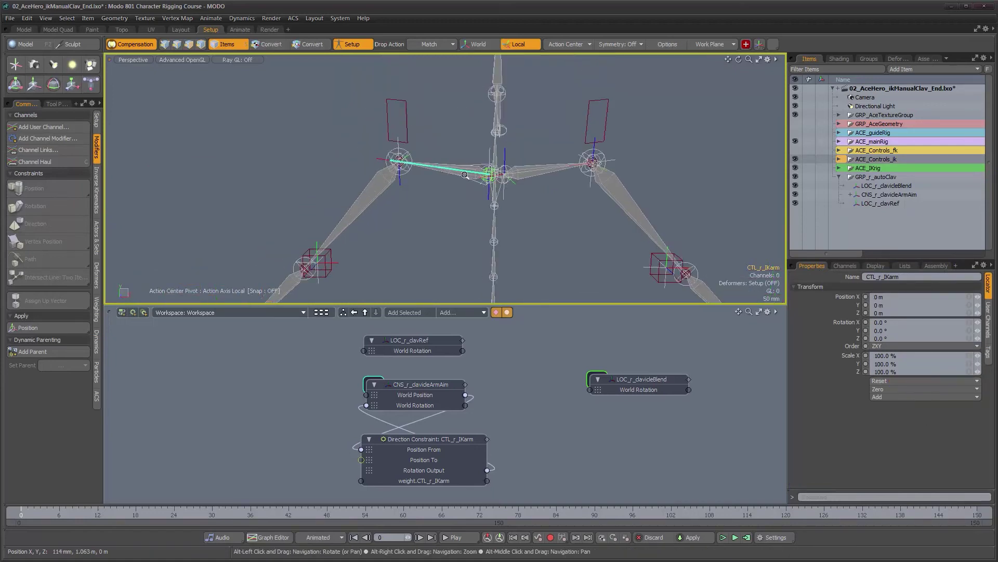
scroll(468, 177, "up", 6)
left_click_drag(404, 146, 494, 190, "alt")
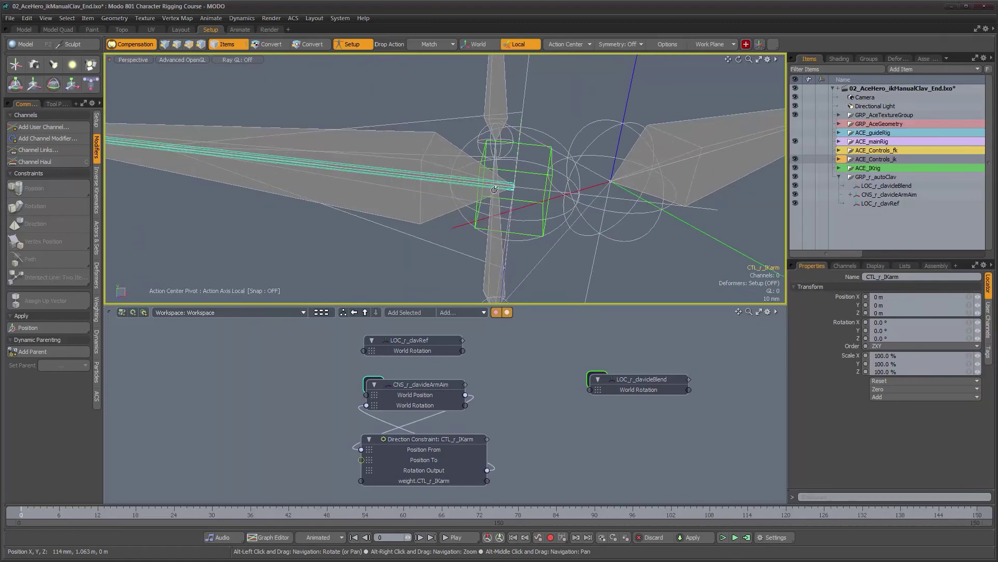
left_click(521, 233)
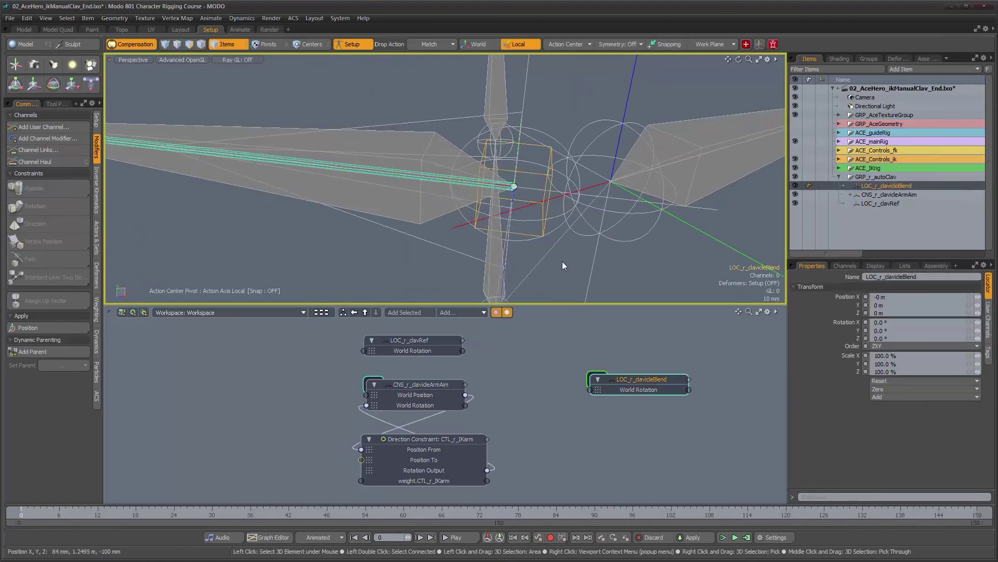
left_click_drag(558, 260, 537, 260, "alt")
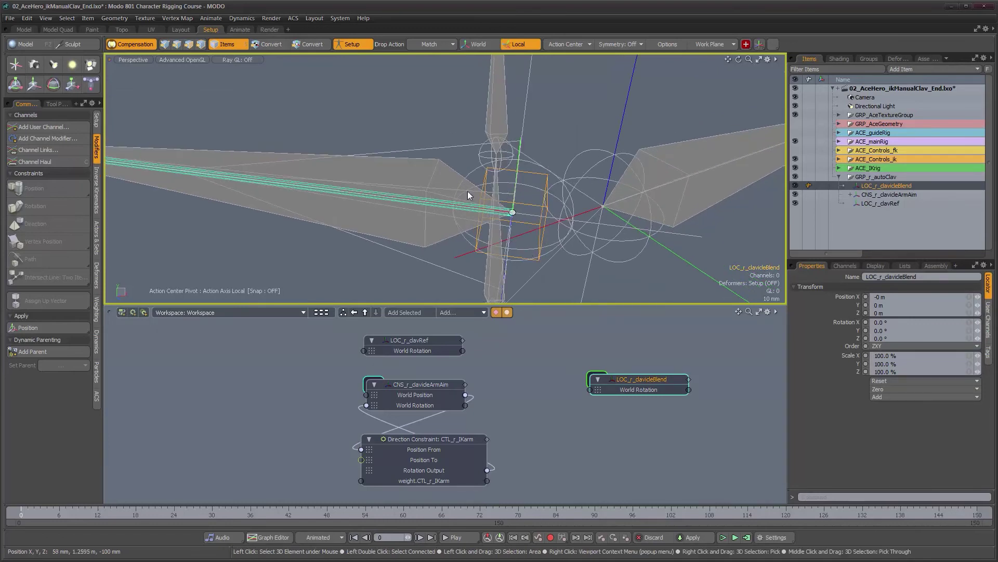
left_click(437, 146, "shift")
left_click_drag(451, 168, 422, 188, "alt")
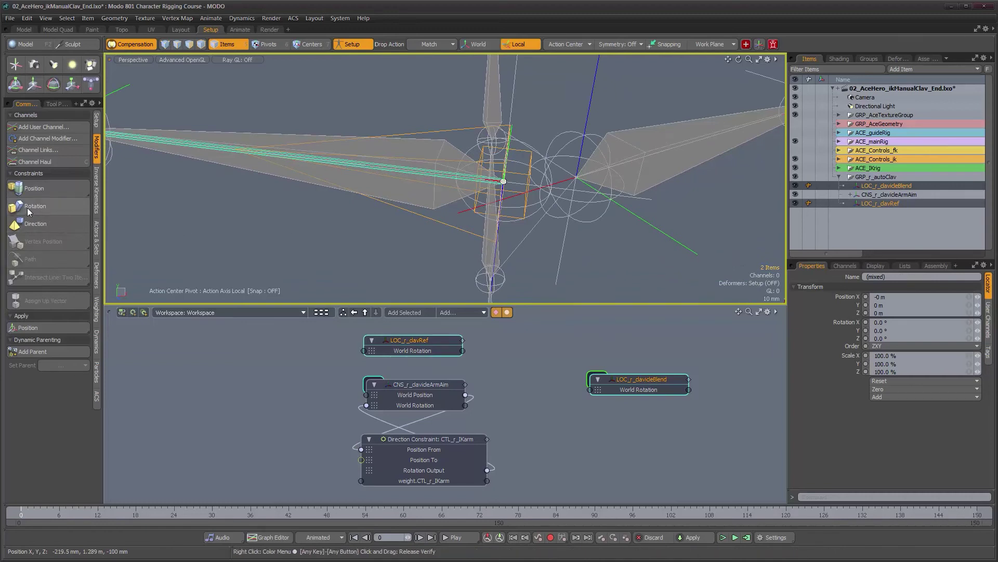
left_click(46, 207)
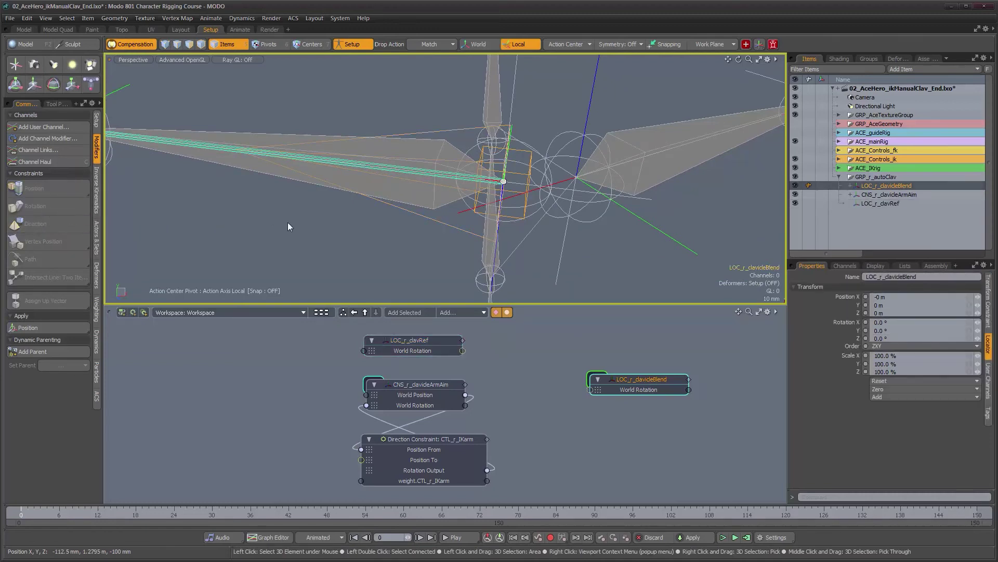
Add CNS_r_clavicleArmAim to the LOC_r_clavicleBlend selection and apply a second Rotation constraint from the arm-aim locator to the blend locator
left_click_drag(330, 232, 352, 233, "alt")
left_click_drag(351, 186, 196, 172, "alt")
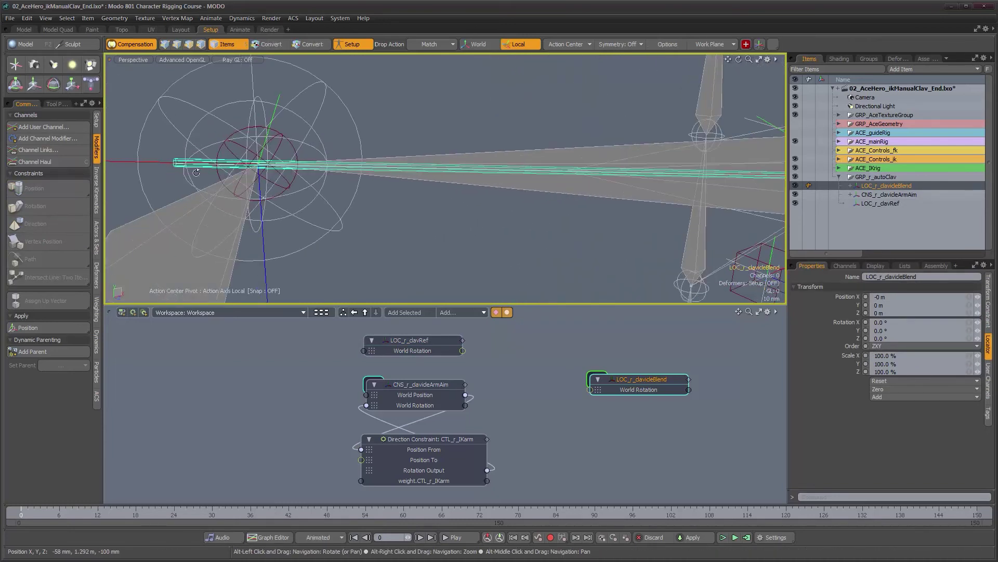
left_click(178, 161, "shift")
mouse_move(328, 200)
left_mouse_down("alt")
mouse_move(475, 227)
mouse_move(333, 202)
left_mouse_up("alt")
scroll(334, 203, "up", 1)
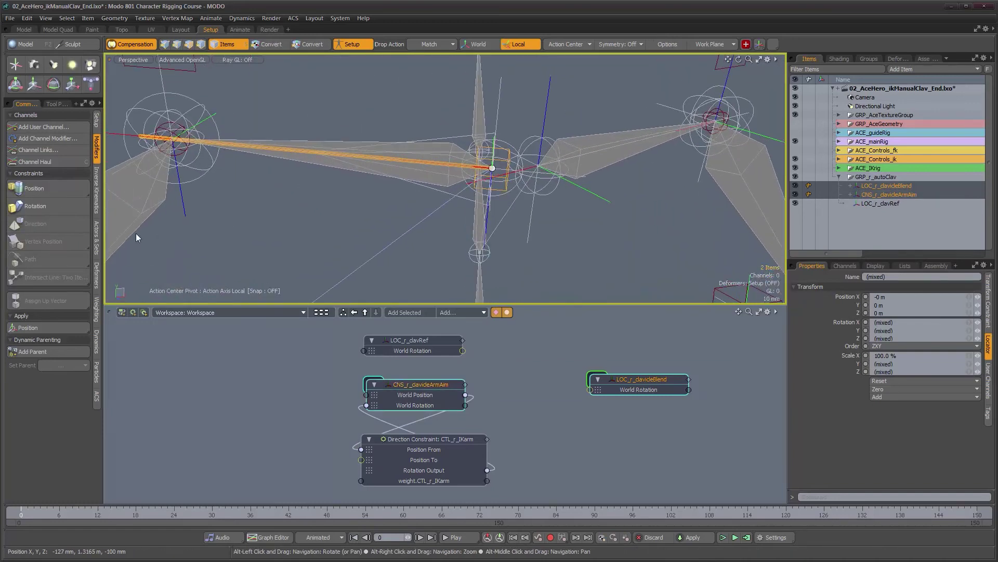
left_click(51, 204)
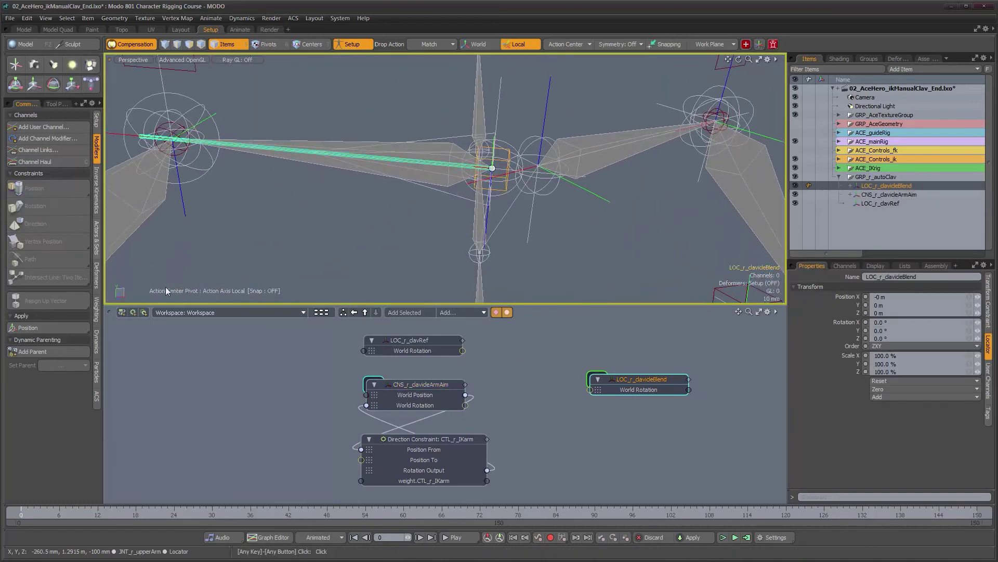
Widen the gap between the LOC_r_clavicleBlend node and the source nodes in the schematic
left_click_drag(514, 388, 485, 389, "alt")
left_click_drag(595, 390, 528, 393)
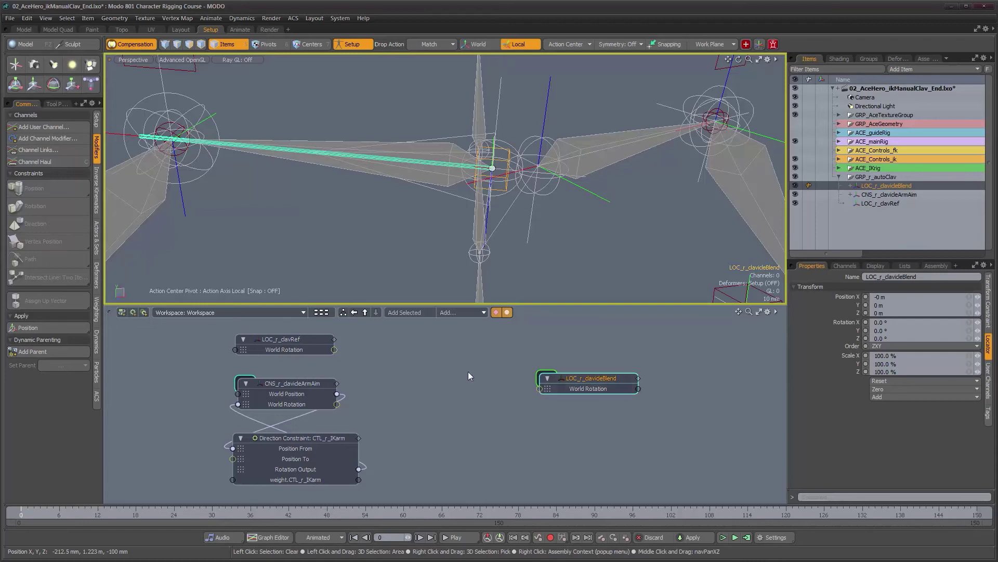
Bring the rotation constraint driving LOC_r_clavicleBlend into the schematic and place it between the two source nodes and the blend node
left_click_drag(589, 384, 681, 383)
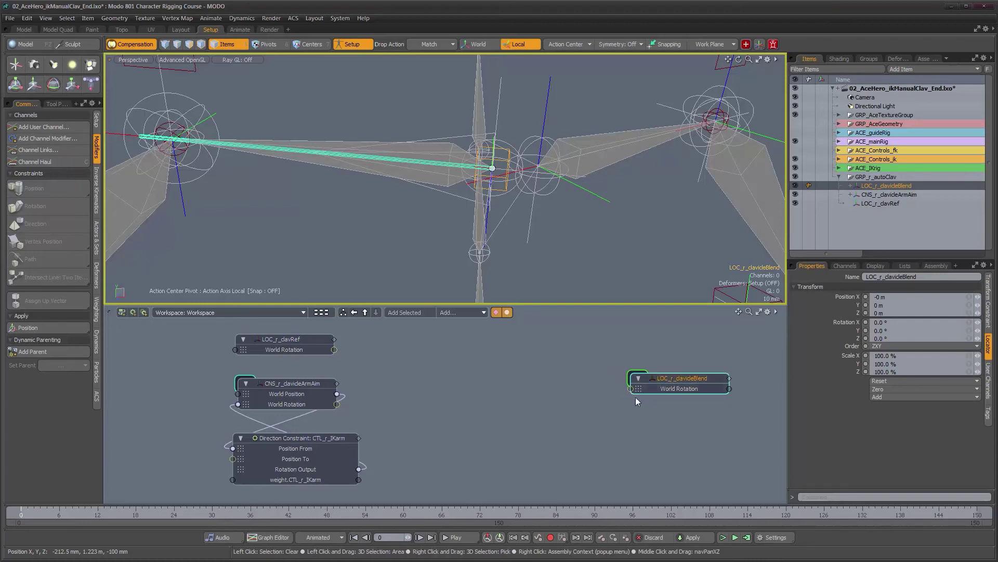
double_click(630, 388)
left_click_drag(561, 372, 536, 359)
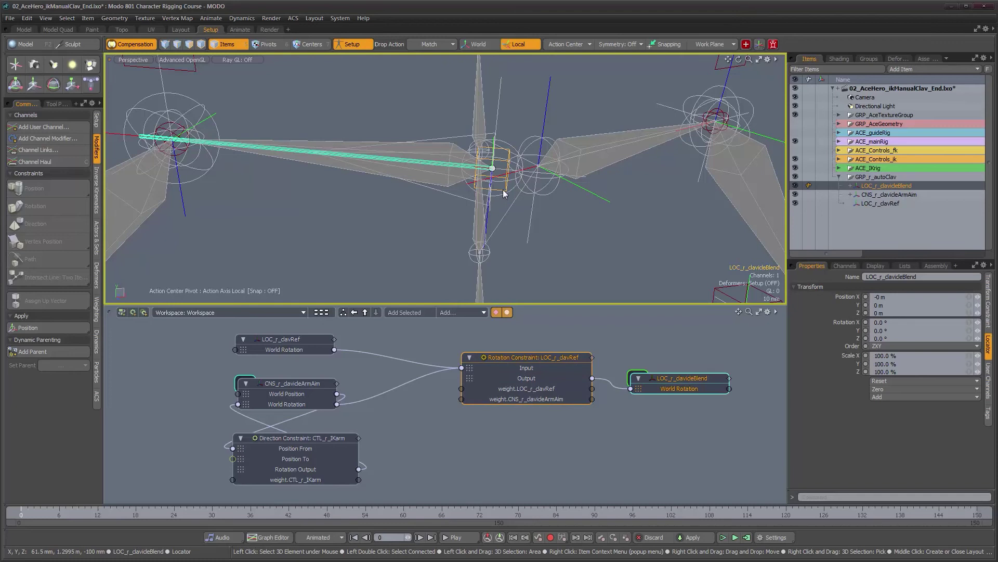
right_click_drag(519, 209, 504, 207, "alt")
left_click_drag(504, 207, 497, 229, "alt")
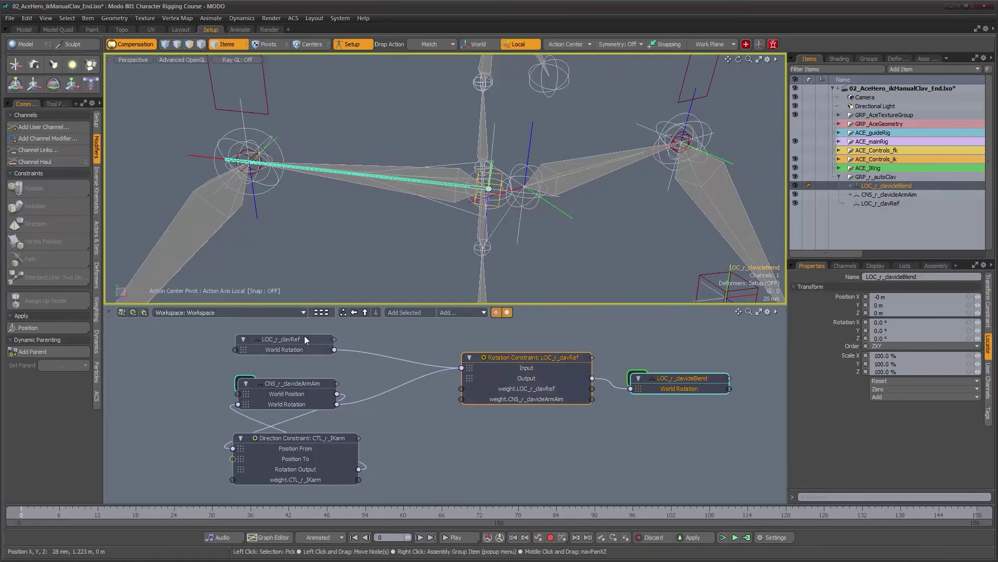
left_click_drag(303, 336, 305, 336)
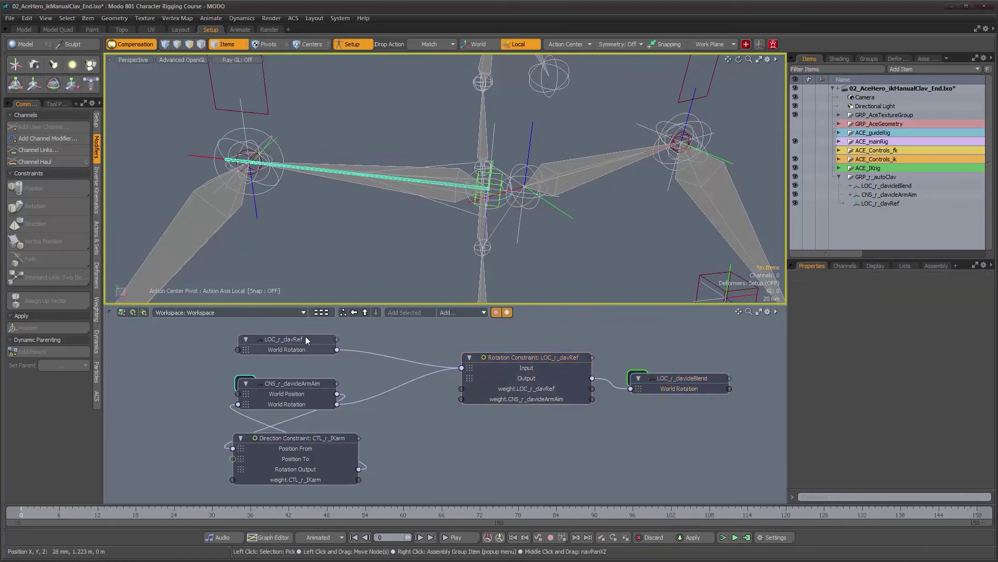
left_click(554, 358)
Select the right hand control CTL_r_IKarm and raise it about 342 mm in Y to test the clavicle blend
right_click_drag(526, 251, 485, 249, "alt")
middle_click_drag(485, 250, 532, 168, "alt")
right_click_drag(531, 168, 430, 241, "alt")
middle_click_drag(430, 257, 450, 206, "alt")
left_click(315, 256)
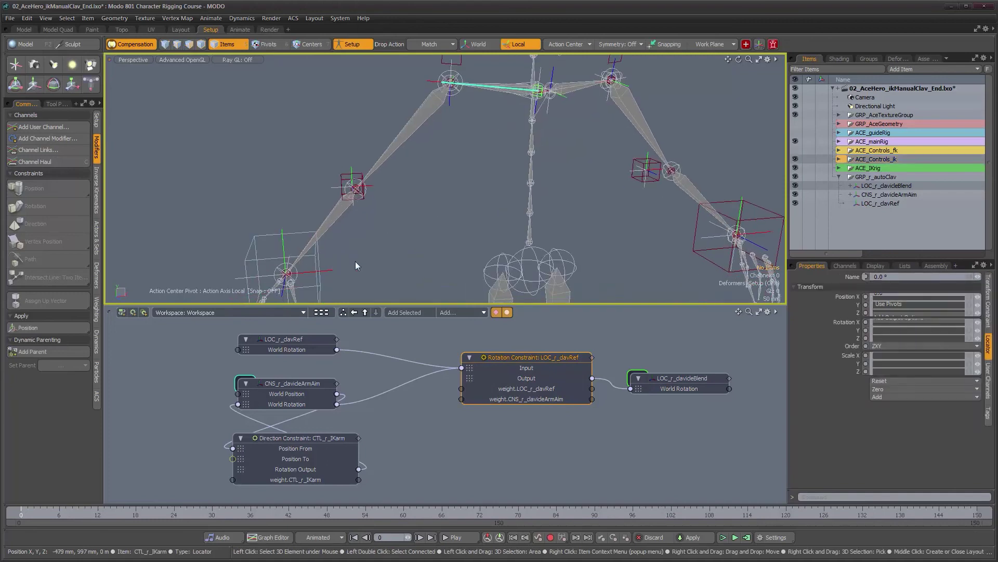
key("w")
left_click_drag(362, 259, 428, 181)
right_click_drag(427, 181, 502, 163, "alt")
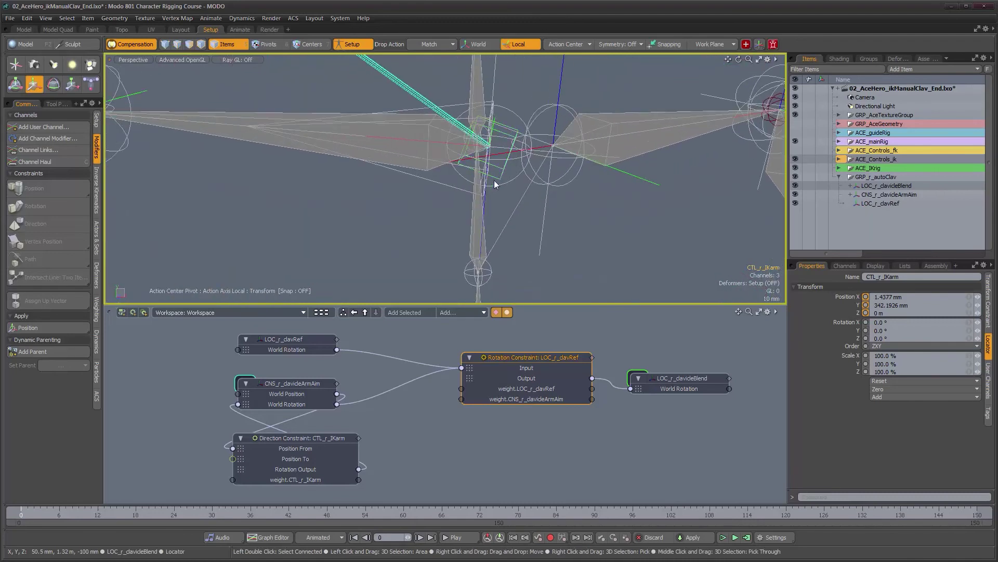
Examine from several angles how the right blend locator is oriented relative to the reference and arm-aim locators
scroll(504, 177, "up", 4)
left_click_drag(504, 186, 485, 167, "alt")
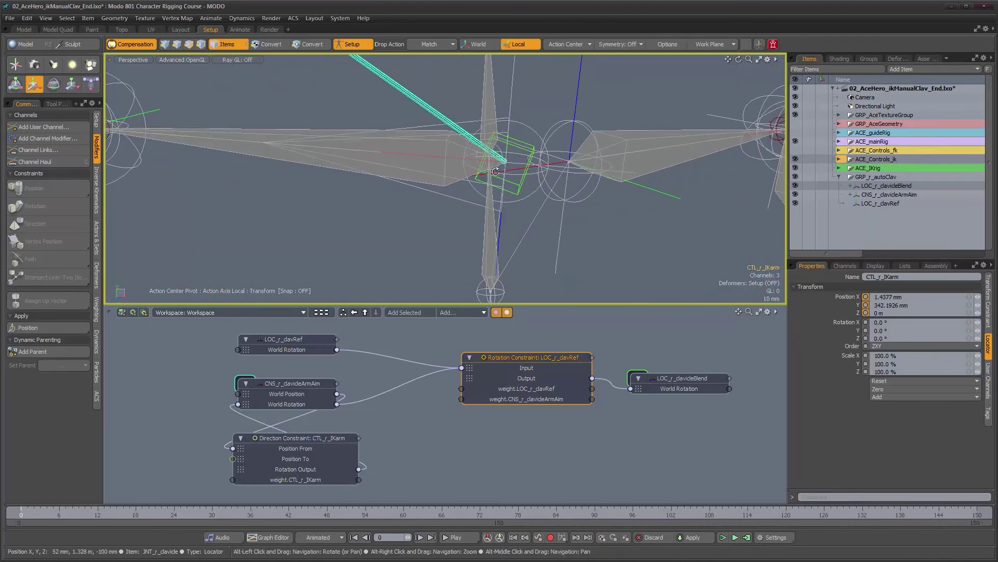
left_click_drag(405, 99, 390, 151, "alt")
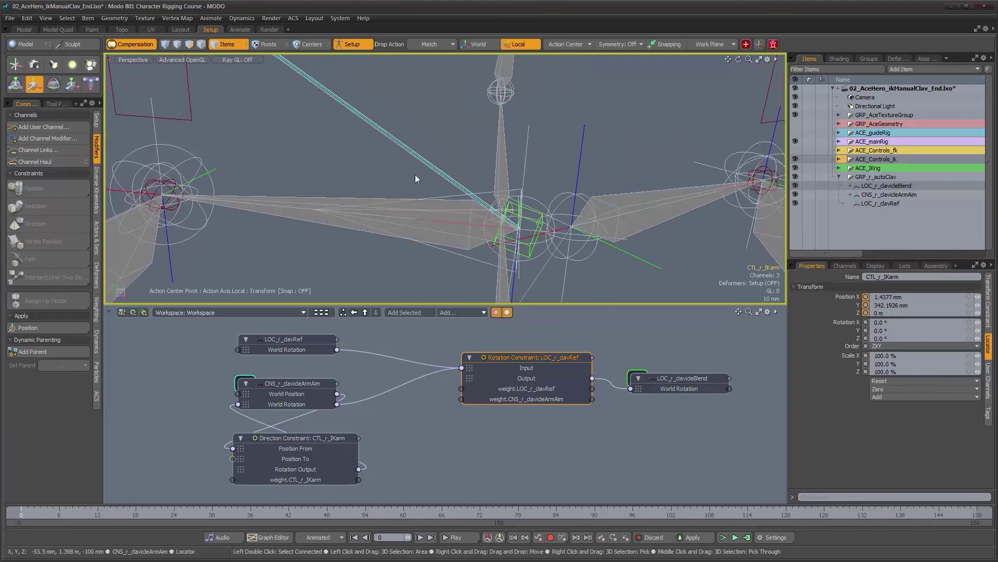
left_click_drag(467, 218, 456, 184, "alt+shift")
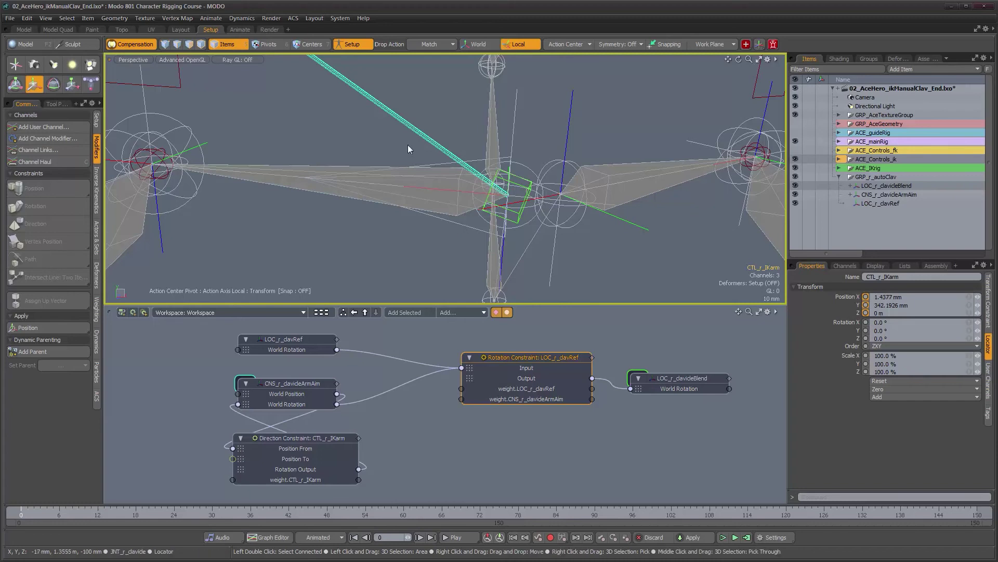
left_click_drag(396, 119, 490, 230, "alt")
right_click_drag(489, 230, 514, 247, "alt")
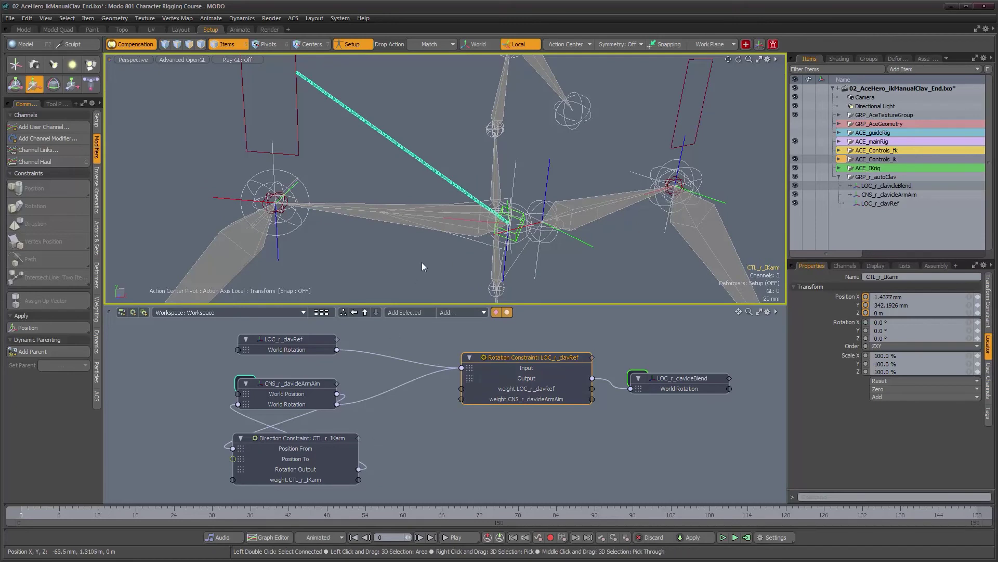
left_click_drag(422, 267, 490, 212, "alt")
scroll(441, 252, "down", 1)
middle_click_drag(441, 252, 462, 231, "alt")
left_click_drag(463, 232, 468, 229, "alt")
Remove the CTL_r_IKarm direction constraint node from the schematic and rearrange the remaining nodes to leave room beside the sources
left_click(326, 440)
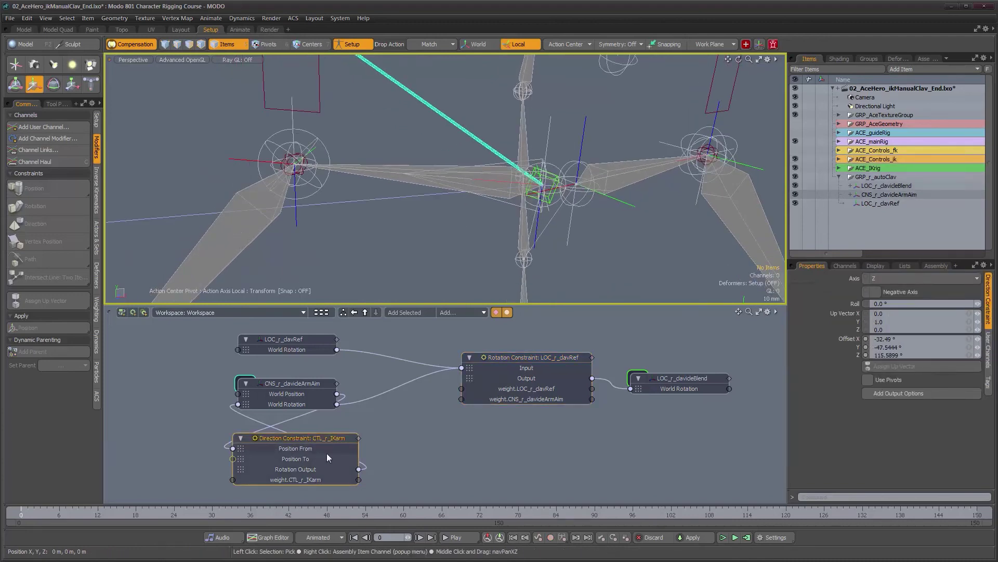
key("Delete")
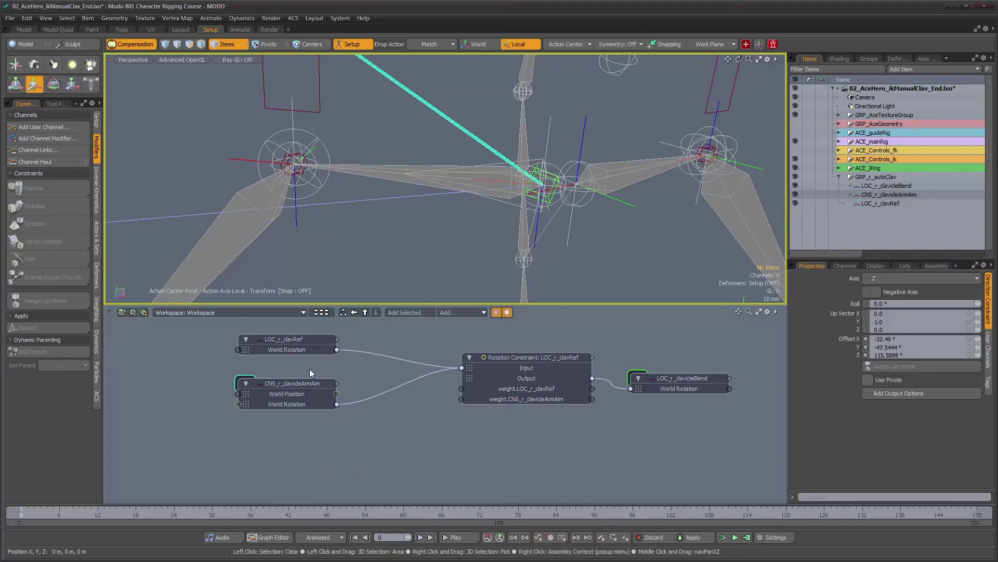
left_click_drag(303, 338, 303, 351)
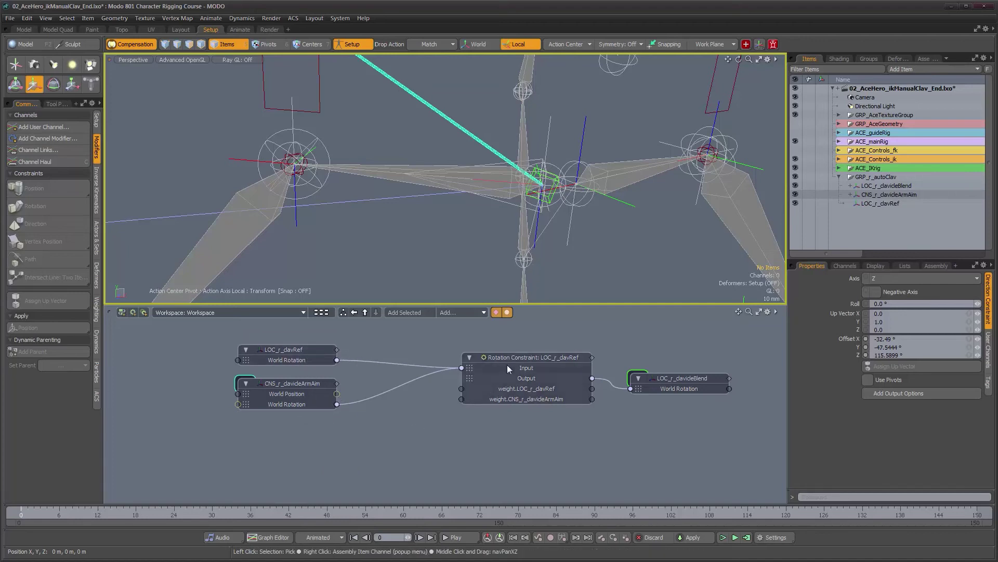
left_click_drag(507, 357, 481, 395)
left_click_drag(676, 376, 653, 384)
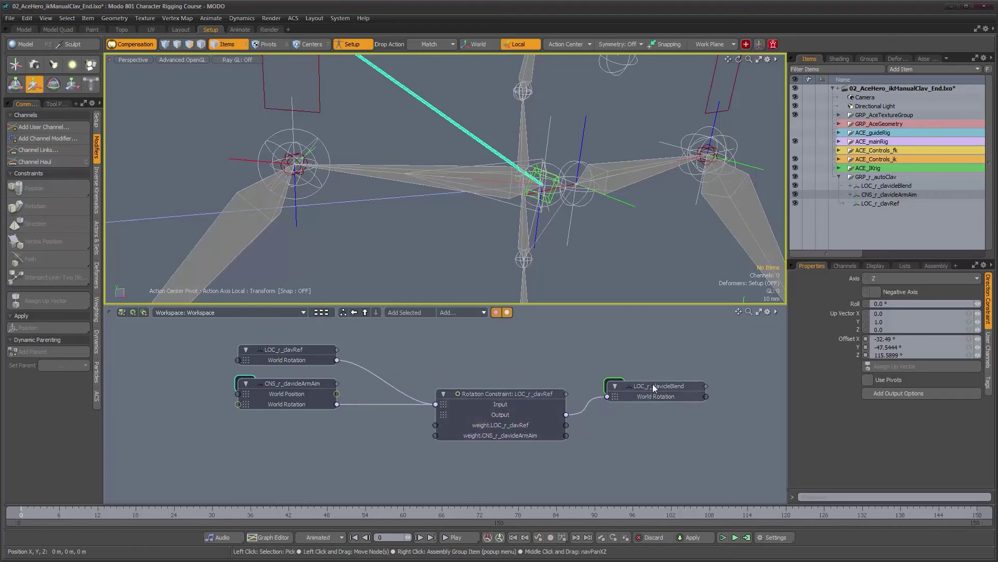
middle_click_drag(444, 418, 515, 421)
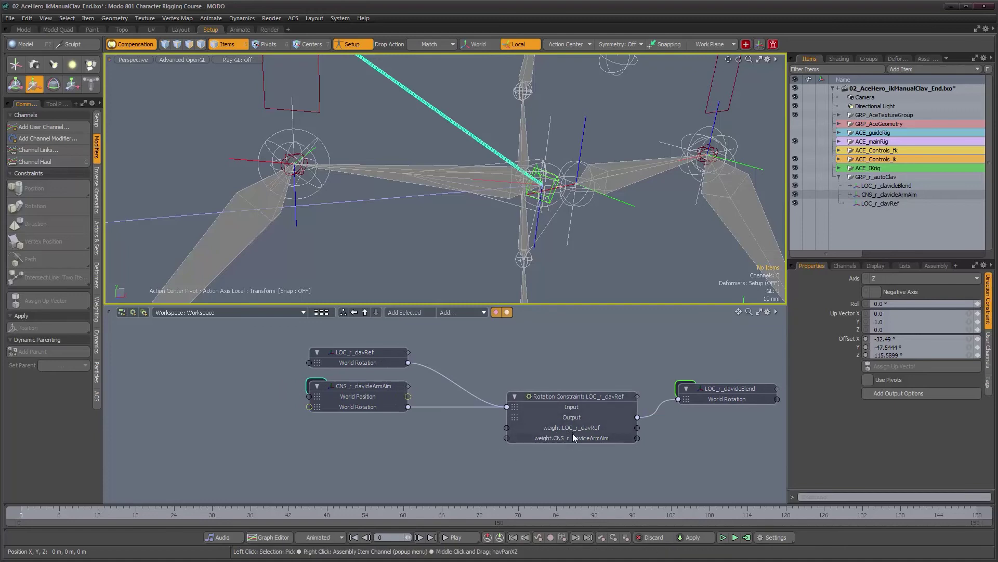
left_click_drag(445, 420, 505, 417, "alt")
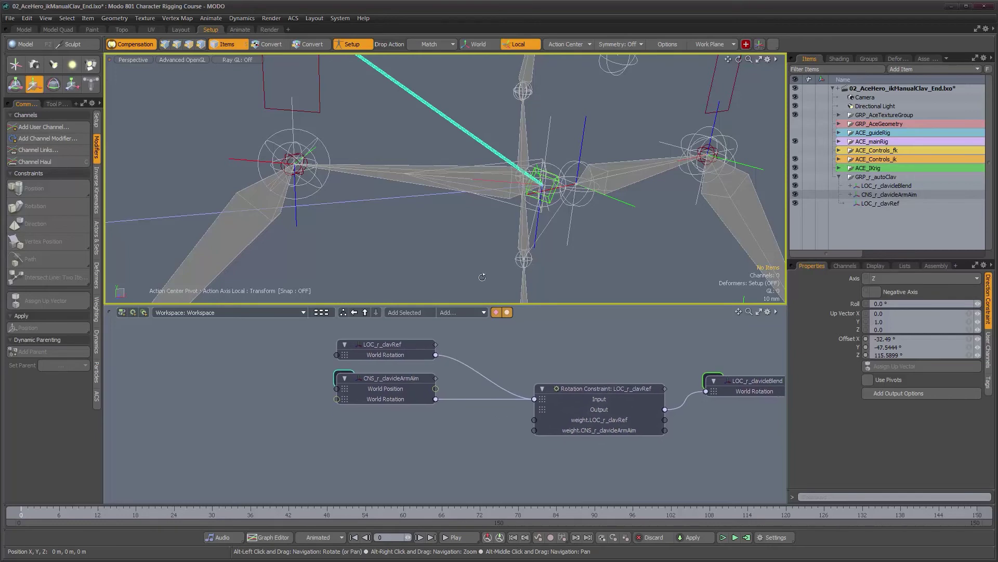
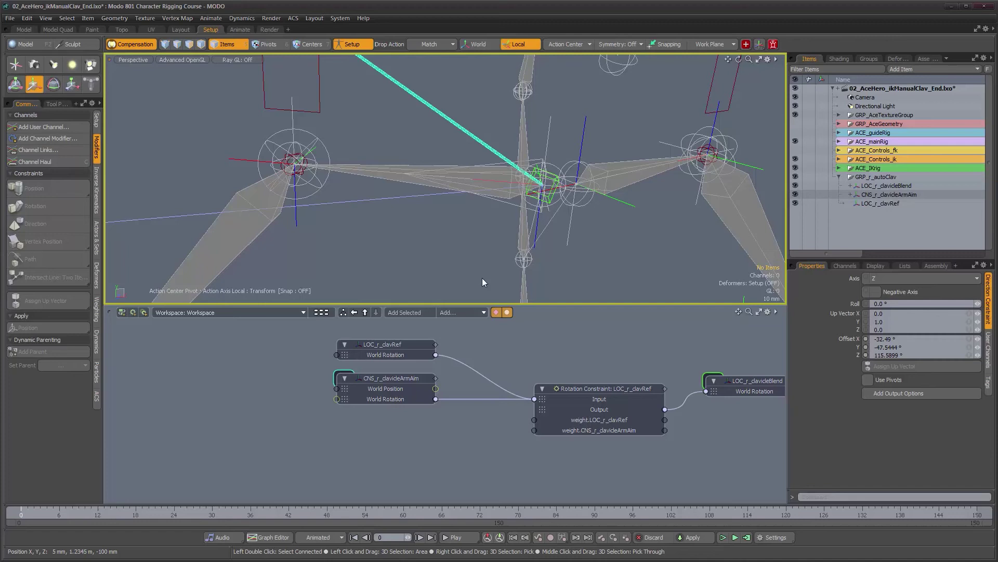
left_click_drag(455, 437, 467, 435, "alt")
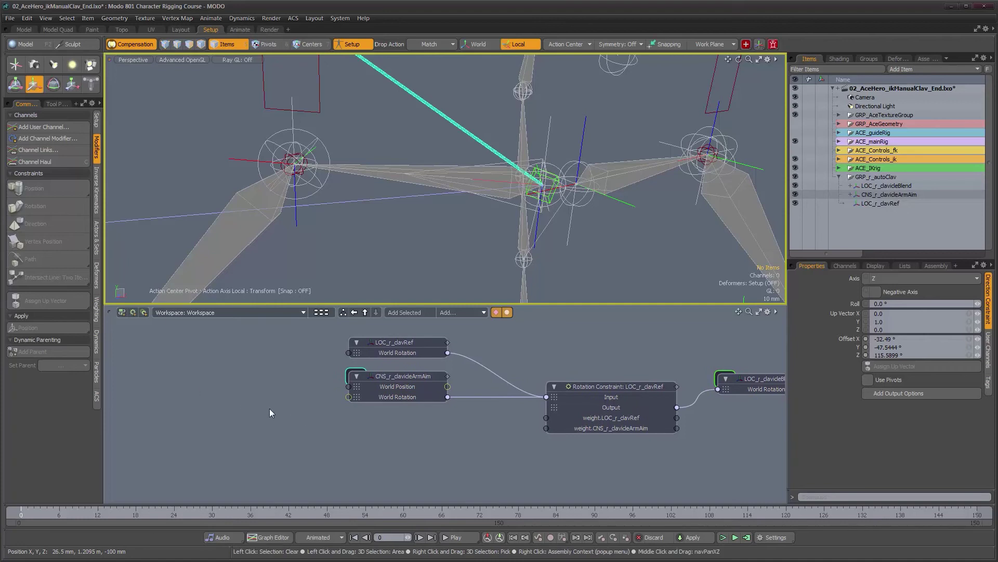
middle_click_drag(278, 414, 297, 418)
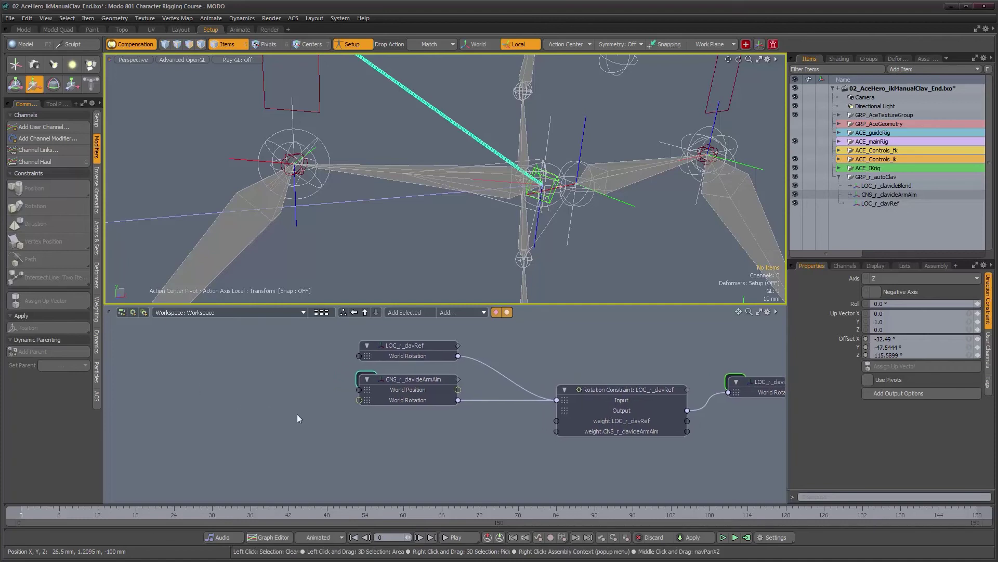
Add a Basic Math: Add modifier to the schematic, place it below CNS_r_clavicleArmAim, and set its Value A to 0.2
left_click(480, 315)
mouse_move(480, 313)
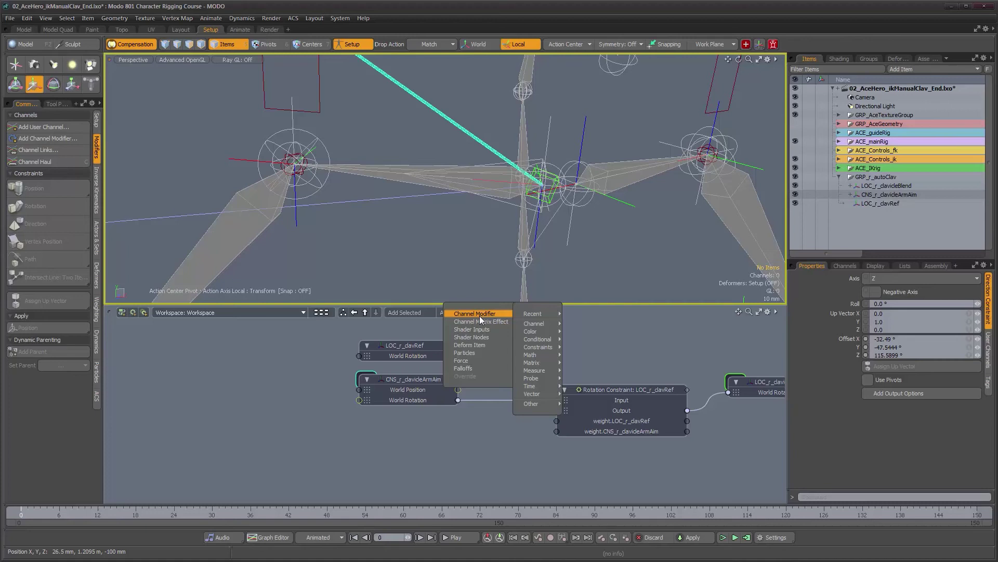
mouse_move(546, 355)
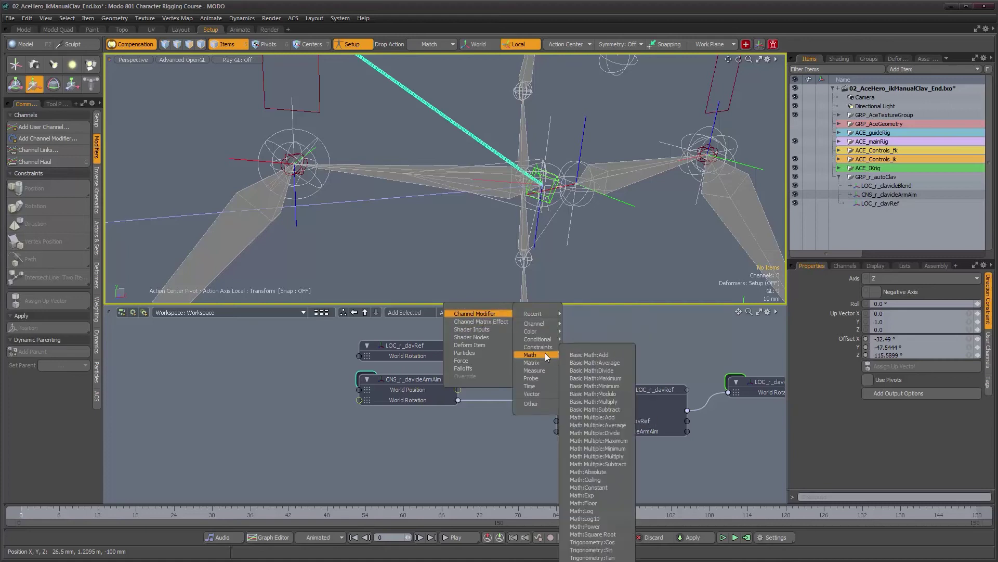
left_click(590, 355)
left_click_drag(460, 436, 306, 427)
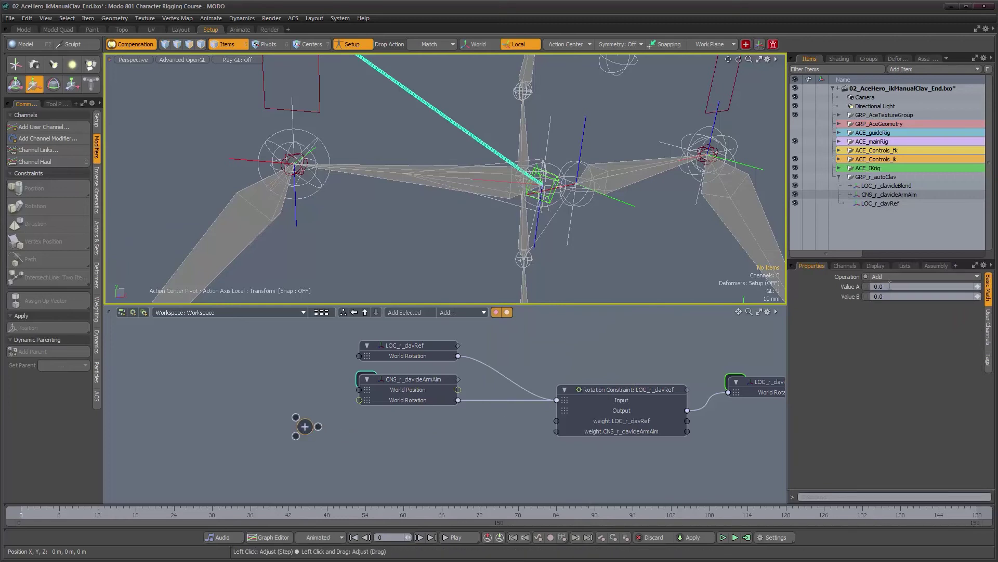
type("0")
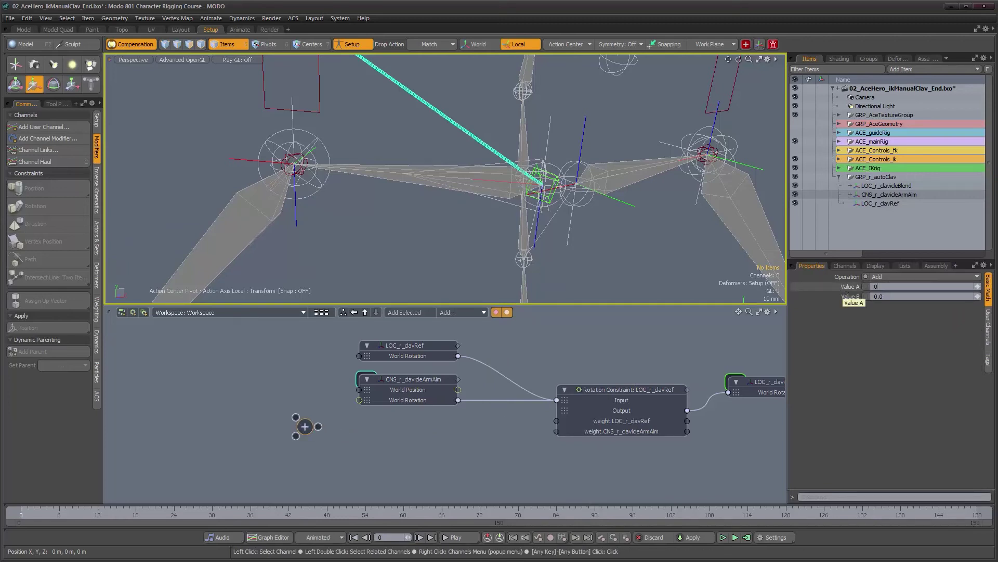
left_click_drag(308, 430, 297, 435)
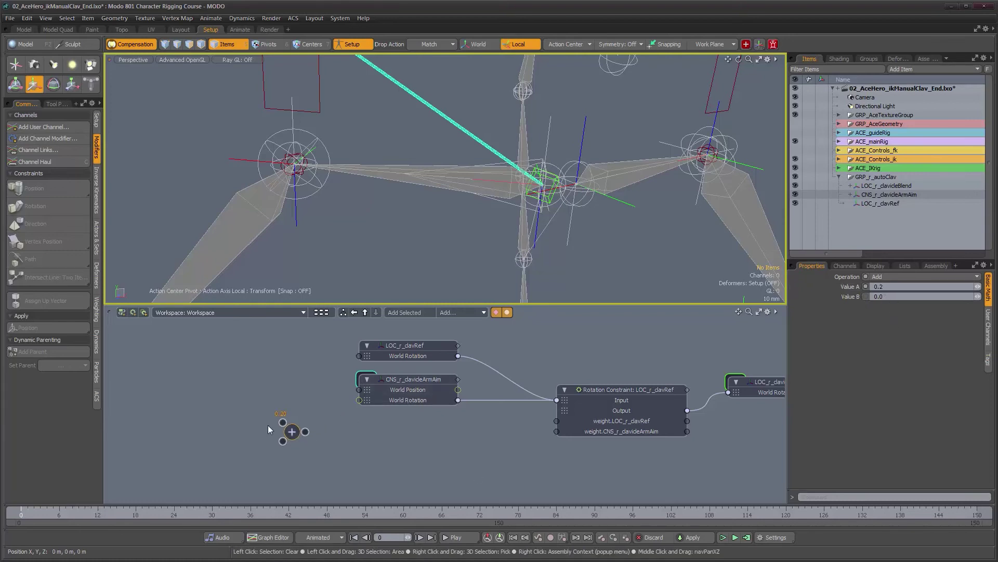
left_click_drag(293, 437, 288, 438)
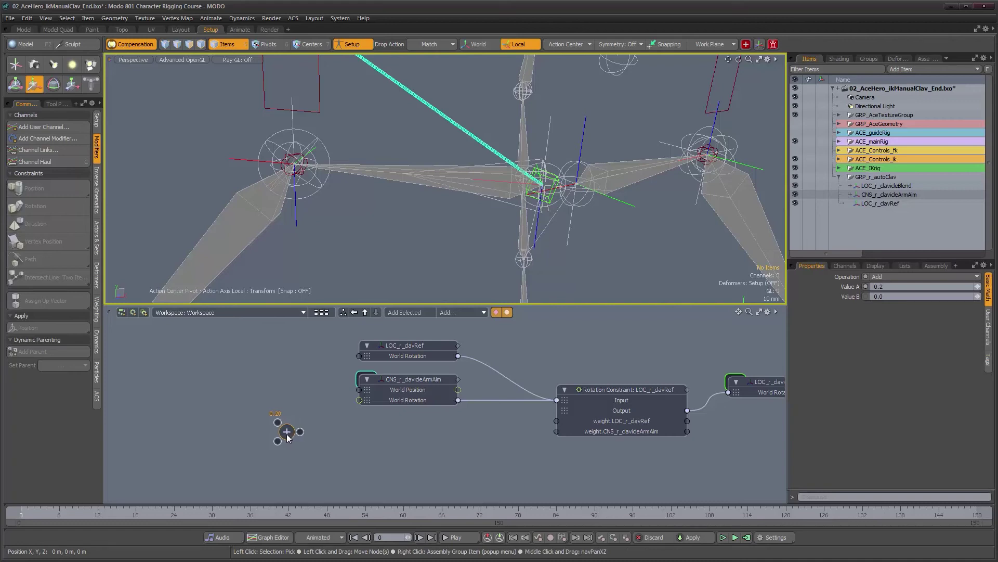
Rename the Add math node as UTI_r_autoClavWeight
right_click(286, 434)
left_click(331, 442)
type("UT")
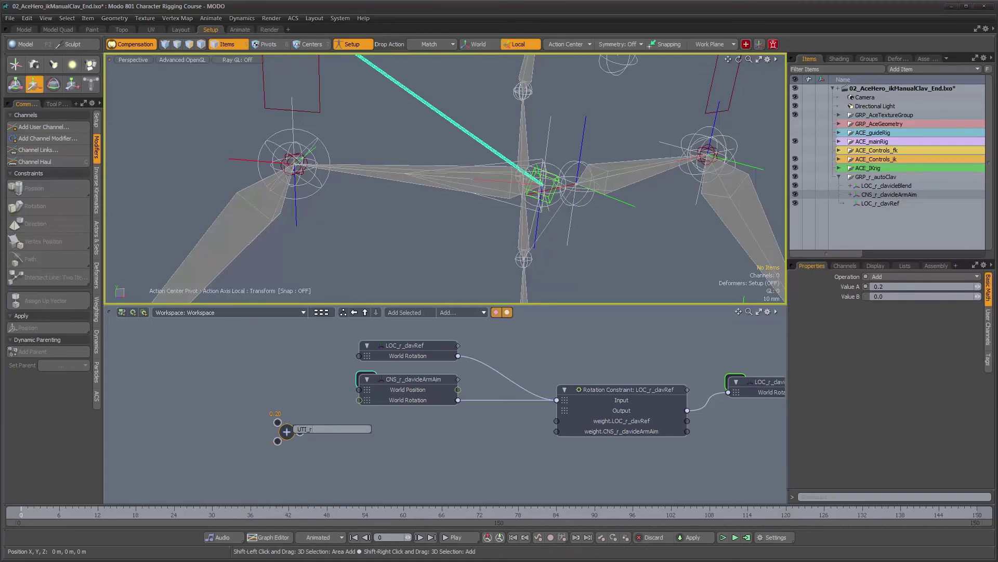
type("I_r_autoClavWeight")
key("Return")
Connect the output of UTI_r_autoClavWeight to the rotation constraint's weight.CNS_r_clavicleArmAim channel
left_click_drag(511, 245, 523, 226, "alt")
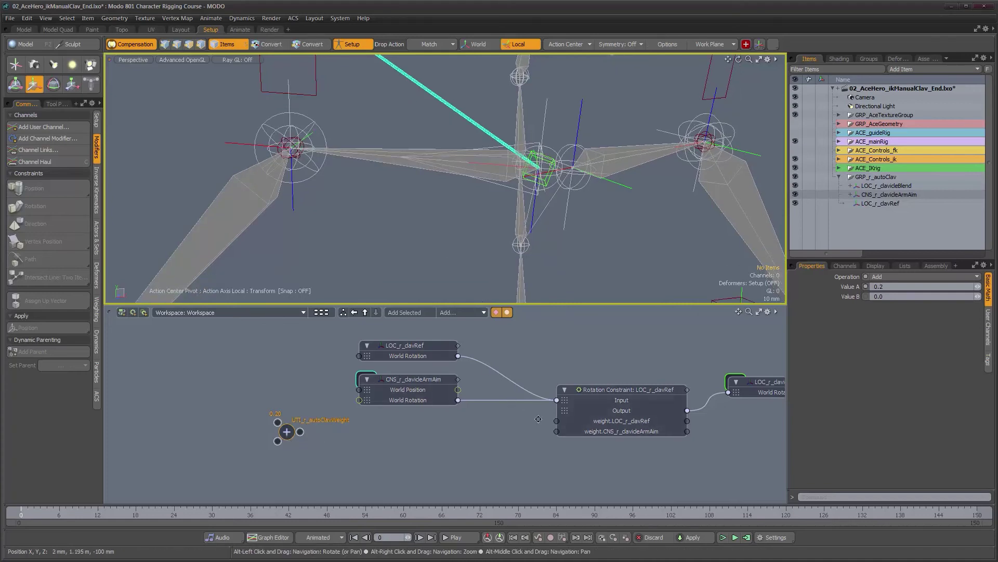
left_click_drag(538, 418, 475, 403, "alt")
right_click_drag(475, 403, 484, 405, "alt")
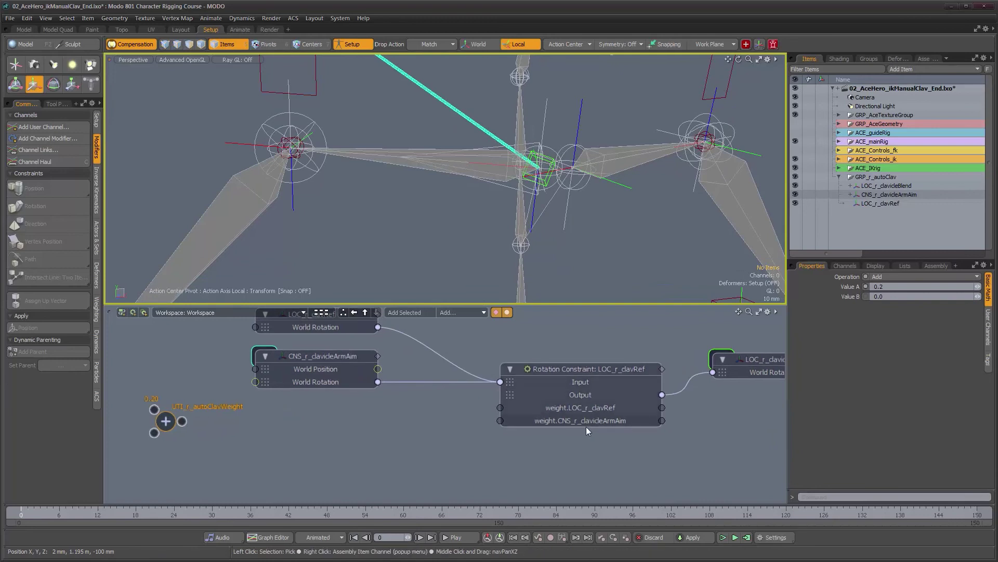
scroll(586, 426, "down", 3)
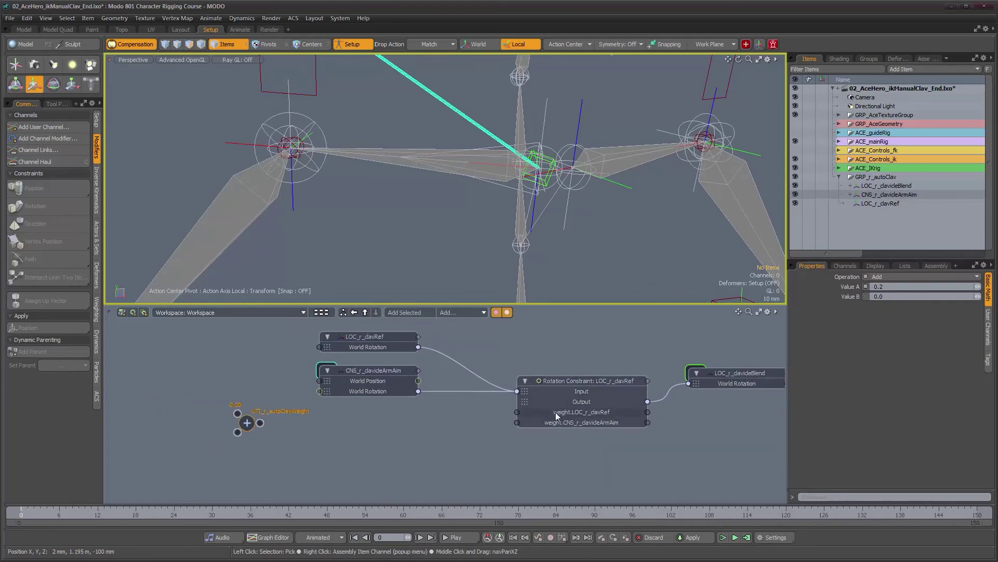
mouse_move(556, 412)
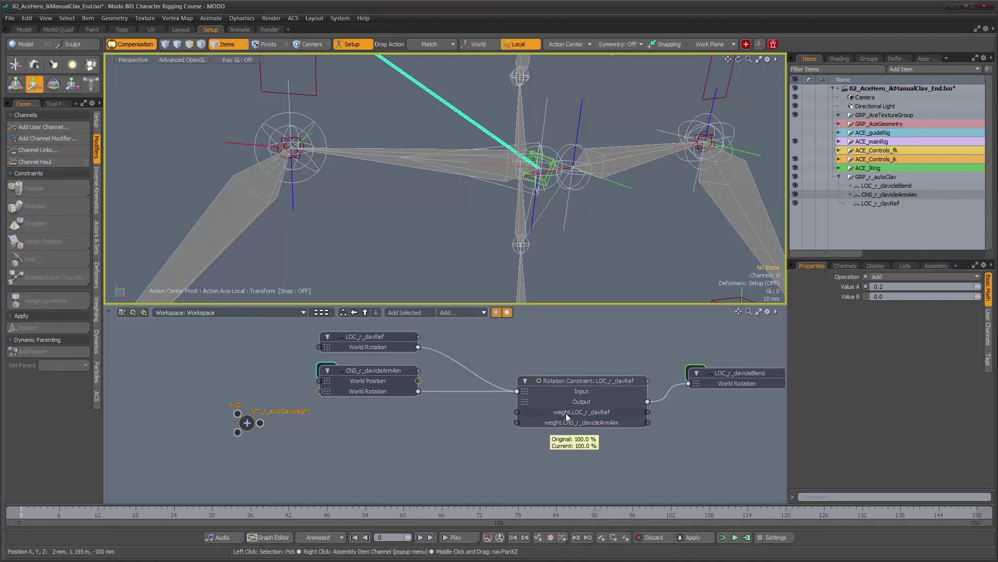
left_click_drag(247, 427, 247, 424)
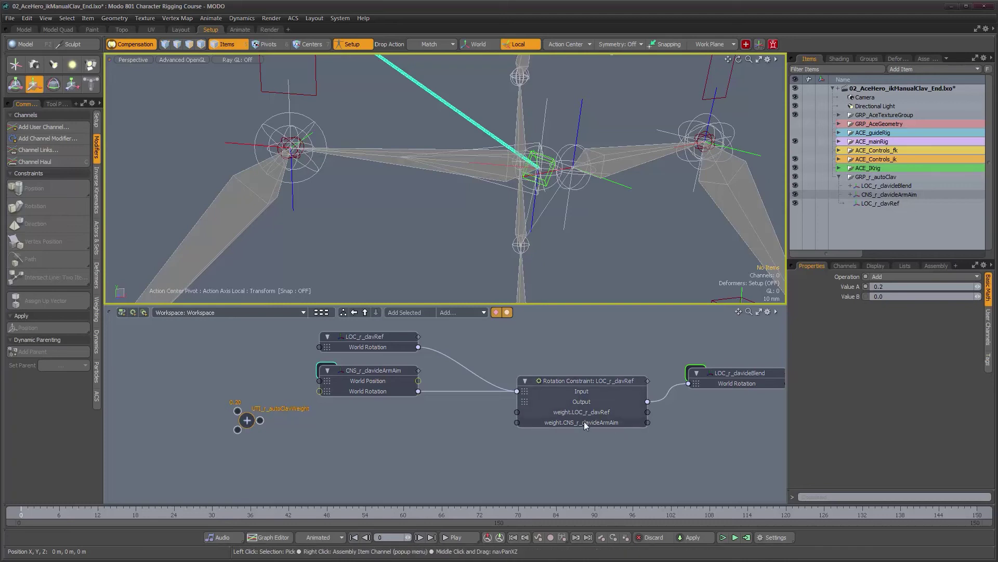
left_click_drag(243, 423, 246, 431)
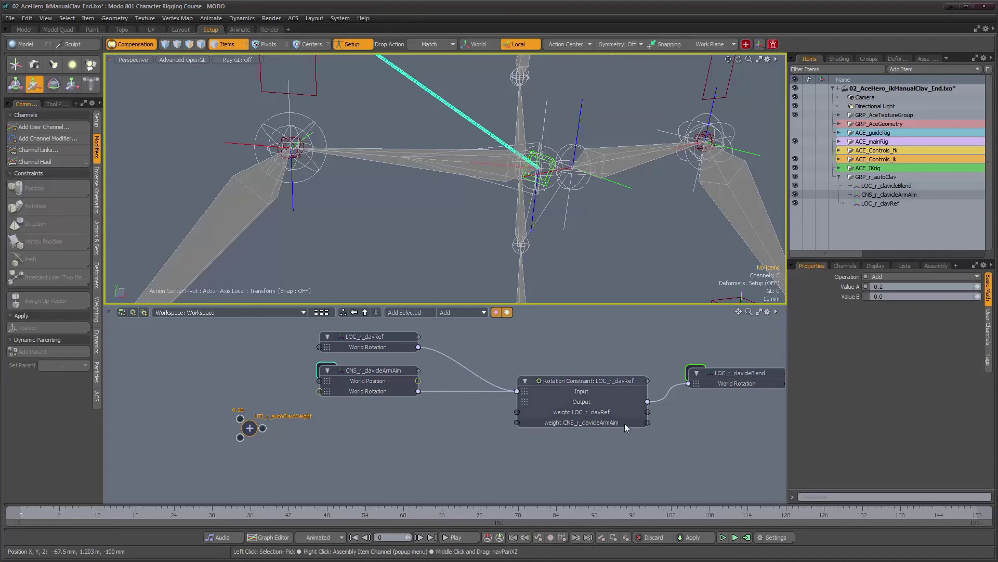
left_click_drag(265, 429, 516, 422)
left_click_drag(523, 185, 529, 141, "alt")
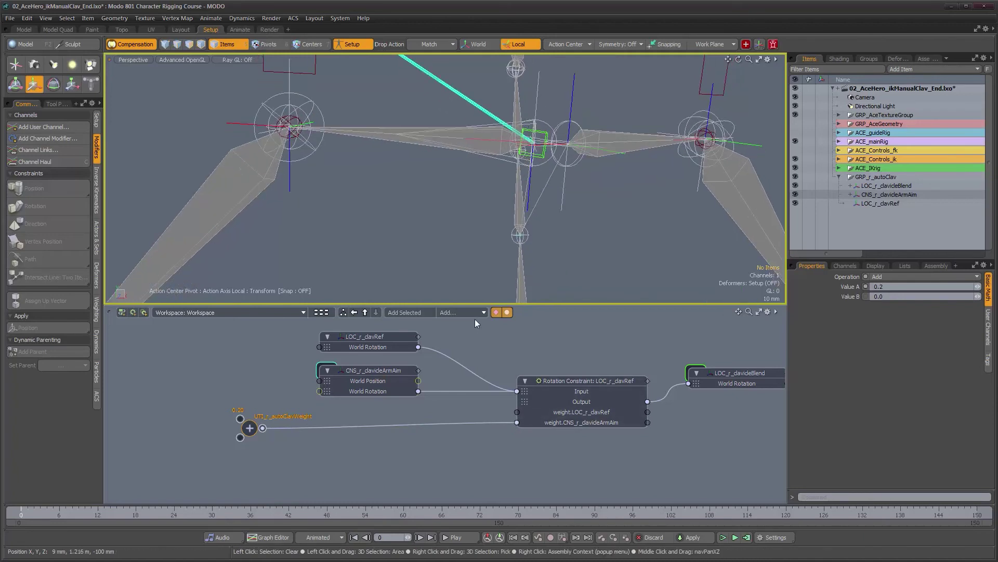
Add a Basic Math: Subtract modifier below the CNS_r_clavicleArmAim node and set its Value A to 1
left_click_drag(254, 431, 253, 451)
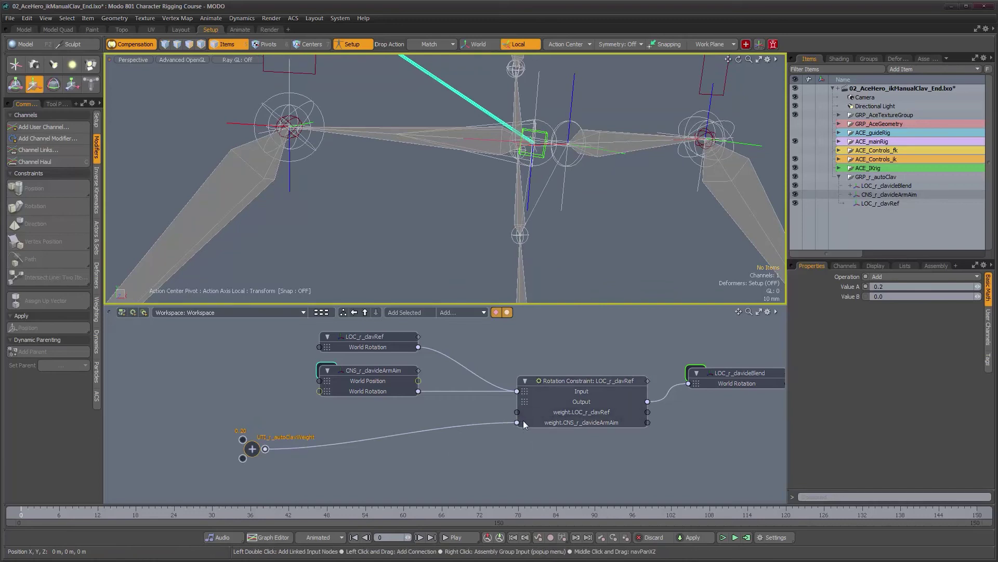
left_click(471, 312)
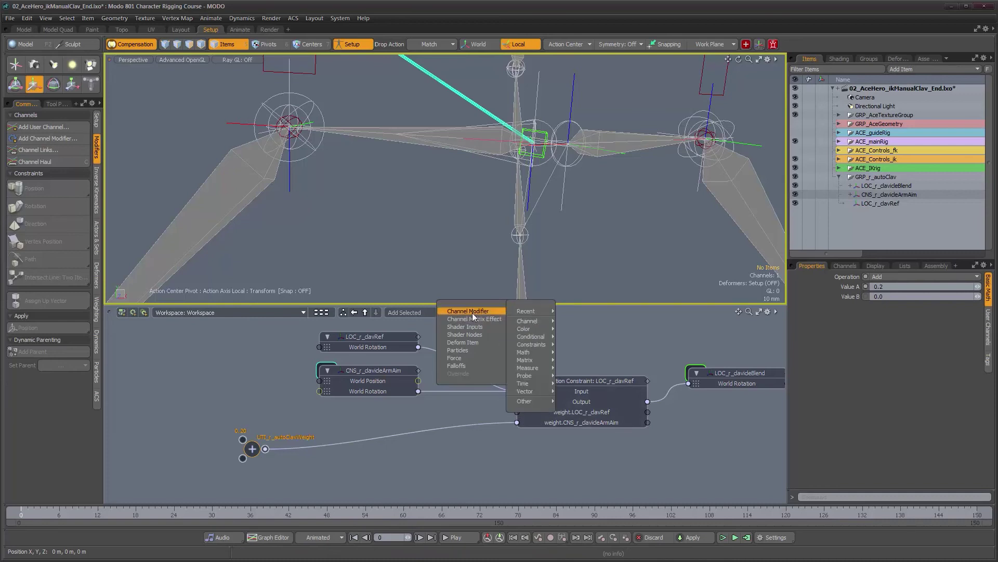
mouse_move(532, 353)
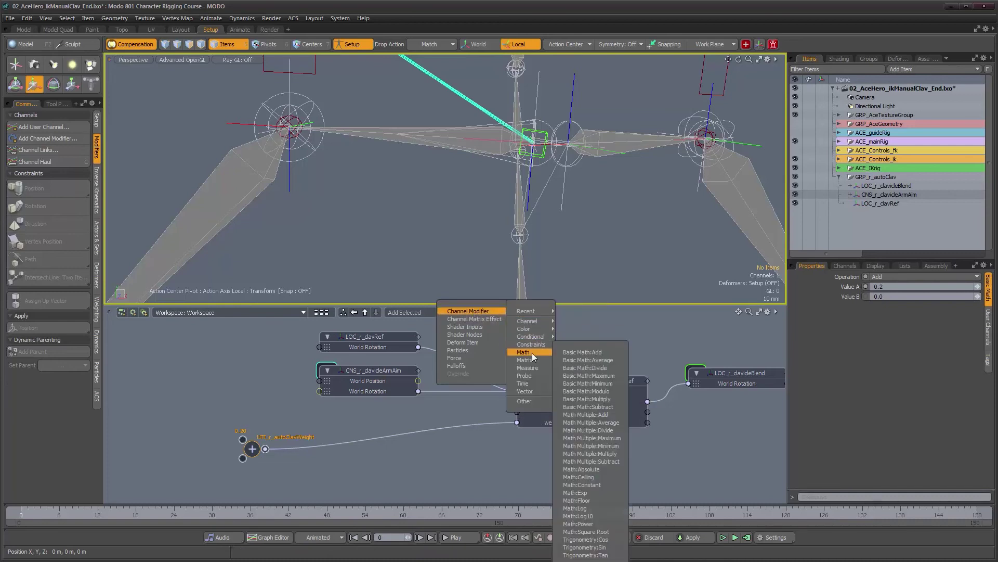
left_click(611, 407)
left_click_drag(420, 410, 355, 415)
left_click(879, 286)
type("1")
key("Return")
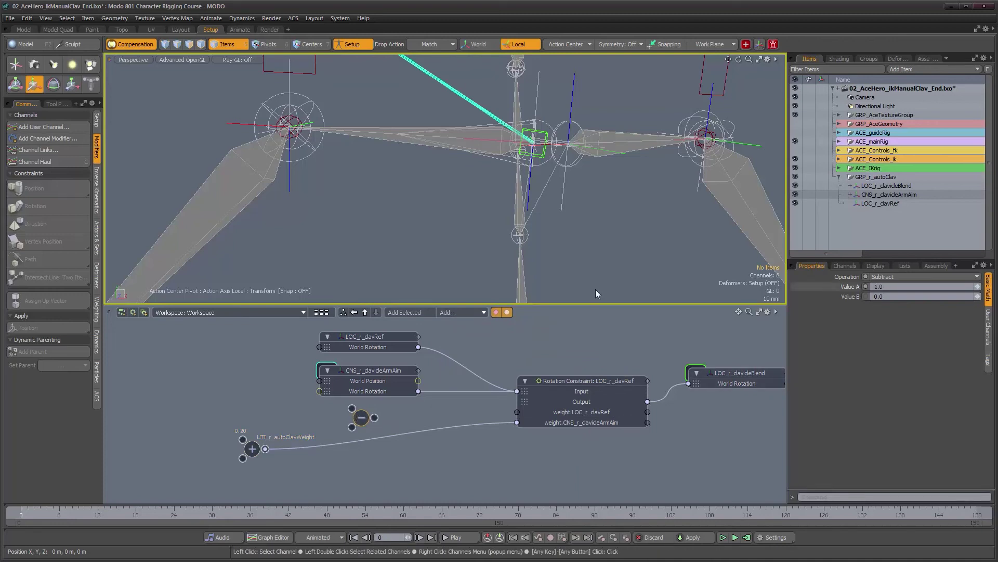
Connect UTI_r_autoClavWeight's output to the Subtract node's Value B, and the Subtract output to the constraint's weight.LOC_r_clavRef channel
left_click_drag(265, 451, 380, 419)
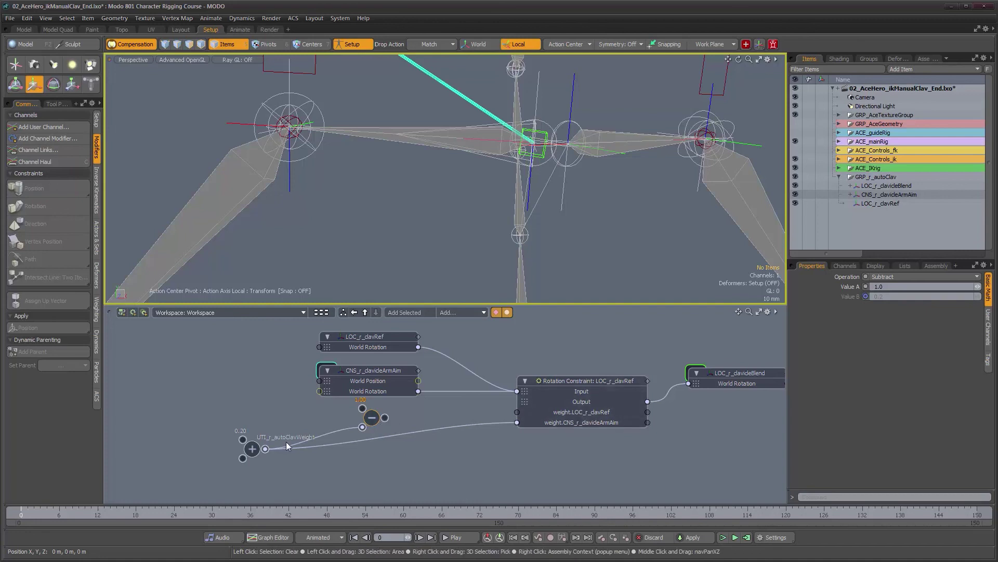
left_click_drag(253, 451, 316, 482)
left_click_drag(379, 421, 517, 413)
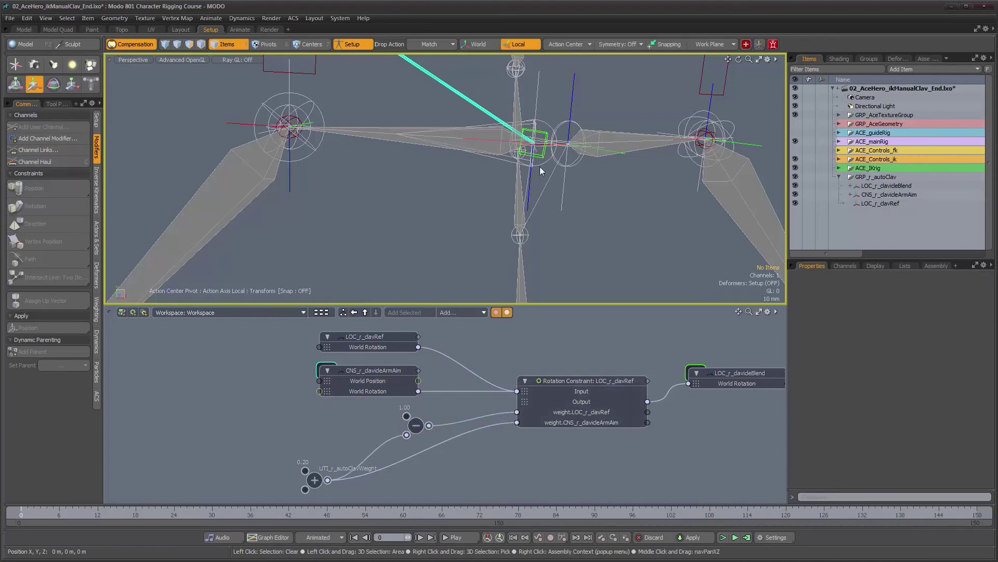
Test the blend by setting UTI_r_autoClavWeight's Value A to 0 and 1, and restore it to 0.2
left_click_drag(539, 166, 495, 177, "alt+shift")
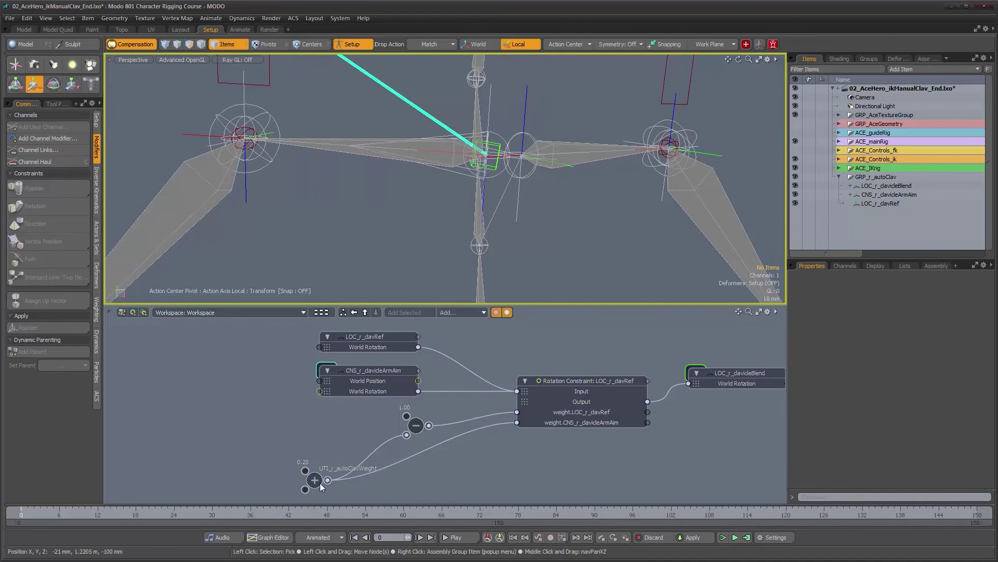
left_click_drag(321, 486, 313, 479)
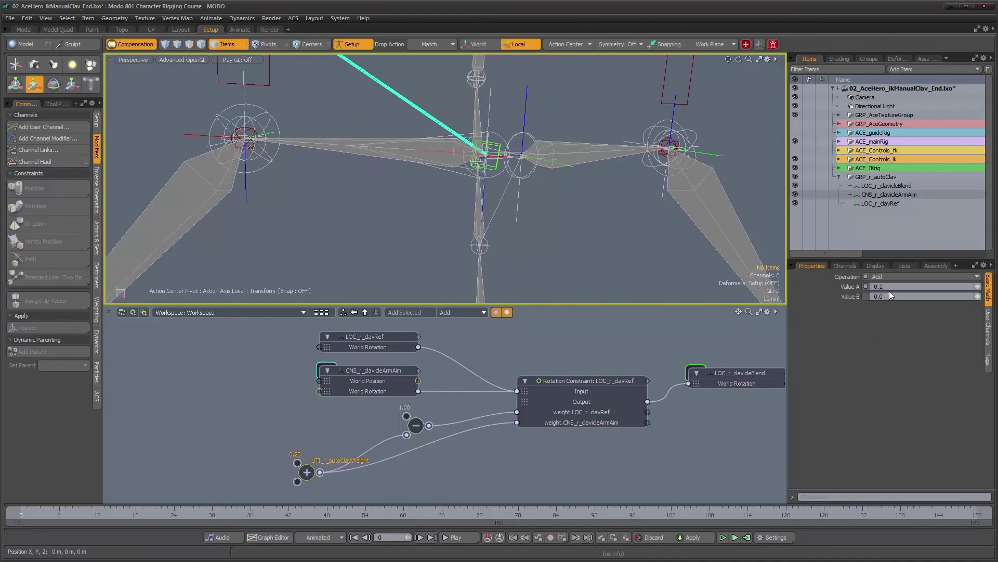
type("0")
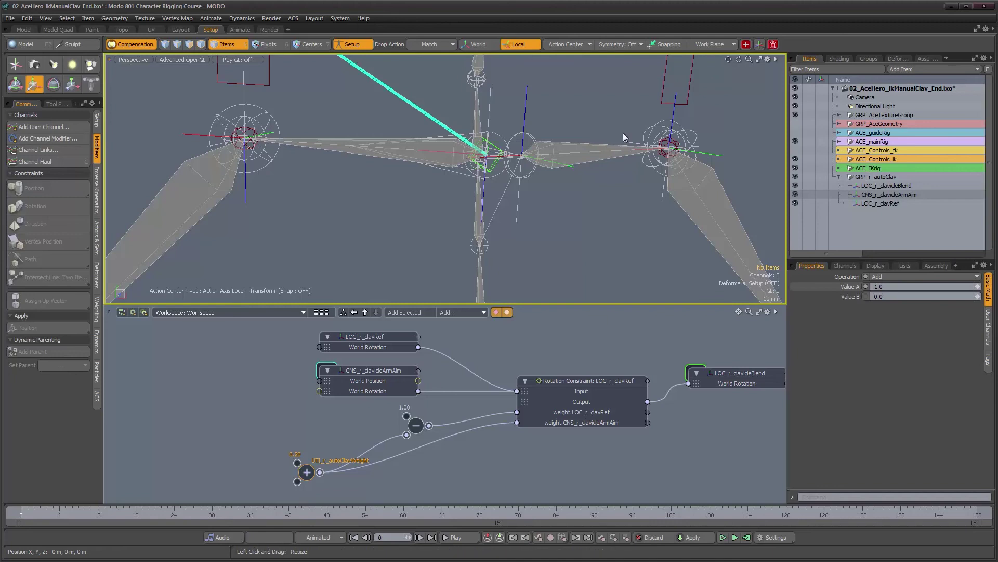
scroll(514, 181, "down", 2)
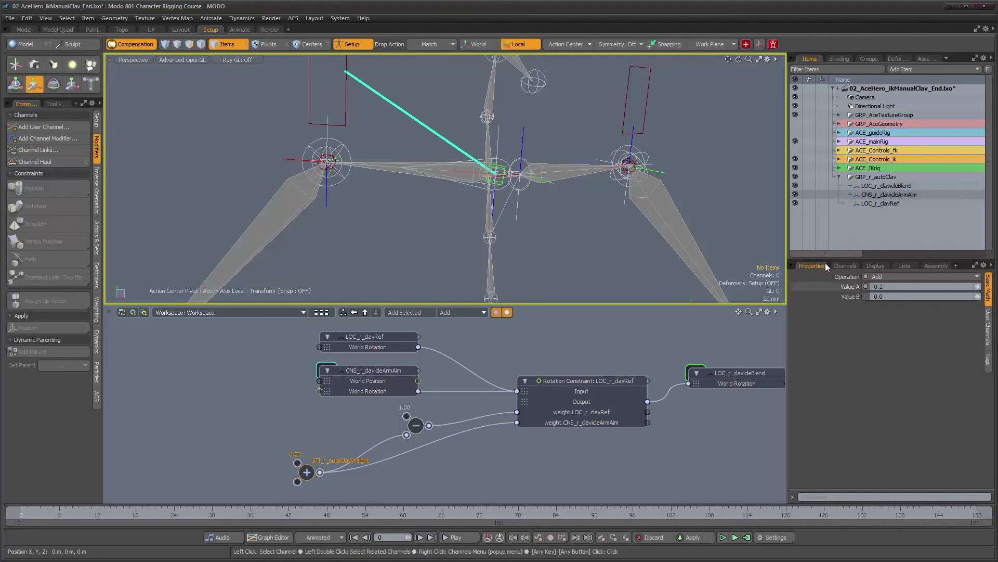
Lower the CTL_r_IKarm control to about 102 mm in Y to test the clavicle blend, and reset its position to 0 m
scroll(429, 217, "down", 3)
left_click_drag(429, 217, 302, 163, "alt")
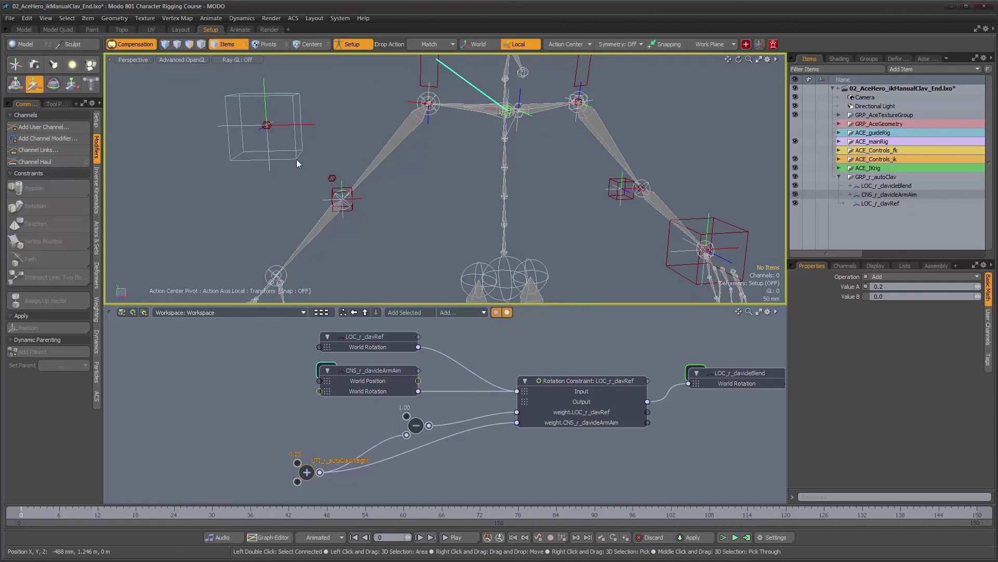
left_click(298, 158)
key("w")
left_click_drag(310, 89, 309, 186)
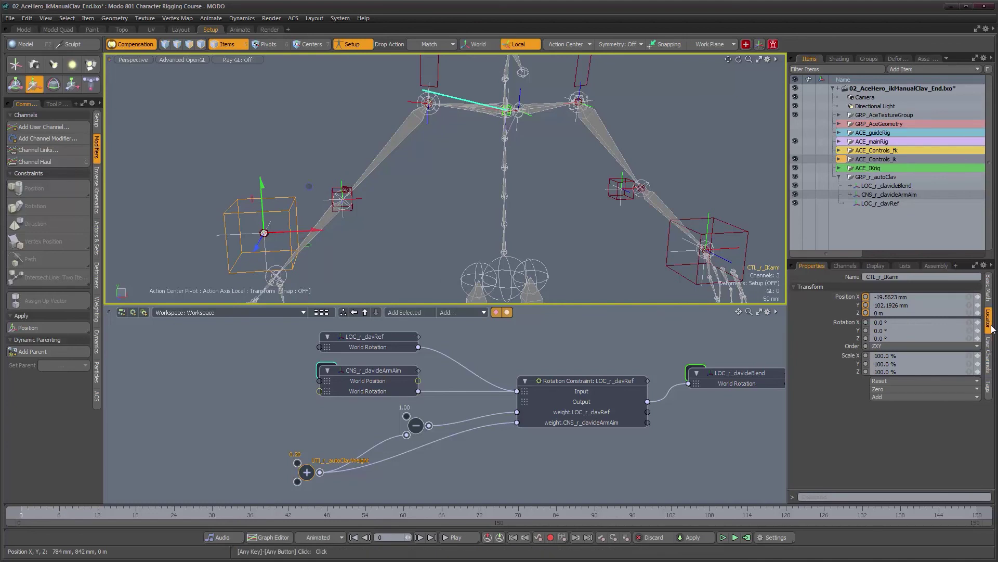
left_click(906, 382)
middle_click_drag(462, 210, 426, 230, "alt")
left_click_drag(427, 230, 430, 232, "alt")
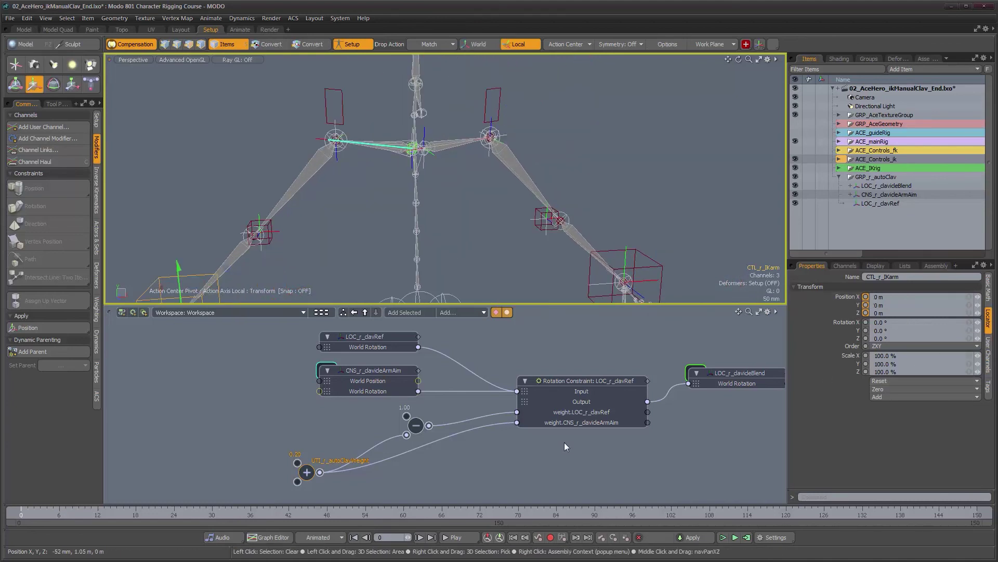
Move the Subtract and UTI_r_autoClavWeight nodes closer to the rotation constraint in the schematic
left_click_drag(420, 430, 456, 411)
left_click_drag(306, 472, 388, 443)
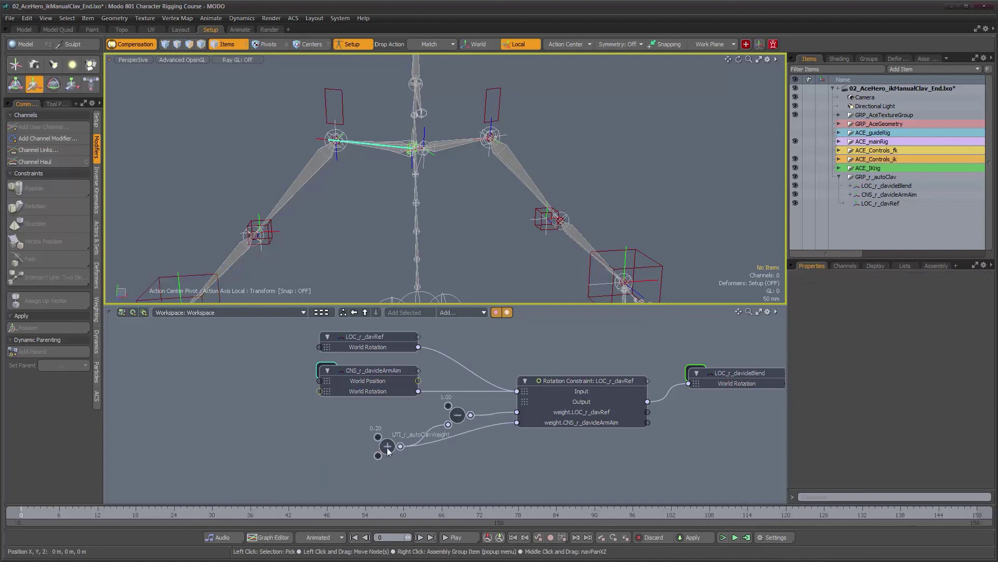
left_click_drag(658, 367, 540, 371, "alt")
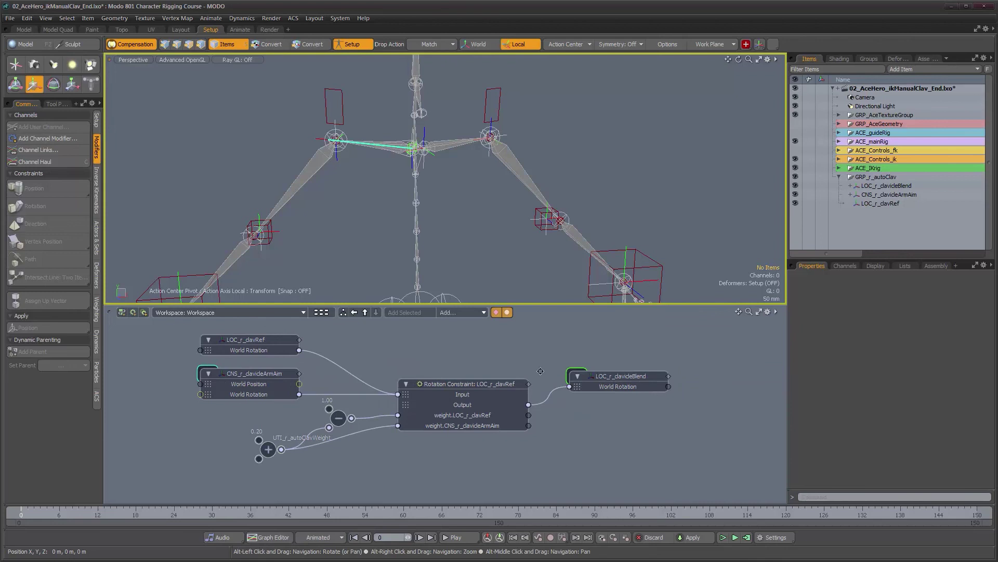
Enlarge the 3D view, select the JNT_r_clavicle joint and locate it in the item hierarchy
left_click_drag(417, 178, 422, 179, "alt+shift")
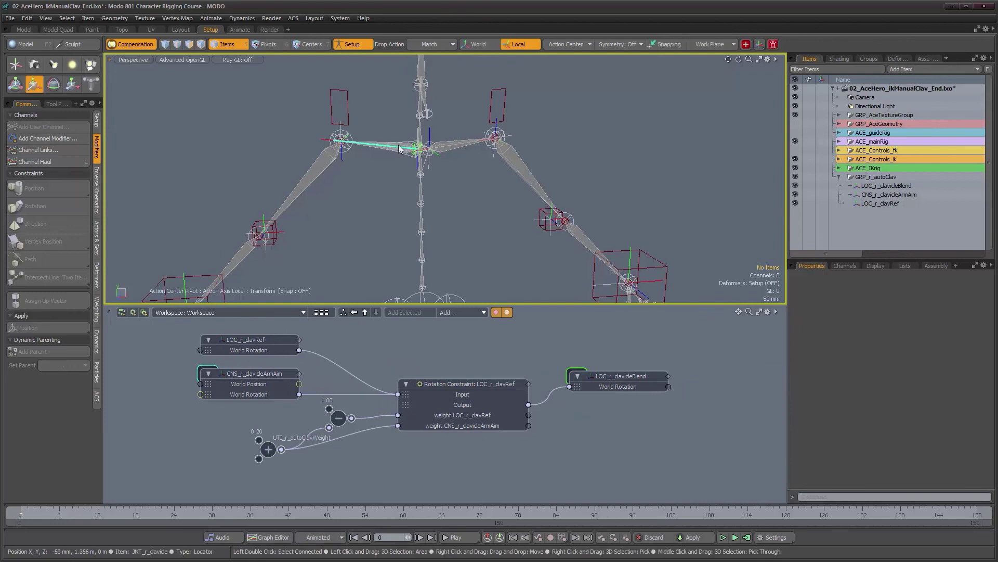
left_click_drag(448, 216, 449, 223, "alt+shift")
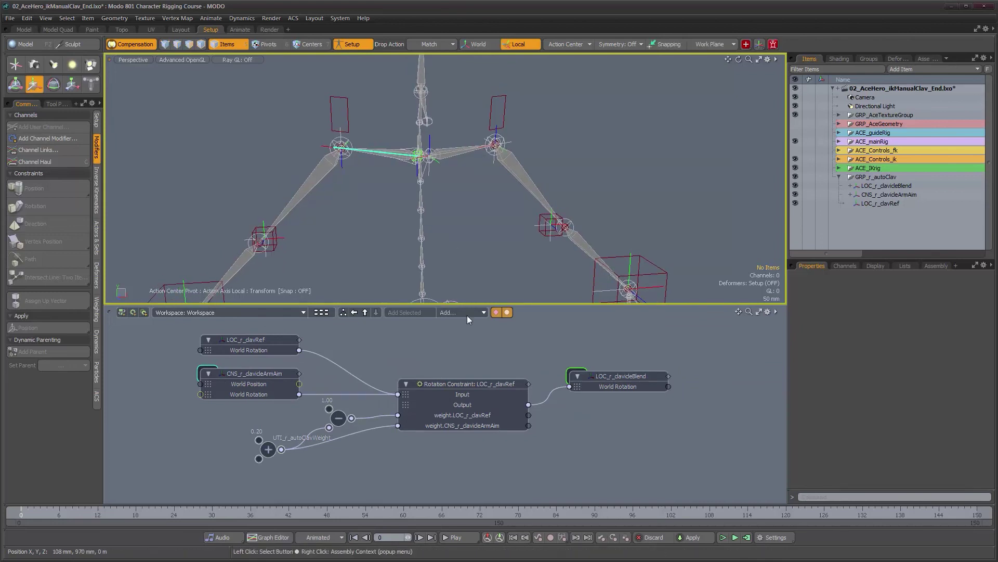
key("ctrl+space")
left_click_drag(419, 240, 486, 257, "alt")
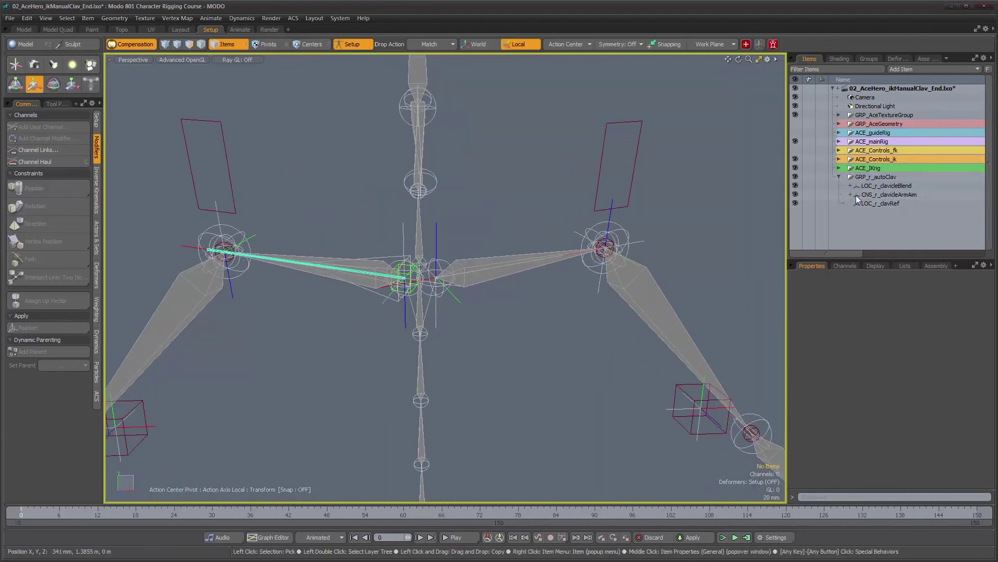
left_click(876, 177)
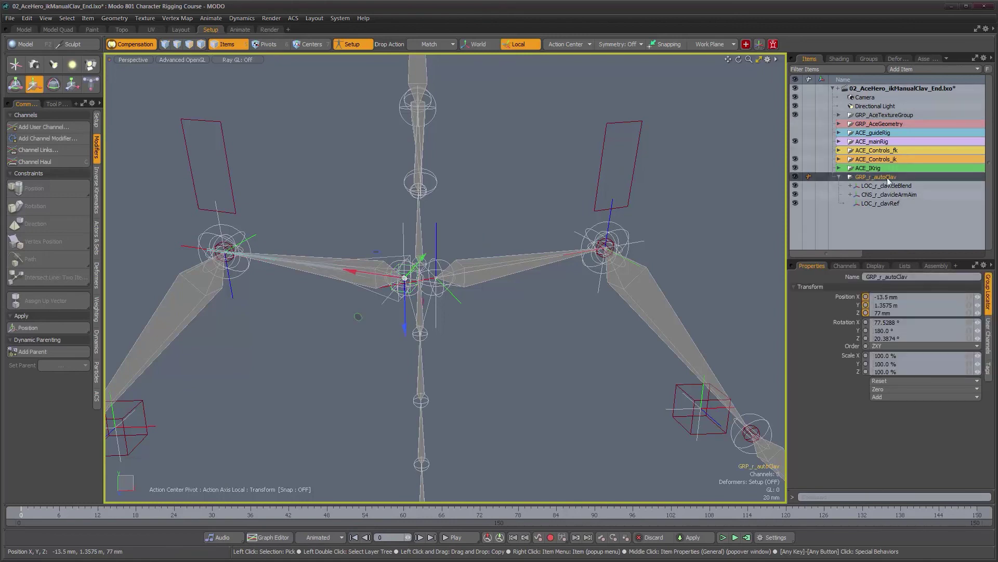
left_click_drag(411, 338, 410, 318, "alt")
key("q")
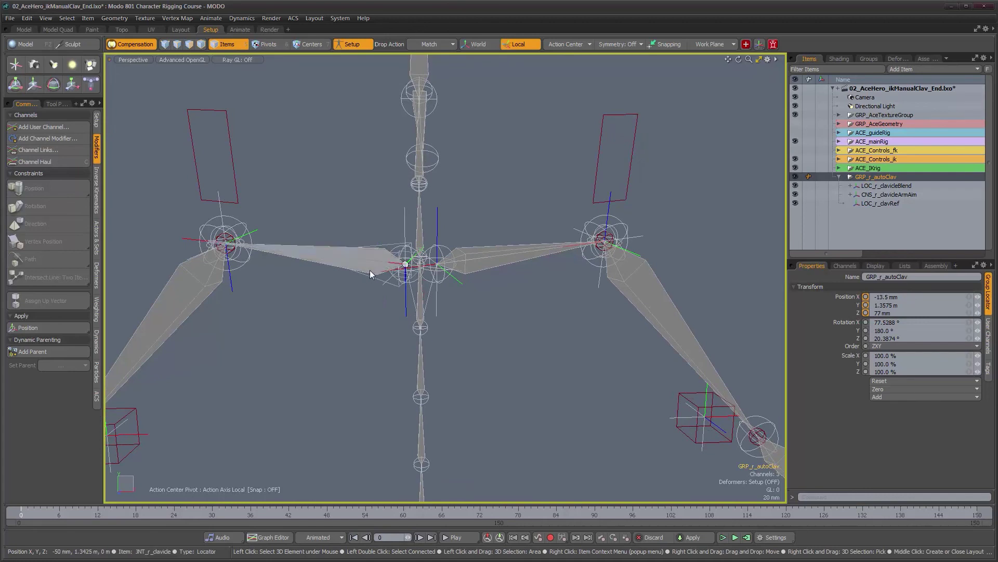
left_click(370, 270)
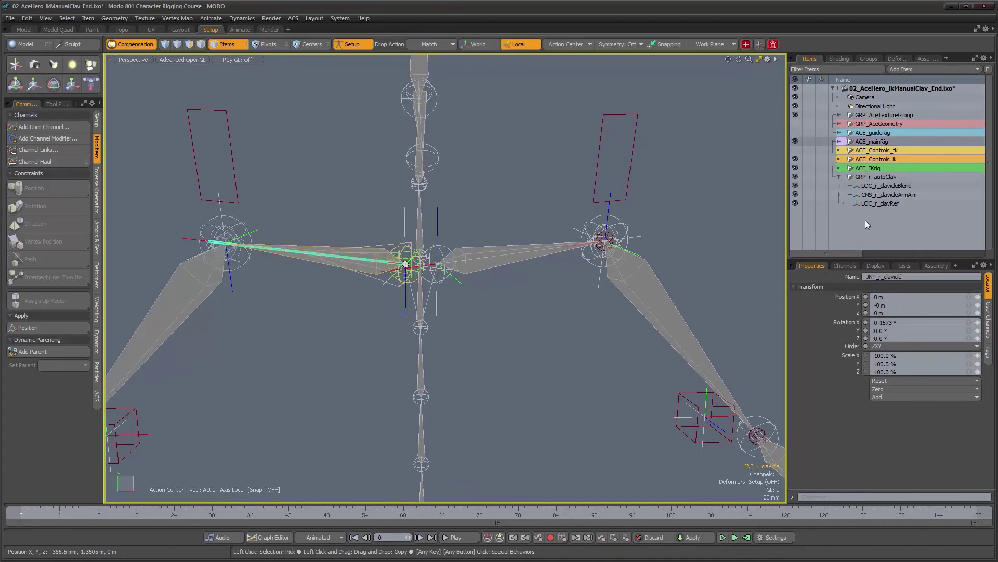
key("f")
scroll(879, 213, "down", 3)
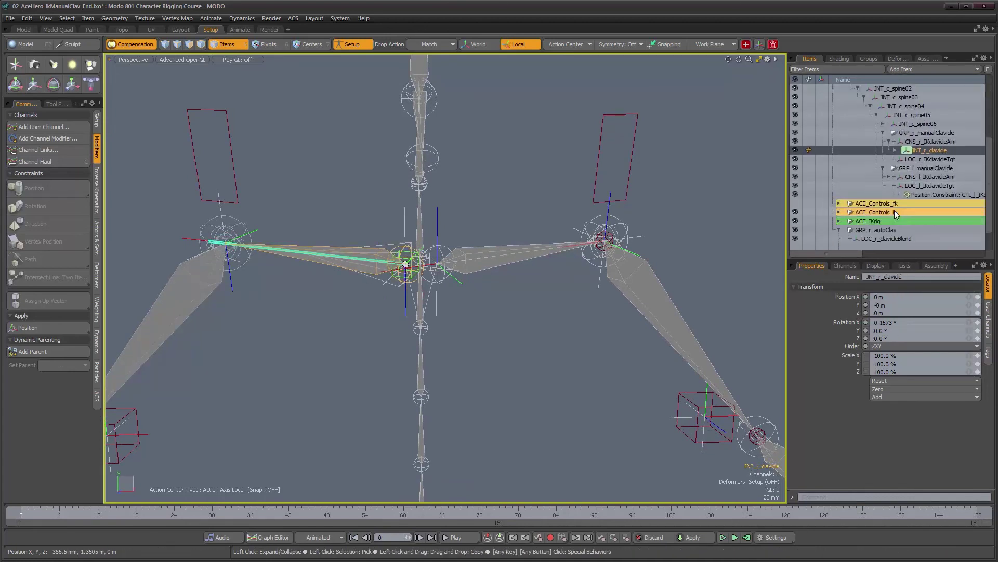
Parent the GRP_r_autoClav group under CNS_r_IKclavicleAim in the item hierarchy
left_click(919, 133)
left_click(921, 144)
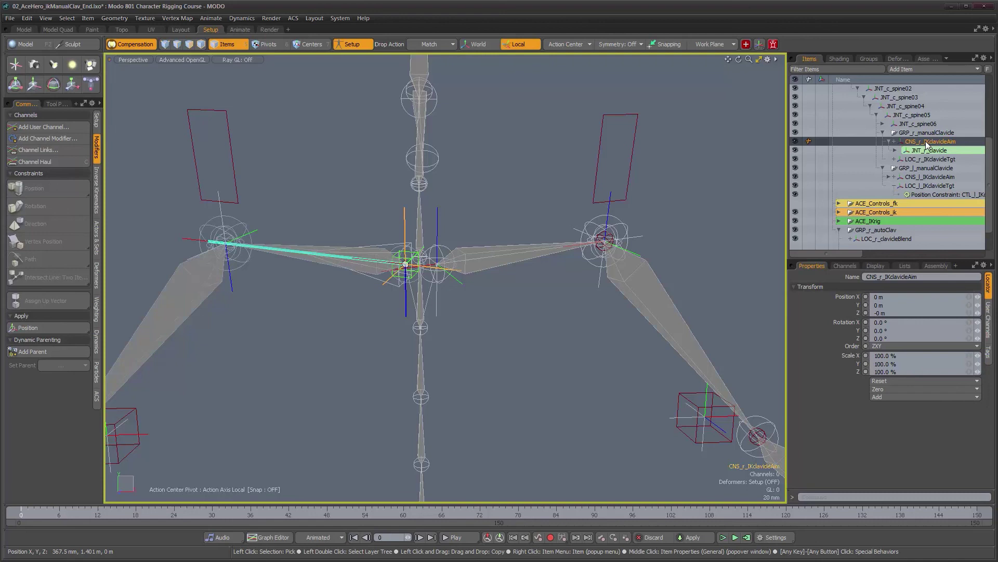
left_click(872, 230)
left_click_drag(872, 229, 928, 125)
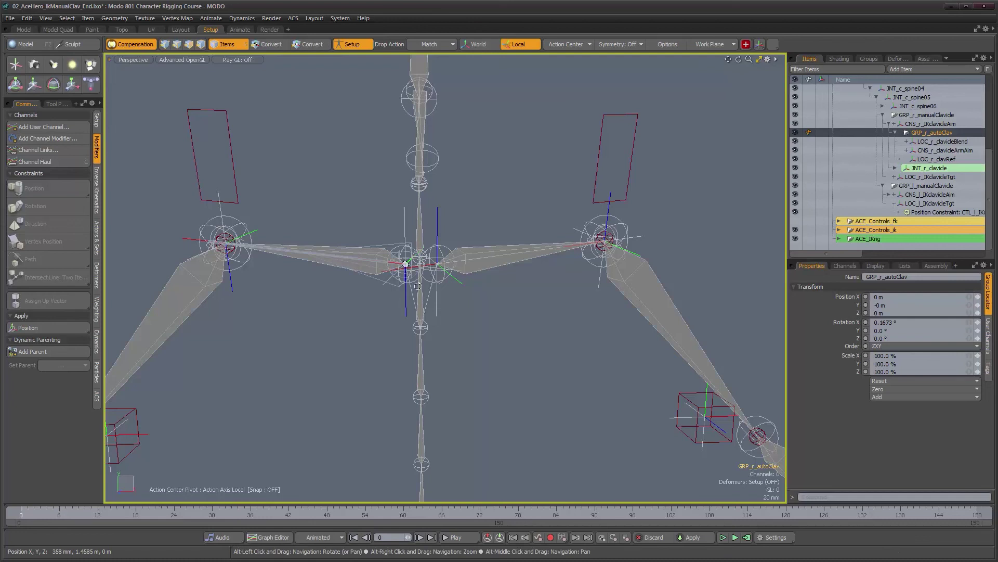
Parent the JNT_r_clavicle joint under LOC_r_clavicleBlend
left_click(374, 273)
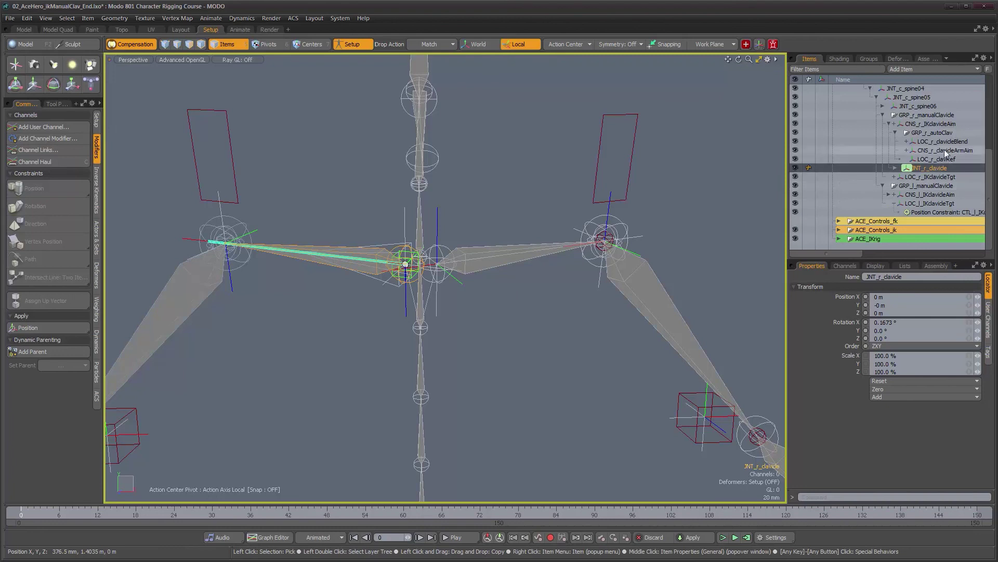
left_click_drag(941, 167, 955, 146)
key("a")
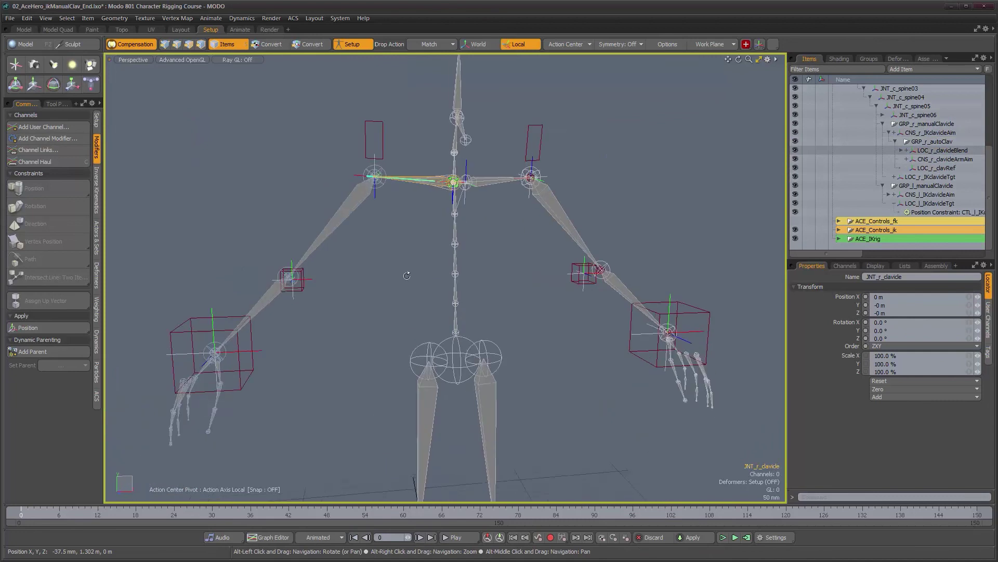
Raise the CTL_r_IKarm control to about X -40 mm and Y 252 mm to test the auto clavicle
left_click(245, 382)
middle_click_drag(304, 364, 340, 385, "alt")
key("w")
left_click_drag(293, 337, 272, 211)
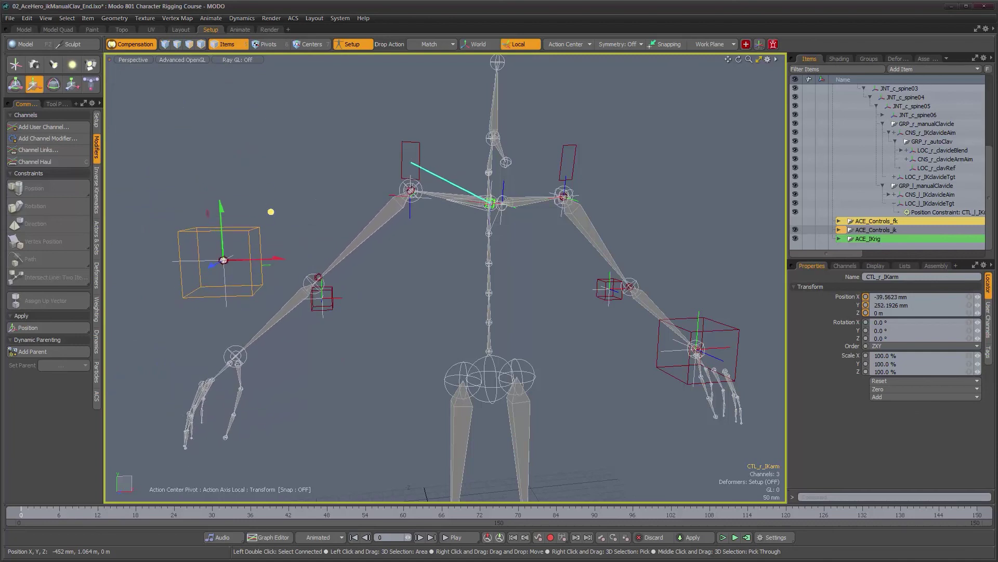
Raise the CTL_r_IKclavicle control to about Y 78 mm and Z 17 mm to test the manual offset
left_click(416, 154)
key("w")
left_click_drag(411, 229, 409, 198)
key("ctrl+z")
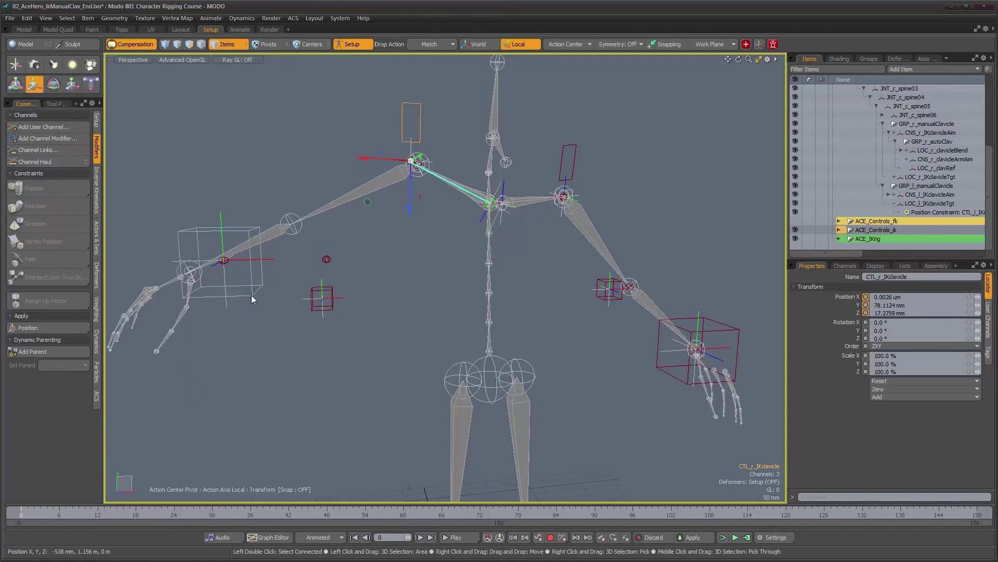
Test the arm's movement with the CTL_r_IKarm control and place it at about -130 mm in Z
left_click(253, 294)
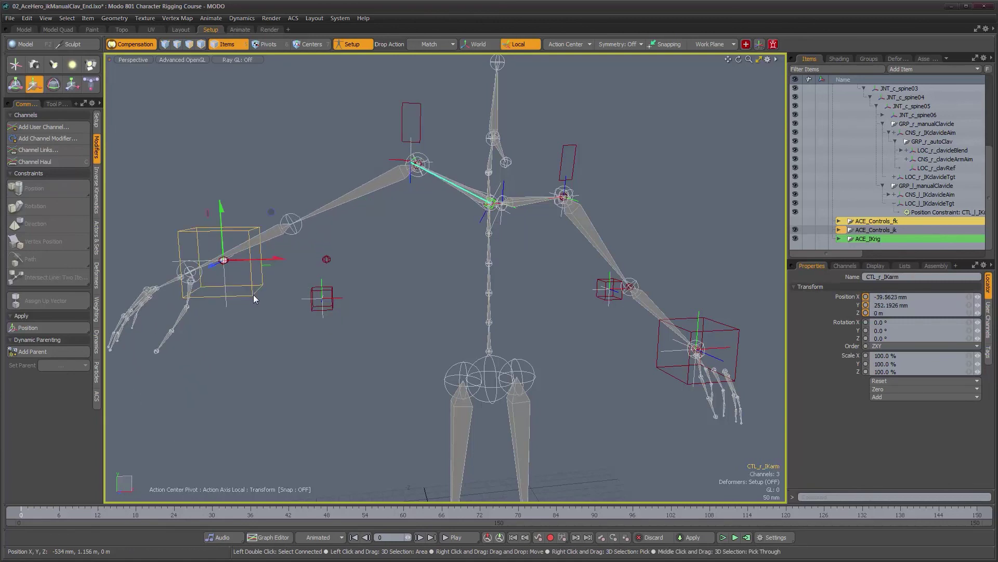
left_click_drag(271, 209, 310, 236)
key("ctrl+z")
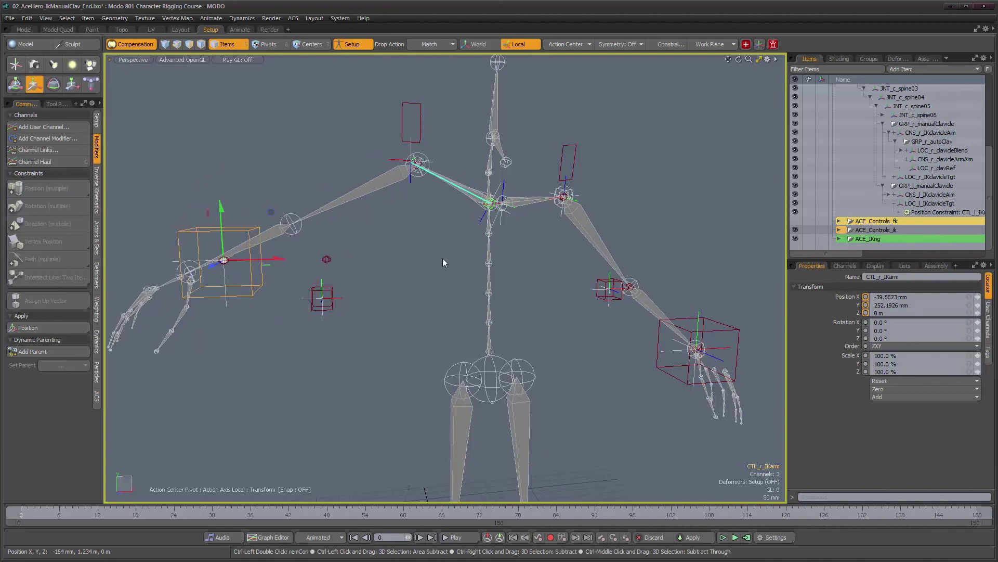
left_click_drag(400, 279, 448, 340, "alt")
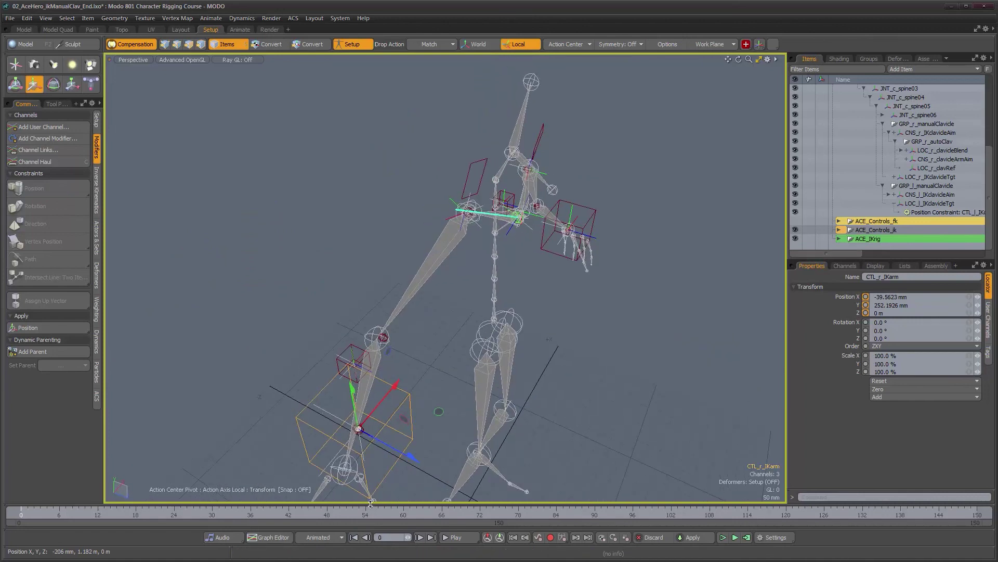
left_click_drag(415, 458, 376, 376)
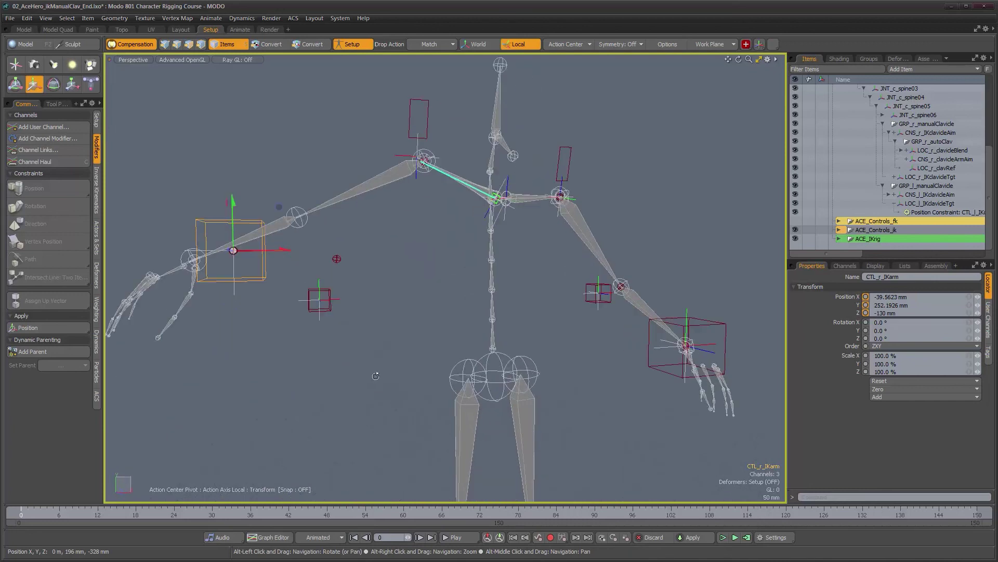
Test stronger auto clavicle blending by raising Value A of the UTI_r_autoClavWeight node to 0.4, 0.8 and 1.0
key("0")
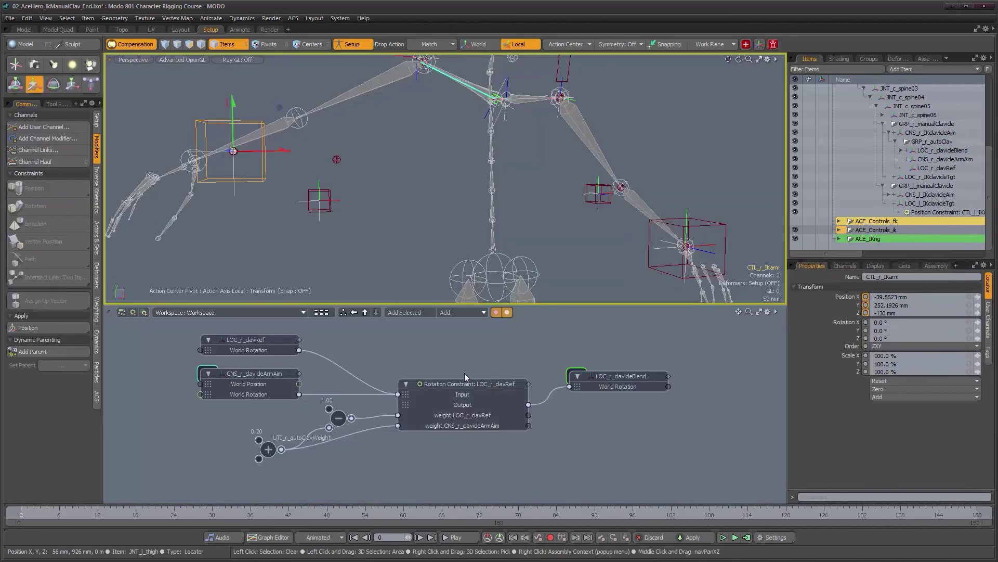
left_click_drag(552, 209, 525, 245, "alt+shift")
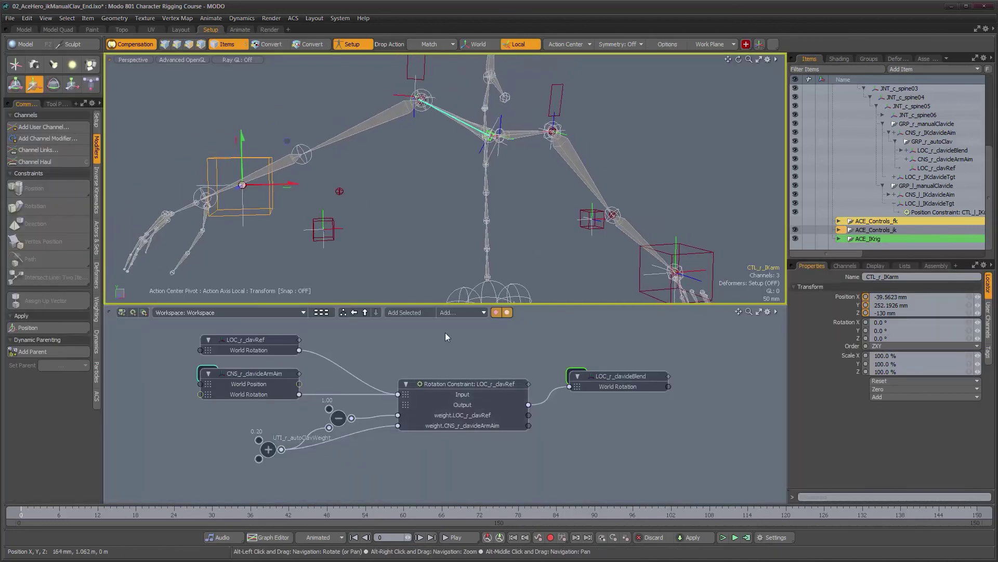
left_click(282, 440)
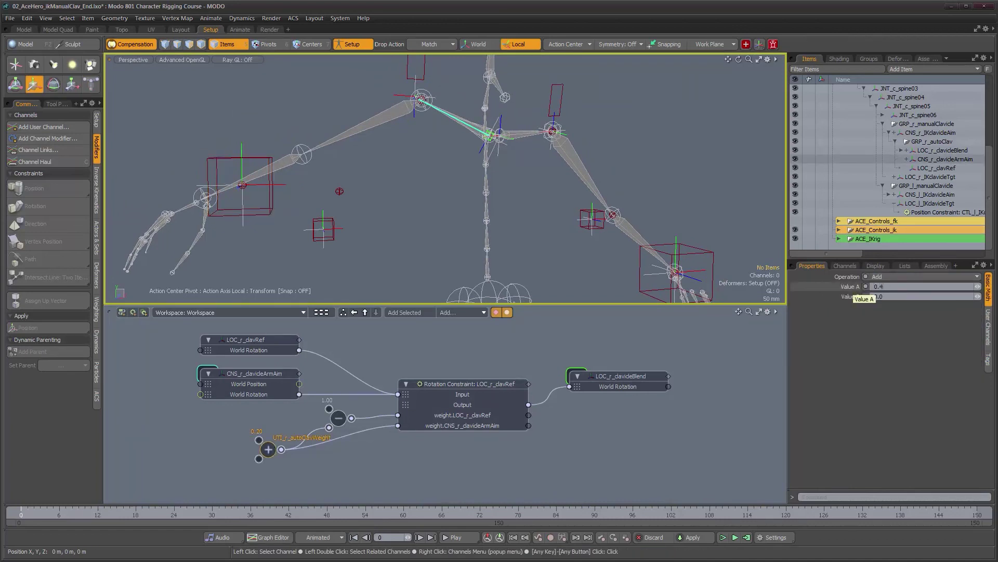
key("Return")
left_click_drag(590, 92, 411, 233, "alt")
left_click(857, 288)
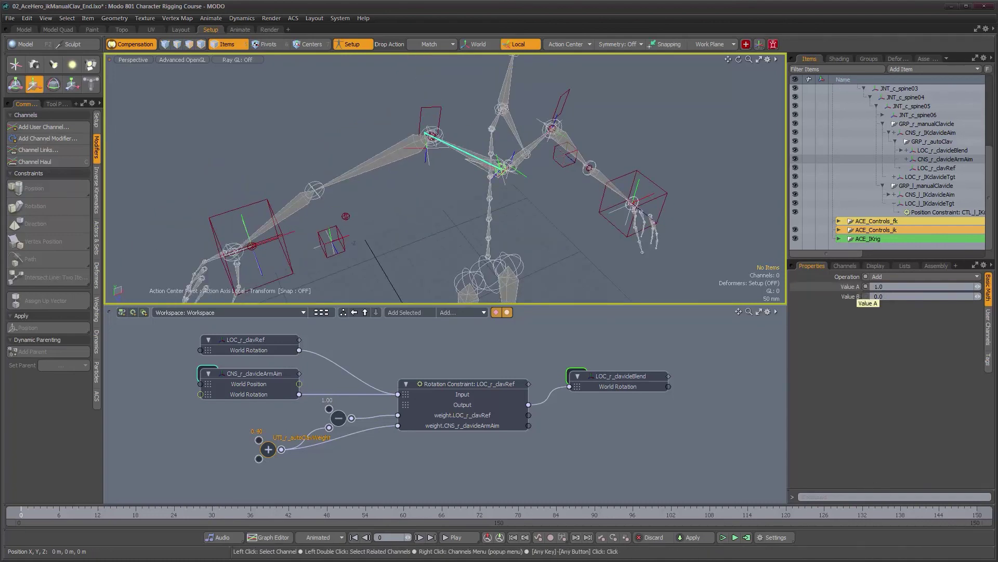
left_click_drag(598, 150, 420, 151, "alt")
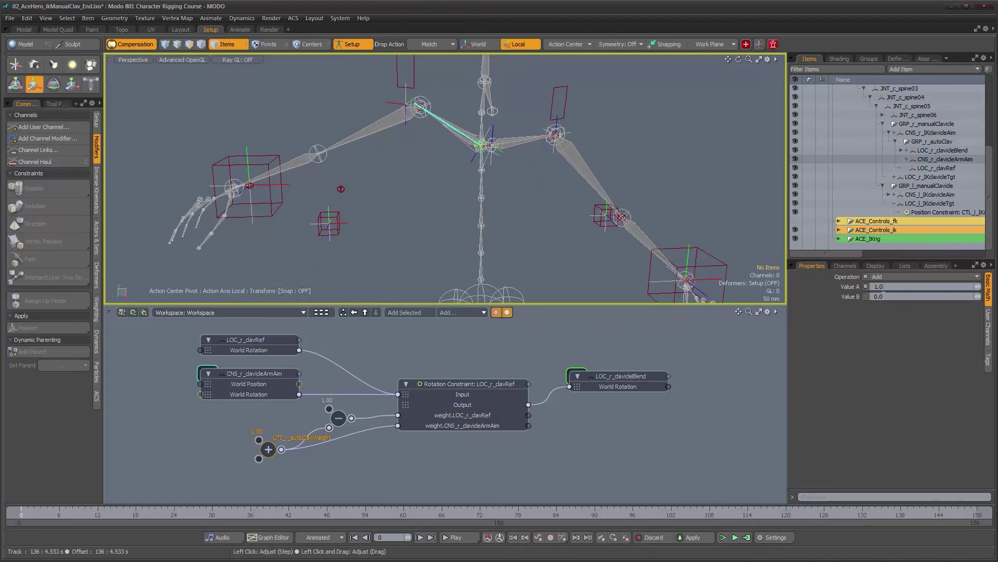
Set Value A of UTI_r_autoClavWeight to 0.2 and inspect the right clavicle and arm pose
type("0.2")
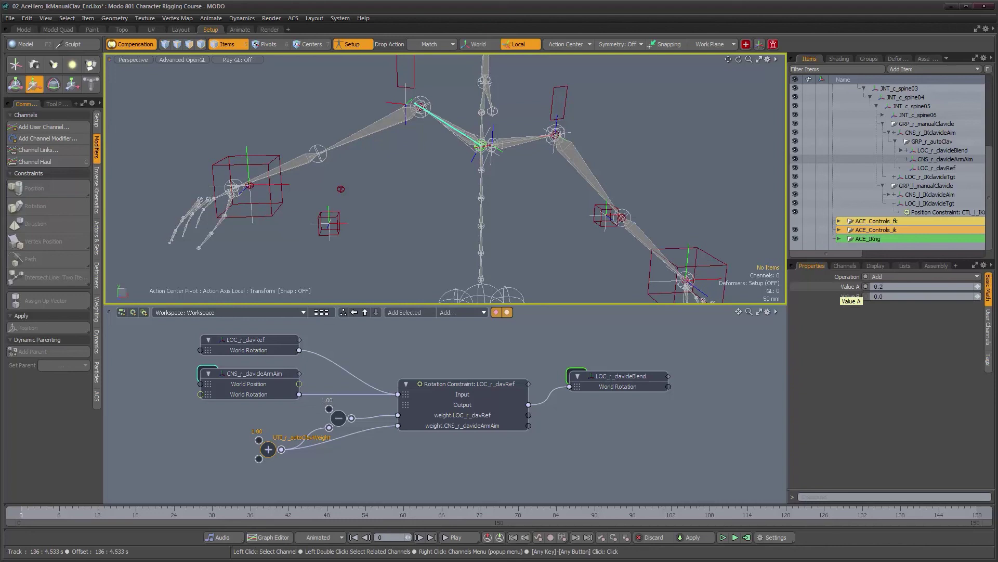
key("Return")
left_click_drag(649, 190, 448, 137, "alt")
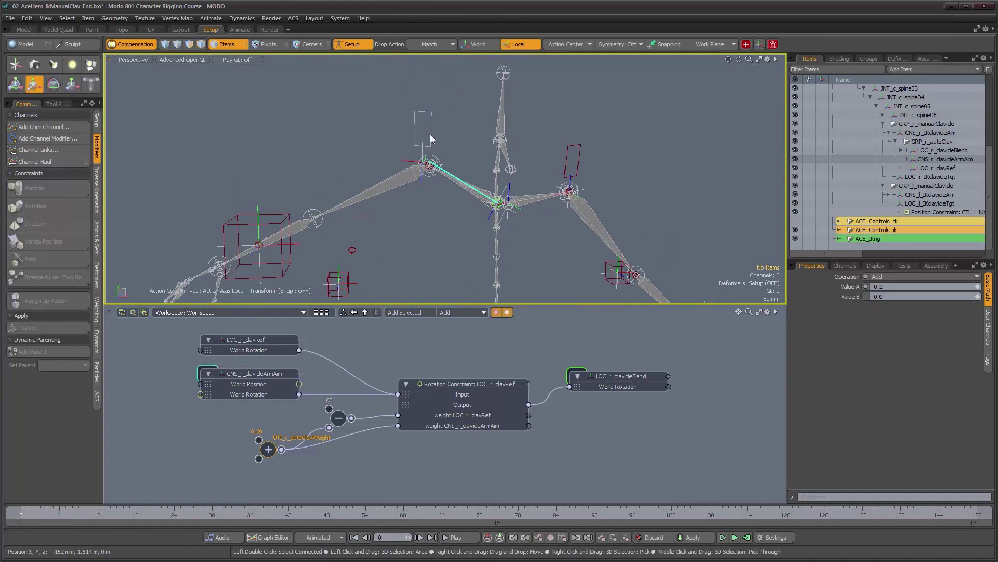
left_click_drag(441, 143, 484, 195, "alt")
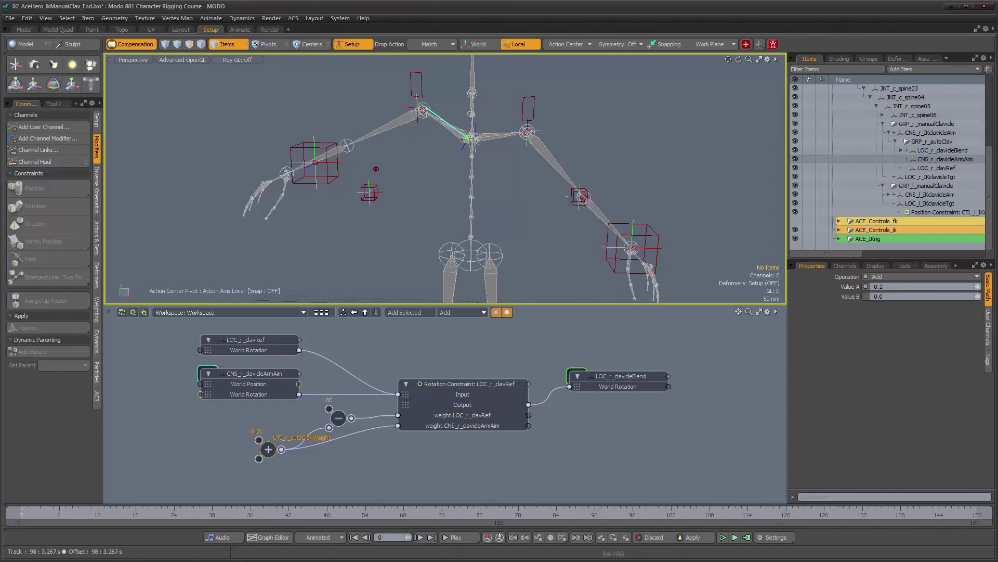
left_click_drag(516, 220, 488, 232, "alt")
scroll(523, 176, "down", 3)
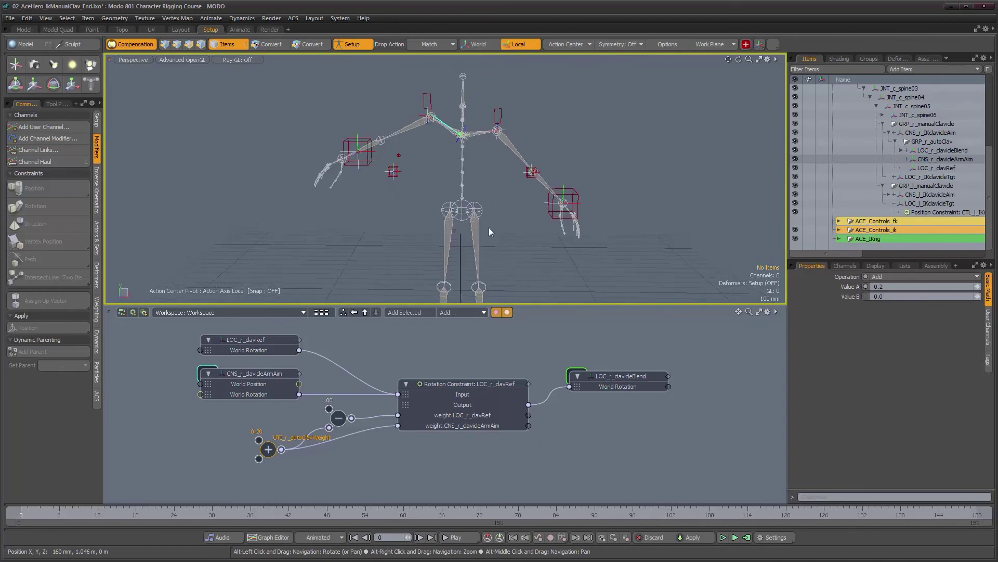